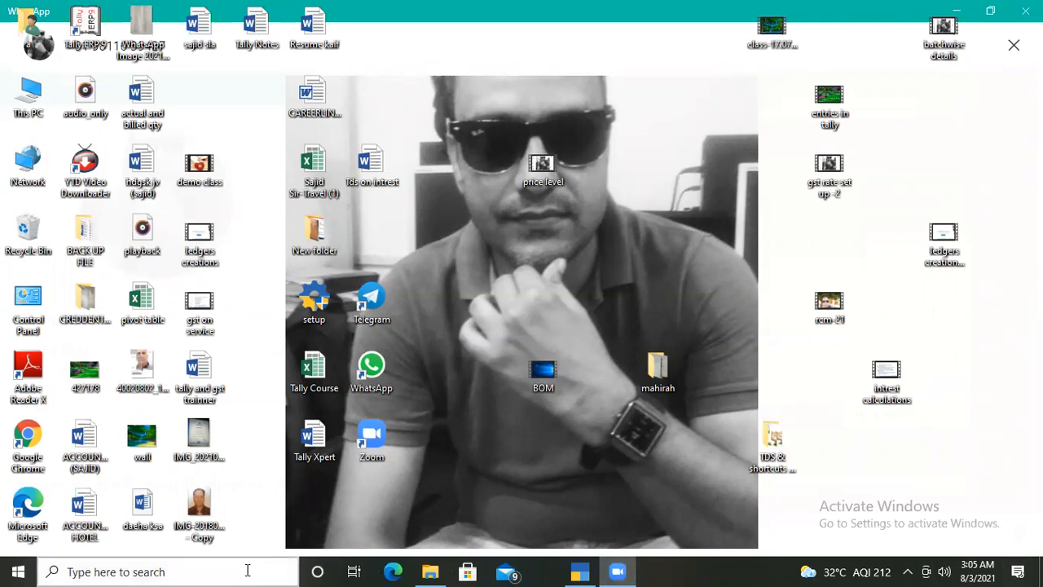
Step: Open the Word document "Tally Notes - Copy" and dismiss the Office activation wizard
click(174, 571)
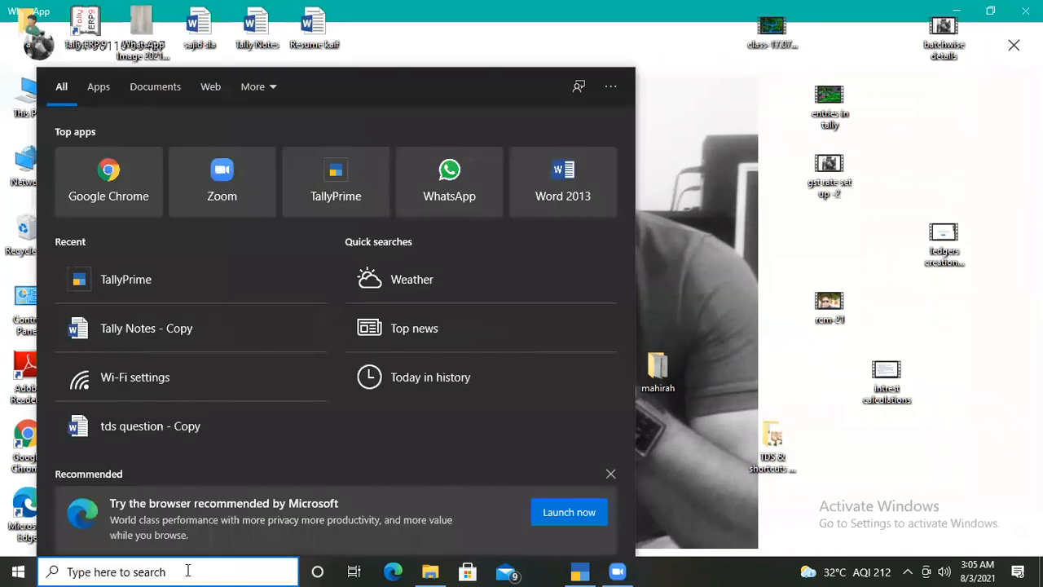
text(ta)
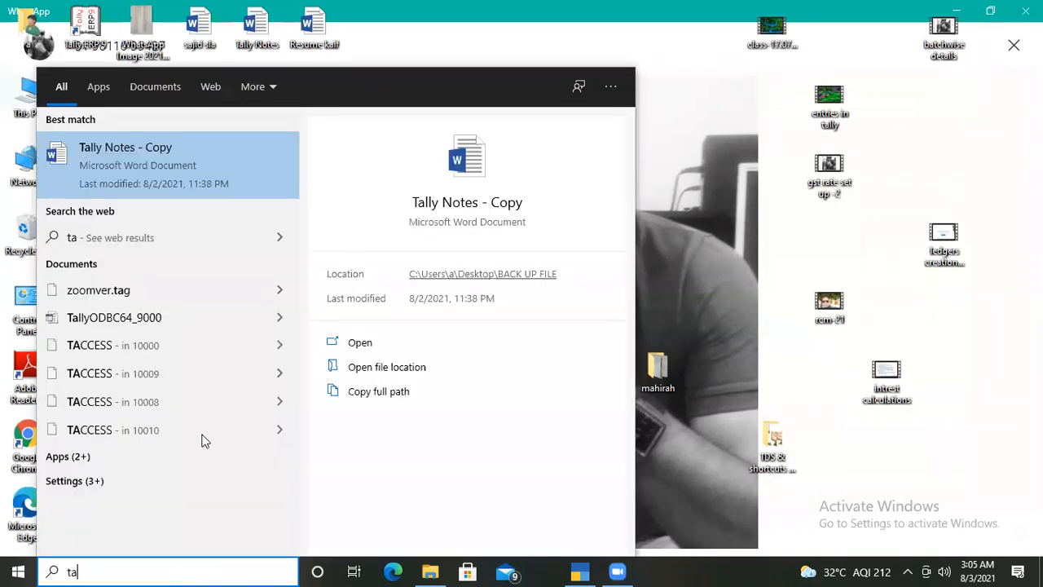
click(121, 157)
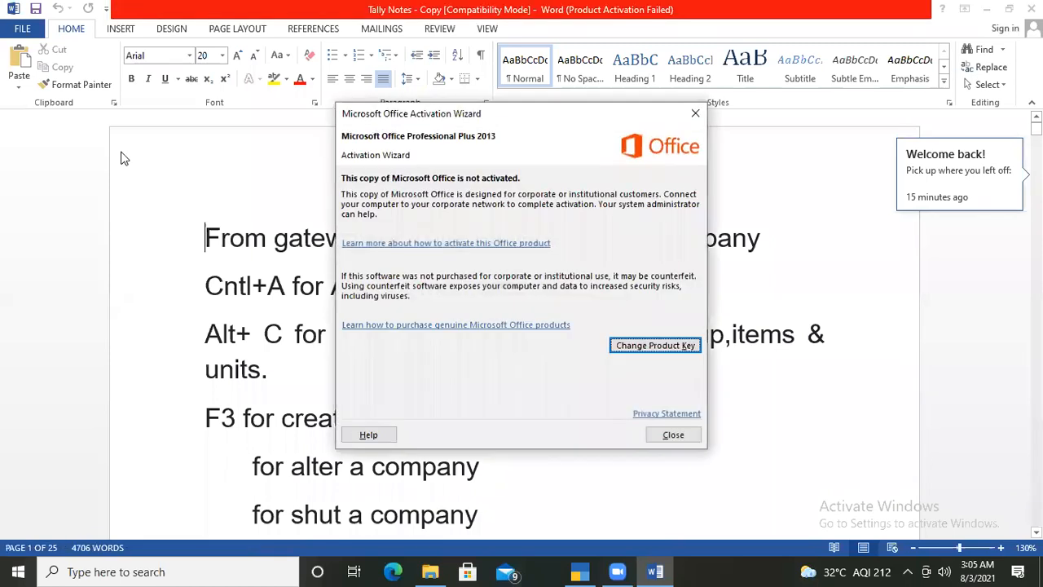
click(682, 436)
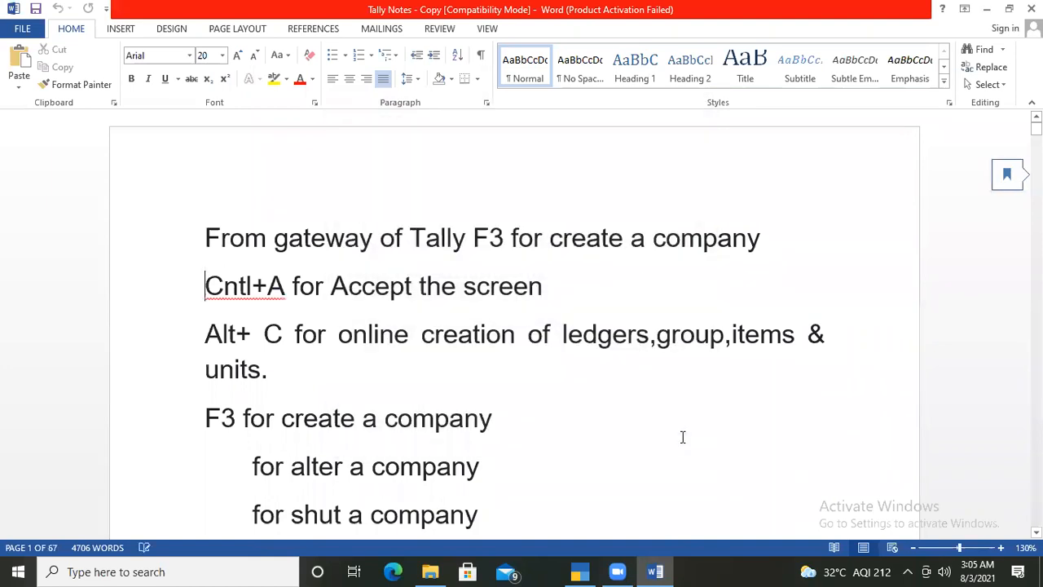
Step: Look through the Tally notes from the first page to the BILLWISE DETAILS section
scroll(683, 438, down, 3)
key(Down)
key(Down)
key(Down)
key(Down)
key(Down)
key(Down)
key(Down)
key(Down)
key(Down)
key(Down)
key(Down)
key(Down)
key(Down)
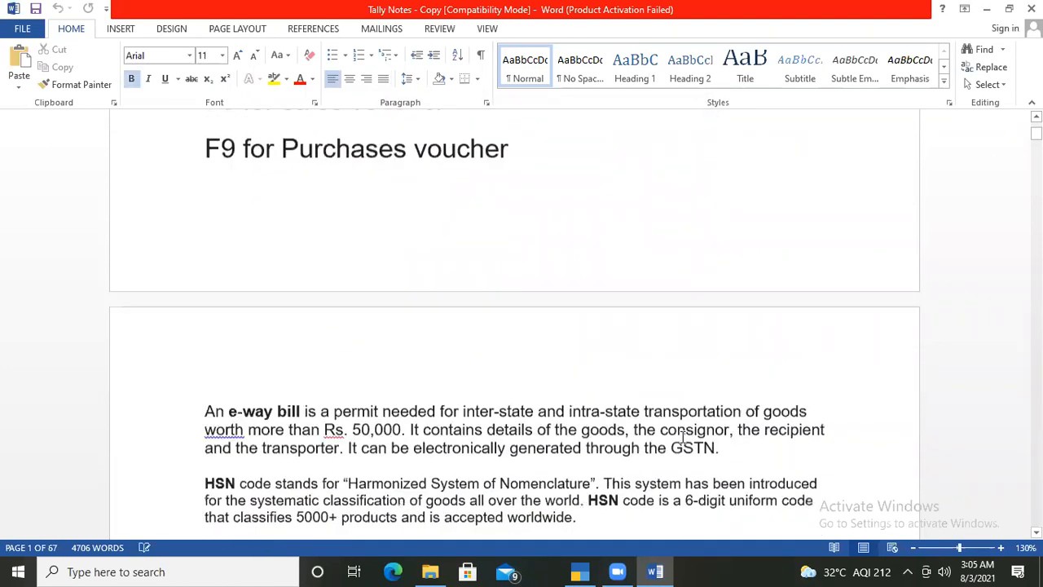
key(Down)
key(Down)
key(Down)
key(Down)
key(Down)
key(Down)
key(Down)
key(Down)
key(Down)
key(Down)
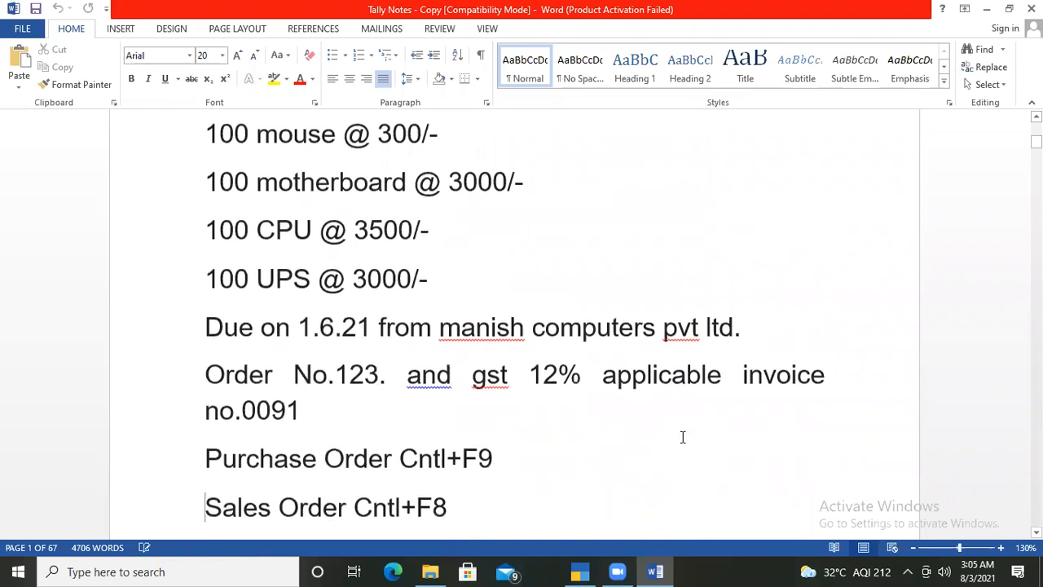
key(Down)
key(Down)
key(Down)
key(Down)
key(Down)
key(Down)
key(Down)
key(Down)
key(Down)
key(Down)
key(Down)
key(Down)
key(Down)
key(Down)
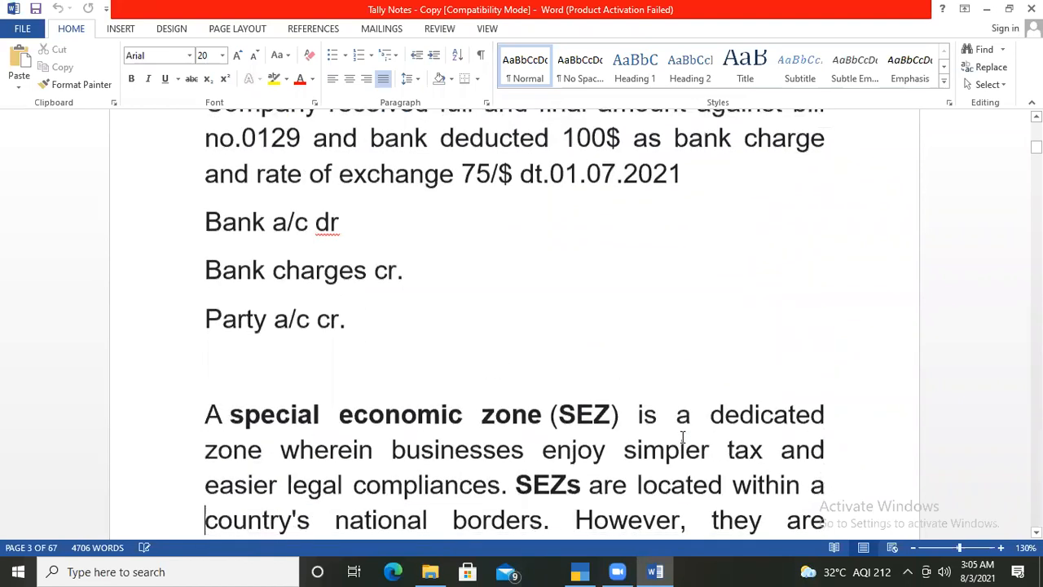
key(Down)
key(Down)
key(Down)
key(Down)
key(Down)
key(Down)
key(Down)
key(Down)
key(Down)
key(Down)
key(Down)
key(Down)
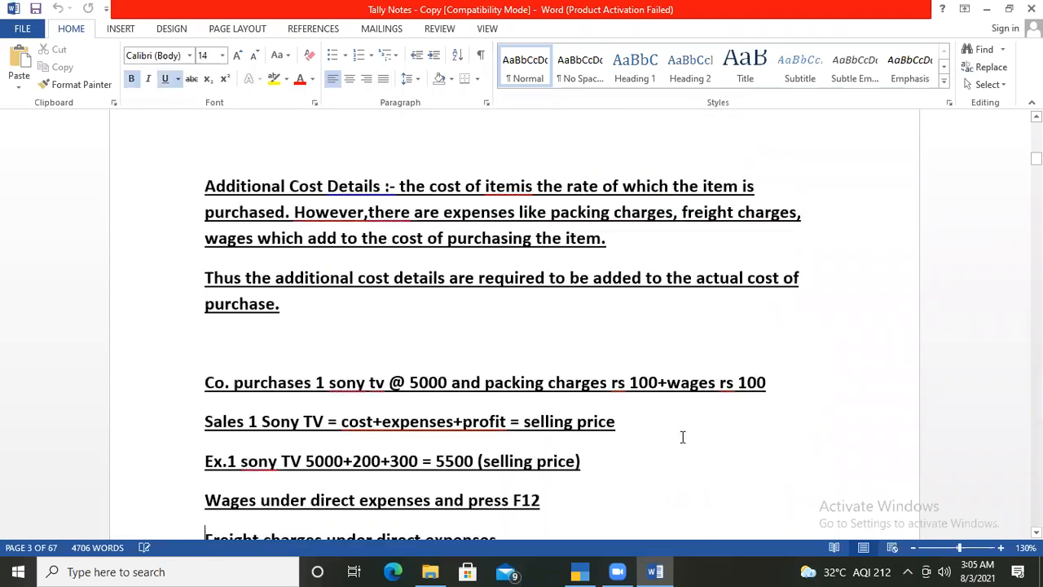
key(Down)
key(Down)
key(Down)
key(Down)
key(Down)
key(Down)
key(Down)
key(Down)
key(Down)
key(Down)
key(Down)
key(Down)
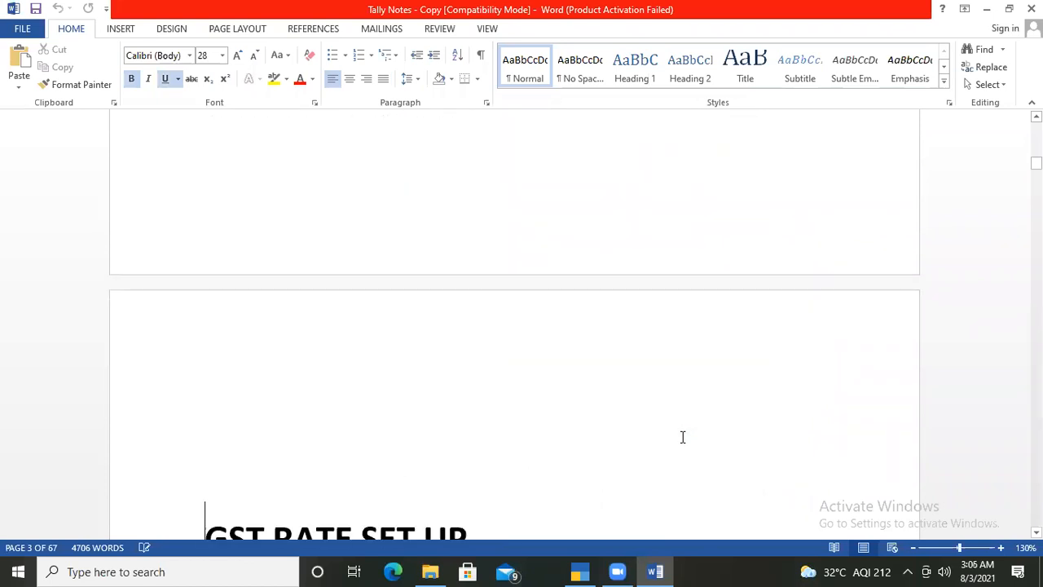
key(Down)
key(Down)
key(Down)
key(Down)
key(Down)
key(Down)
key(Down)
key(Down)
key(Down)
key(Down)
key(Down)
key(Down)
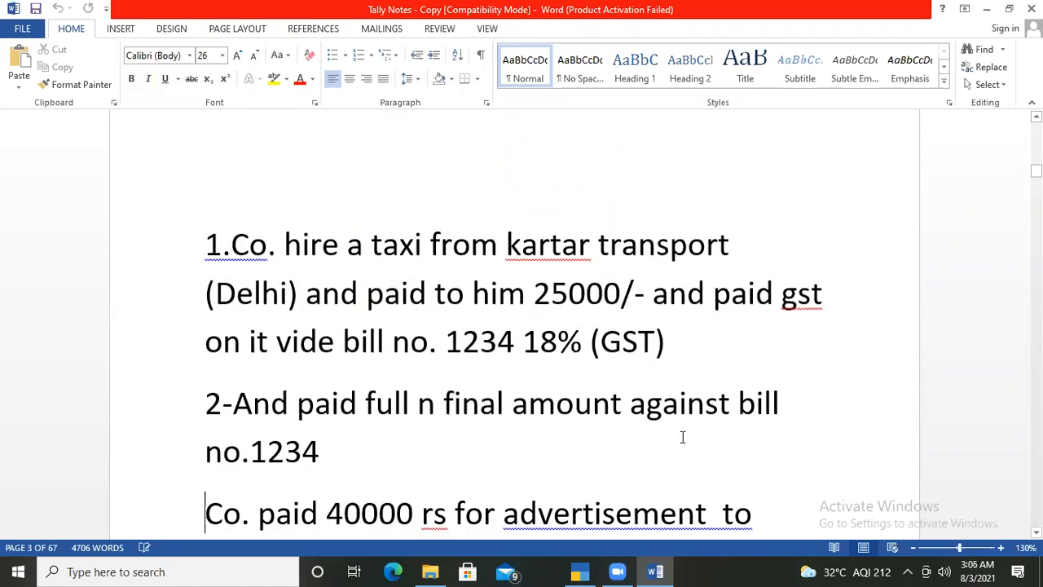
key(Down)
key(Down)
key(Down)
key(Down)
key(Down)
key(Down)
key(Down)
key(Down)
key(Down)
key(Down)
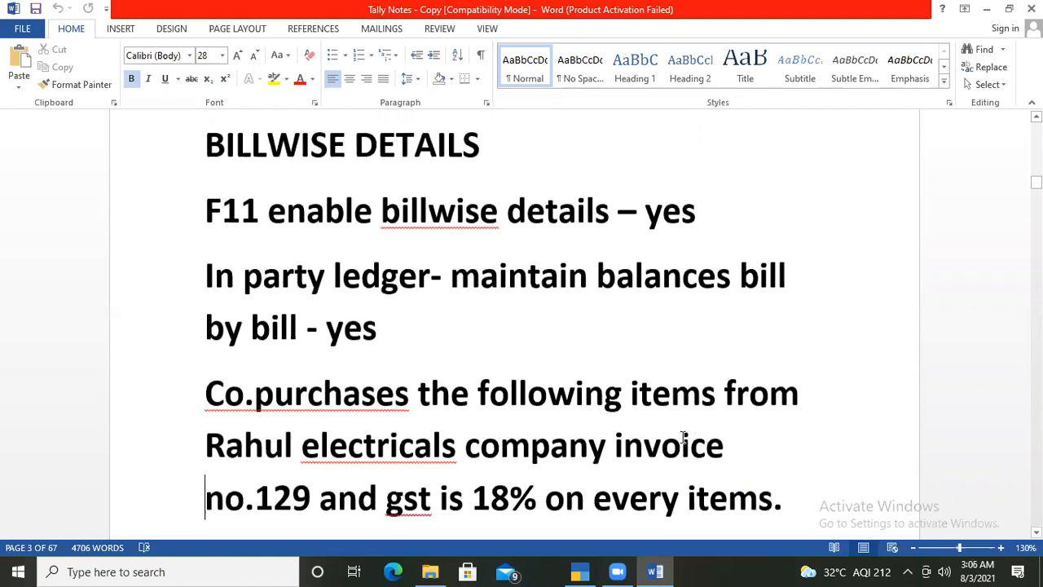
Step: Examine the consultancy service and payment receipt exercises just before the BILLWISE DETAILS heading
key(Up)
key(Up)
key(Up)
key(Up)
key(Up)
key(Up)
key(Up)
key(Up)
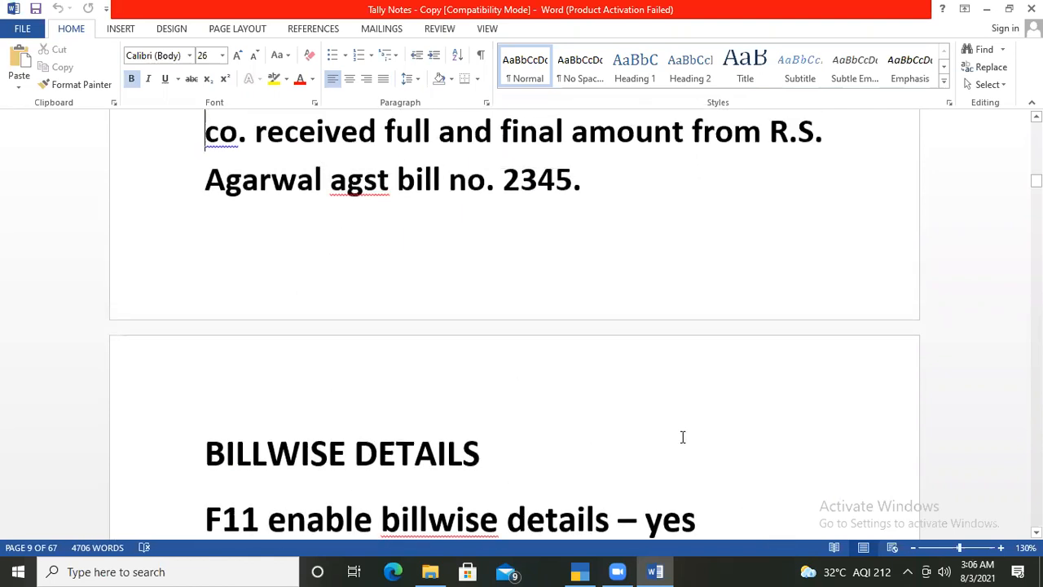
key(Up)
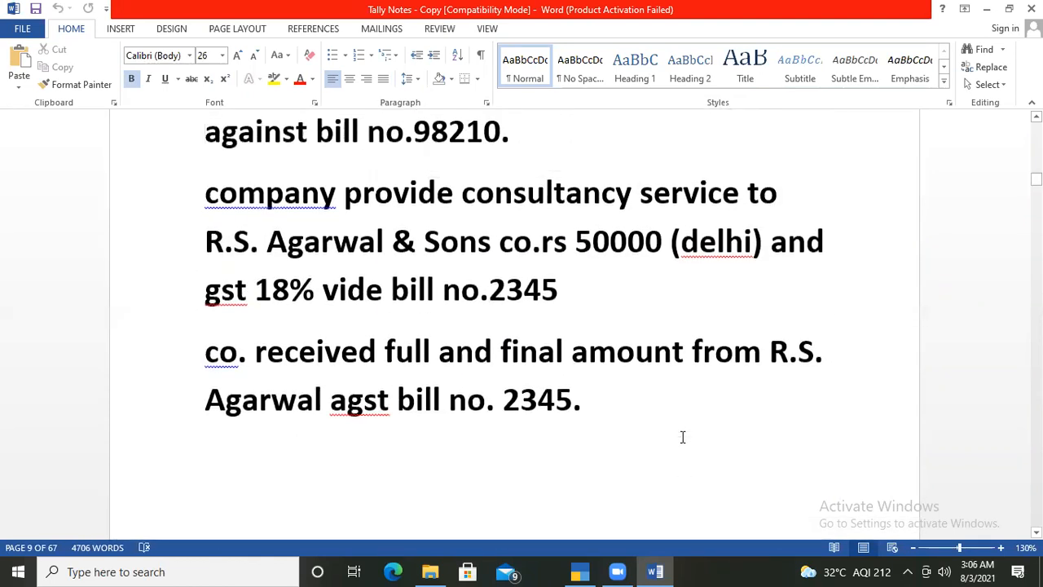
key(Up)
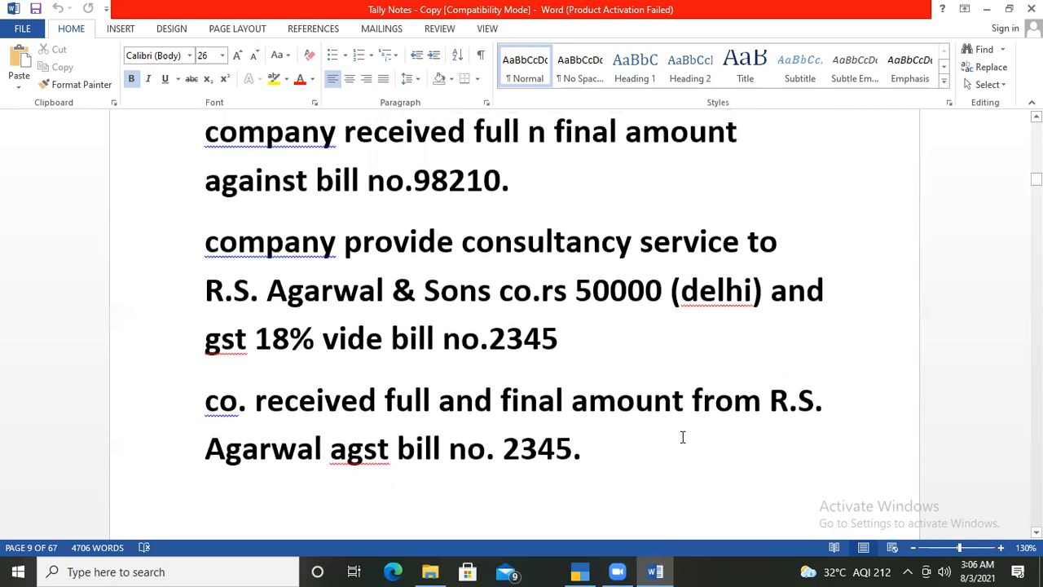
key(Up)
Step: Read the billwise purchase exercise from Rahul electricals, including its late-payment note and item list
key(Down)
key(Down)
key(Down)
key(Down)
key(Down)
key(Down)
key(Down)
key(Down)
key(Down)
key(Down)
key(Down)
key(Down)
key(Down)
key(Down)
key(Down)
key(Down)
key(Down)
key(Down)
key(Down)
key(Down)
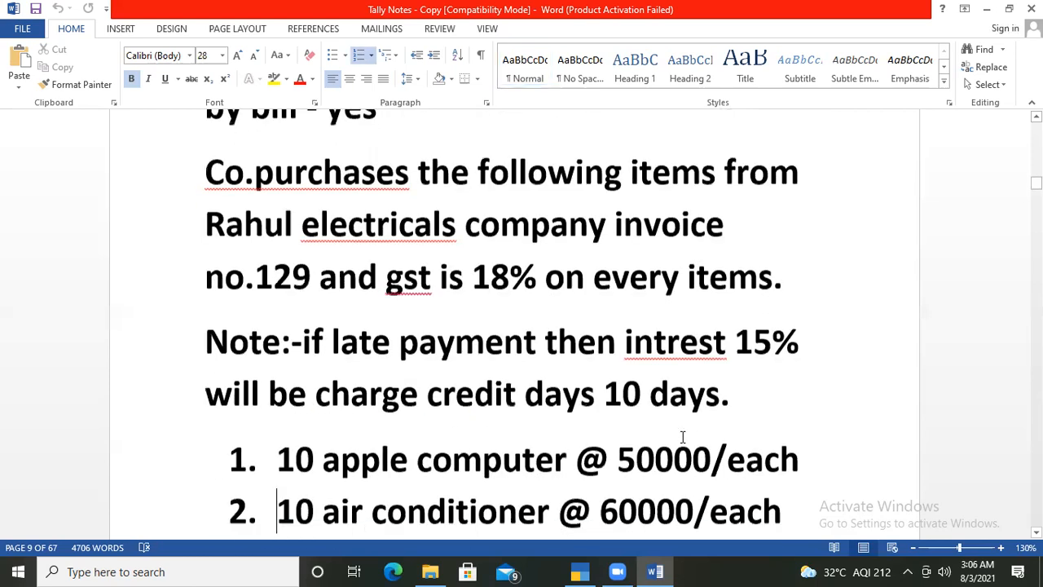
key(Down)
key(Up)
key(Up)
key(Up)
key(Up)
key(Up)
key(Up)
key(Up)
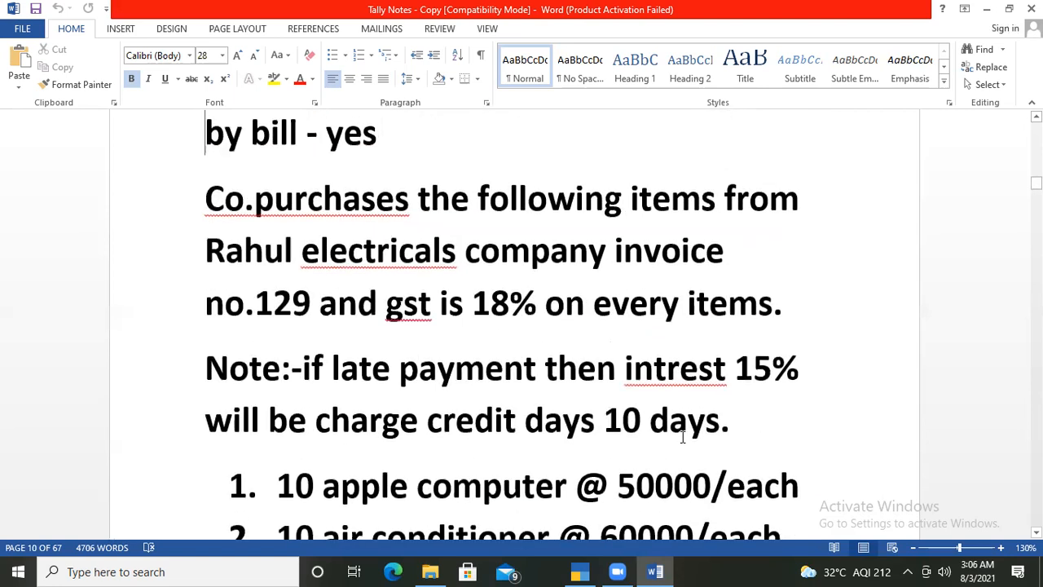
key(Up)
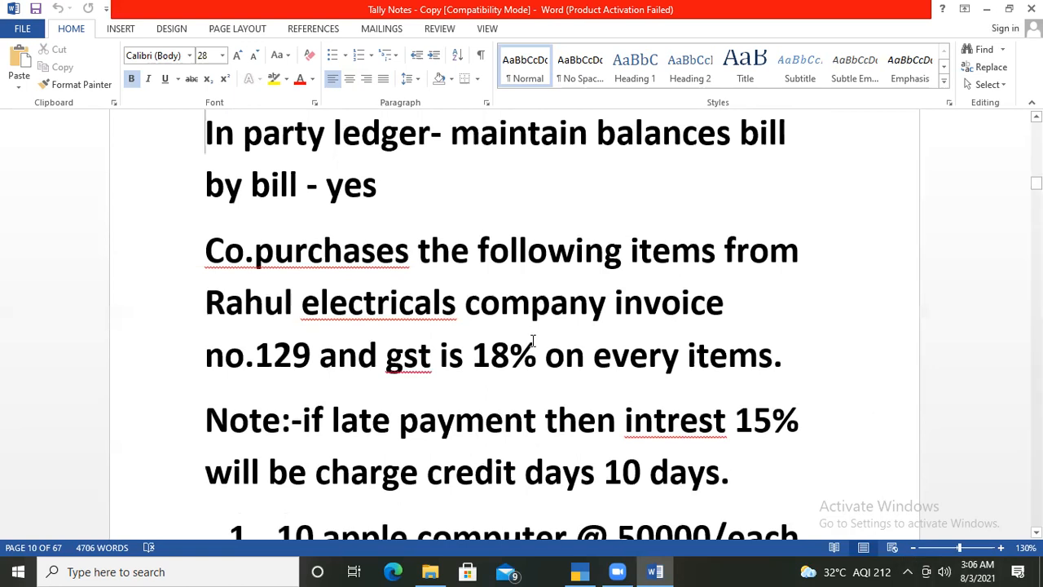
Step: Delete the late-payment note about 15% interest and 10 credit days from the Rahul electricals purchase exercise
click(733, 479)
key(shift+Up)
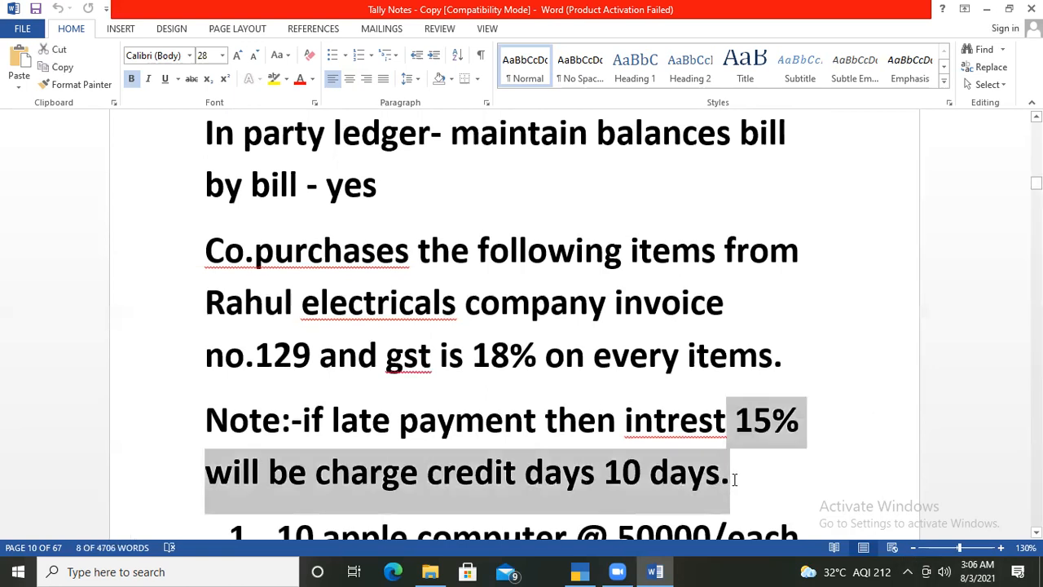
key(shift+Up)
key(shift+Right)
key(shift+Right)
key(shift+Right)
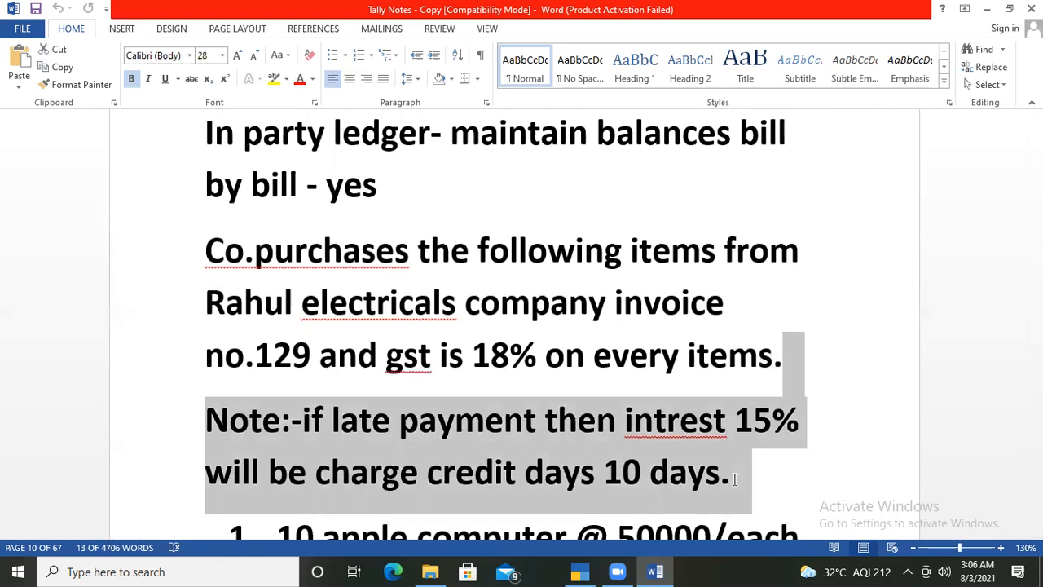
key(Delete)
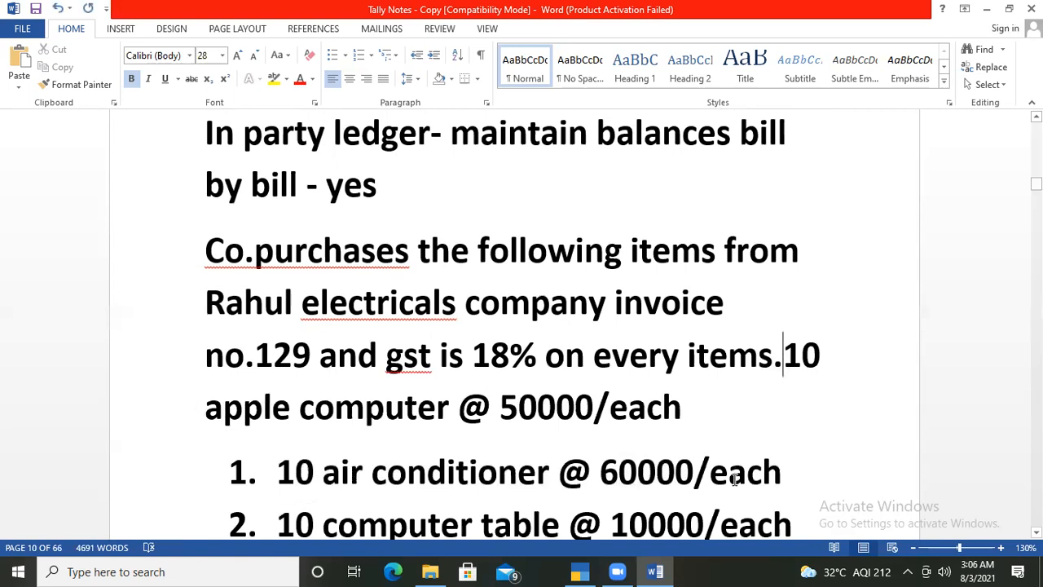
Step: Put "10 apple computer @ 50000/each" back on its own line and indent it level with the other items' text
key(Return)
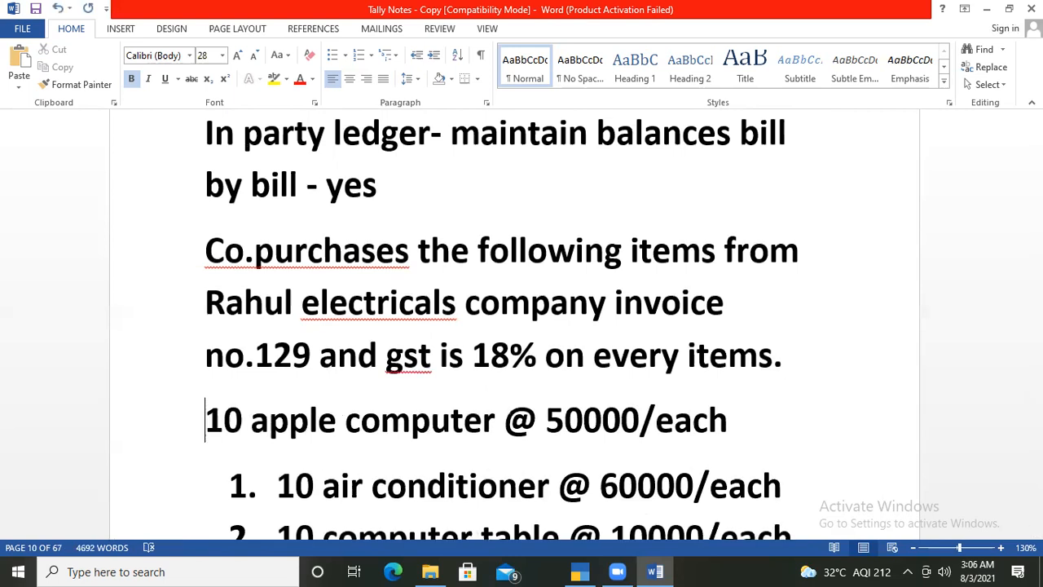
key(Tab)
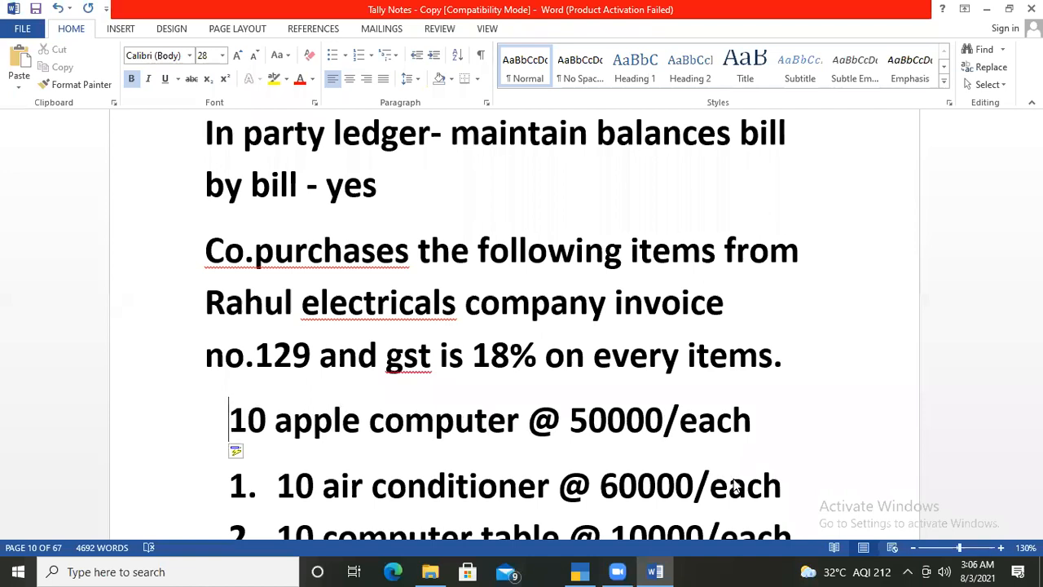
key(Tab)
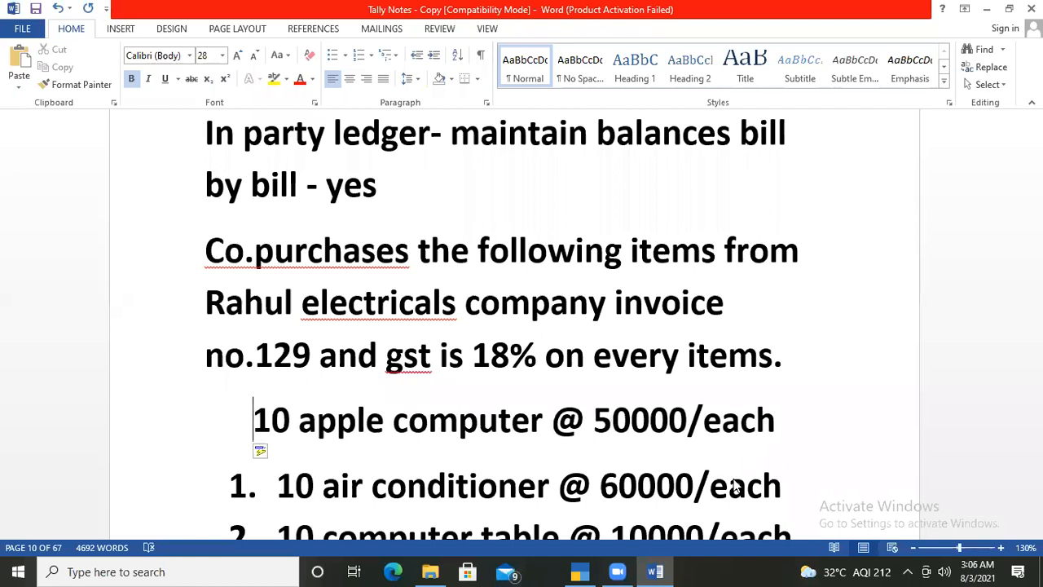
key(Tab)
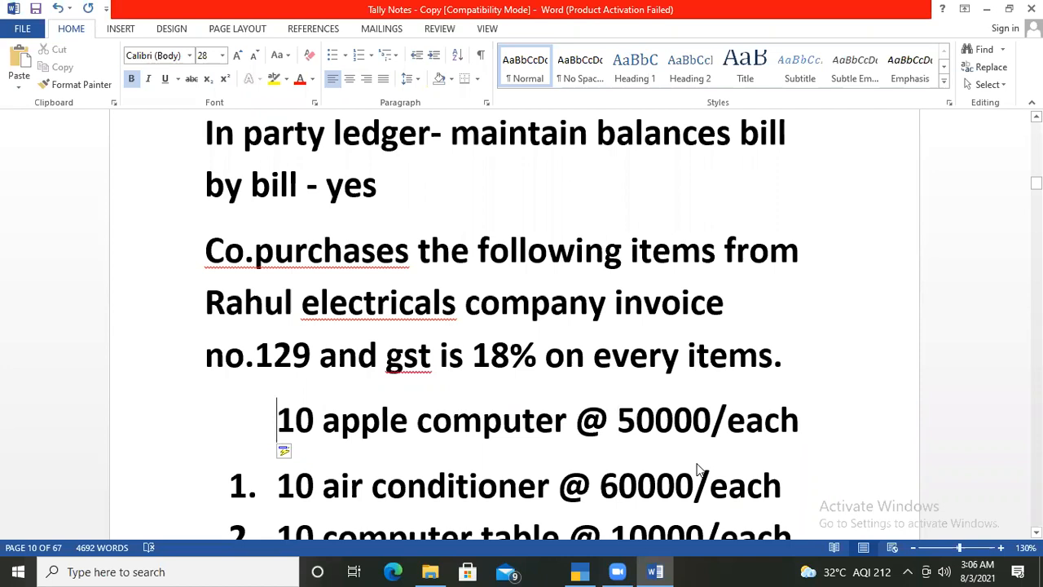
Step: Review the billwise settings under the BILLWISE DETAILS heading for the company features and party ledger
key(Up)
key(Up)
key(Up)
key(Up)
key(Up)
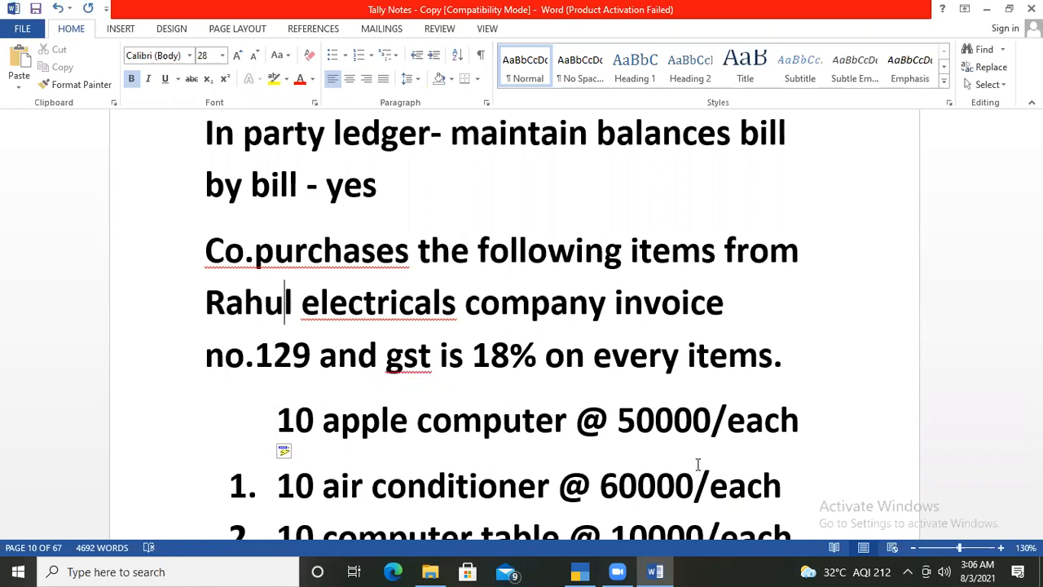
key(Up)
key(Up)
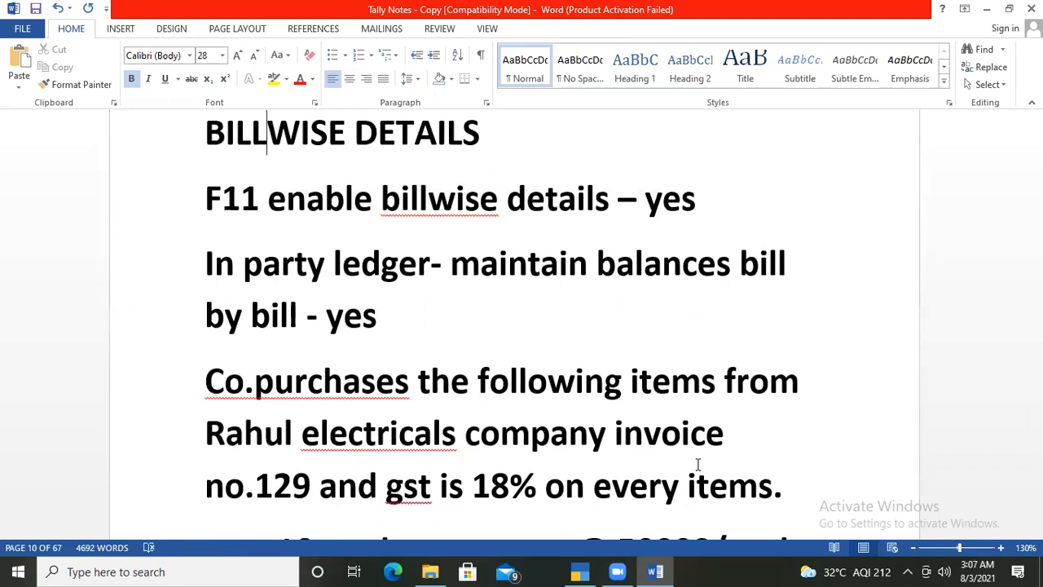
Step: Read the purchase exercise's item list and the full and final payment entry against bill no. 129
key(Down)
key(Down)
key(Down)
key(Down)
key(Down)
key(Down)
key(Down)
key(Down)
key(Down)
key(Down)
key(Down)
key(Down)
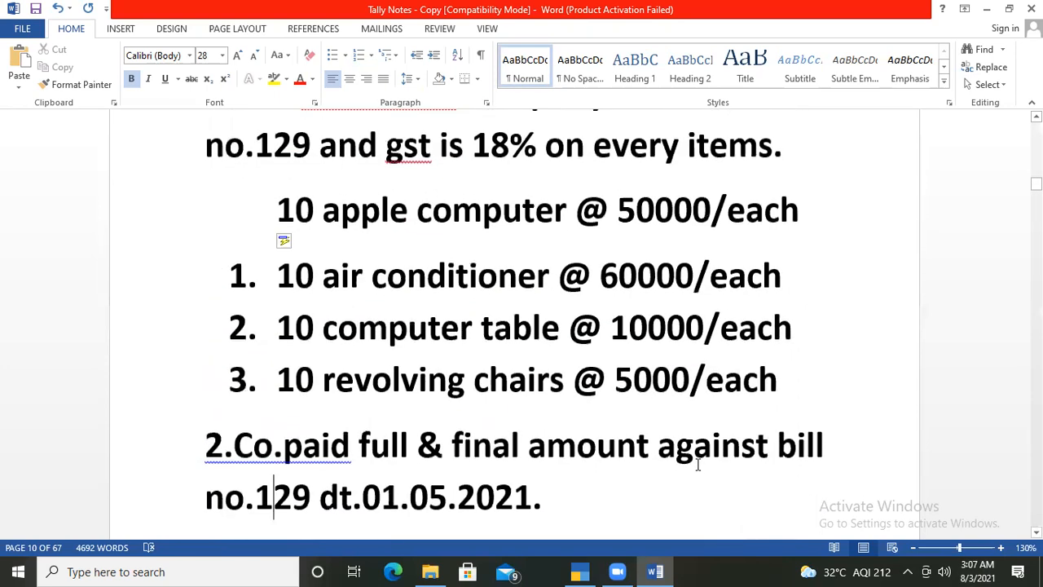
Step: Number the "10 apple computer @ 50000/each" line manually as "1." and move it out to the list's number margin
key(Up)
key(Up)
key(Up)
key(Up)
key(Up)
text(1)
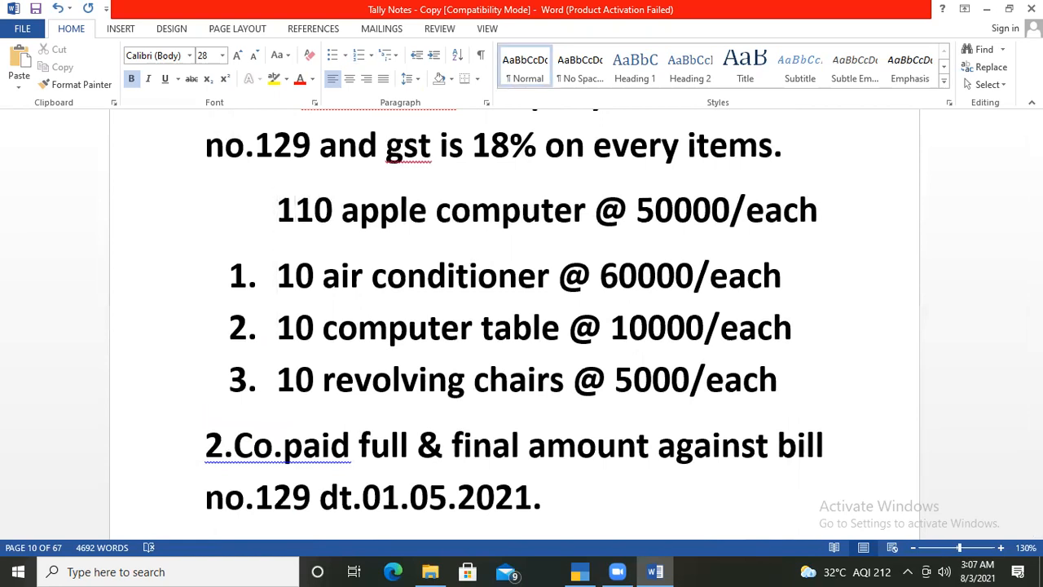
text(.)
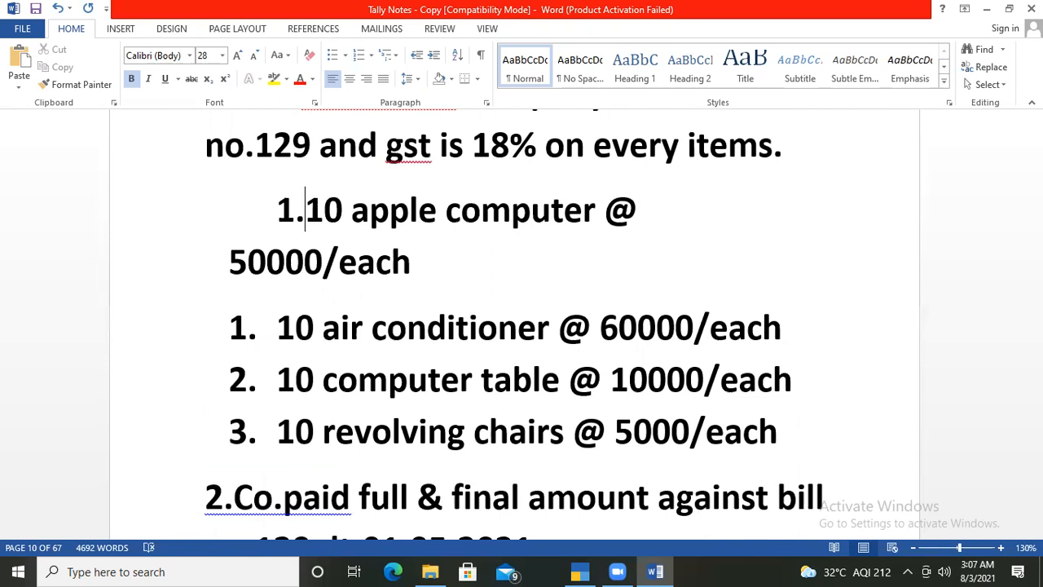
key(Left)
key(Left)
key(BackSpace)
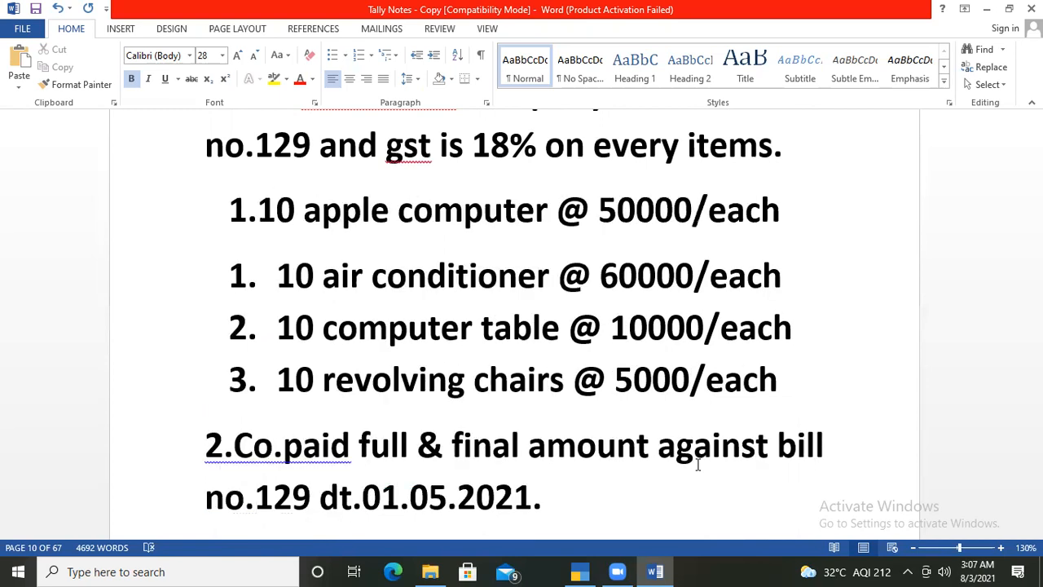
Step: Replace the automatic number of the "10 air conditioner @ 60000/each" item with a manual "2."
key(Down)
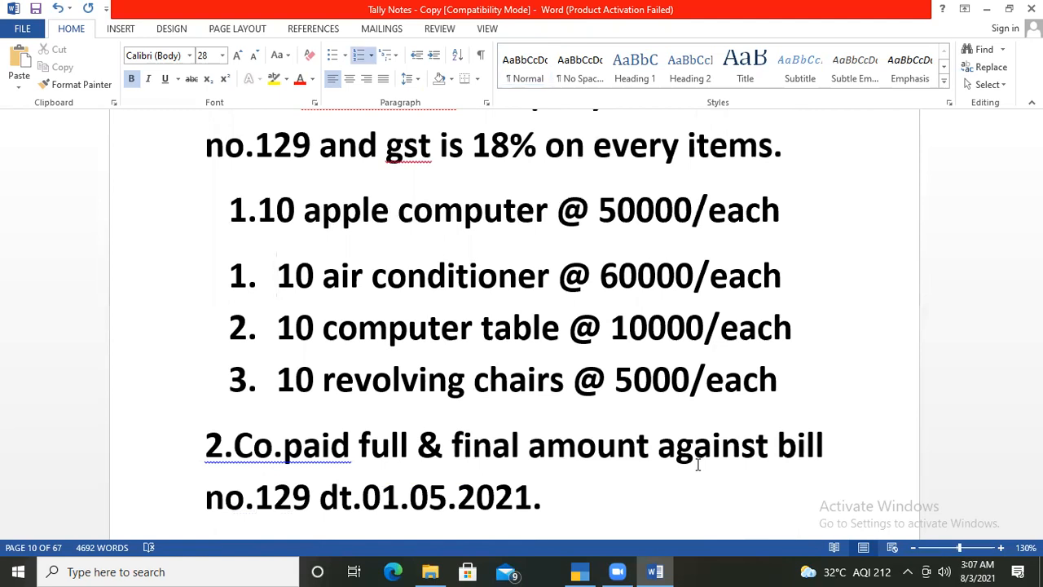
key(Left)
key(Left)
key(Left)
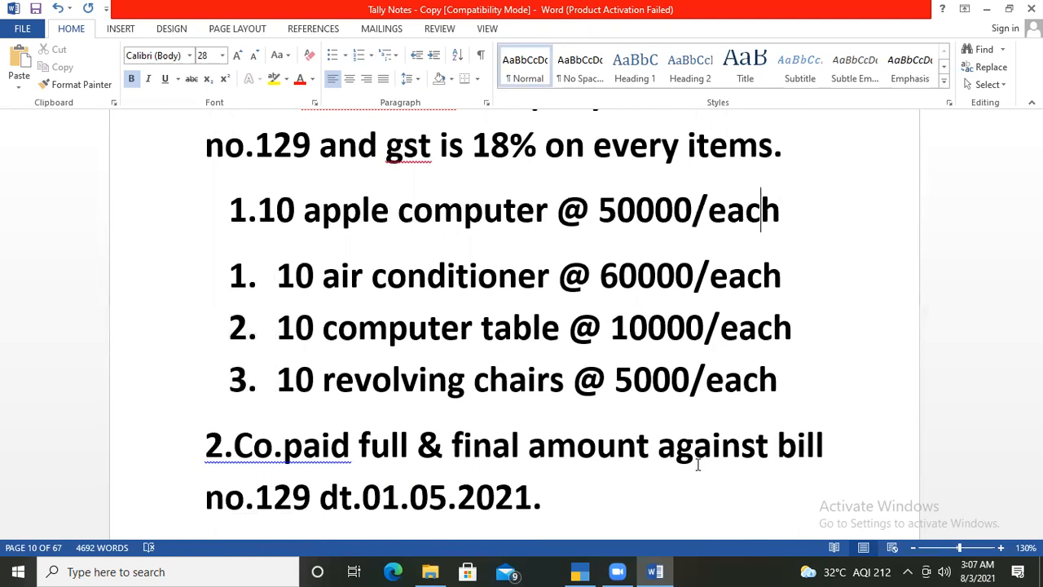
key(Down)
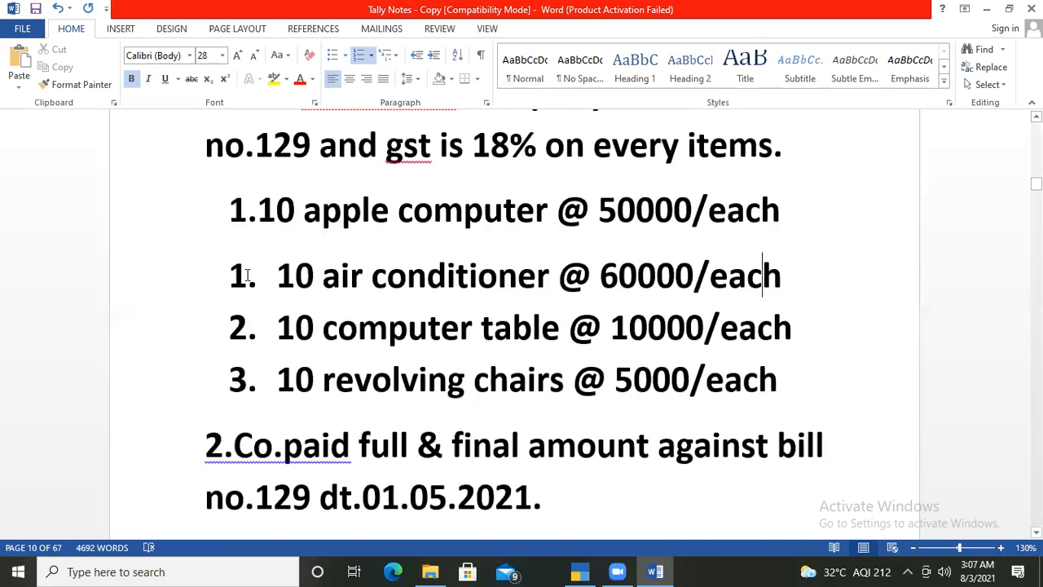
click(247, 275)
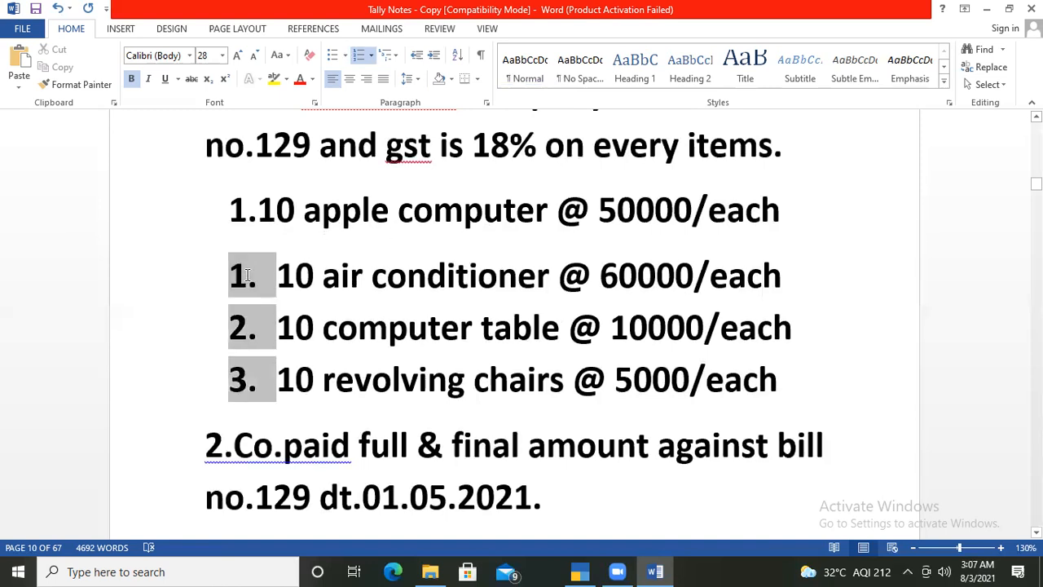
key(BackSpace)
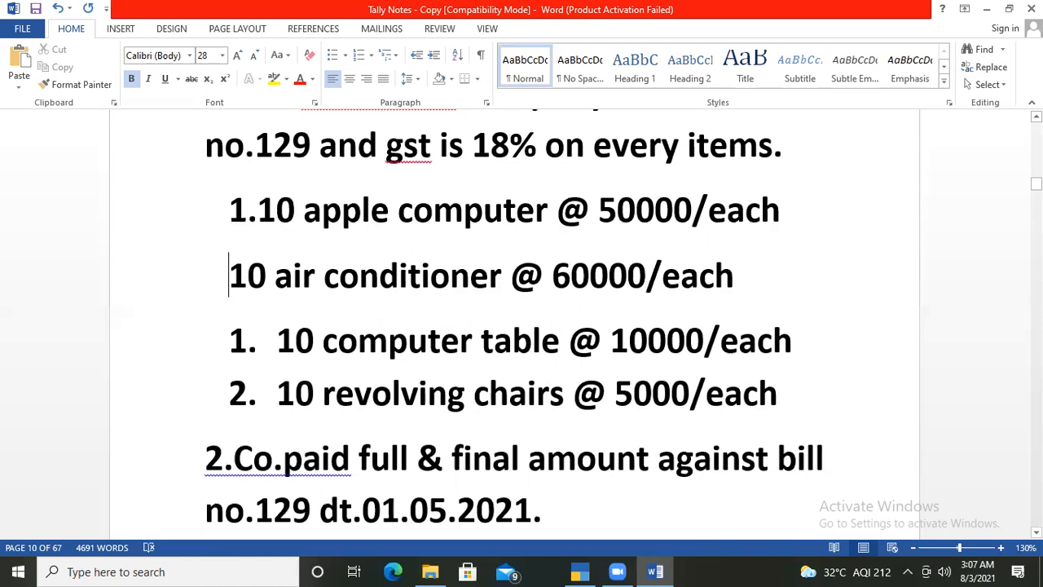
text(2.)
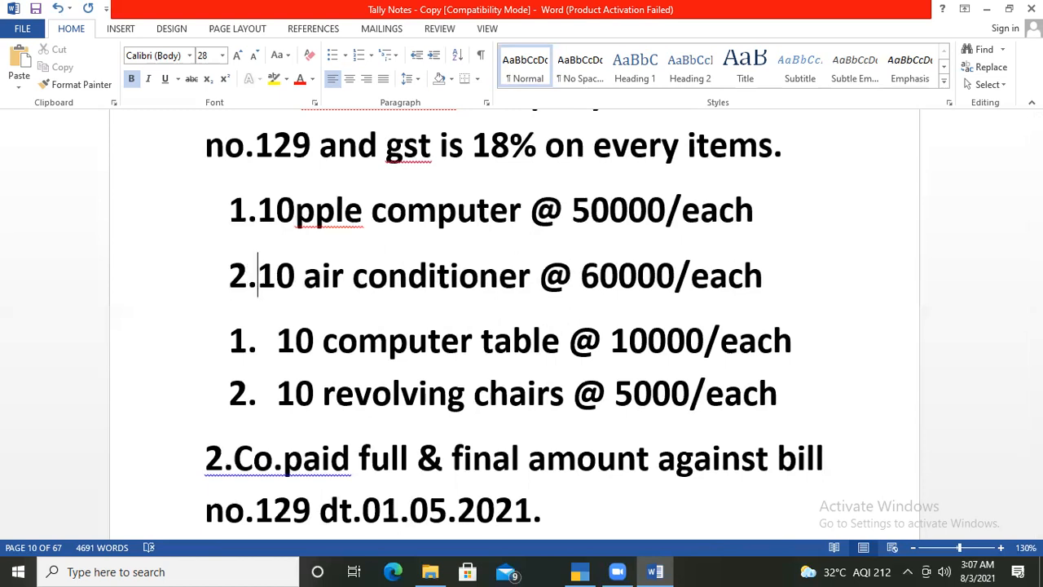
Step: Replace the automatic number of the "10 computer table @ 10000/each" item with a manual "3."
key(Down)
key(Left)
key(Left)
key(Left)
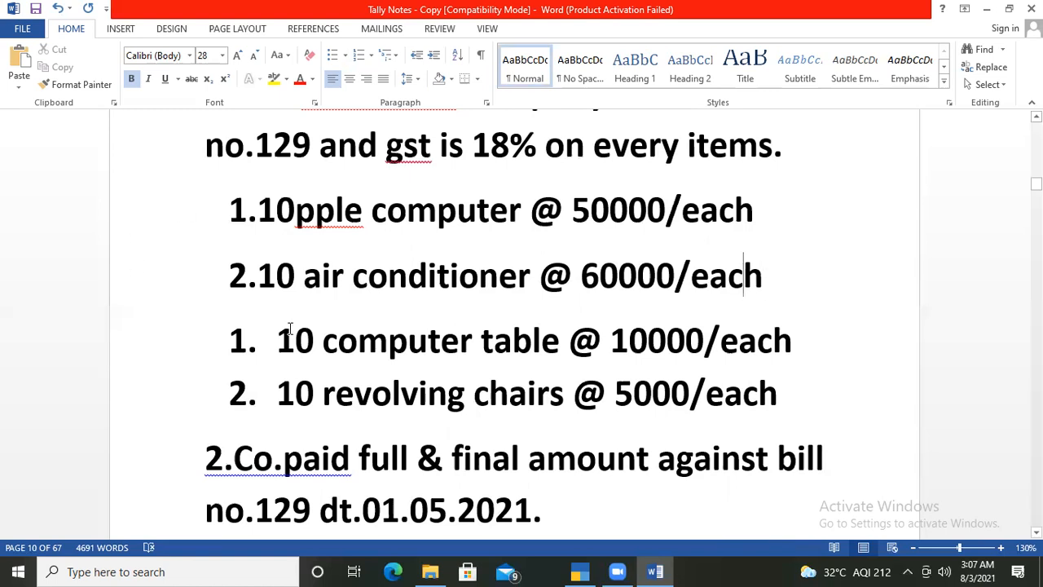
click(250, 343)
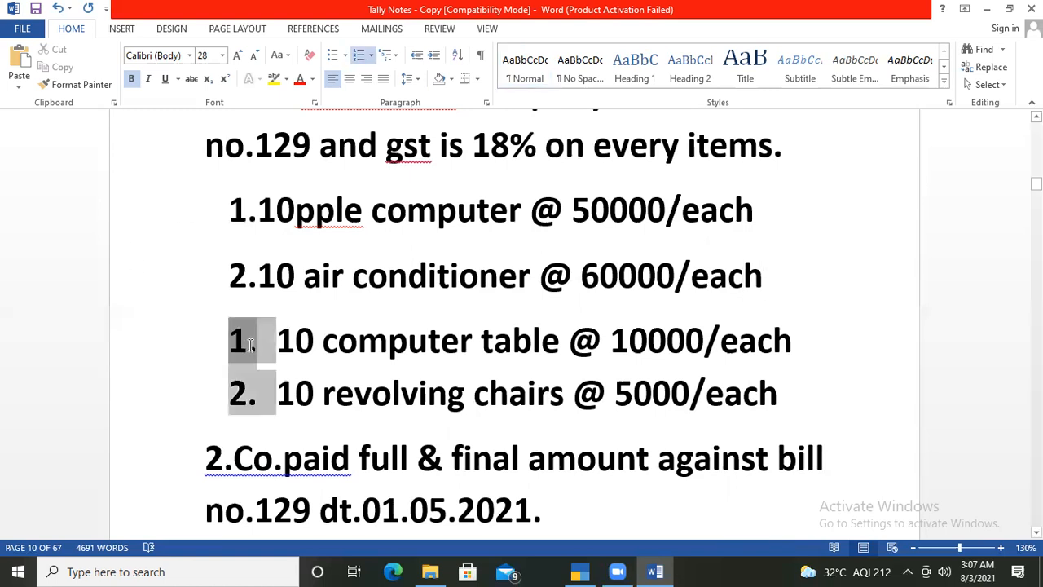
key(BackSpace)
text(3)
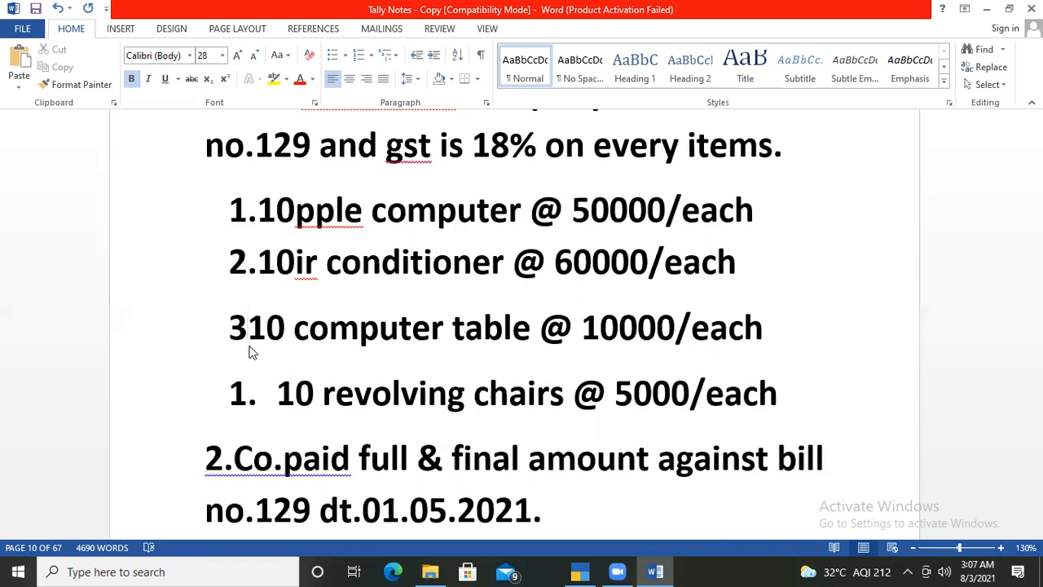
text(.)
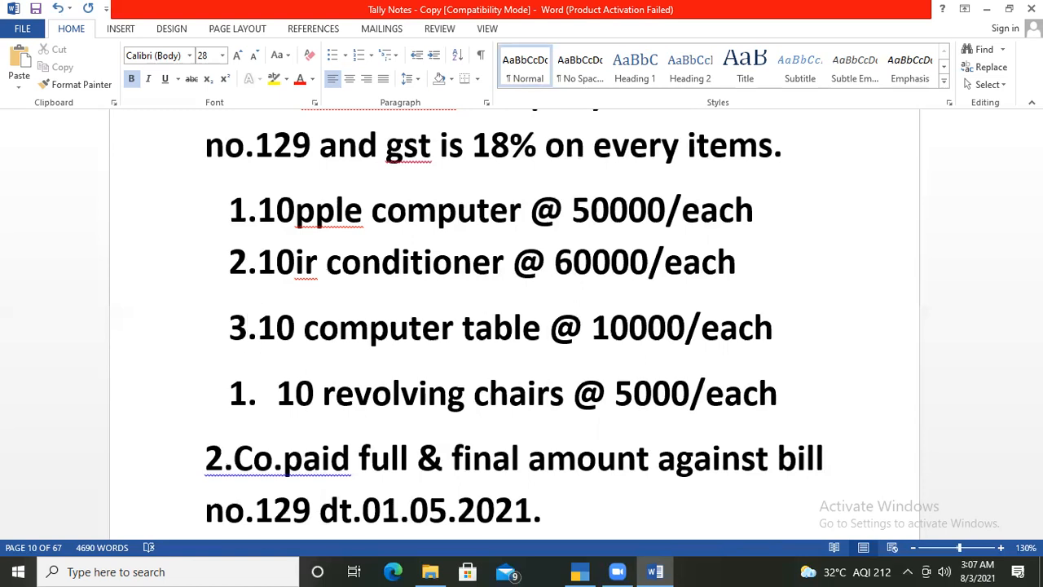
Step: Replace the automatic number of the "10 revolving chairs @ 5000/each" item with a manual "4."
key(Down)
key(Left)
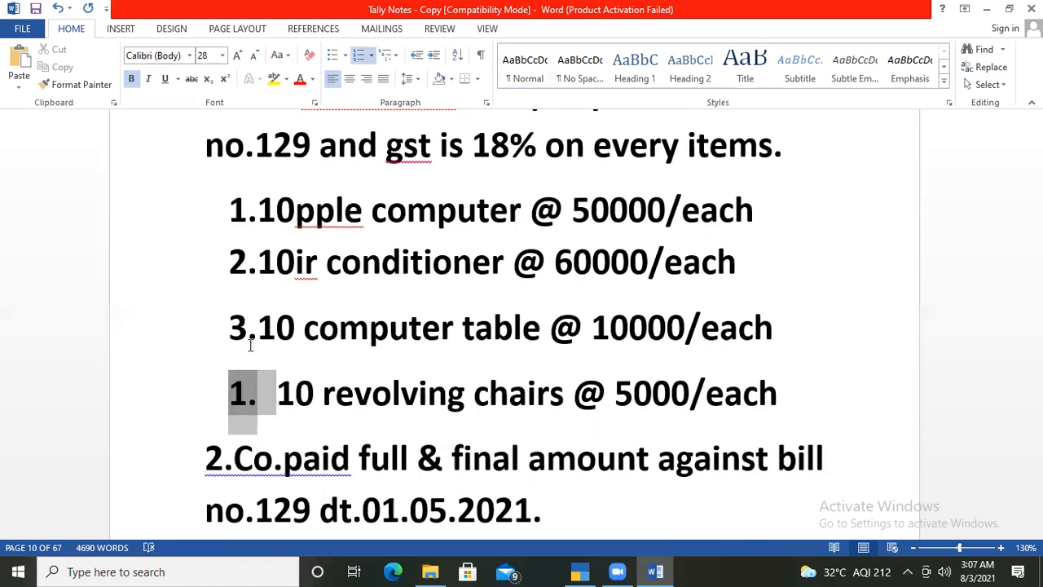
key(BackSpace)
text(4.)
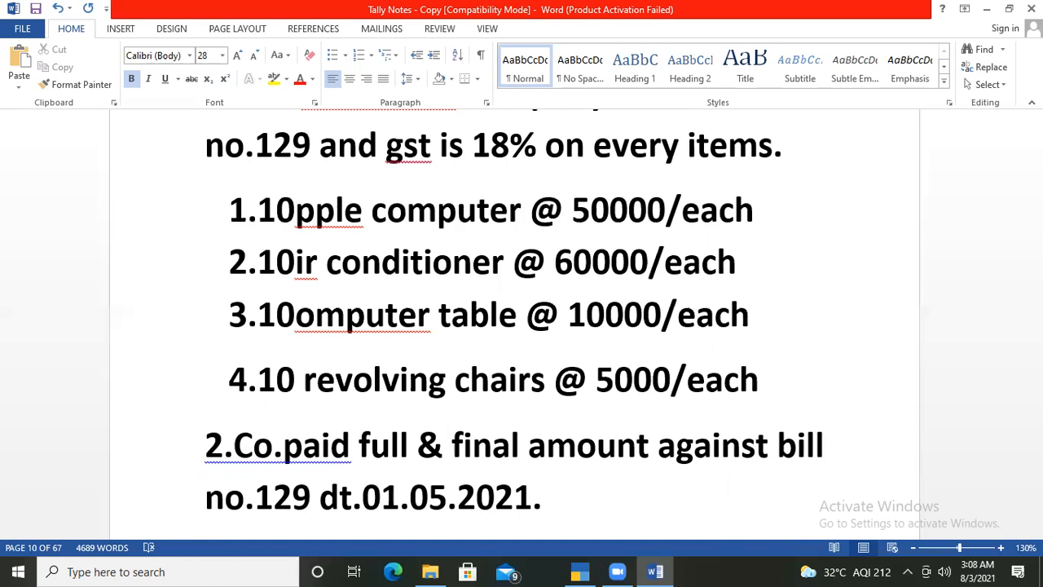
Step: Read the payment entries against bill no. 234 on the page after the purchase exercise
key(Down)
key(Page_Down)
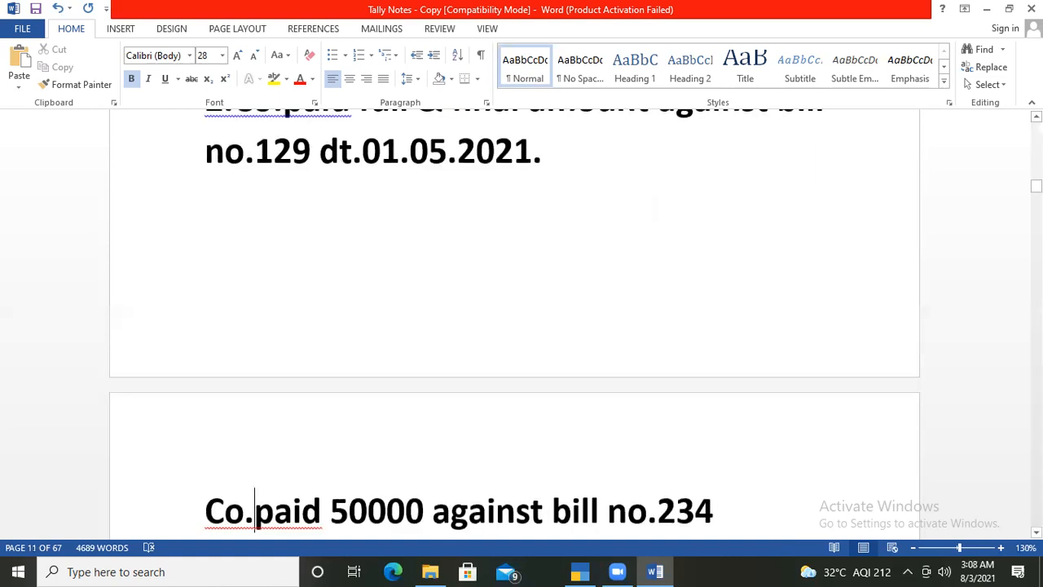
key(Down)
key(Down)
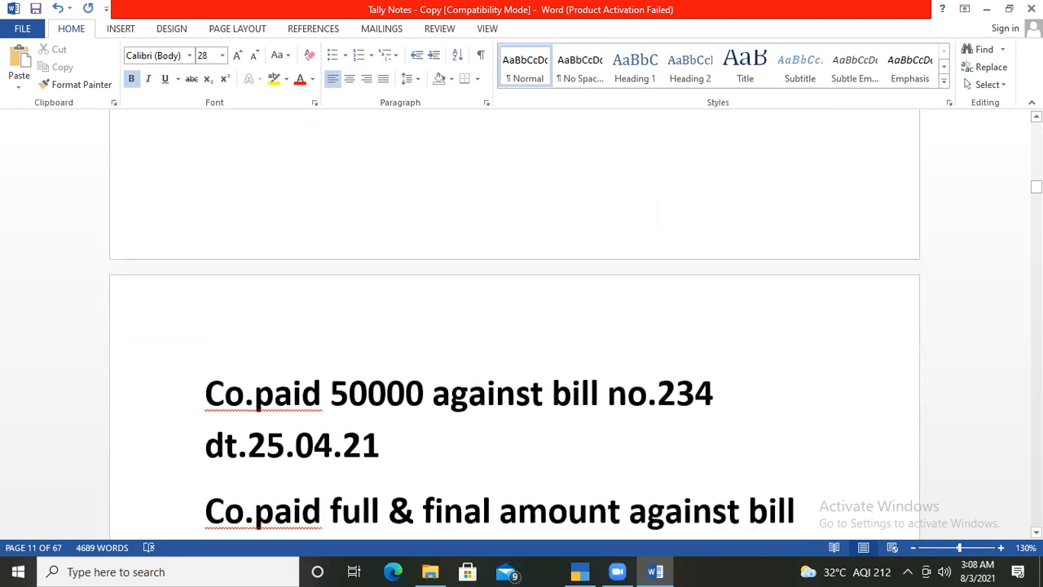
key(Down)
key(Down)
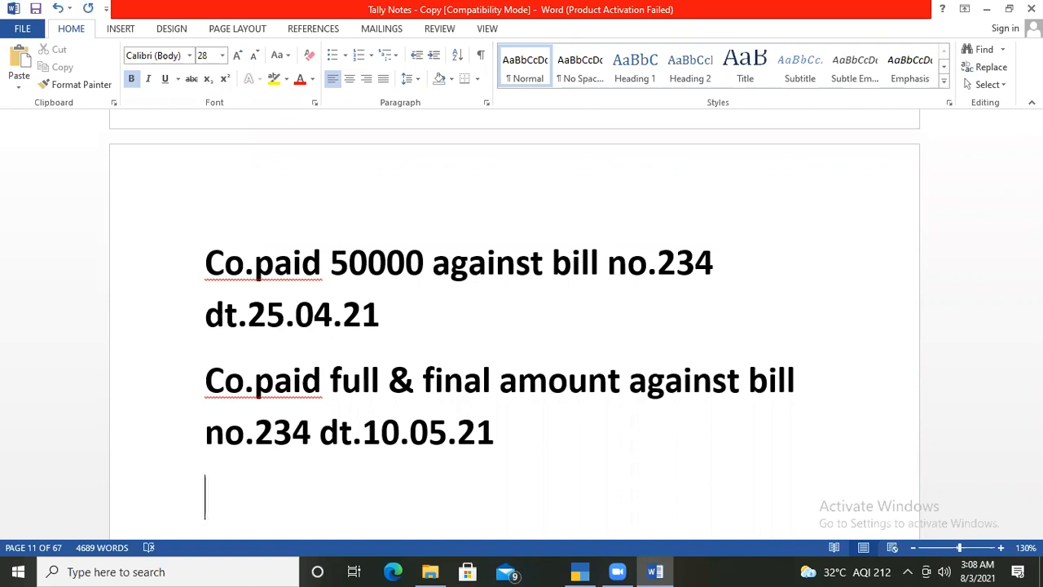
Step: Go back to the BILLWISE DETAILS section and review its settings and the Rahul electricals purchase instructions
click(255, 380)
key(Up)
key(Up)
key(Up)
key(Up)
key(Up)
key(Up)
key(Up)
key(Up)
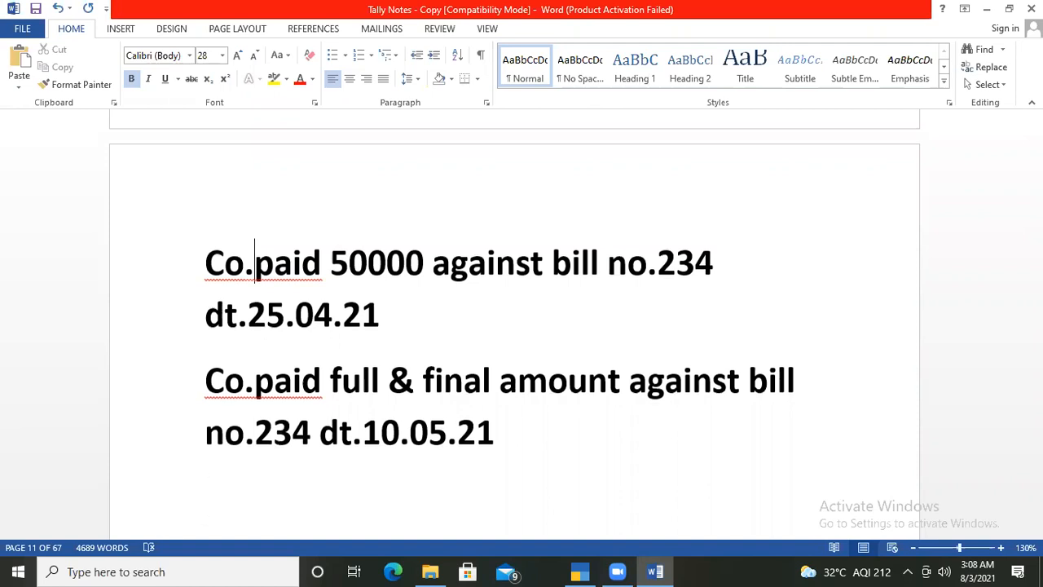
key(Up)
key(Up)
key(Up)
key(Up)
key(Up)
key(Up)
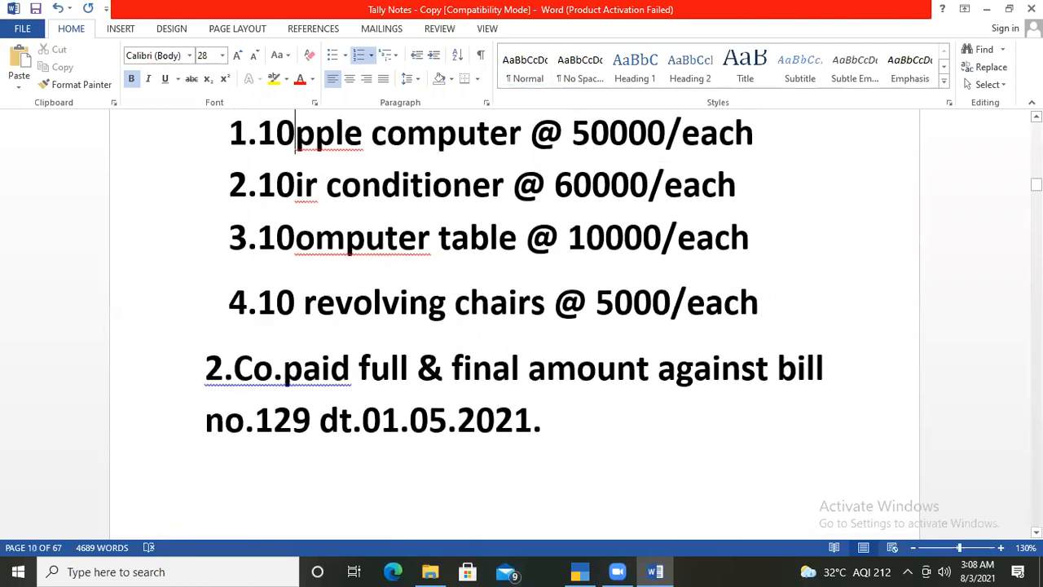
key(Up)
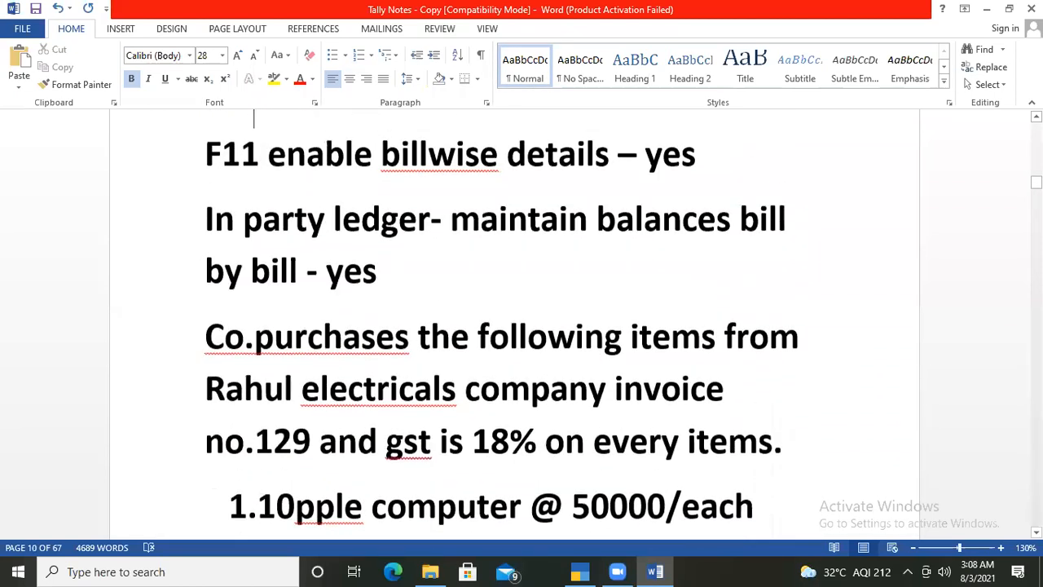
key(Down)
key(Down)
key(Down)
key(Down)
key(Down)
key(Down)
key(Down)
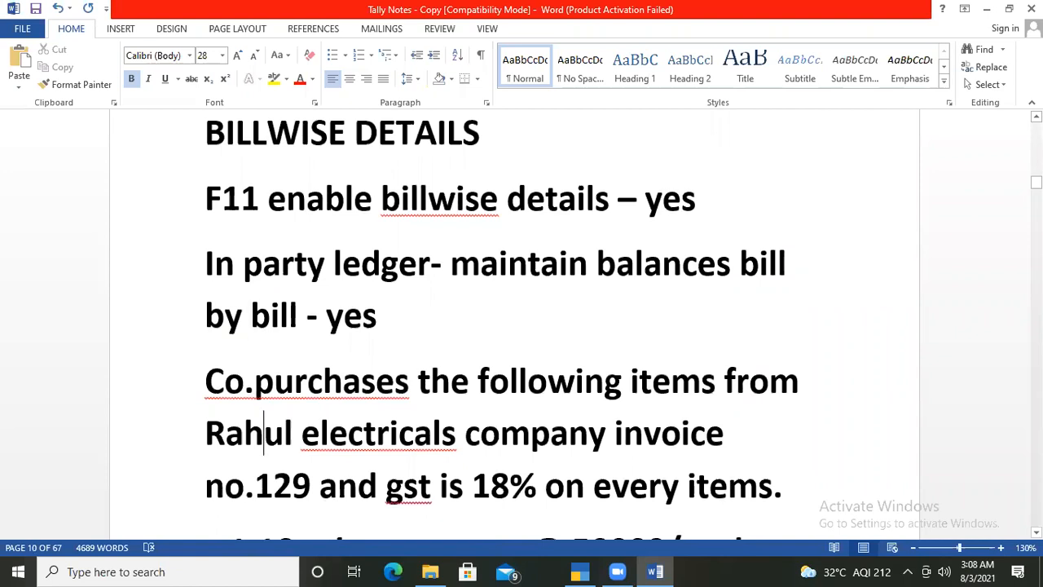
key(Up)
key(Up)
key(Up)
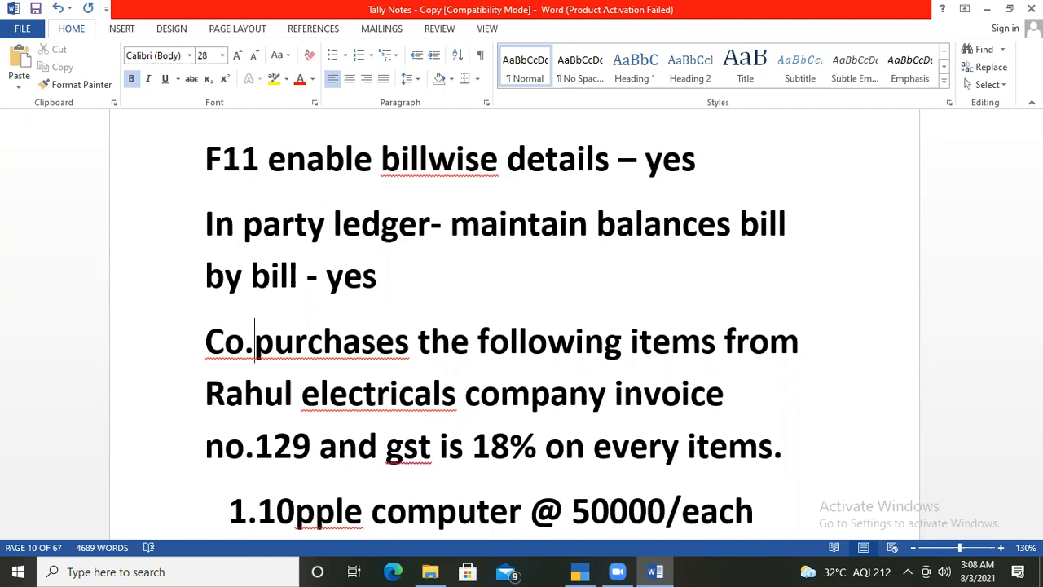
Step: Switch to TallyPrime and leave the Rahul Electricals Company ledger report for the Gateway of Tally
key(alt+Tab)
key(Tab)
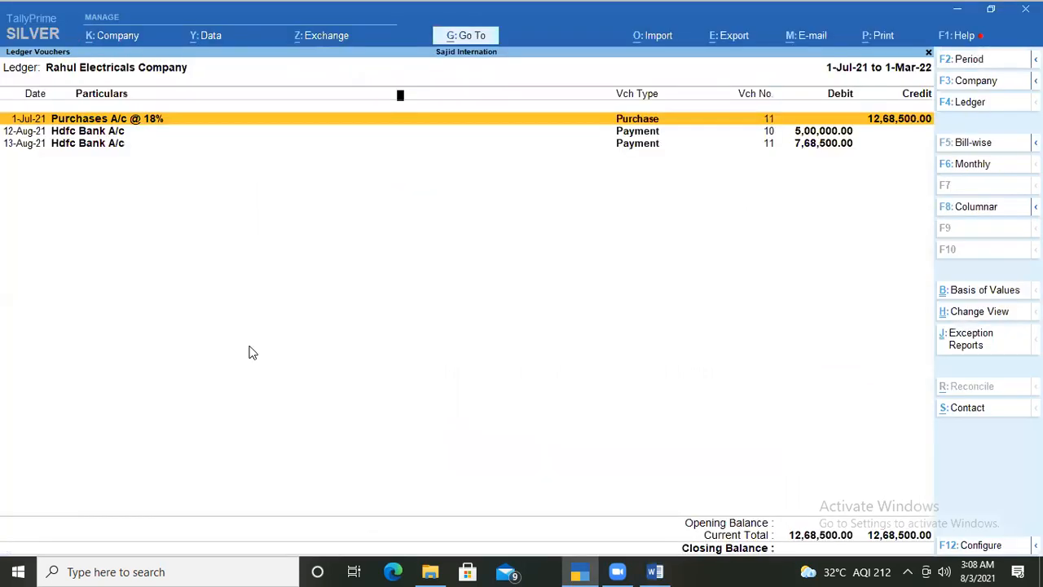
key(Escape)
key(Escape)
key(Escape)
key(Escape)
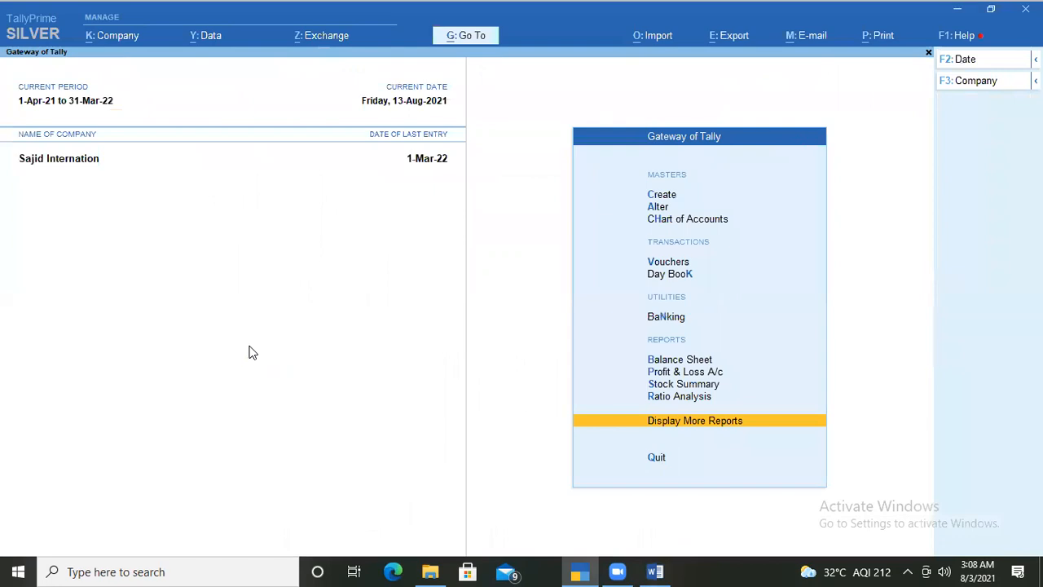
key(Escape)
key(Escape)
Step: Open voucher entry from the Gateway of Tally and change the voucher type to Purchase
key(Down)
key(Down)
key(Down)
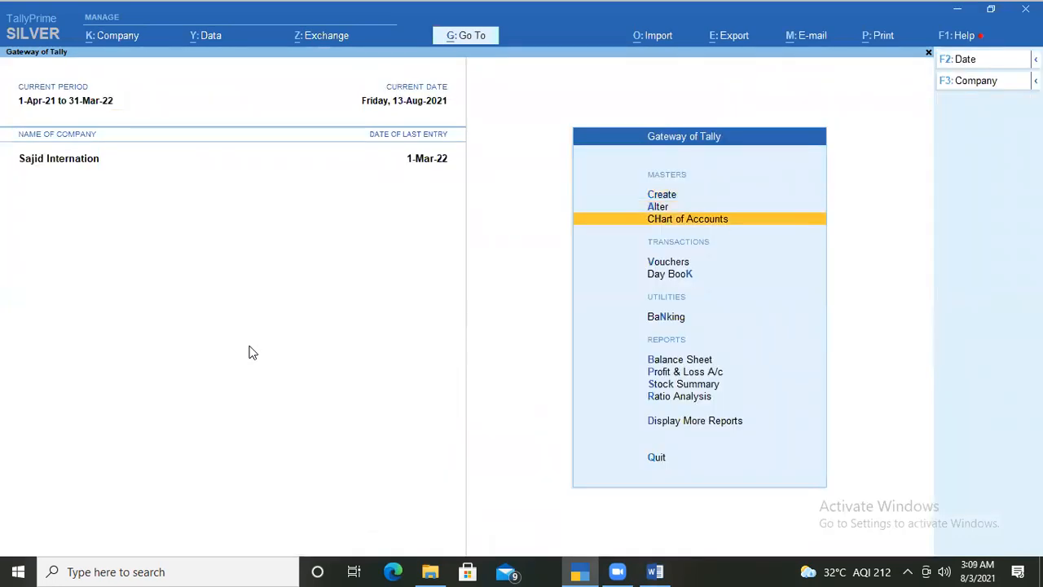
key(Return)
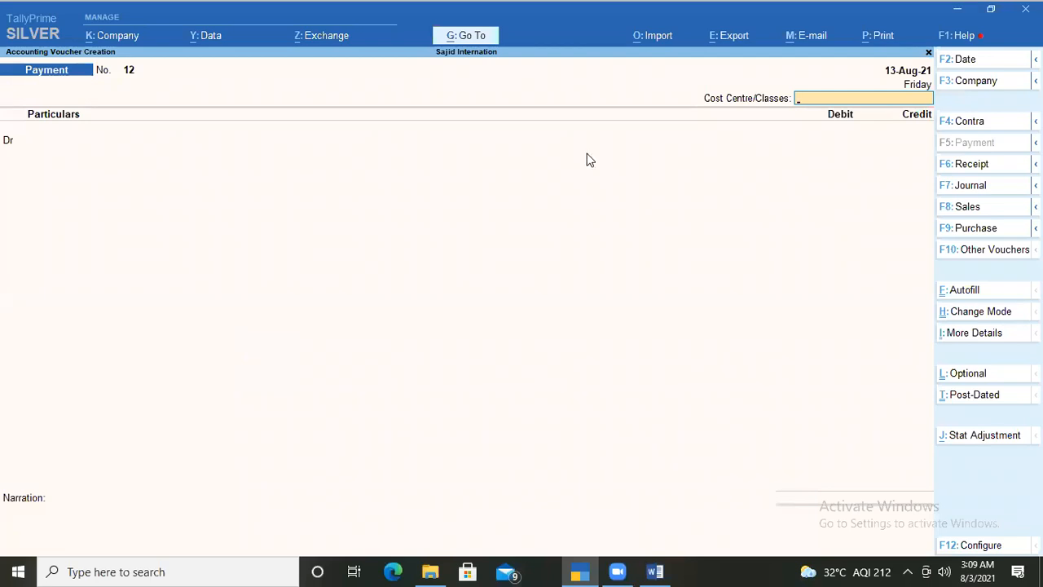
click(961, 228)
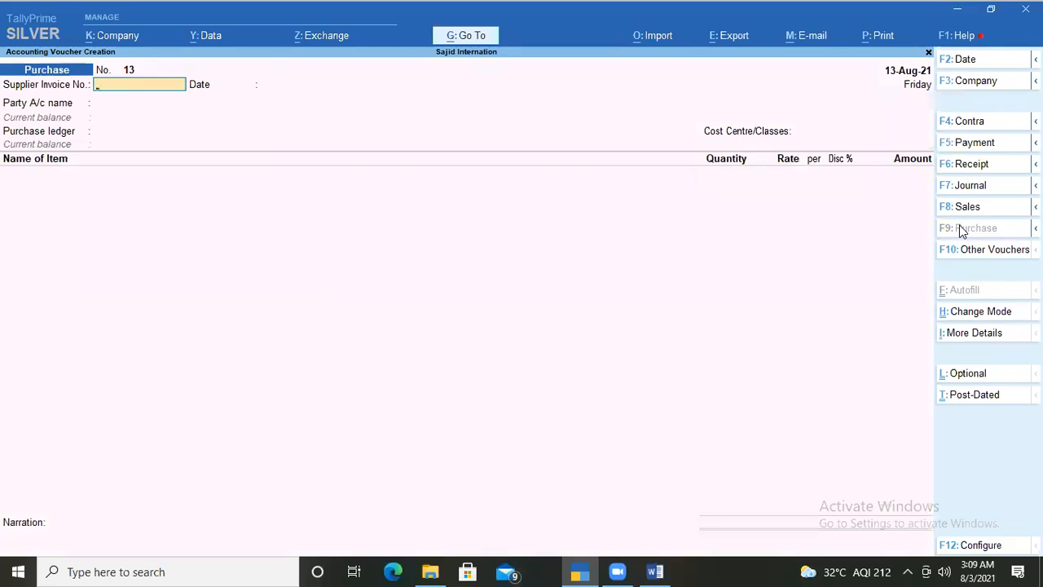
Step: Enter supplier invoice number 0129 and set both the voucher date and the supplier invoice date to 1-Apr-21
text(0129)
key(Return)
key(F2)
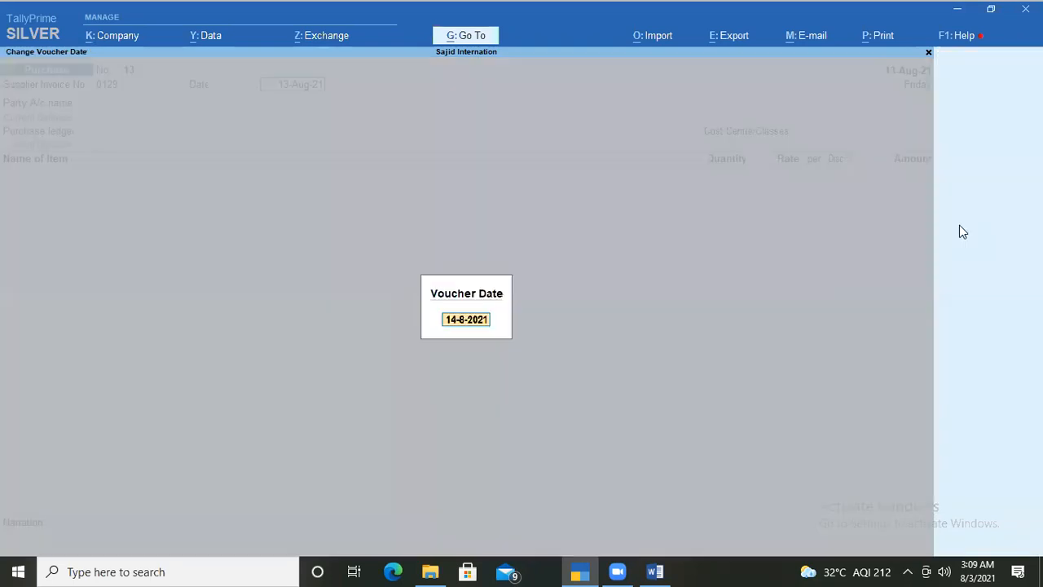
text(1 4 21)
key(Return)
key(BackSpace)
text(1 4)
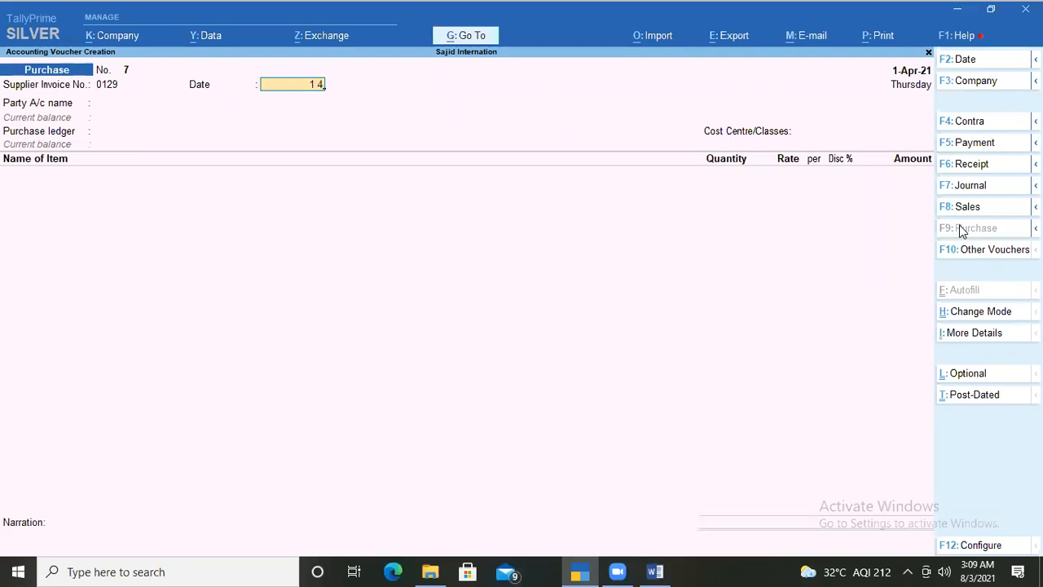
text( 21)
key(Return)
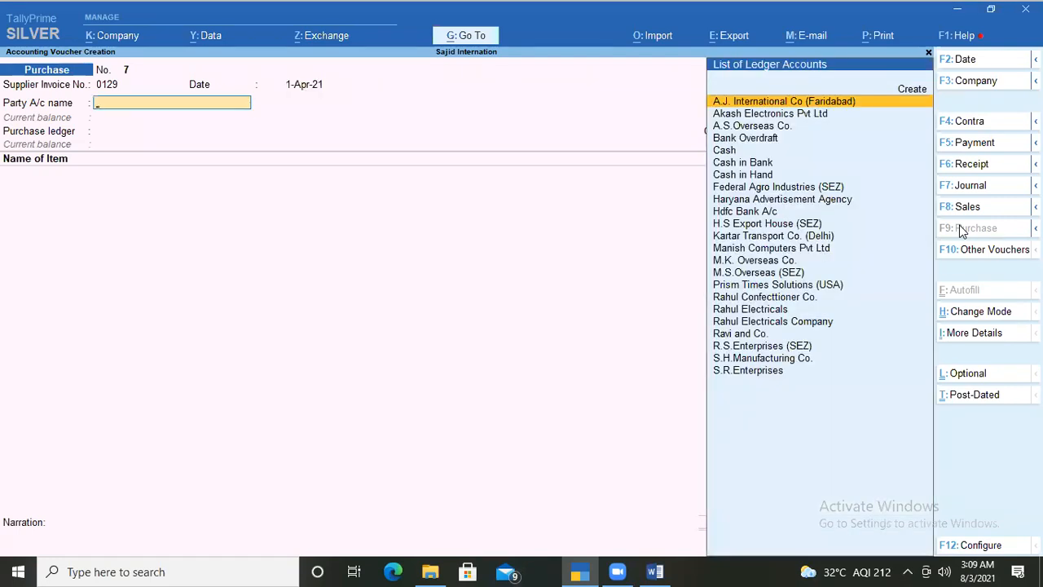
Step: Choose Rahul Electricals Company as the party account and accept its dispatch and party details
text(R)
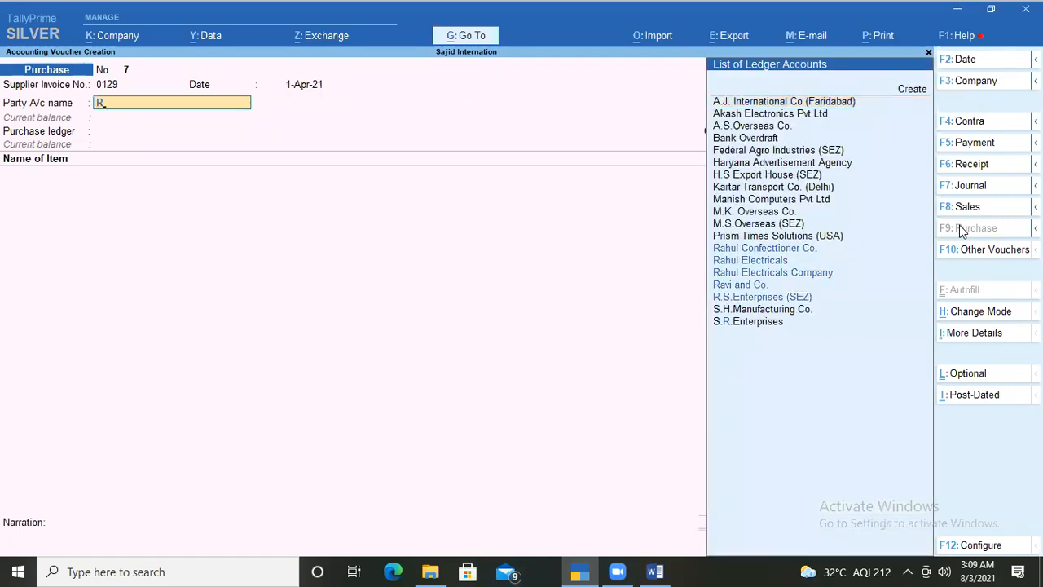
key(Down)
key(Down)
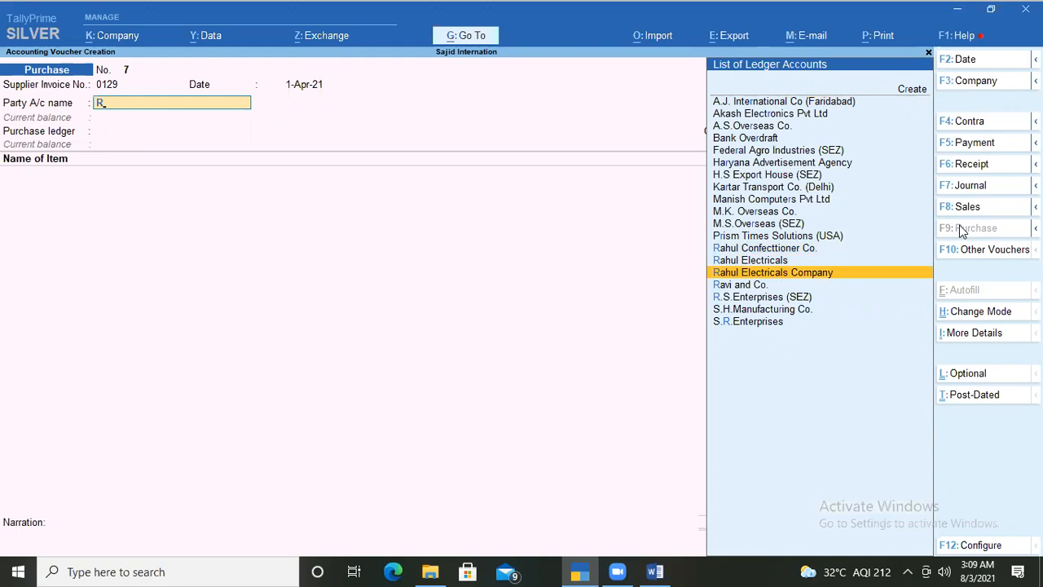
key(Return)
key(ctrl+a)
key(ctrl+a)
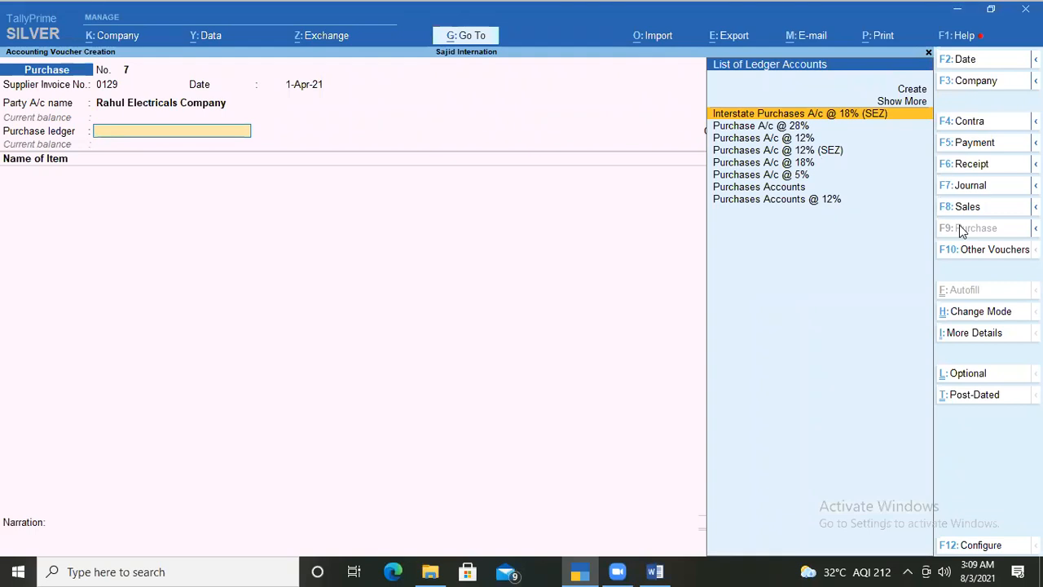
Step: Choose Purchases A/c @ 18% as the purchase ledger of the voucher
key(Down)
key(Down)
key(Down)
key(Down)
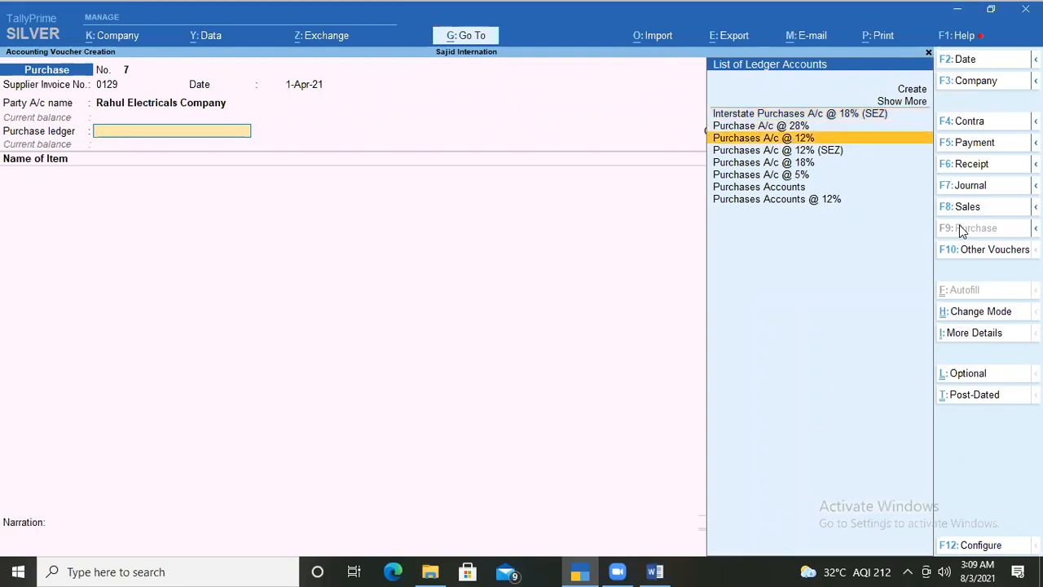
key(Return)
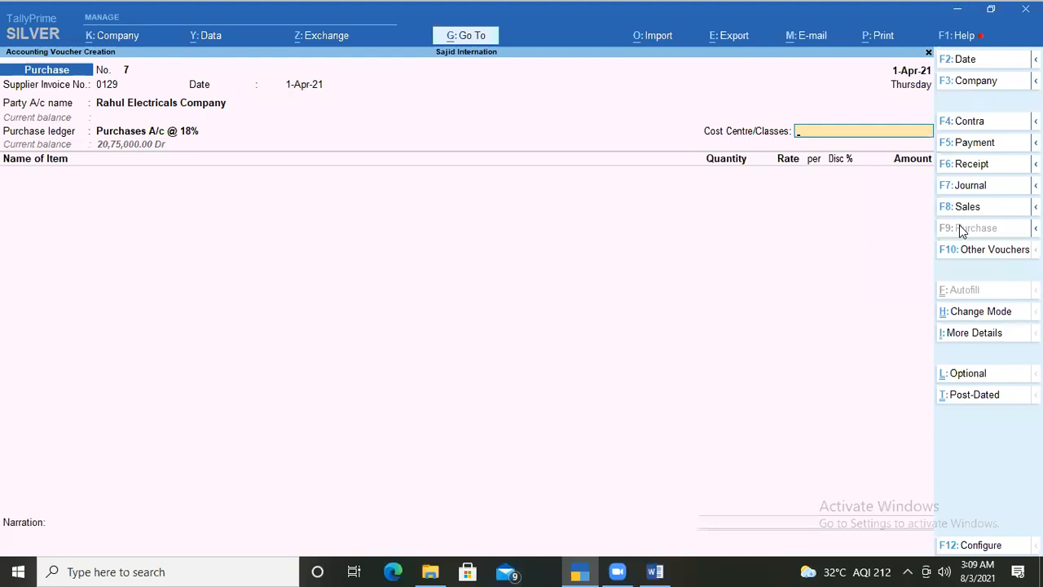
Step: Open the Purchases A/c @ 18% ledger for alteration from the voucher and set Set/Alter GST Details to Yes
key(BackSpace)
key(ctrl+Return)
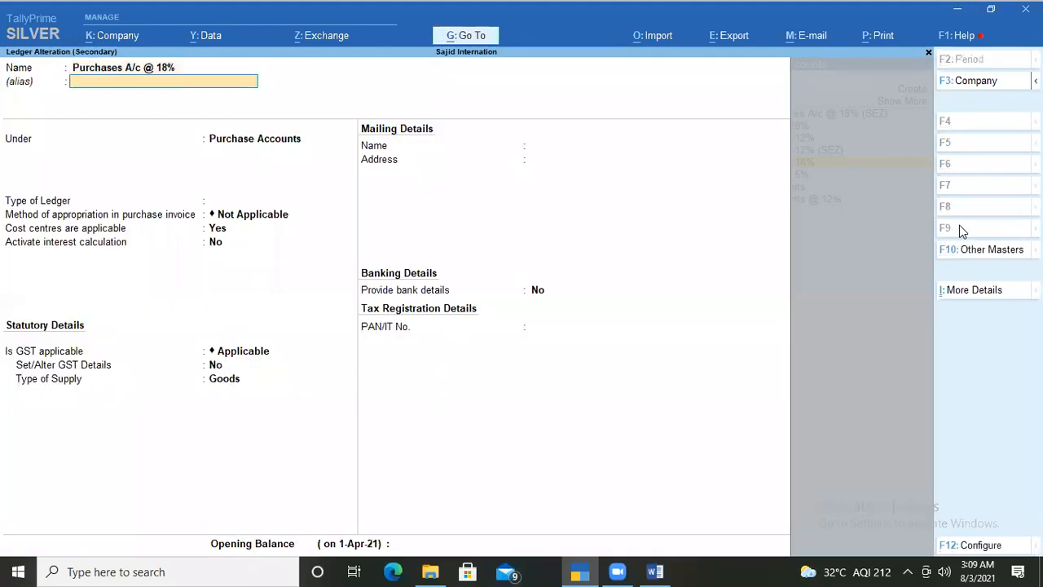
key(Return)
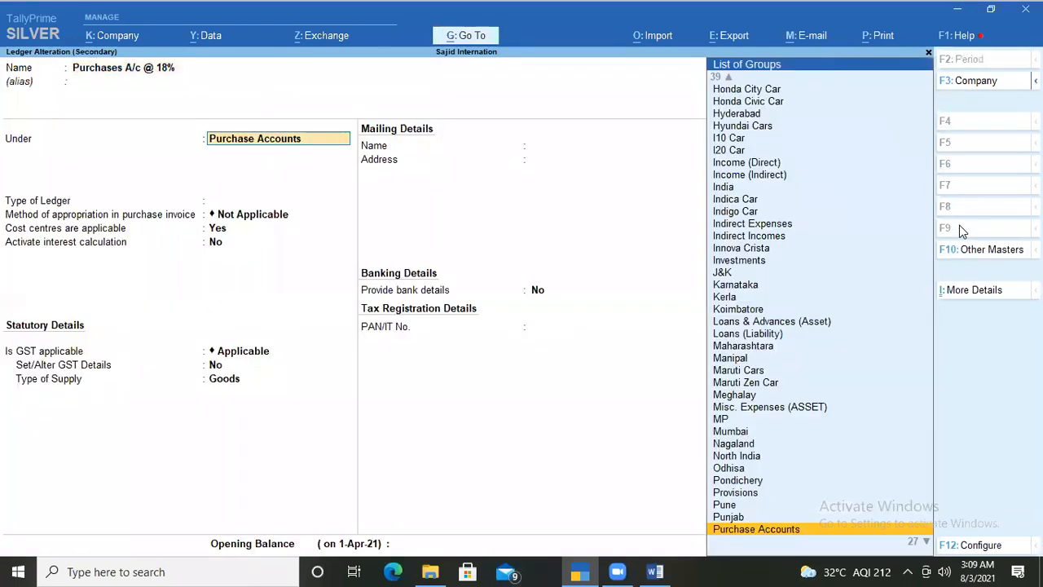
key(Return)
key(Return)
key(Return)
key(Return)
key(Return)
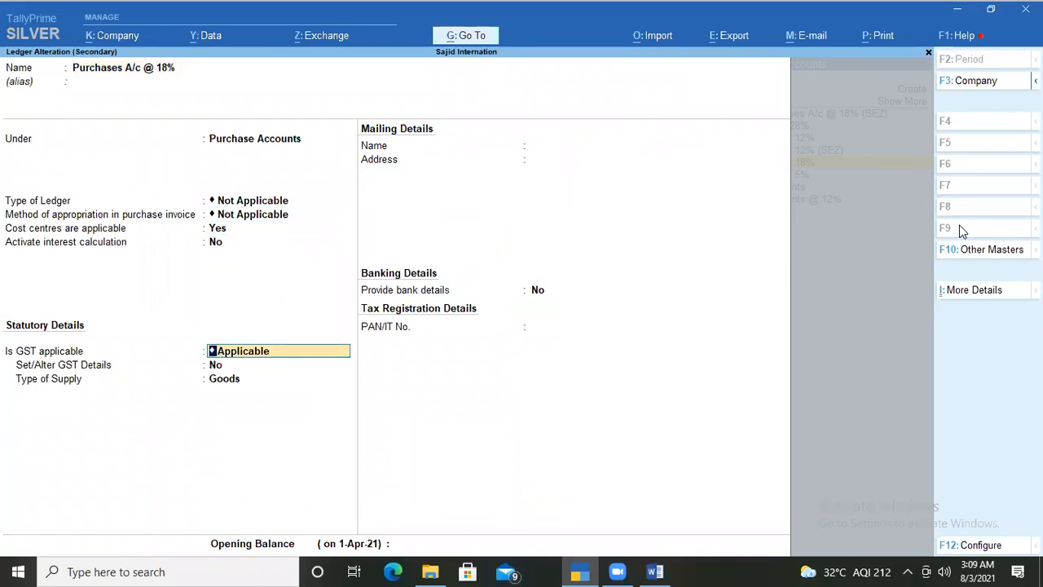
key(Return)
text(yes)
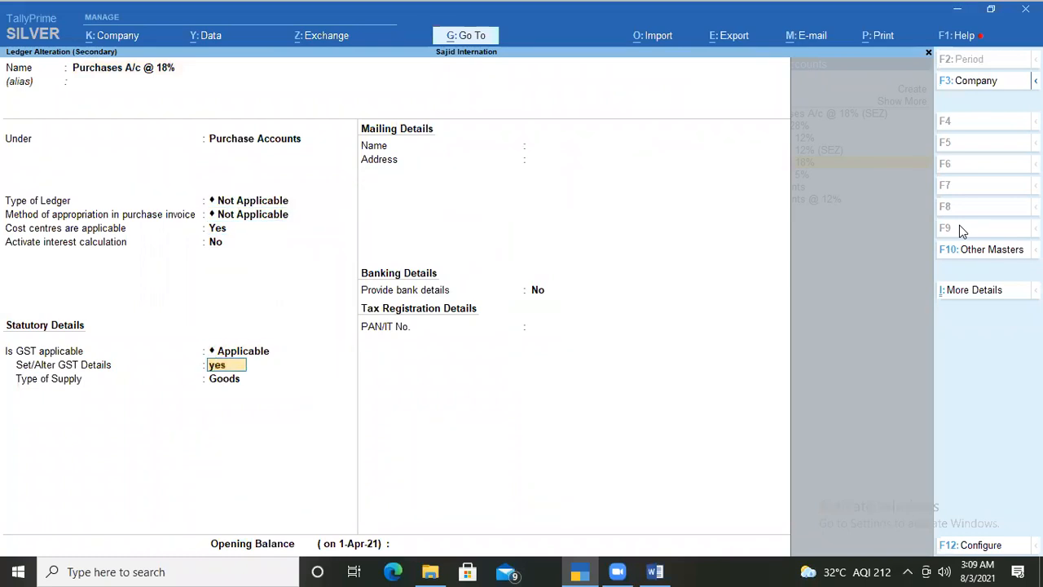
key(Return)
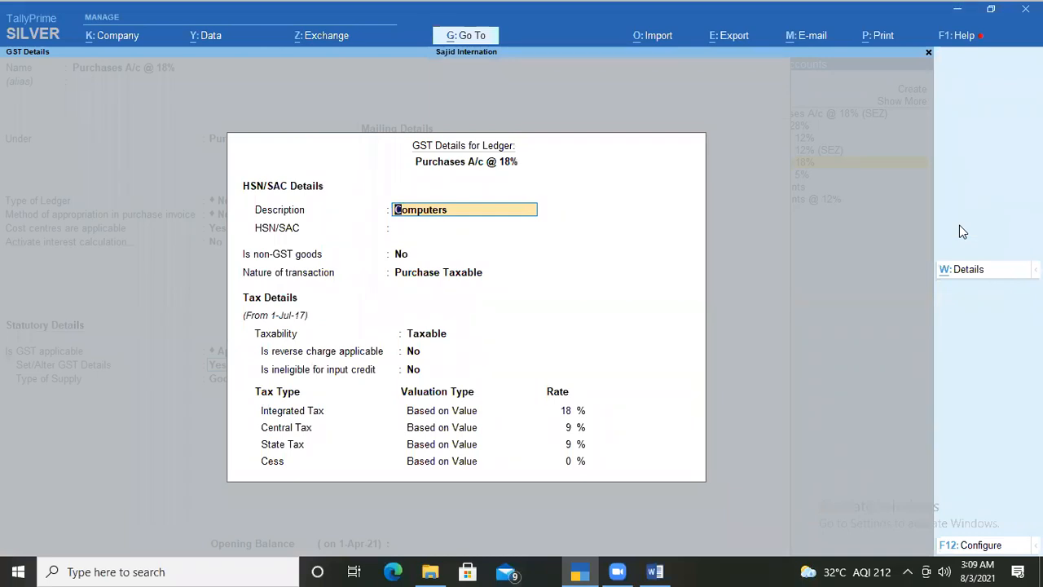
Step: Review the purchase ledger's GST details, from the HSN/SAC description and nature of transaction to the tax rates, and accept them
key(Return)
key(Return)
key(Return)
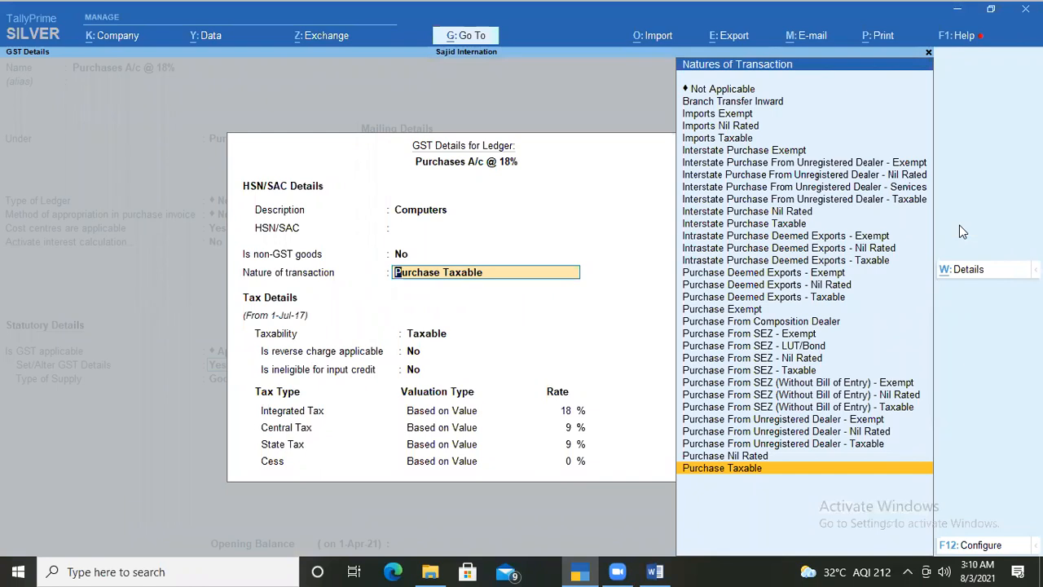
key(Return)
key(Return)
key(Return)
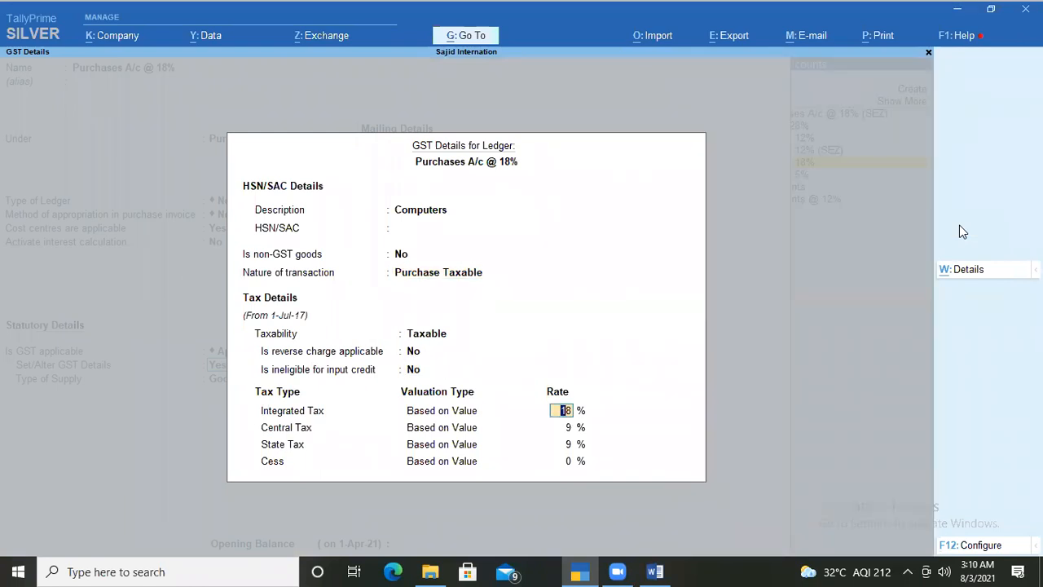
key(Return)
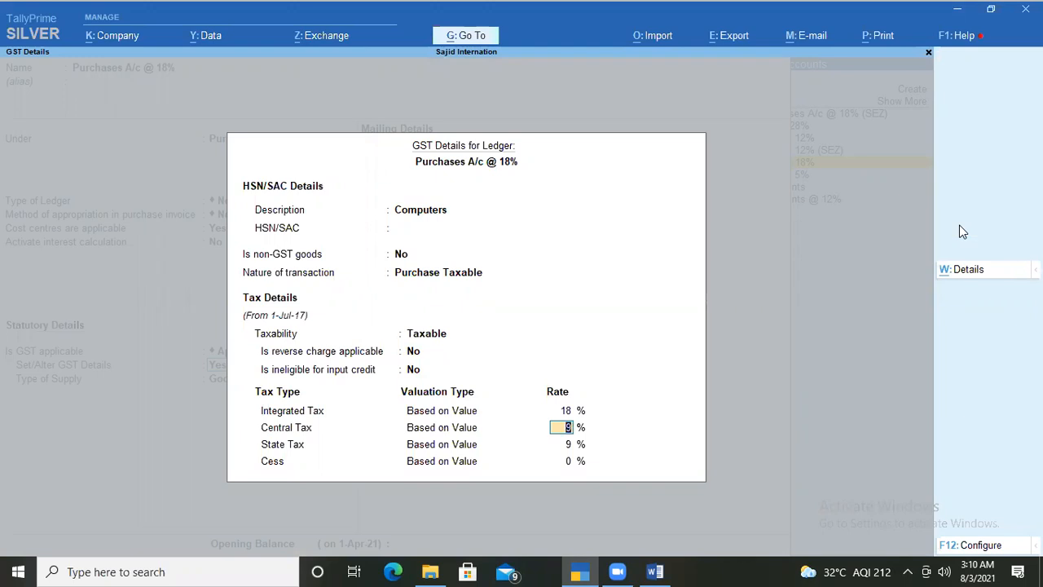
key(Return)
key(Return)
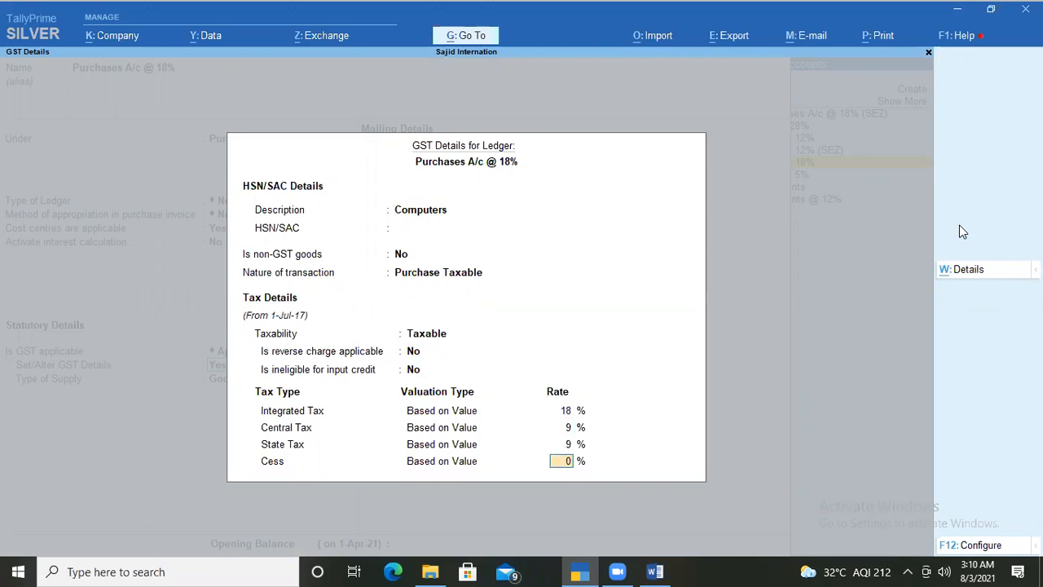
key(Return)
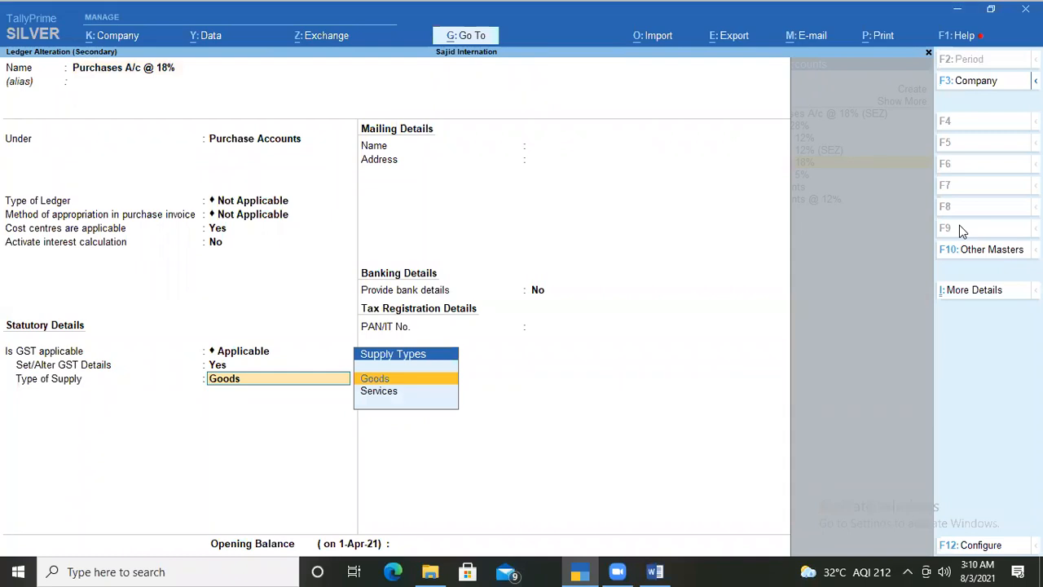
Step: Keep Goods as the type of supply, save the purchase ledger and return to the voucher
key(Return)
key(Return)
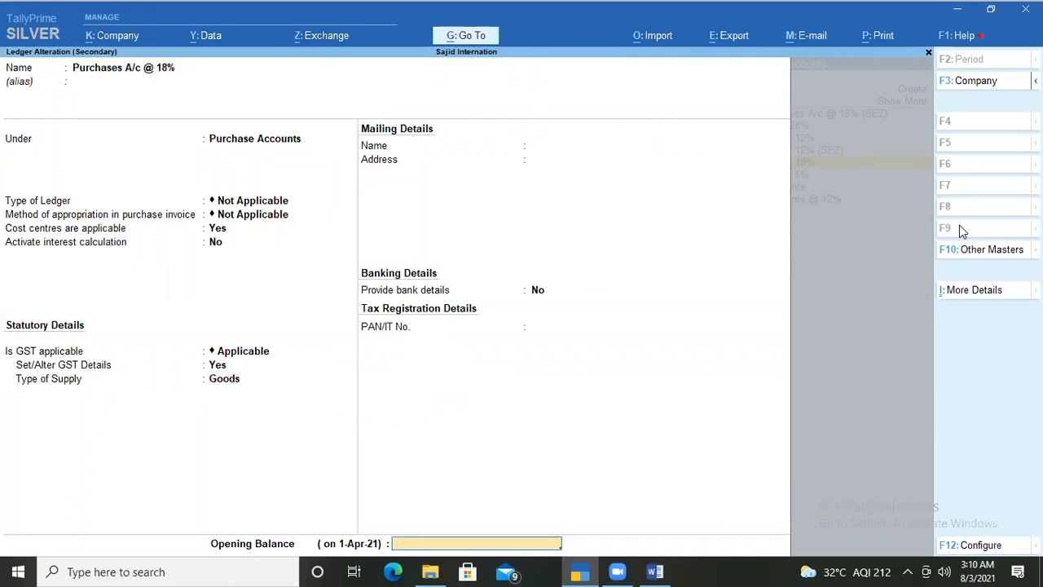
key(Return)
key(Return)
key(Return)
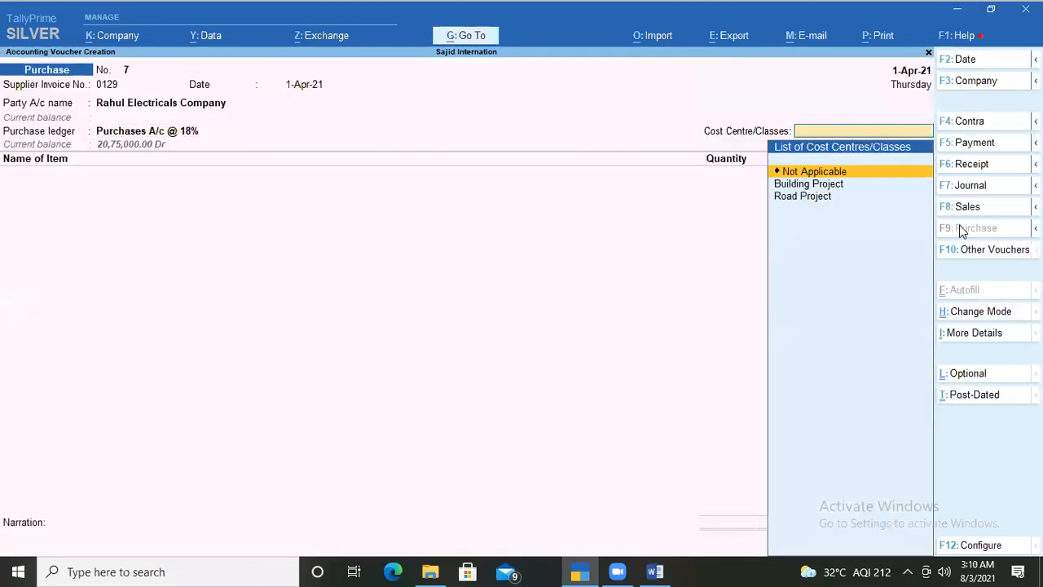
Step: Set the cost centre to Not Applicable and add Apple Laptop as the voucher's first stock item
key(Return)
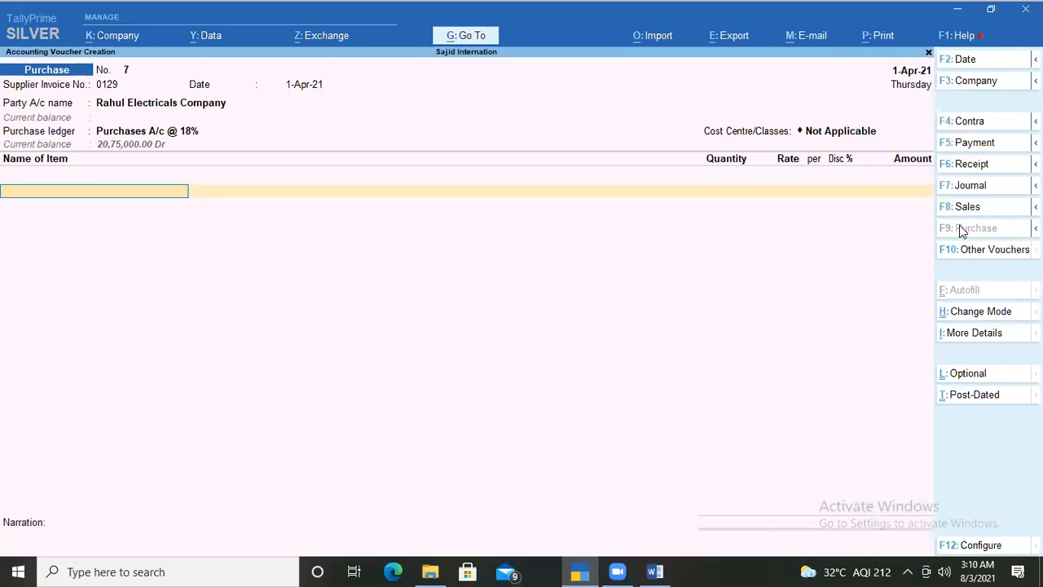
text(A)
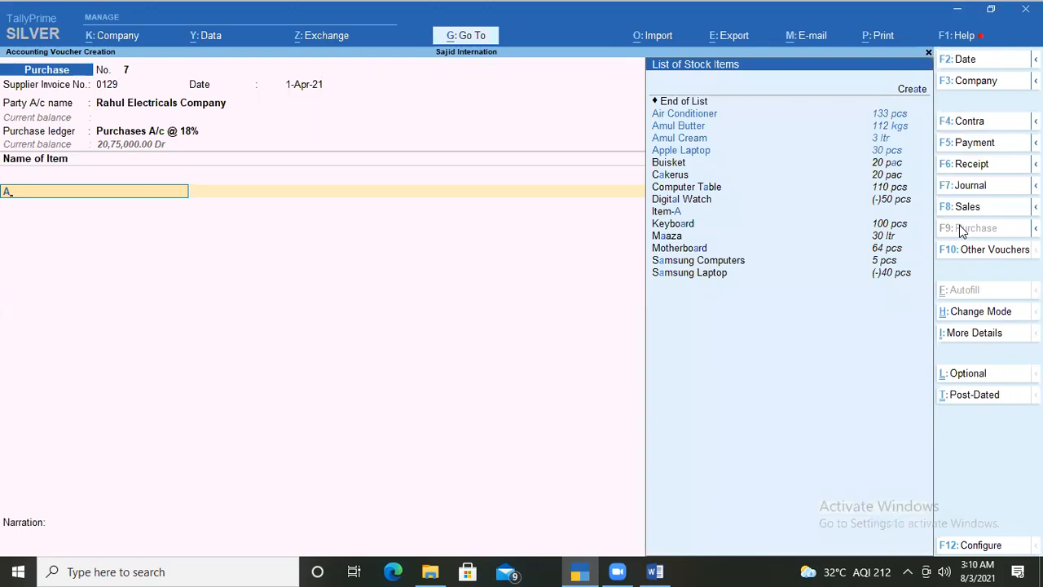
key(Down)
key(Down)
key(Down)
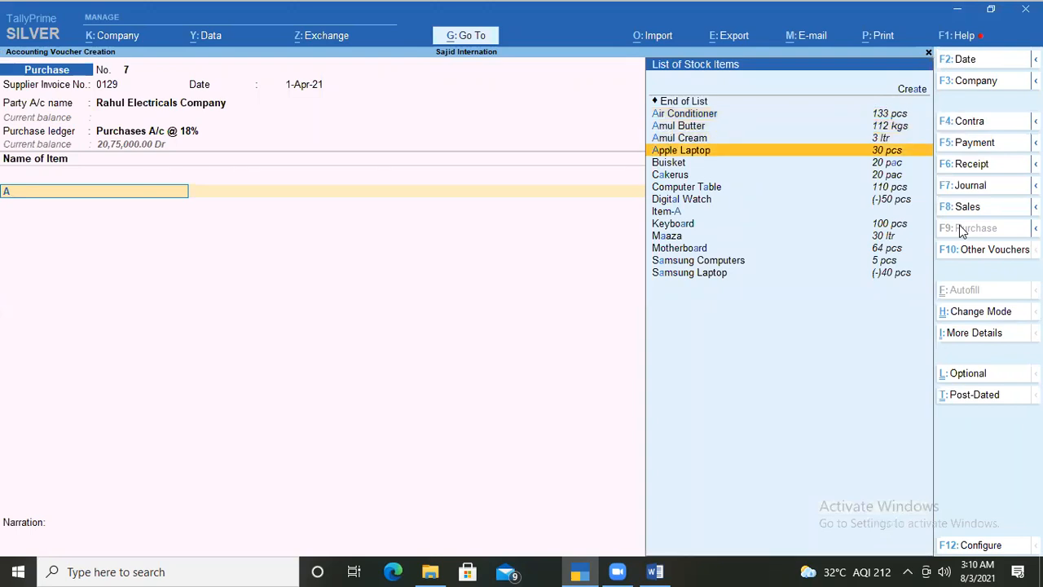
key(Return)
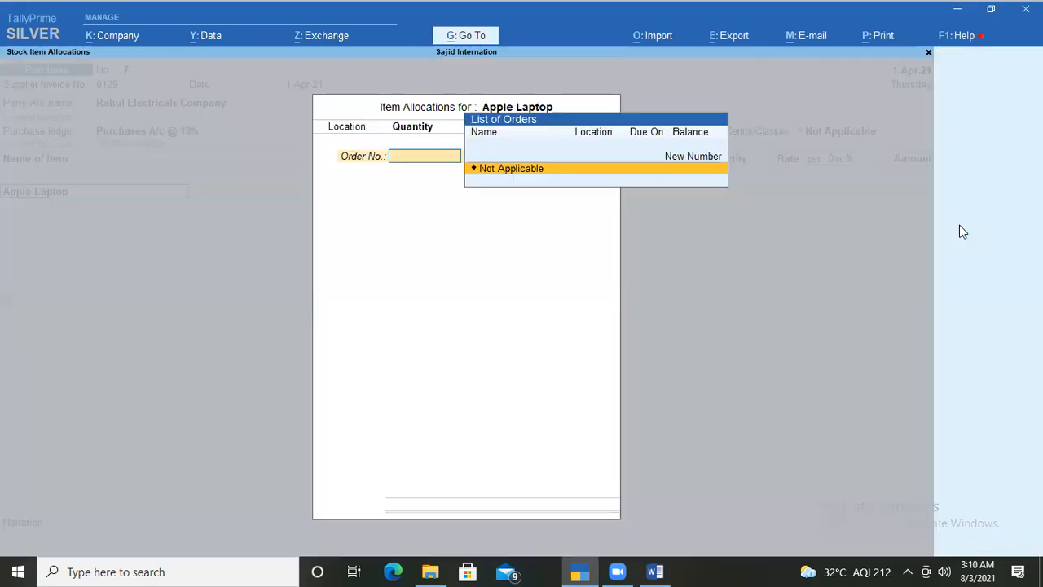
Step: Allocate 10 pcs of Apple Laptop to Delhi Godown with the order number Not Applicable
key(Return)
key(Return)
text(10)
key(Return)
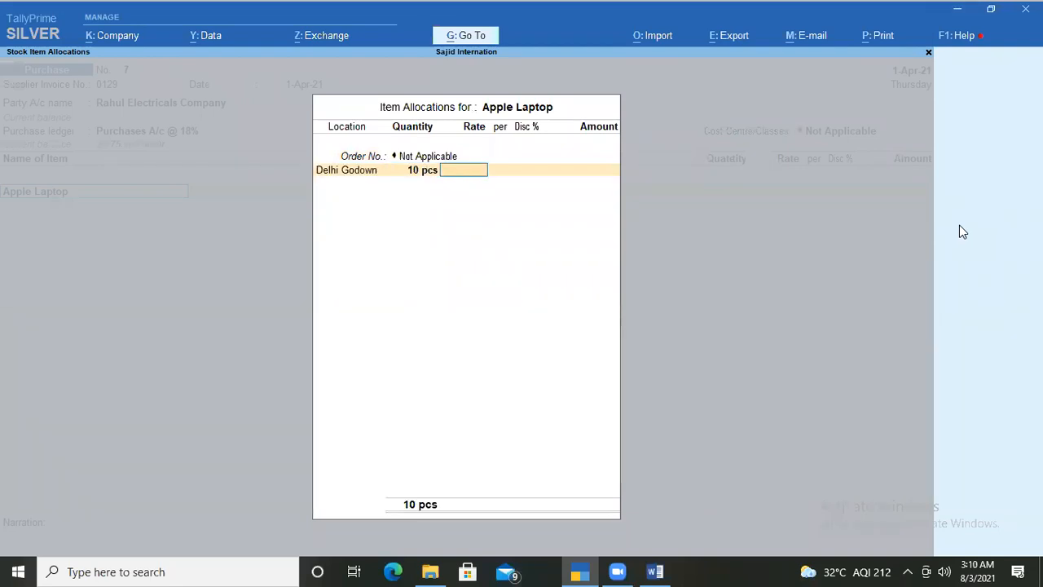
Step: Check the computer's price in the Word notes, then set the Apple Laptop rate to 50000 per pcs in TallyPrime
key(alt+Tab)
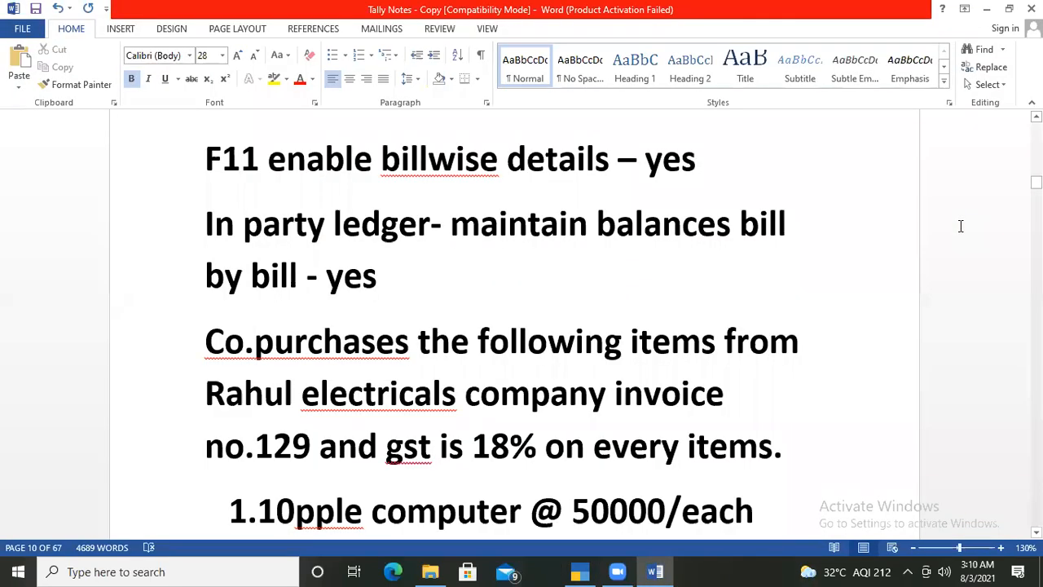
key(Down)
key(Down)
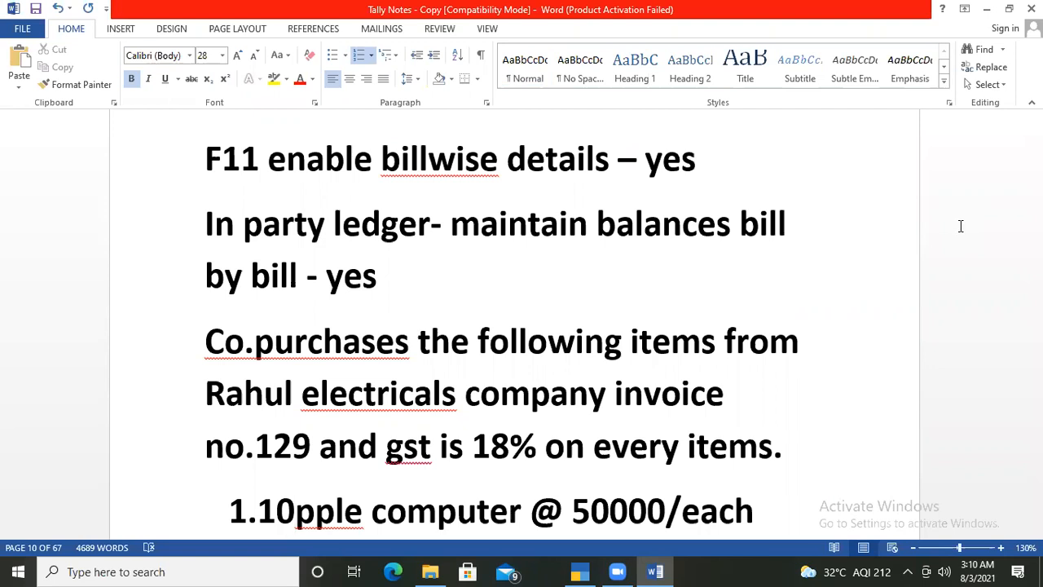
key(alt+Tab)
text(50000)
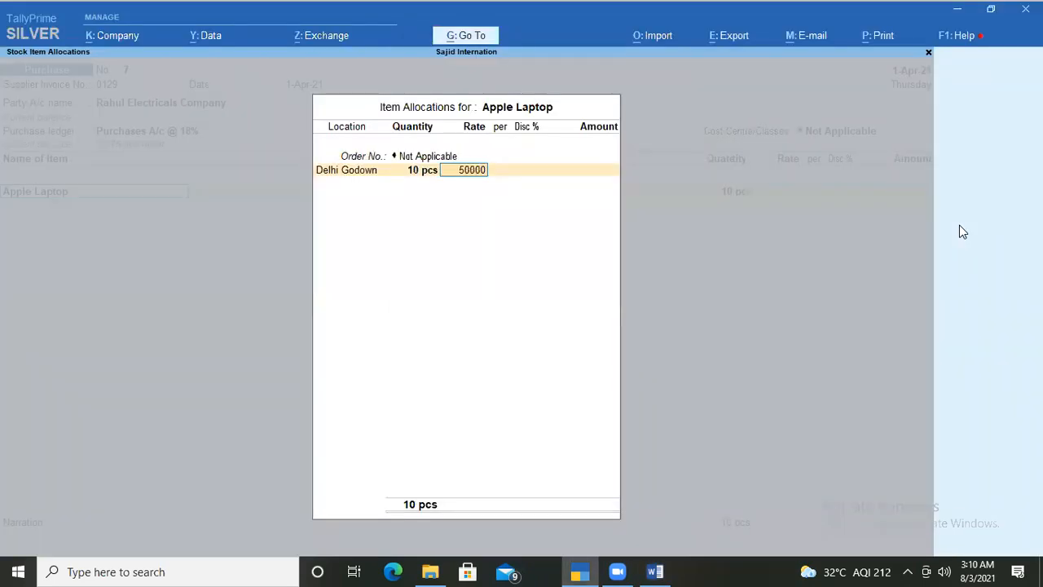
key(Return)
key(Return)
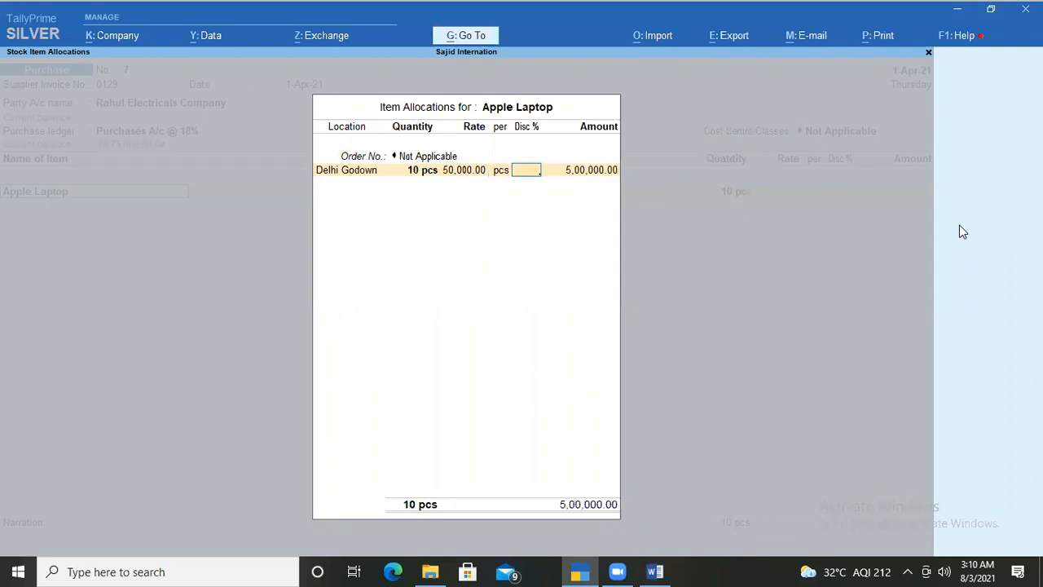
Step: Give the Apple Laptop line a 10% discount and accept its item allocation
text(10)
key(Return)
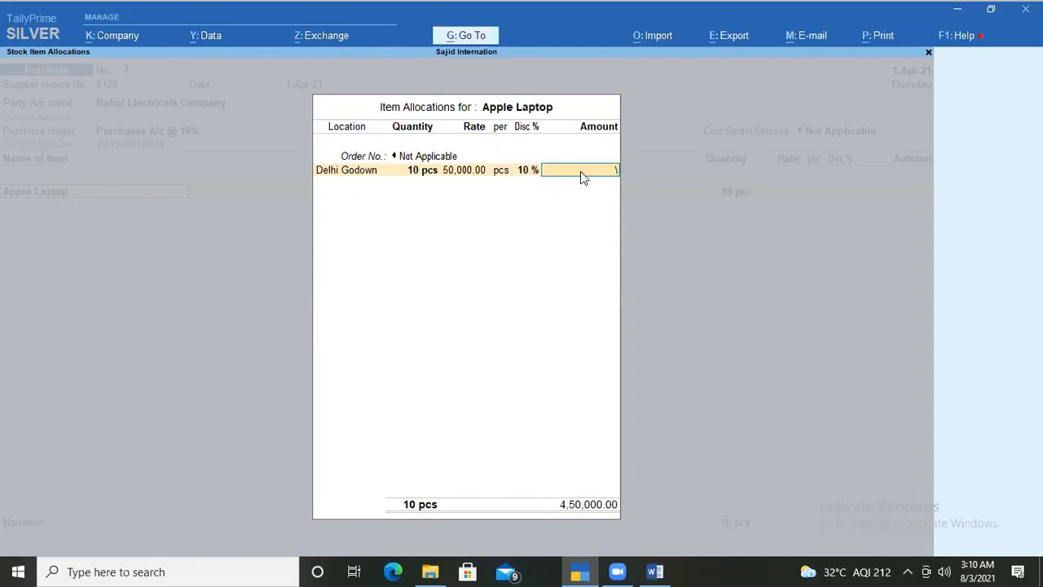
key(BackSpace)
key(Return)
key(Return)
key(Return)
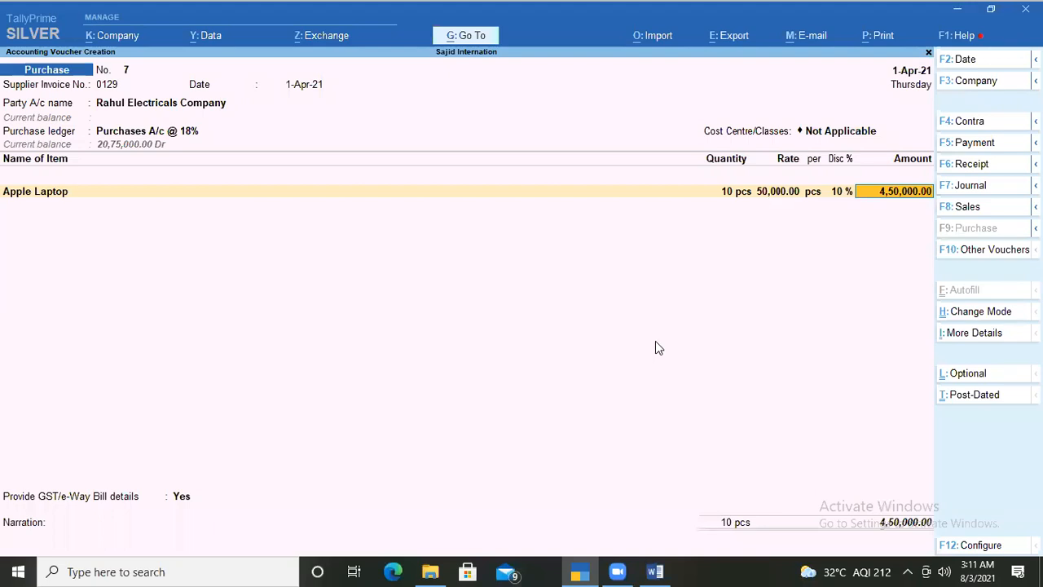
Step: Check the discount column and bill-wise entry settings in the company features, accept them and continue to the voucher's next item line
key(F11)
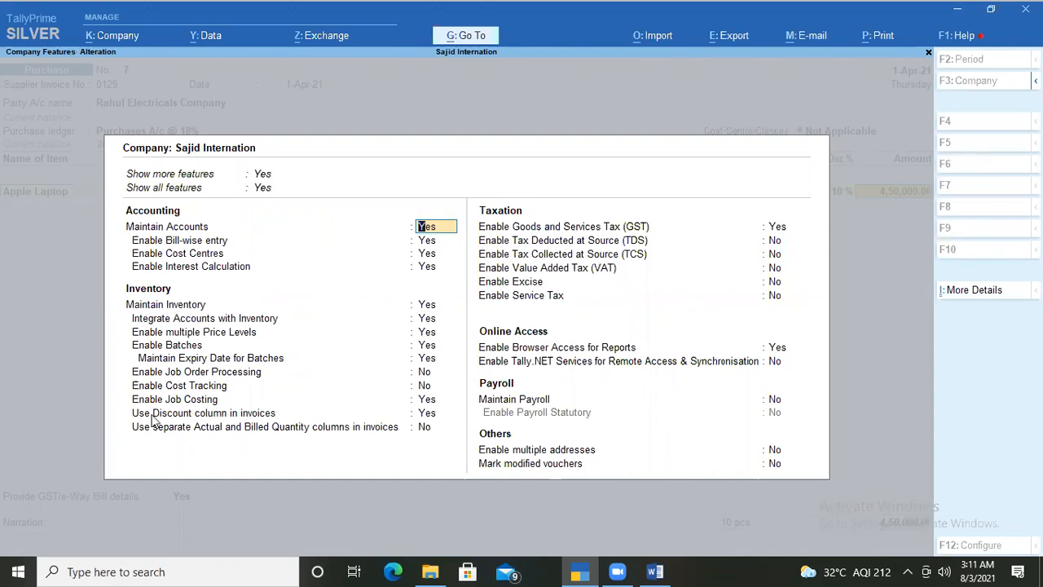
click(429, 414)
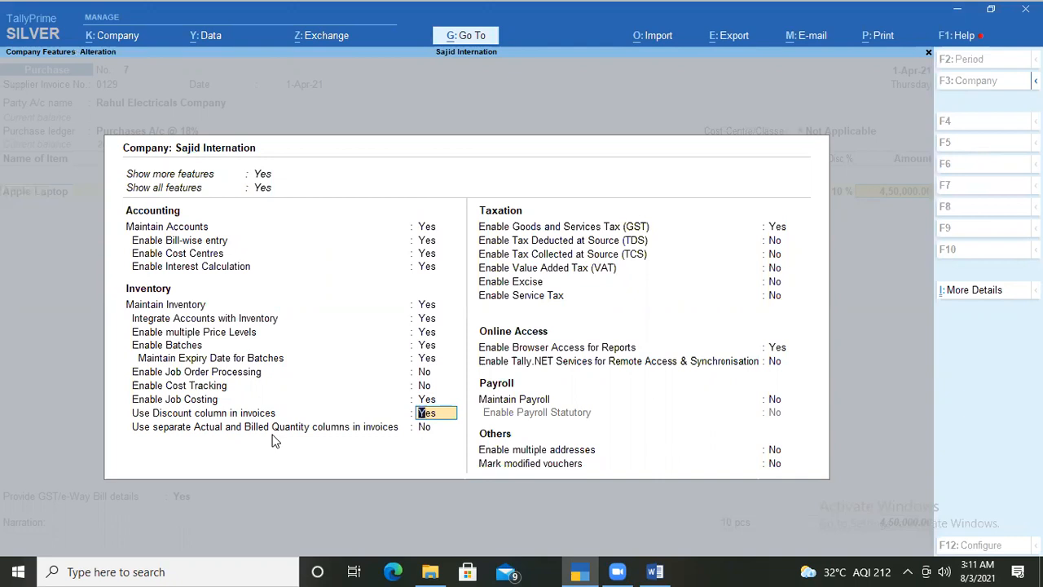
key(Return)
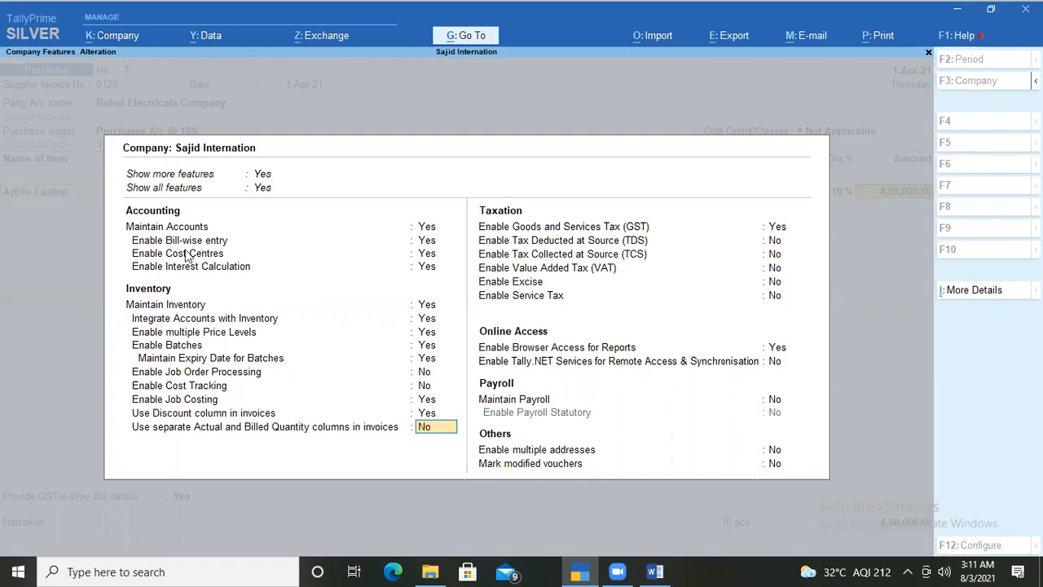
click(426, 240)
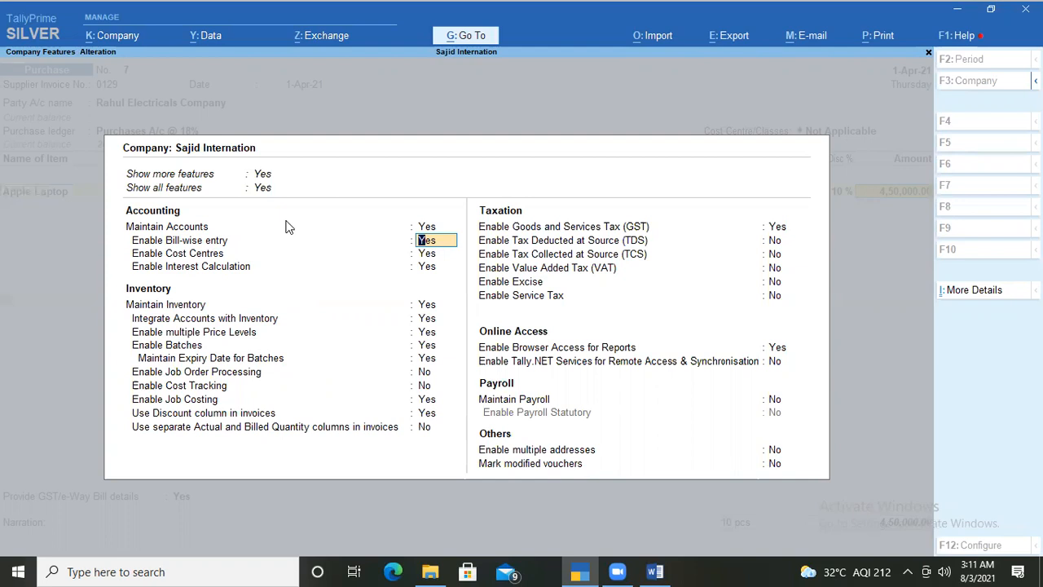
key(ctrl)
click(204, 252)
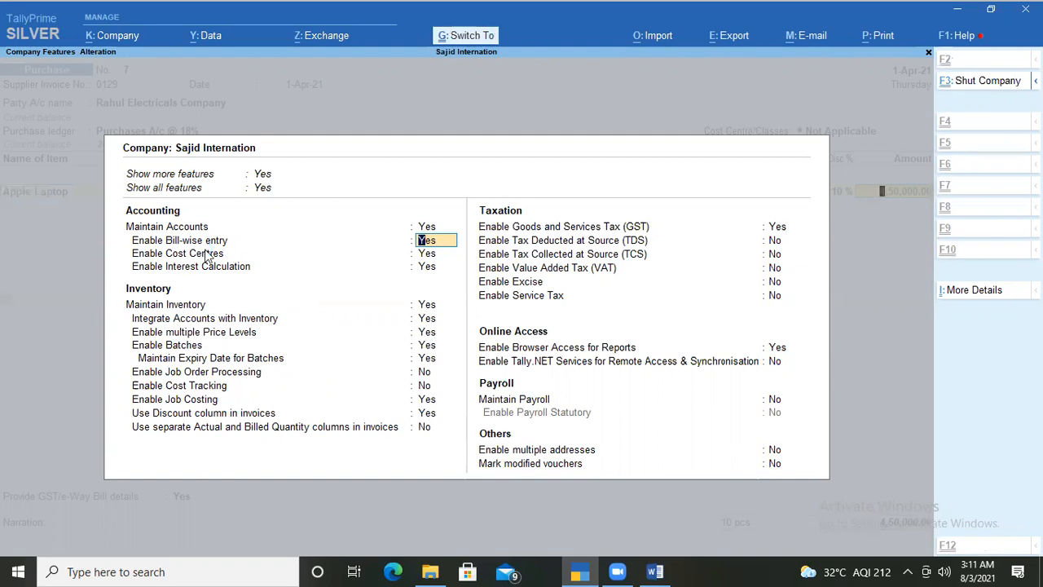
key(ctrl+a)
key(Return)
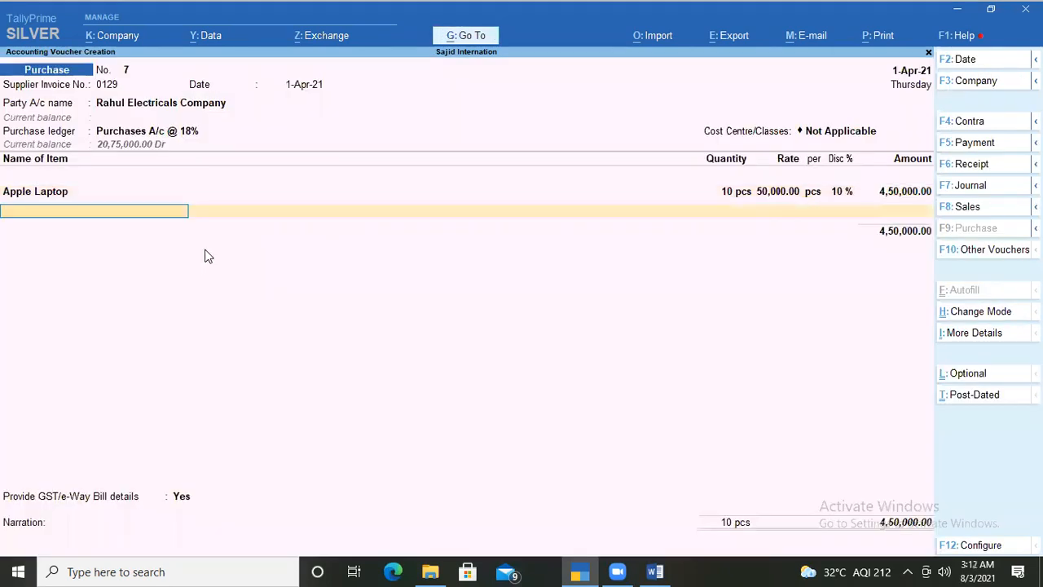
Step: Switch to the Word notes, restore the missing "a" in "air conditioner" in purchase item 2, and return to TallyPrime
key(ctrl)
key(alt+Tab)
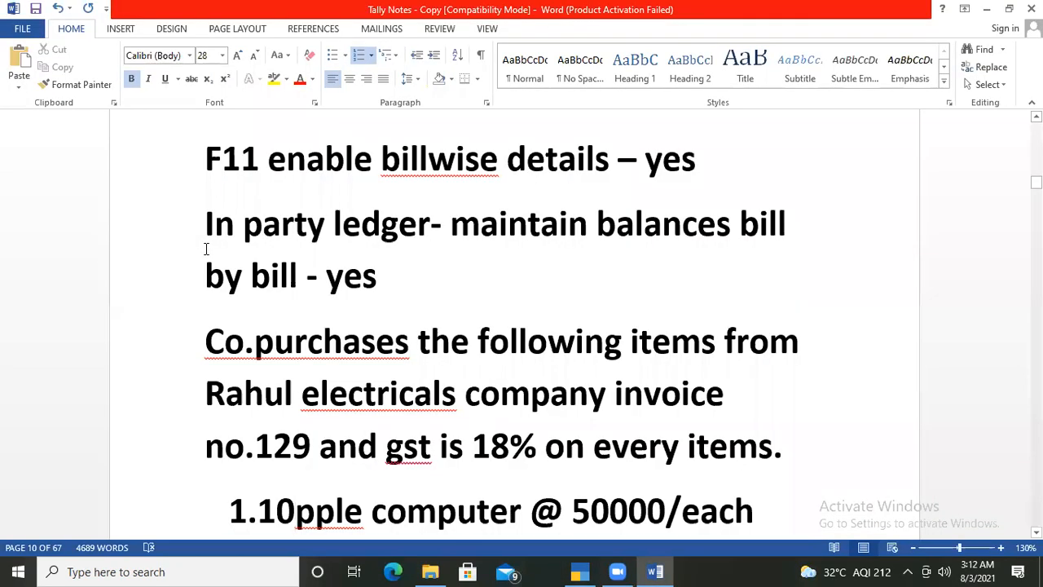
scroll(206, 248, down, 1)
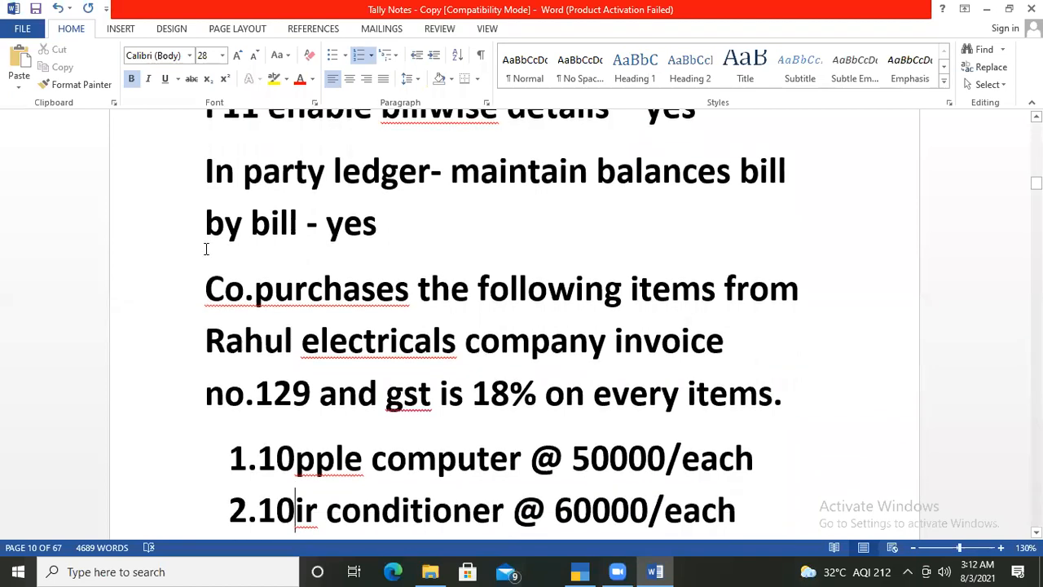
text(a)
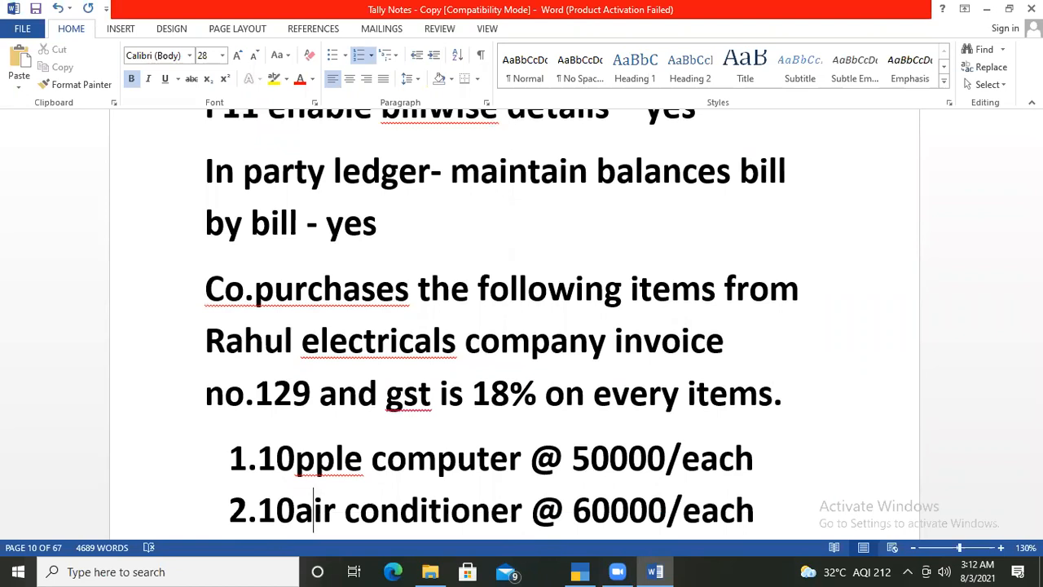
key(alt+Tab)
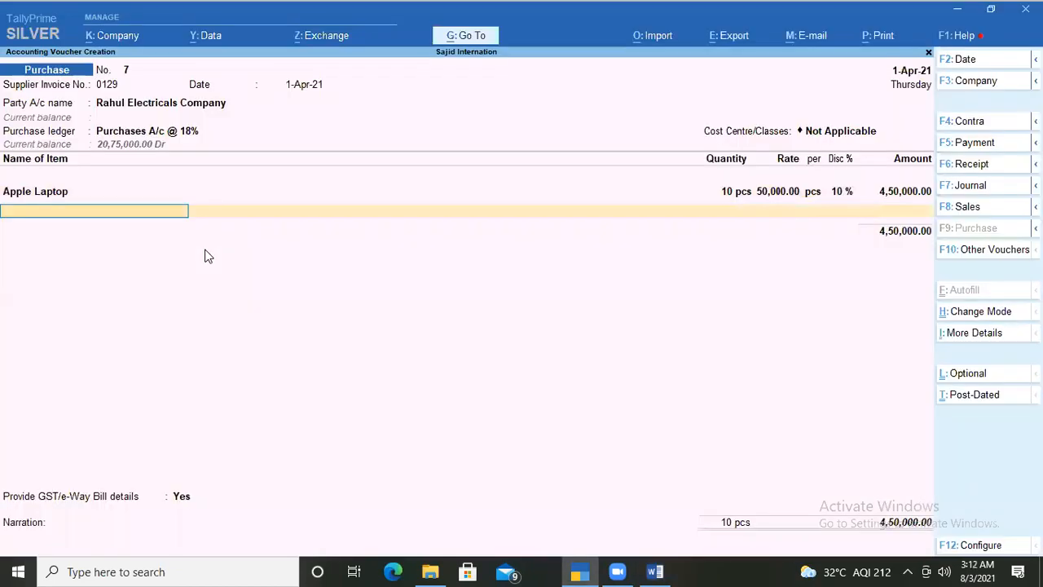
Step: Add Air Conditioner as the voucher's second item, allocating 10 pcs to Delhi Godown with no order number
text(Ai)
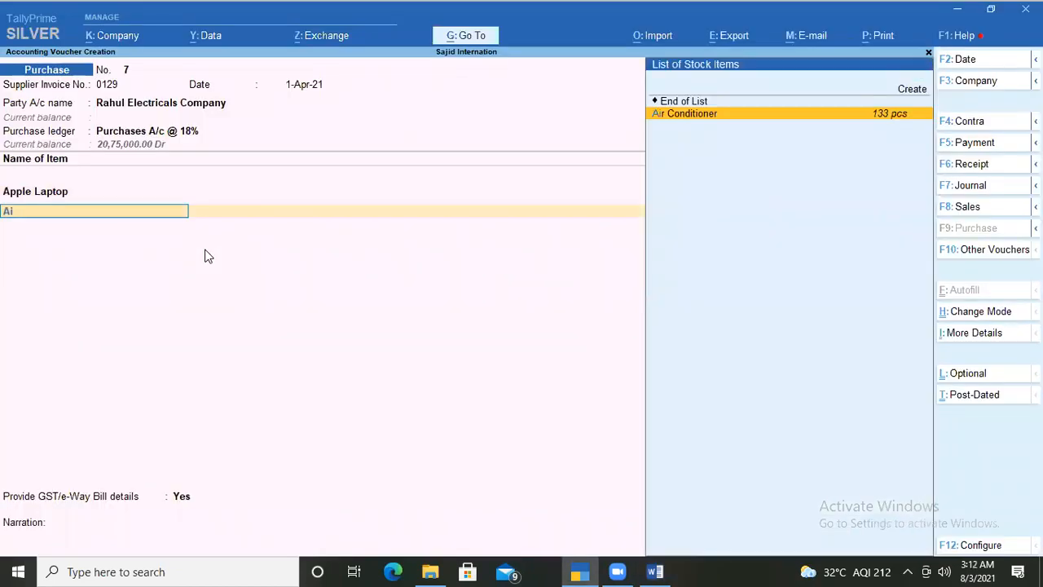
key(Return)
key(Return)
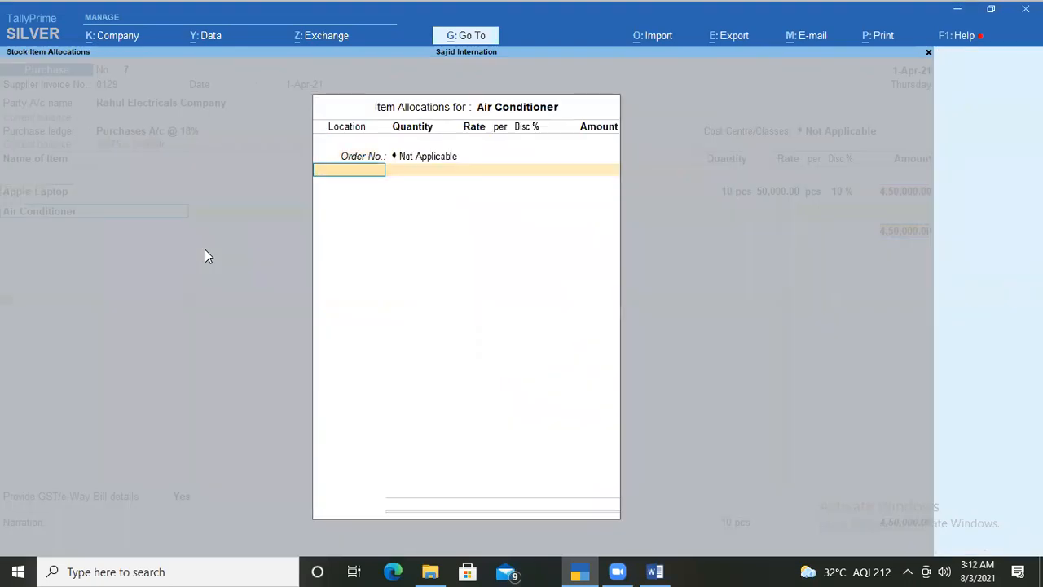
key(Return)
text(10)
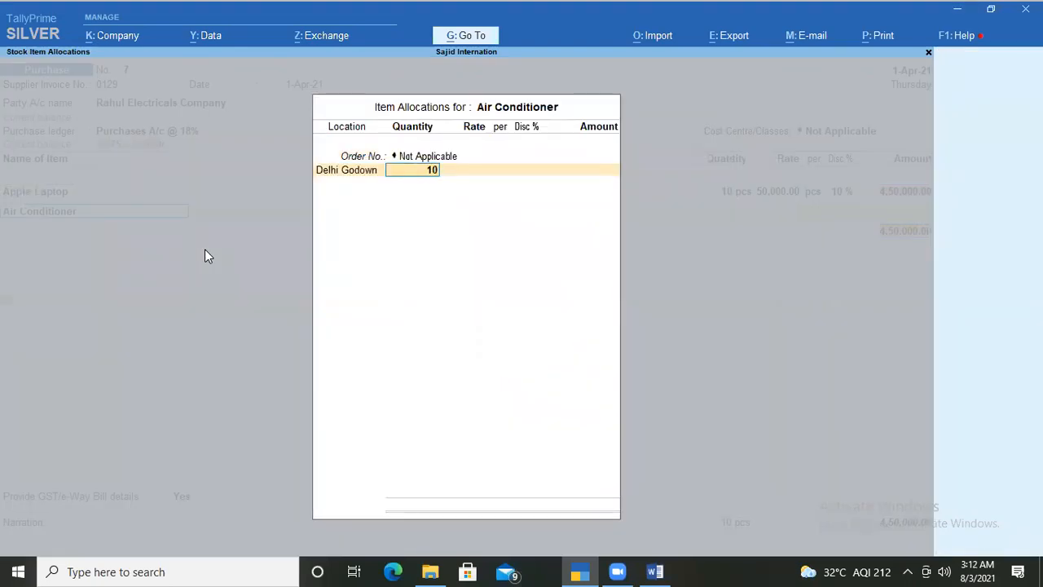
key(Return)
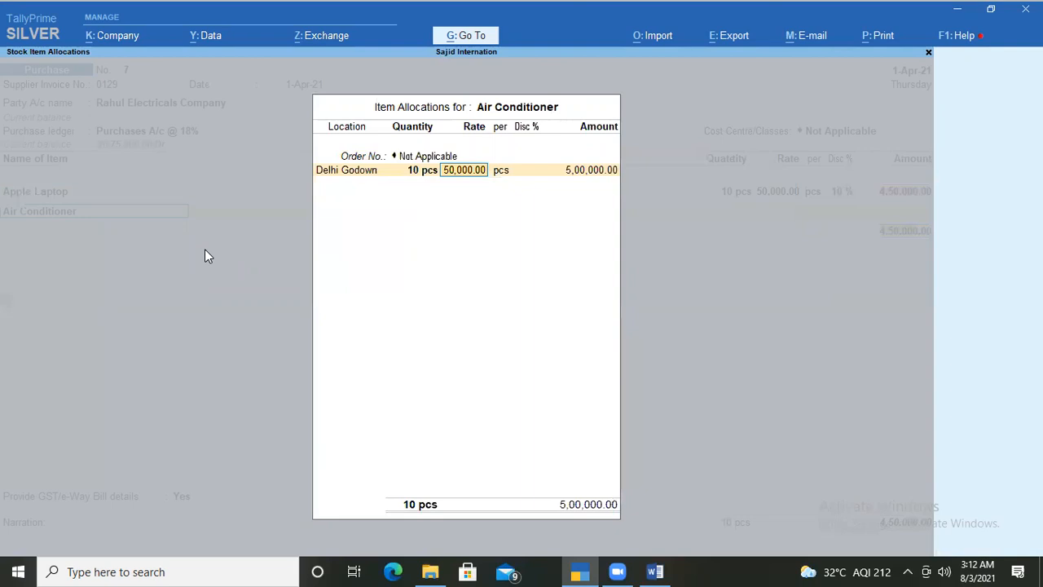
Step: Set the Air Conditioner rate to 60,000 per pcs with a 10% discount and accept the item line
text(60,000)
key(Return)
key(Return)
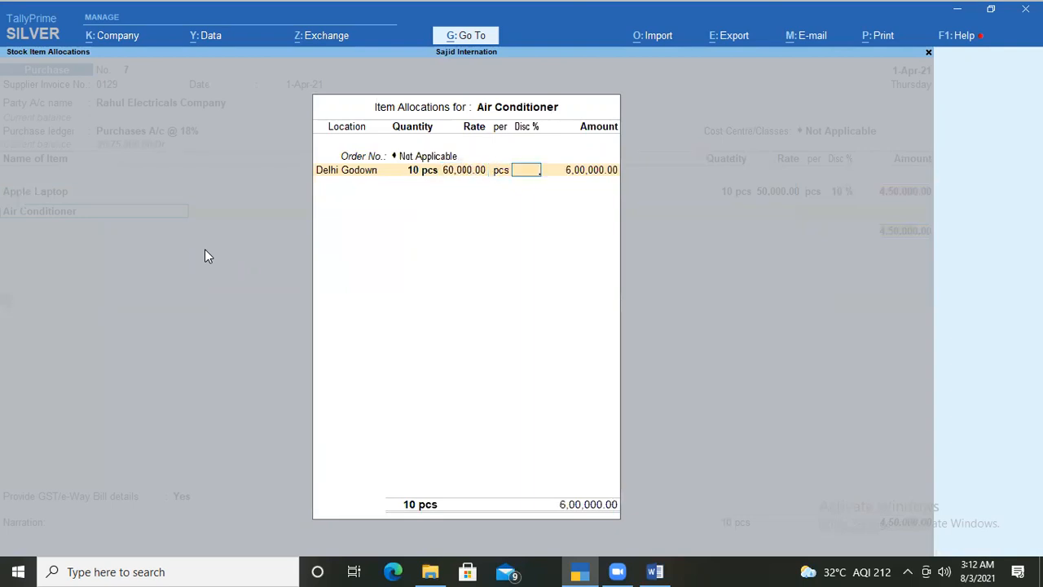
text(10)
key(Return)
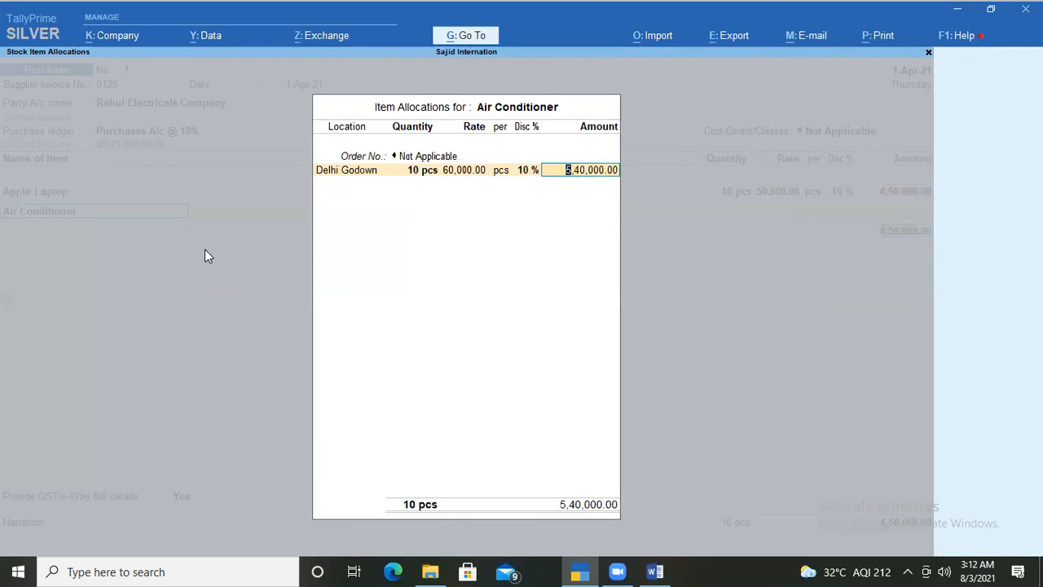
key(Return)
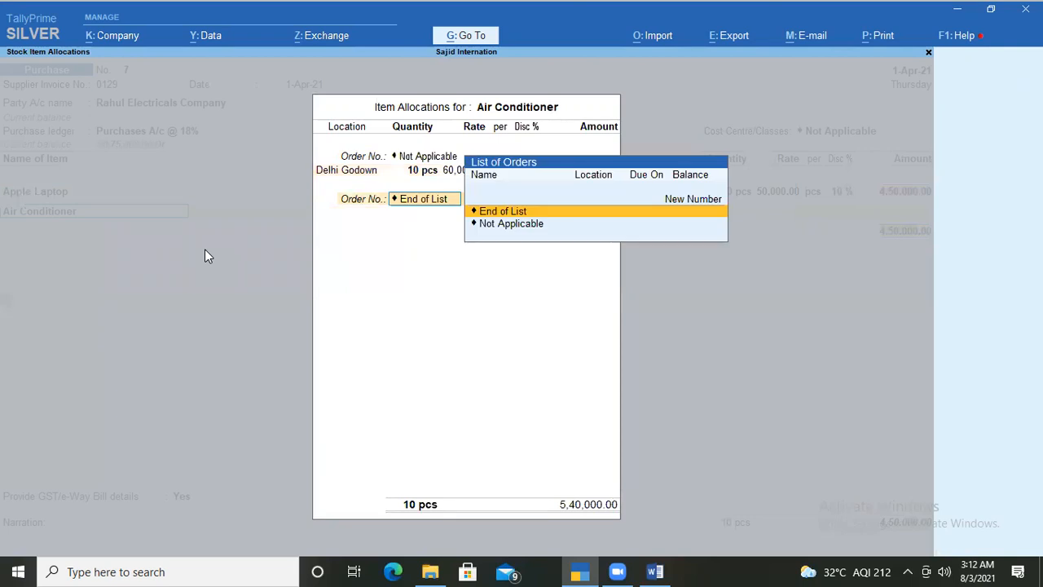
key(Return)
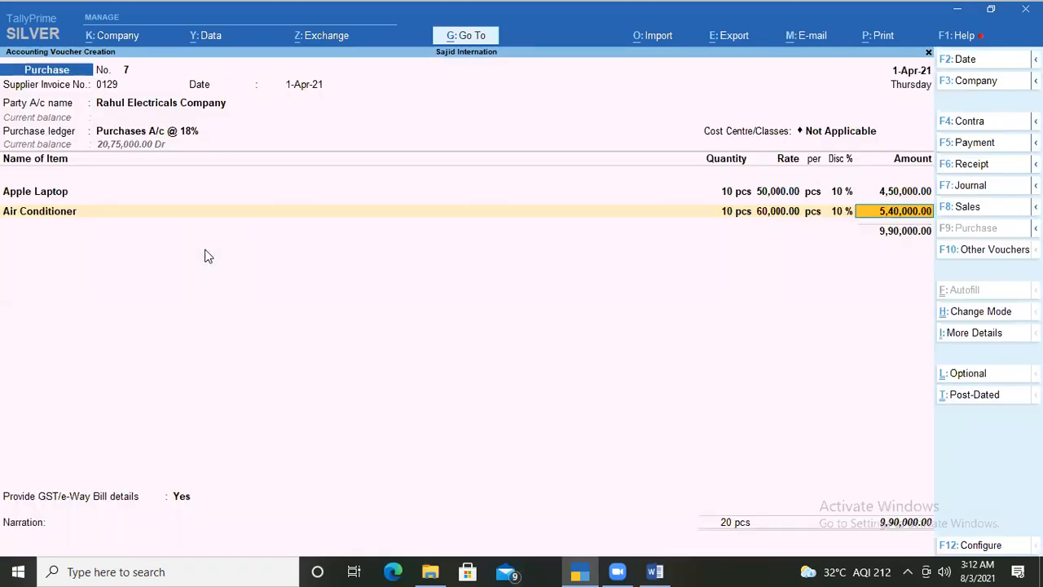
key(Return)
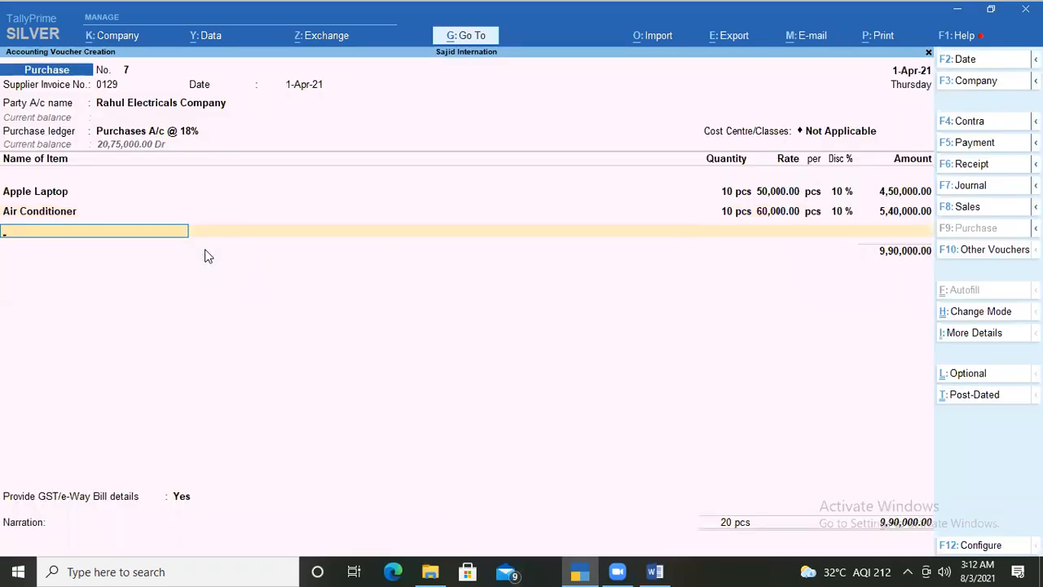
Step: Switch to the Word notes and restore the missing "c" in "computer table" in purchase item 3, with a space after 10
key(alt+Tab)
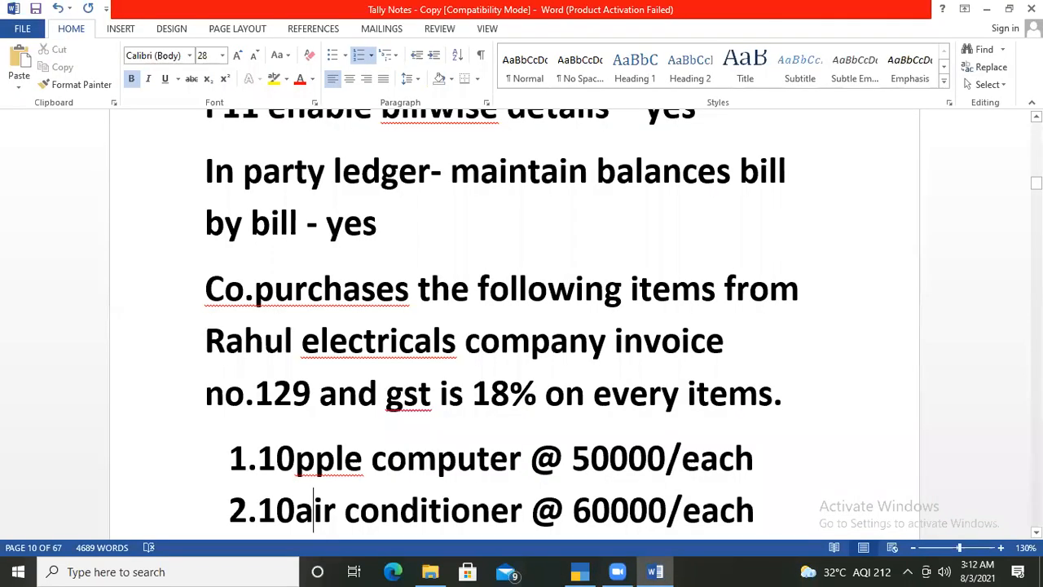
key(Down)
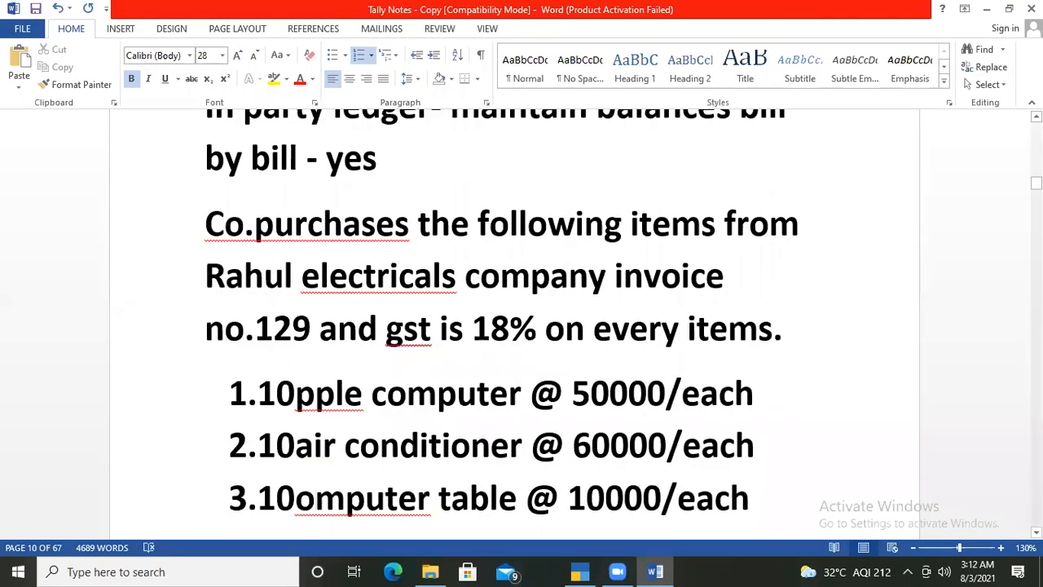
key(Left)
text(c)
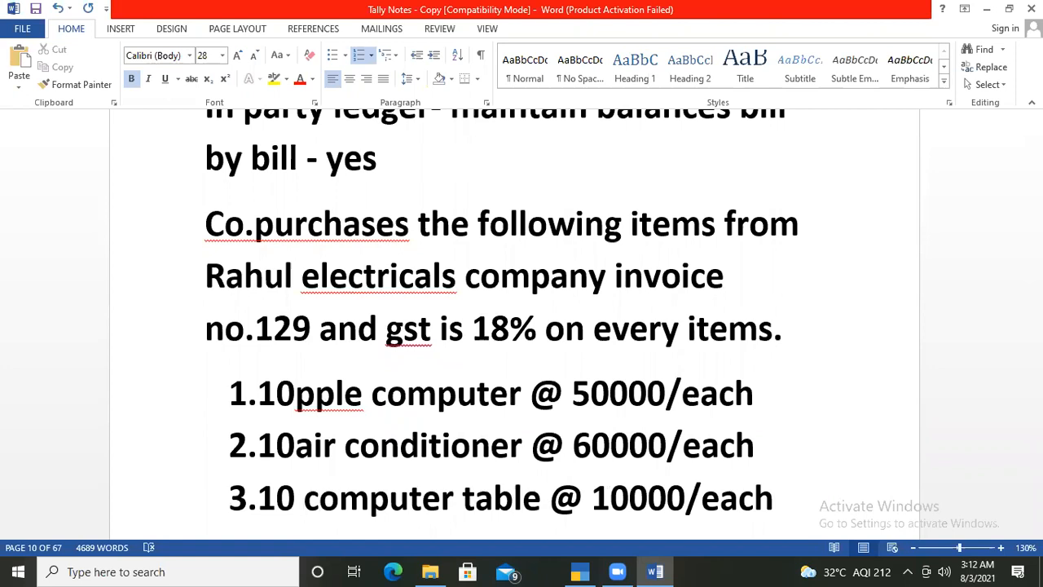
Step: Restore the missing "a" in "apple computer", put a space after 10 in purchase items 1 and 2, and return to TallyPrime
key(Up)
key(Up)
text(a)
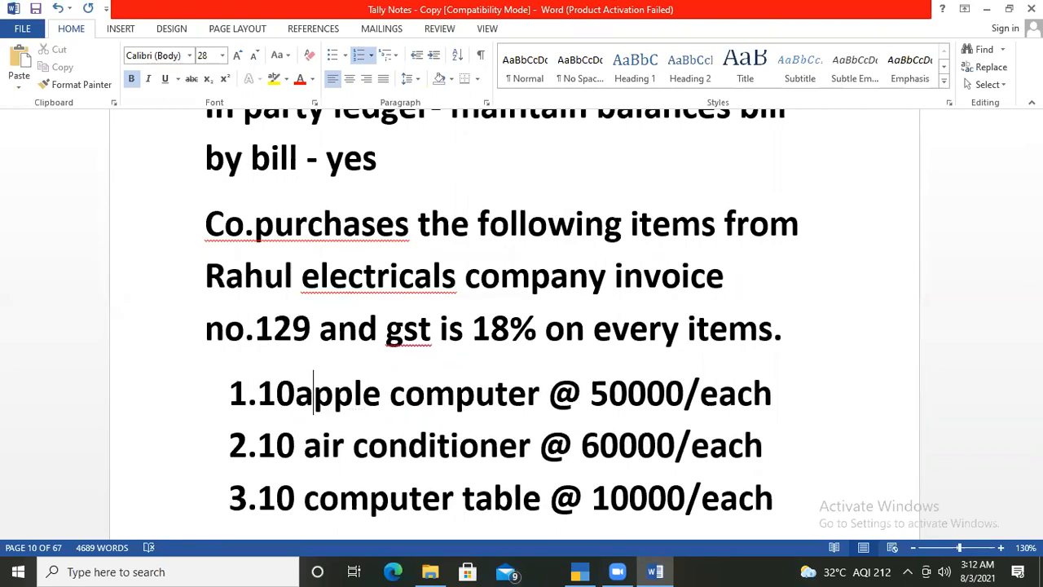
key(Left)
key(Down)
key(Down)
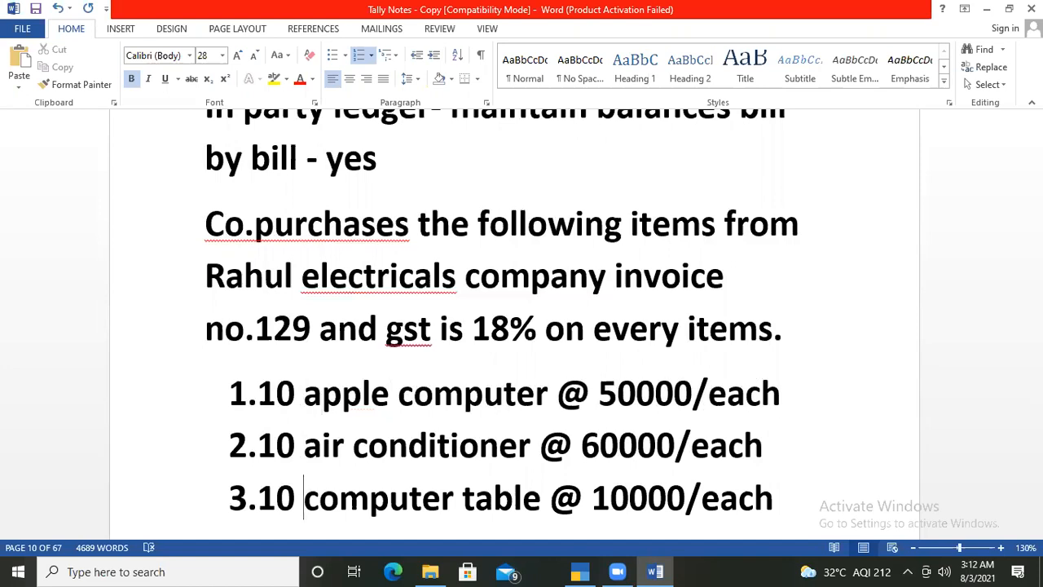
key(alt+Tab)
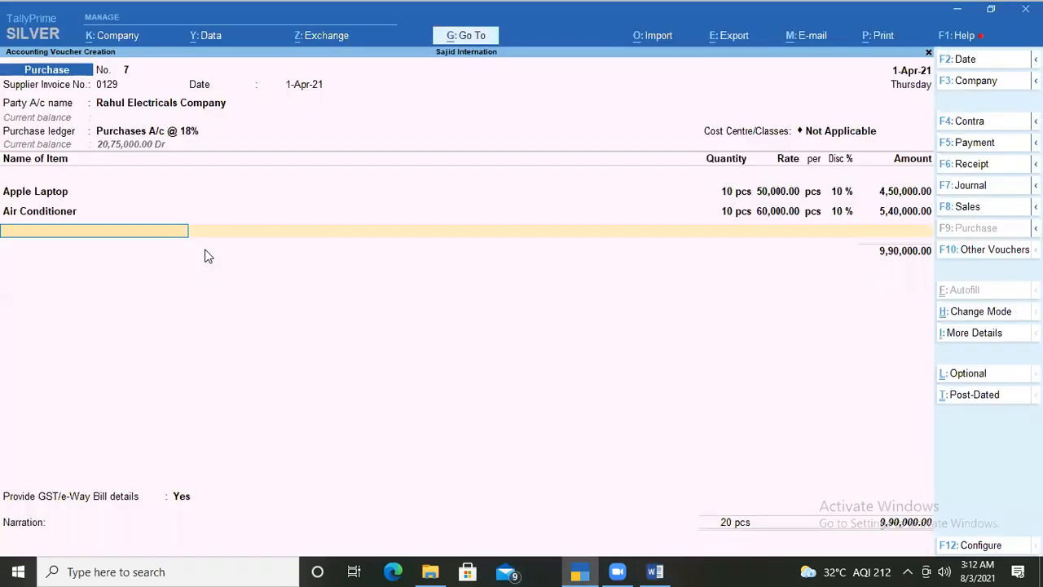
Step: Add Computer Table as the third item, allocating 10 pcs to Delhi Godown at 10,000 per pcs with no order number
text(Co)
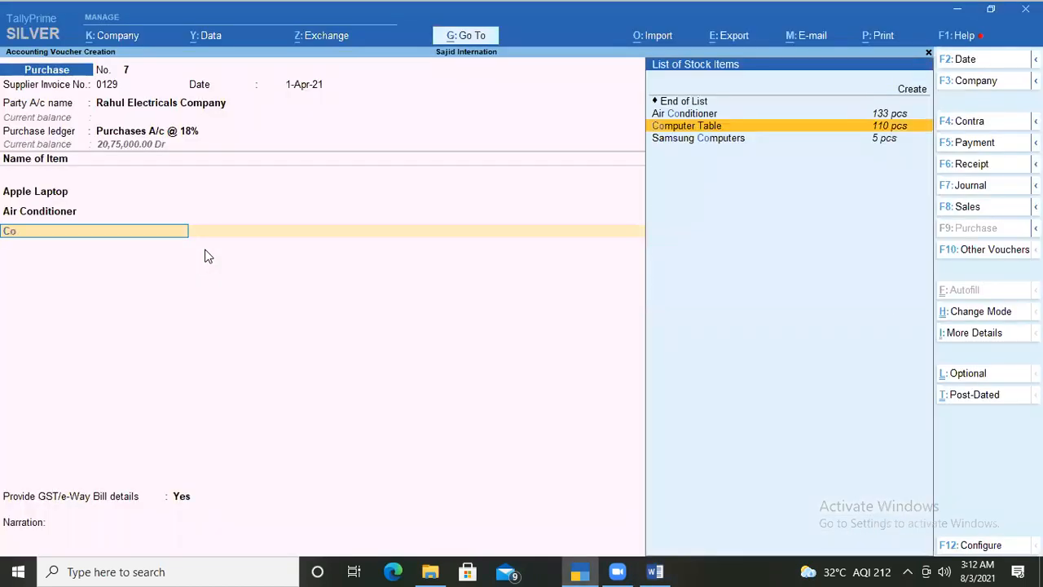
key(Return)
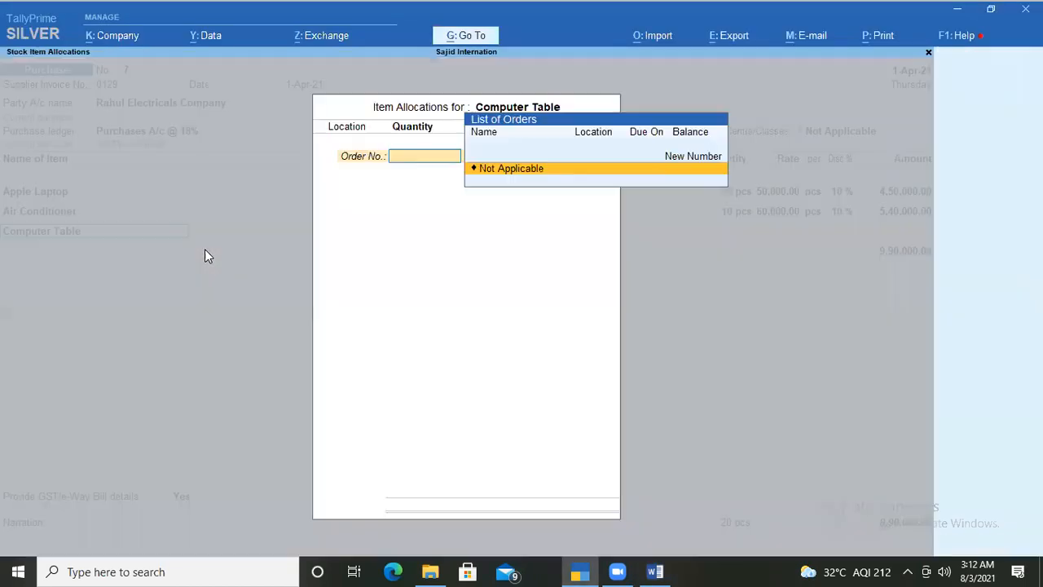
key(Return)
key(Return)
text(10)
key(Return)
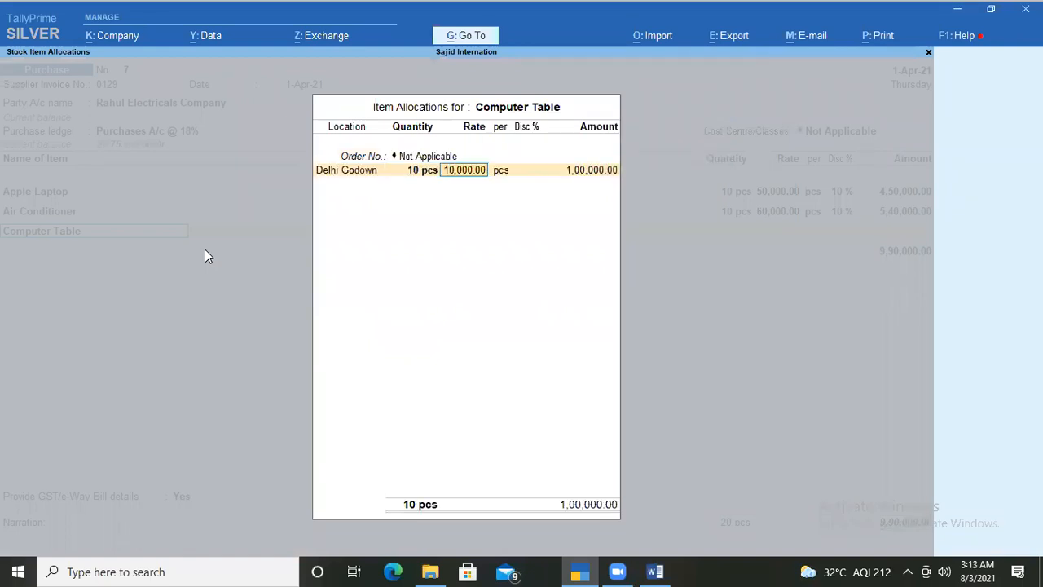
key(Return)
key(Return)
key(Return)
key(Return)
key(Return)
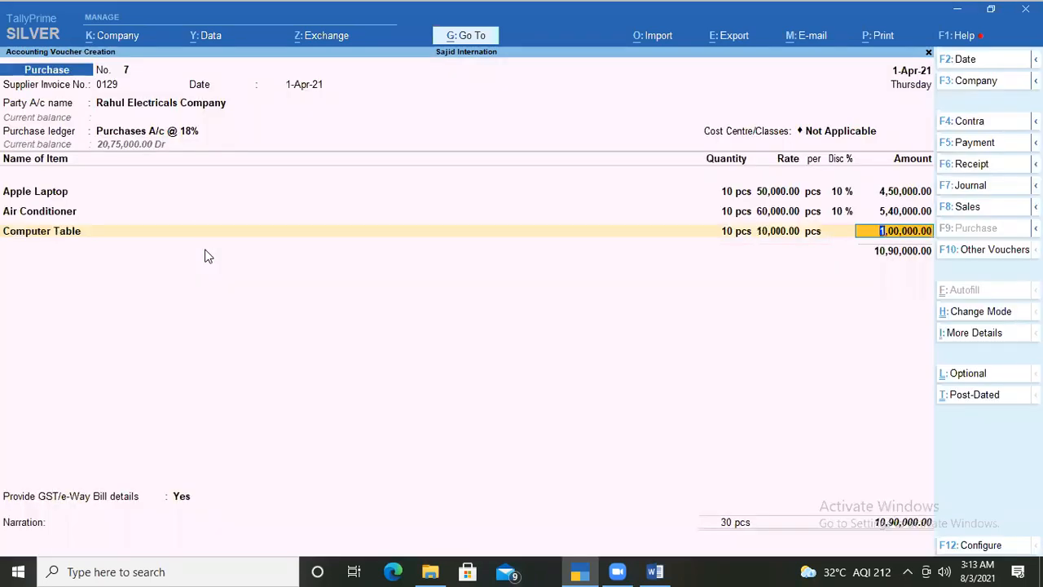
Step: Reopen the Computer Table allocation, give it a 10% discount and accept the item line
key(BackSpace)
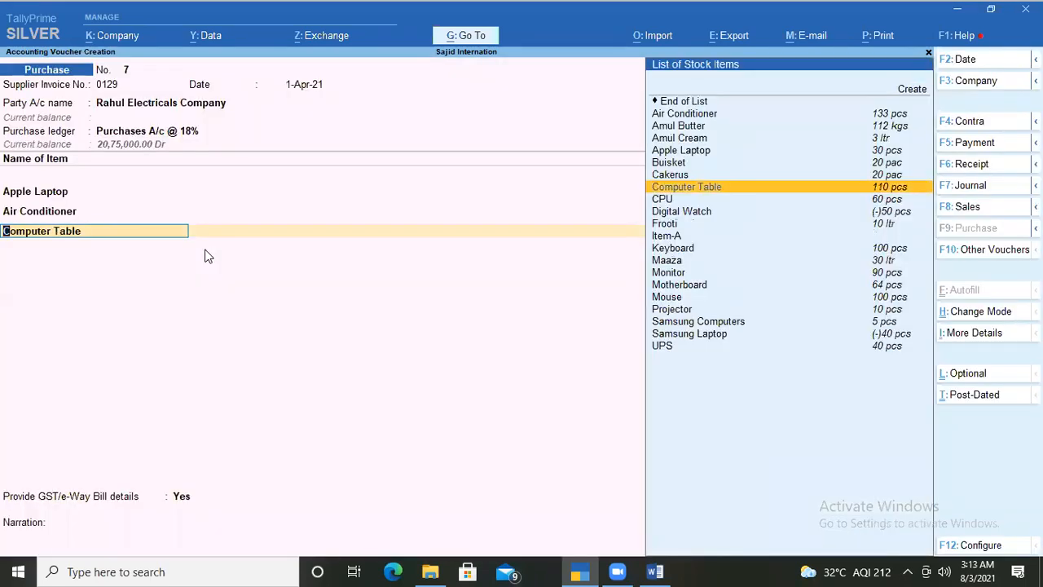
key(Return)
key(Return)
key(Return)
key(Return)
key(Return)
key(Return)
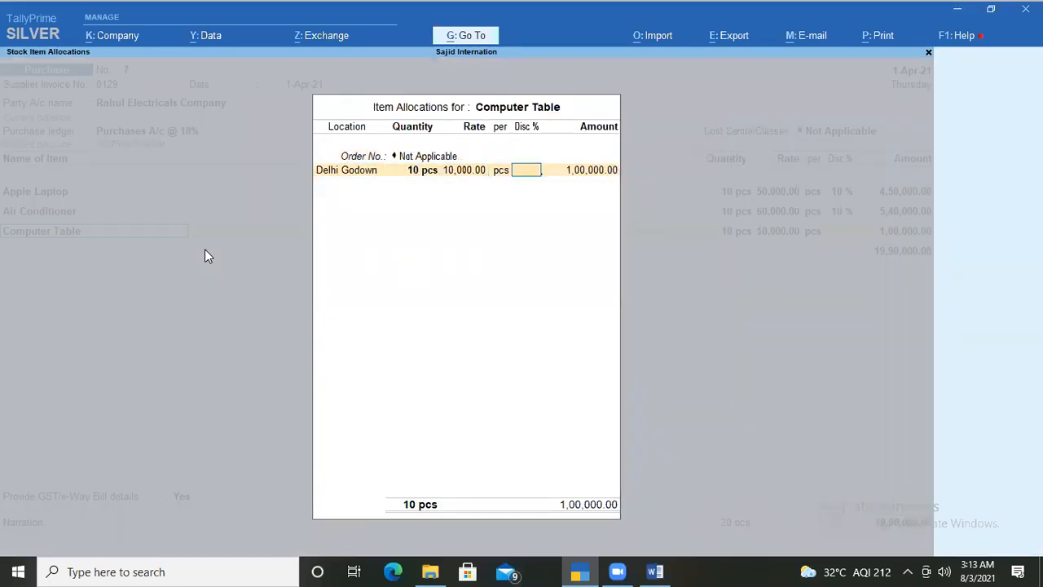
text(10)
key(Return)
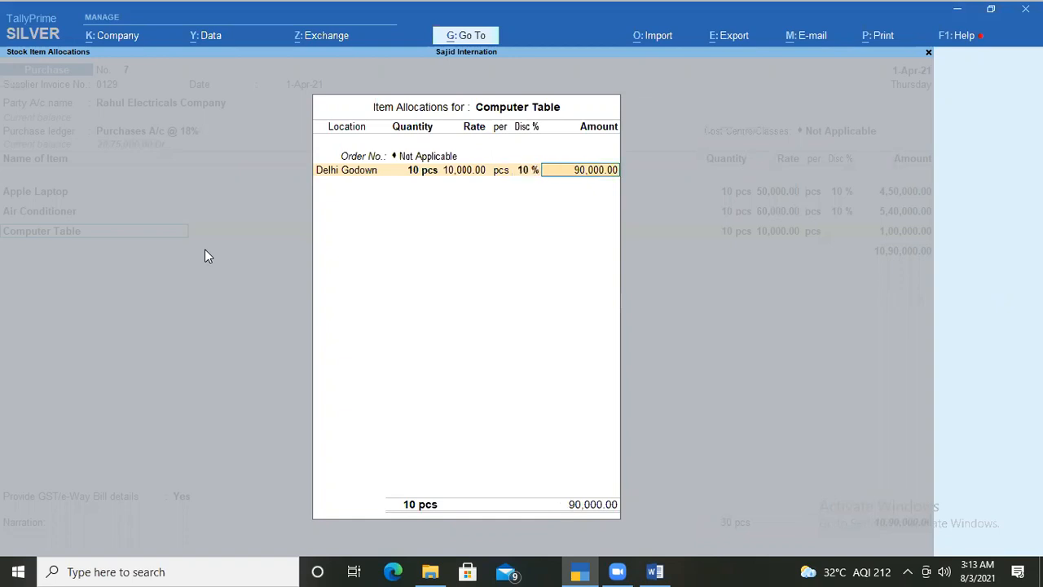
key(Return)
key(Return)
key(Return)
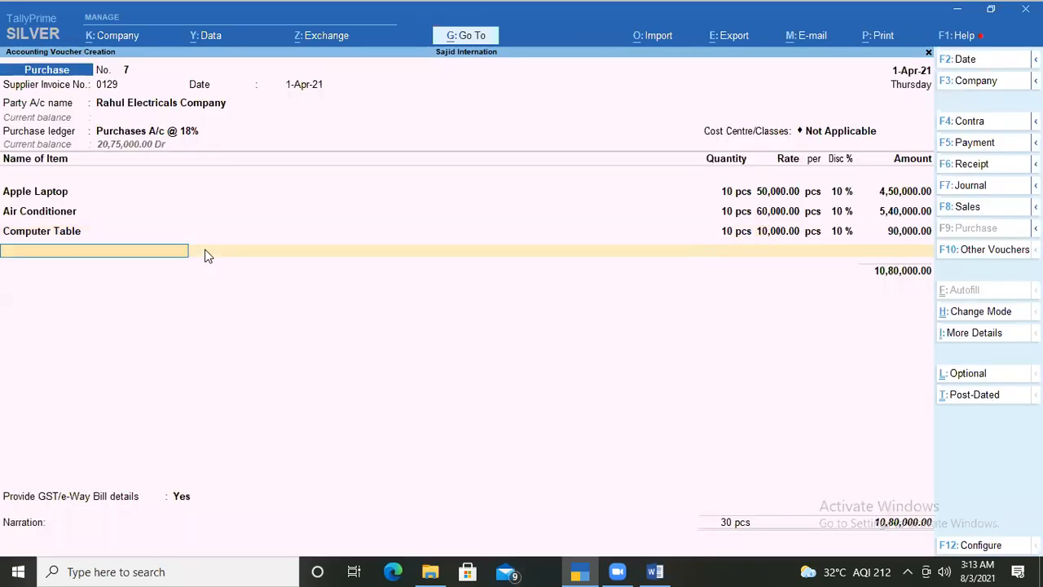
Step: Check purchase item 4 in the Word notes, then look for it in TallyPrime's stock items and start creating a new stock item
key(ctrl)
key(alt+Tab)
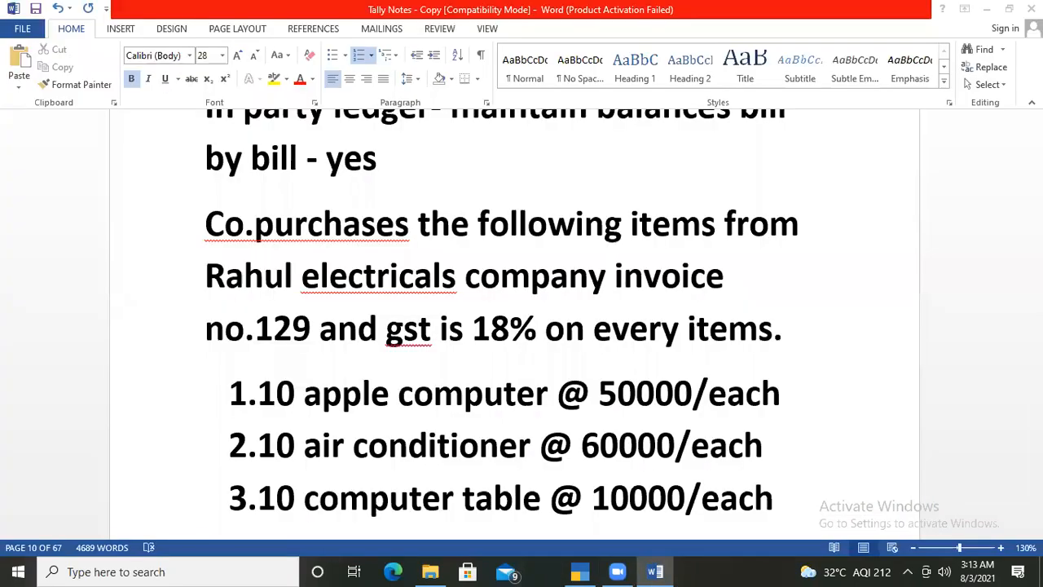
key(Down)
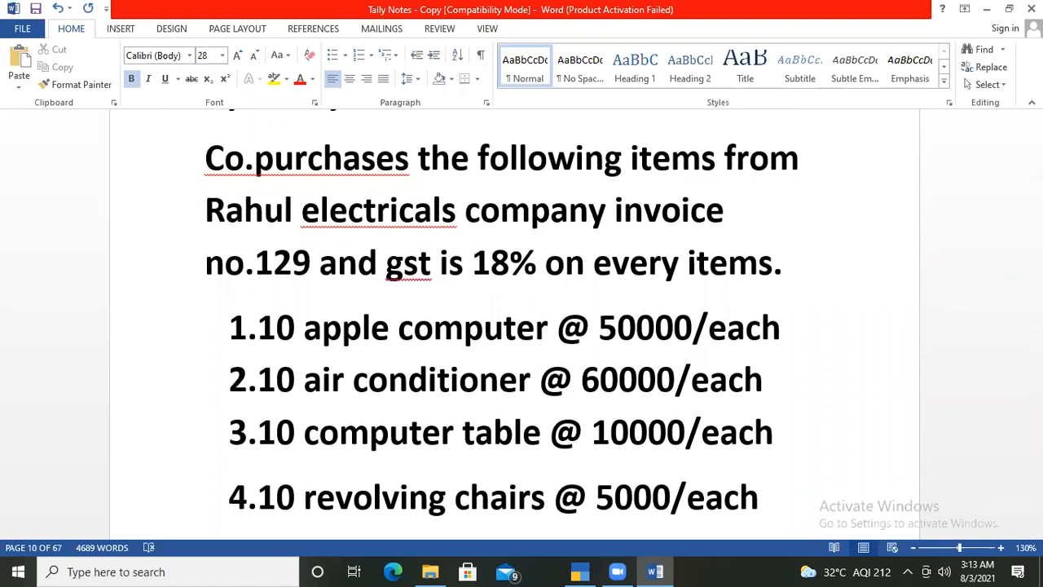
key(alt+Tab)
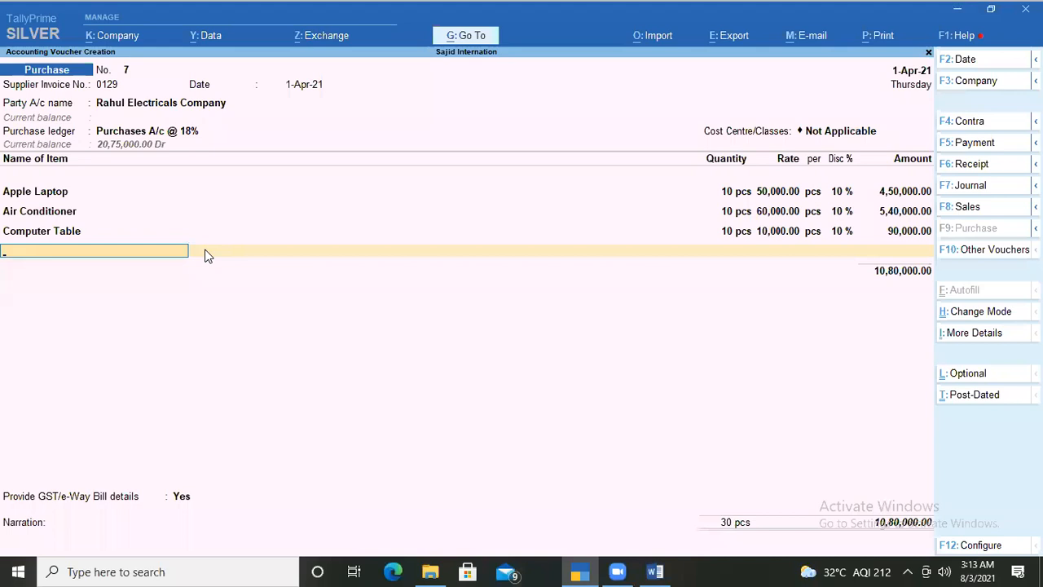
text(R)
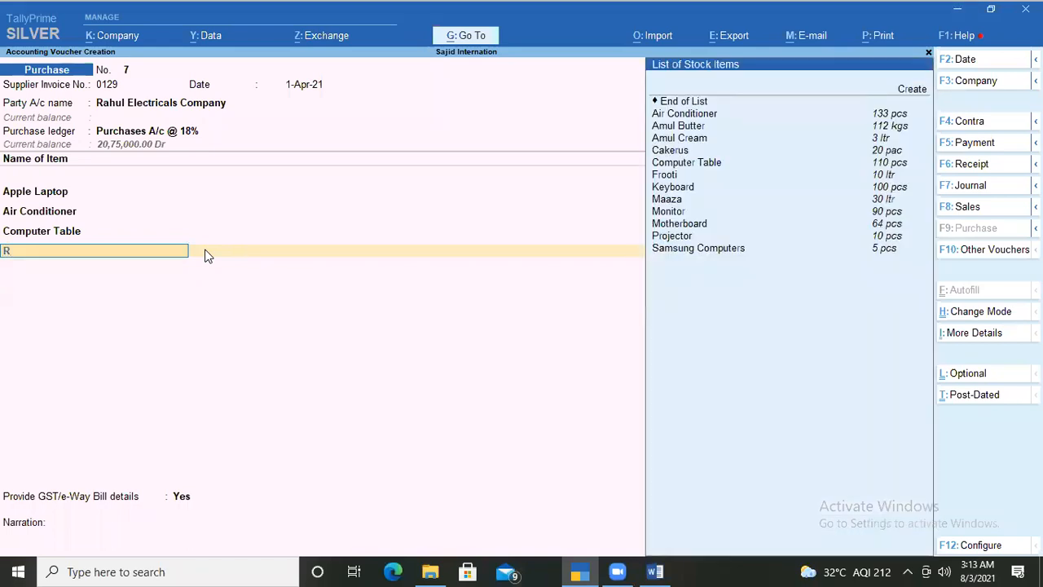
text(e)
key(BackSpace)
key(alt+c)
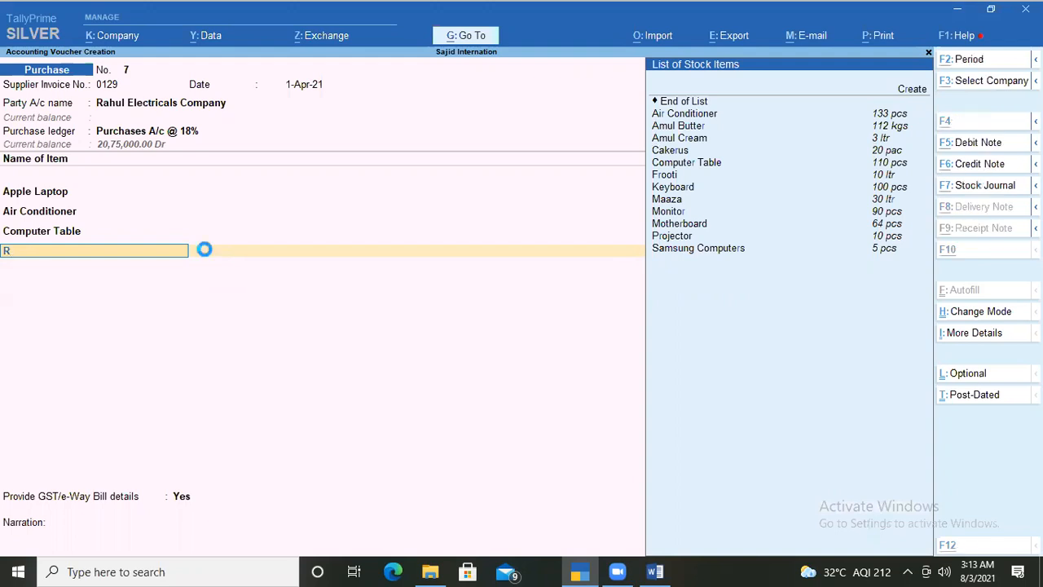
Step: Create the stock item Revolving Chairs under Primary with pcs as its unit and save it
text(Rev)
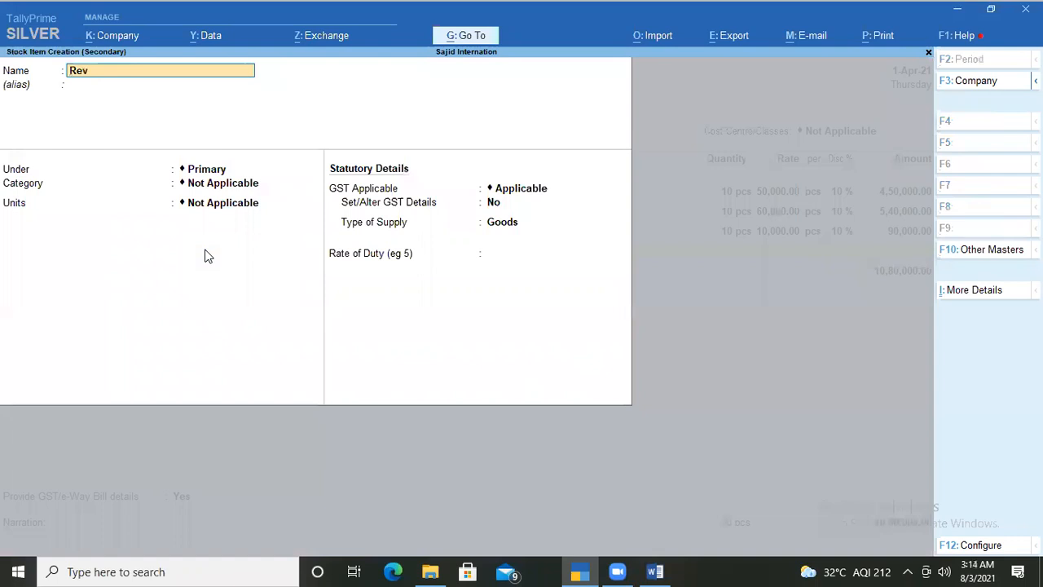
text(olving Chairs)
key(Return)
key(Return)
key(Return)
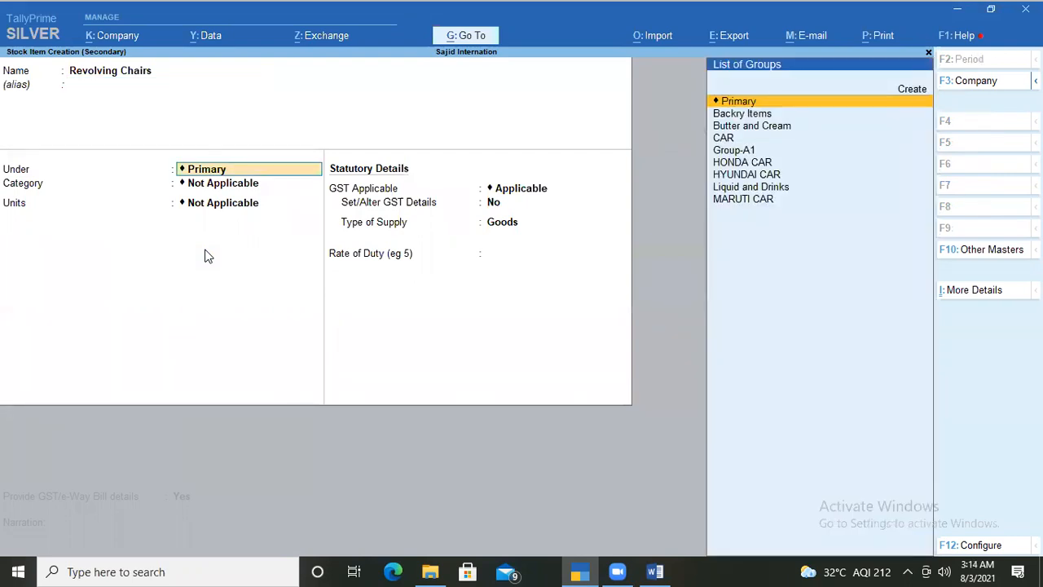
key(Return)
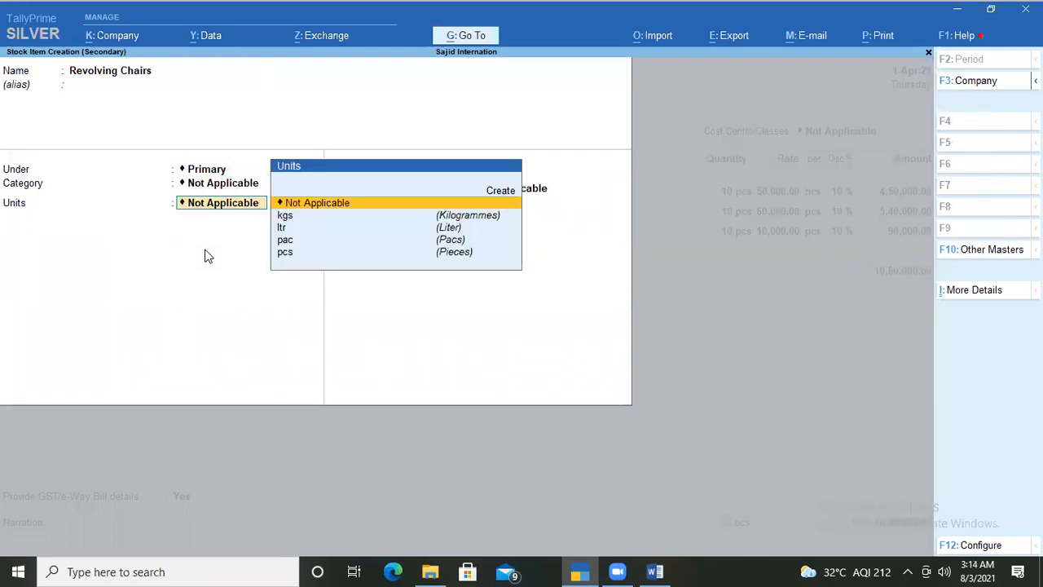
key(Down)
key(Down)
key(Down)
key(Down)
key(Return)
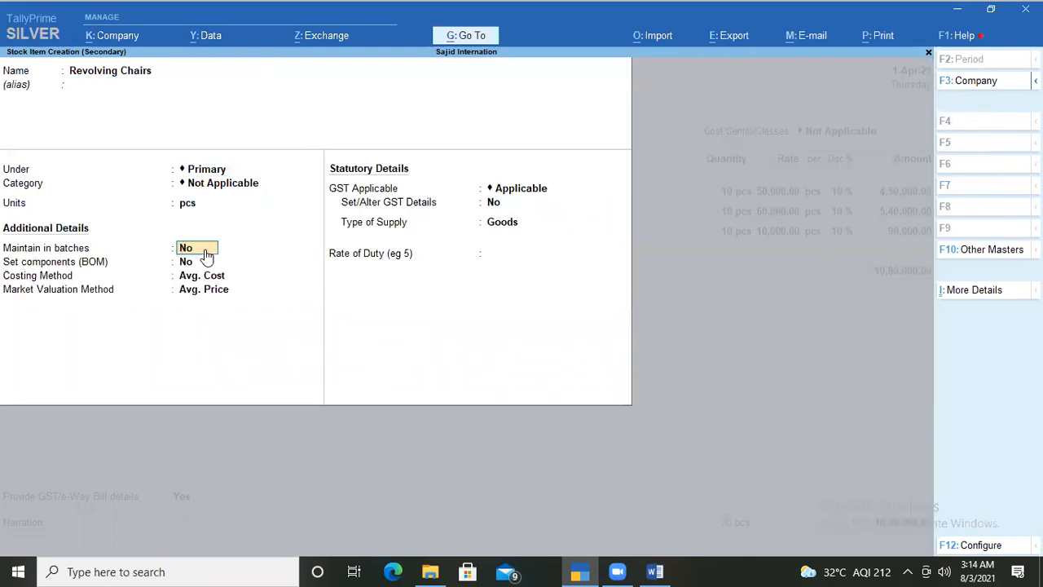
key(ctrl+a)
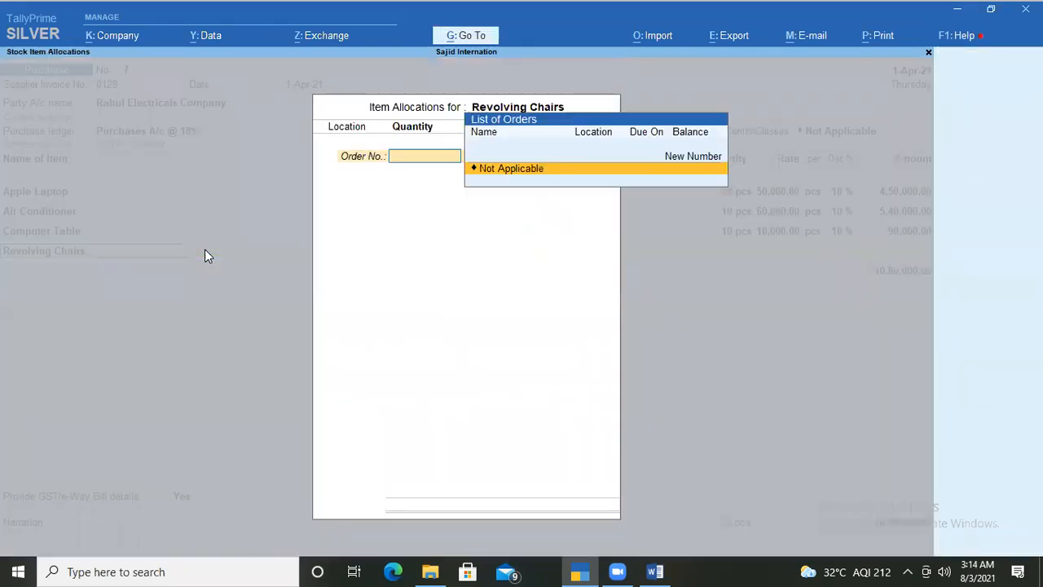
Step: Allocate 10 pcs of Revolving Chairs to Delhi Godown at 5,000 per pcs with a 10% discount and no order number, and accept the line
key(Return)
text(10)
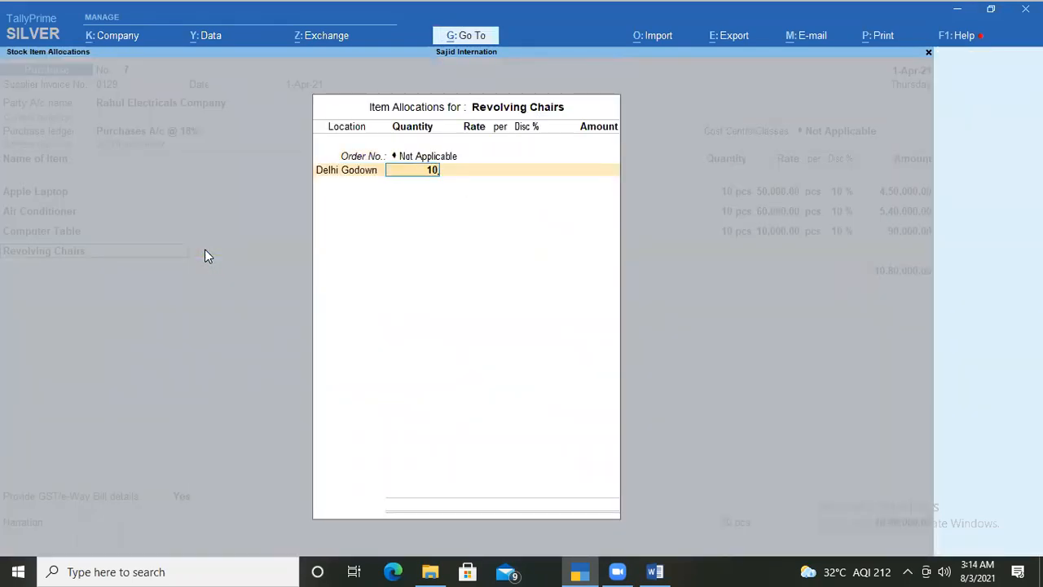
key(Return)
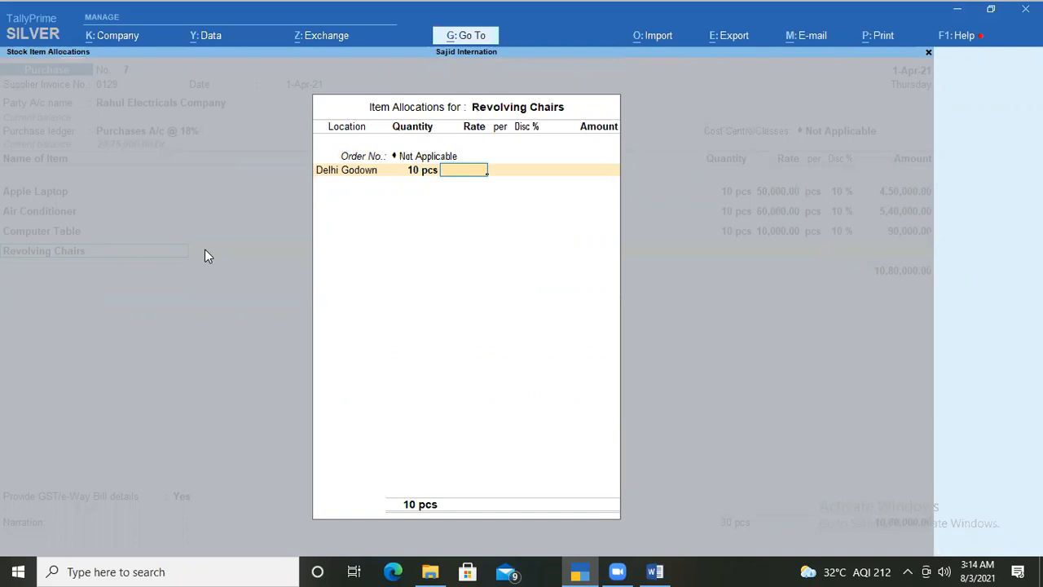
text(5000)
key(Return)
key(Return)
text(10)
key(Return)
key(Return)
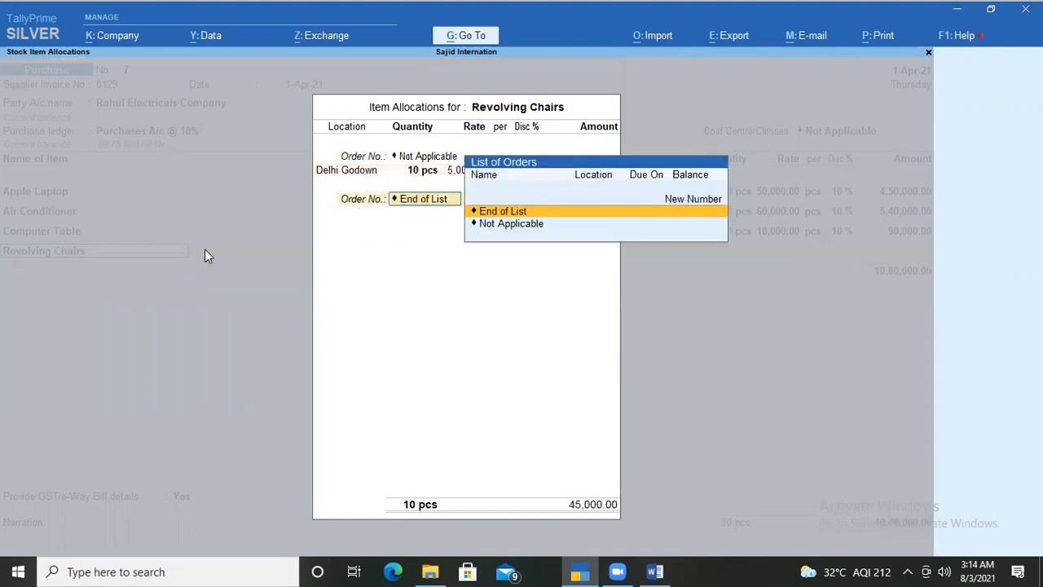
key(Return)
key(Return)
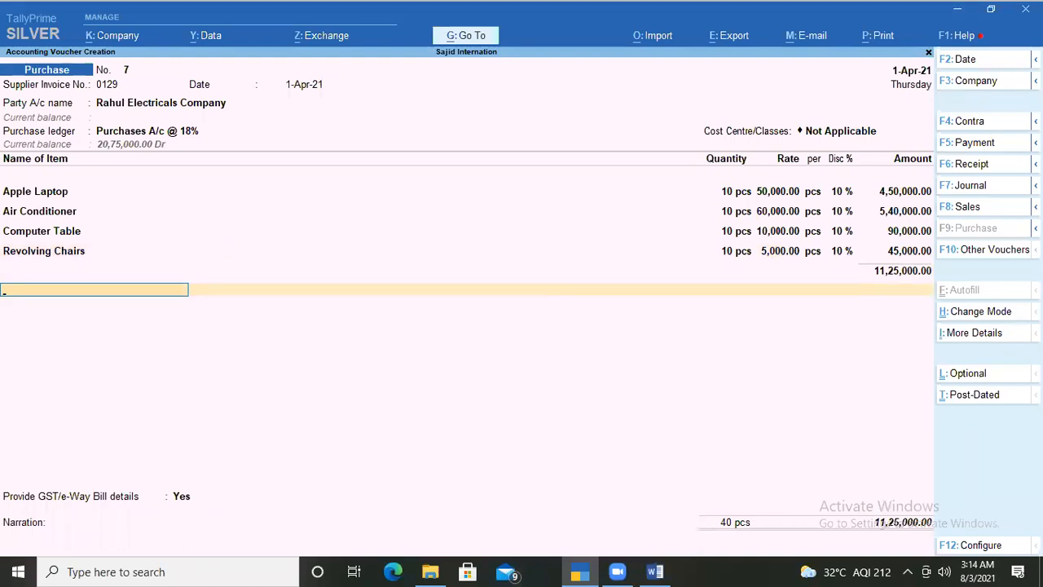
Step: Open the GST - Tax Analysis from the additional details of the Rahul Electricals Company ledger in this voucher
click(981, 339)
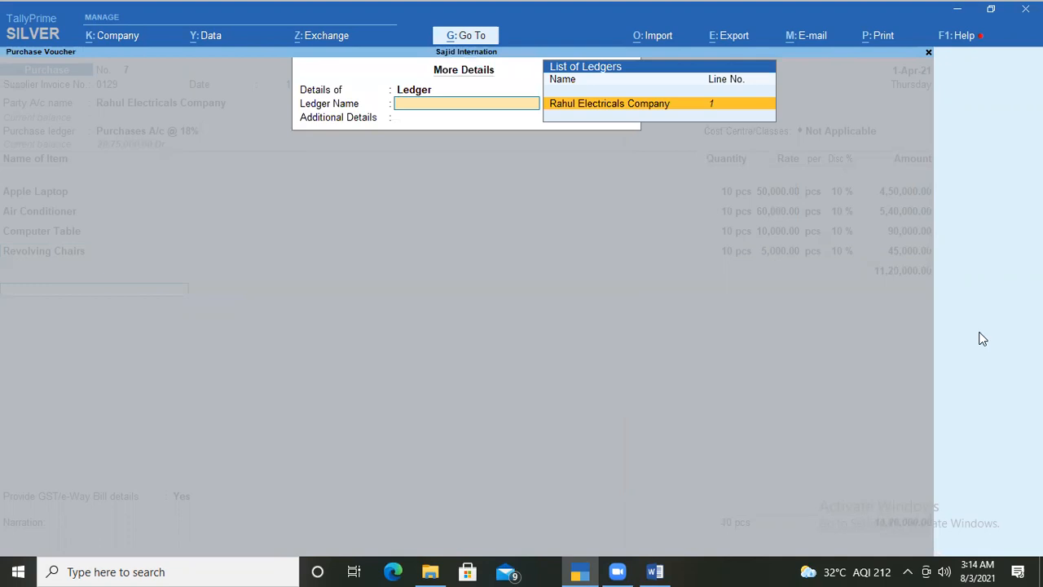
key(Return)
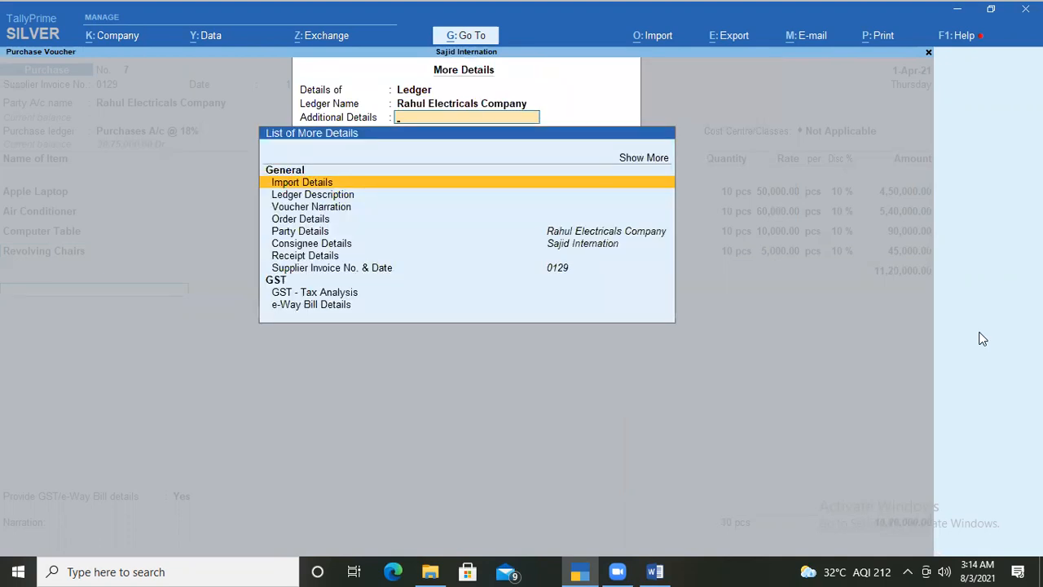
key(Down)
key(Down)
key(Down)
key(Down)
key(Down)
key(Down)
key(Down)
key(Down)
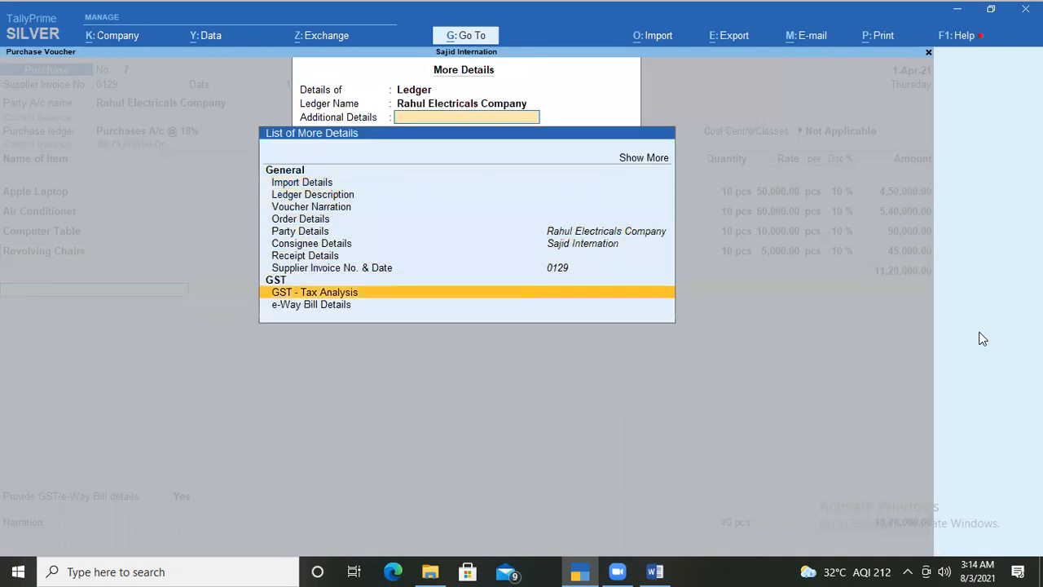
key(Return)
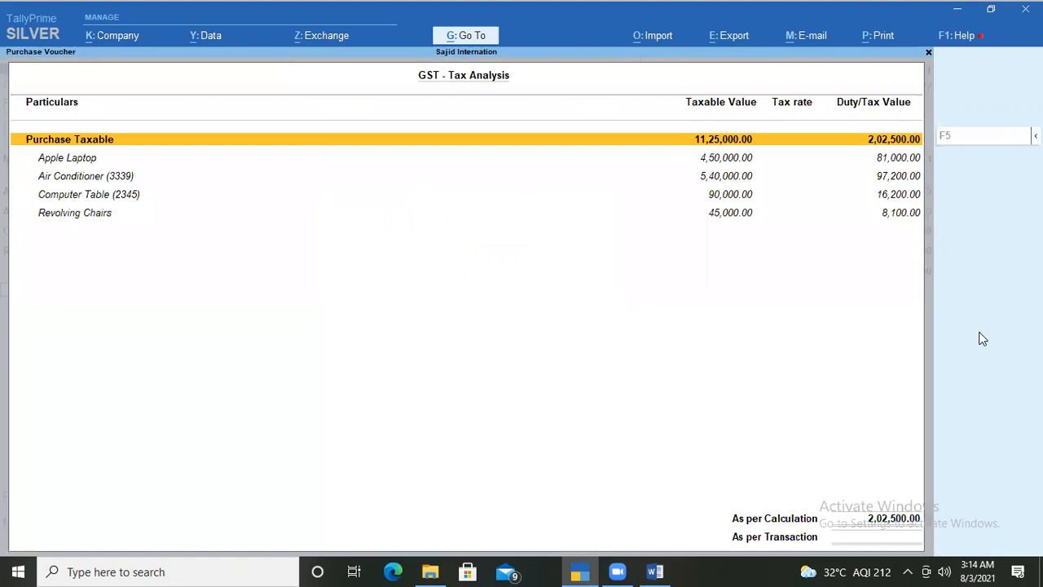
Step: Expand the tax analysis to its detailed breakdown, examine the central and state tax on each item, and return to the voucher
key(alt+F5)
key(Down)
key(Down)
key(Down)
key(Down)
key(Down)
key(Down)
key(Down)
key(Down)
key(Down)
key(Down)
key(Down)
key(Down)
key(Down)
key(Down)
key(Down)
key(Down)
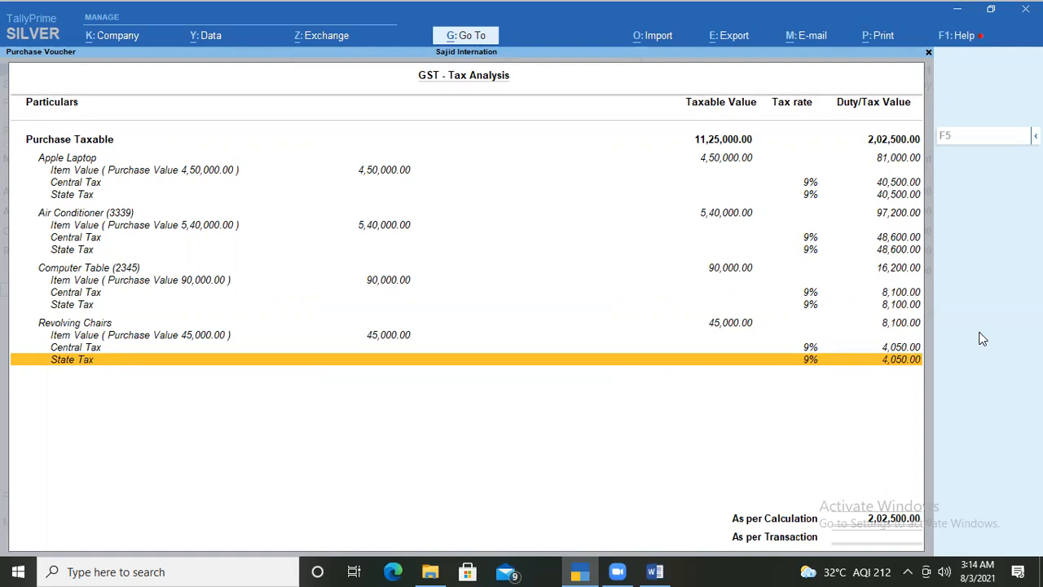
key(Escape)
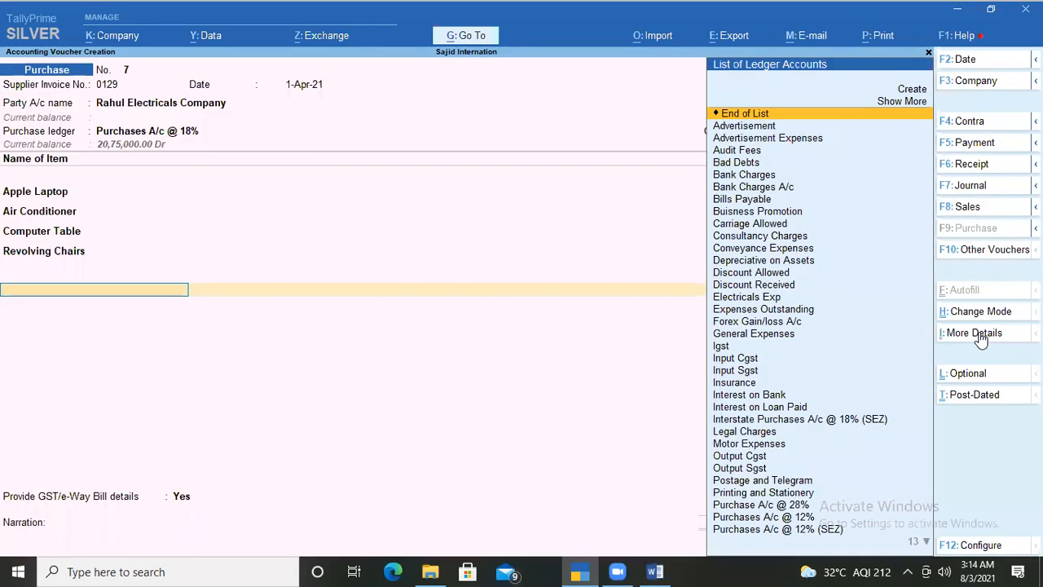
Step: Add the Input Cgst and Input Sgst ledgers below the purchased items with their calculated tax amounts
text(in)
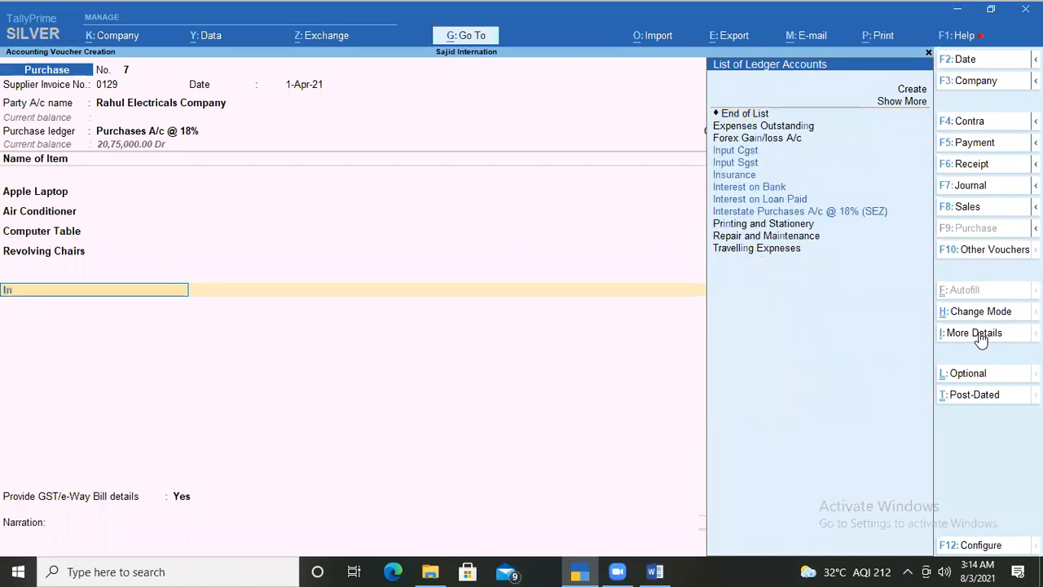
key(Down)
key(Down)
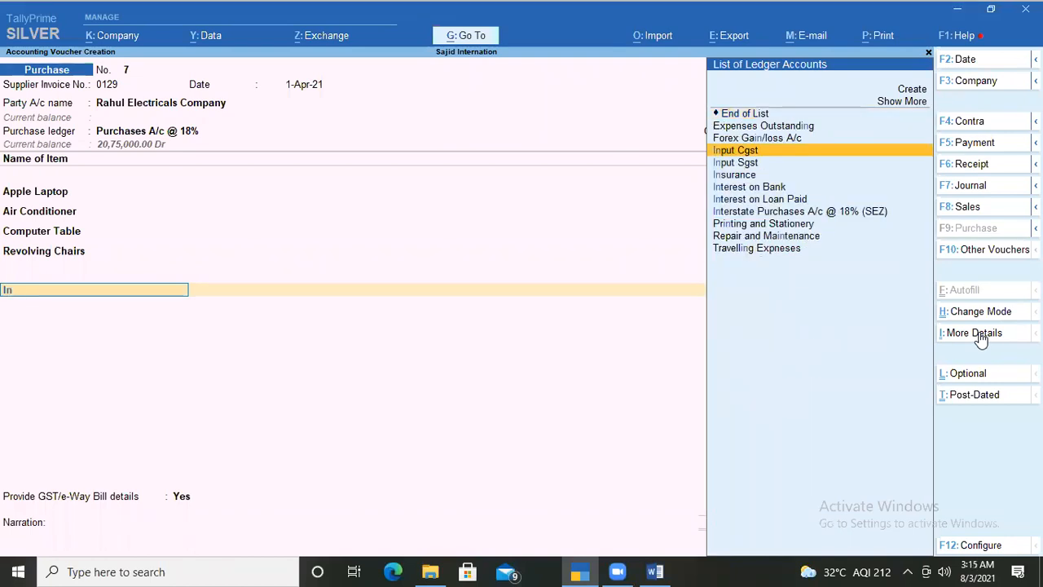
key(Up)
key(Return)
key(Return)
text(In)
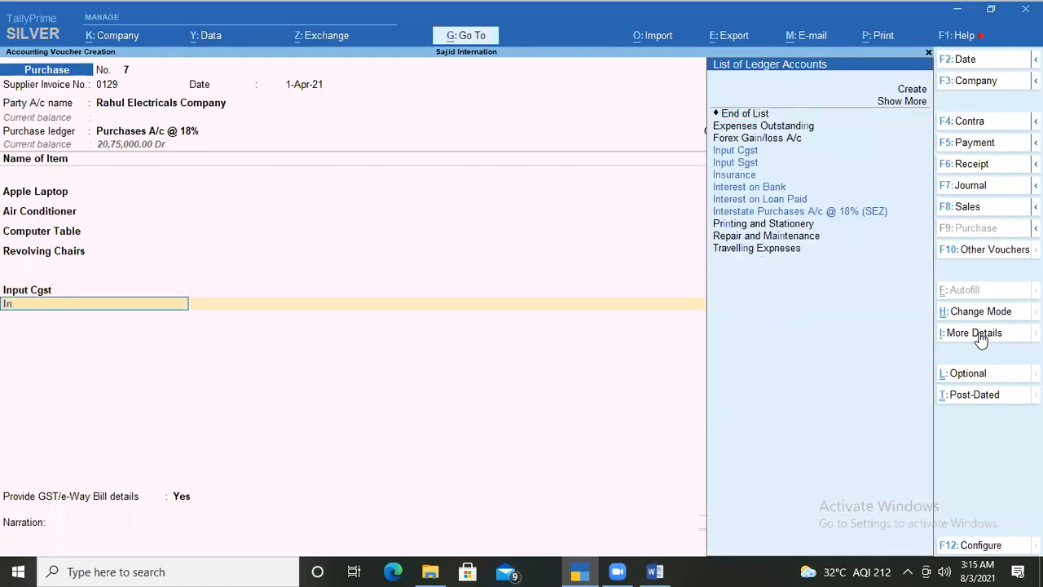
key(Up)
key(Up)
key(Up)
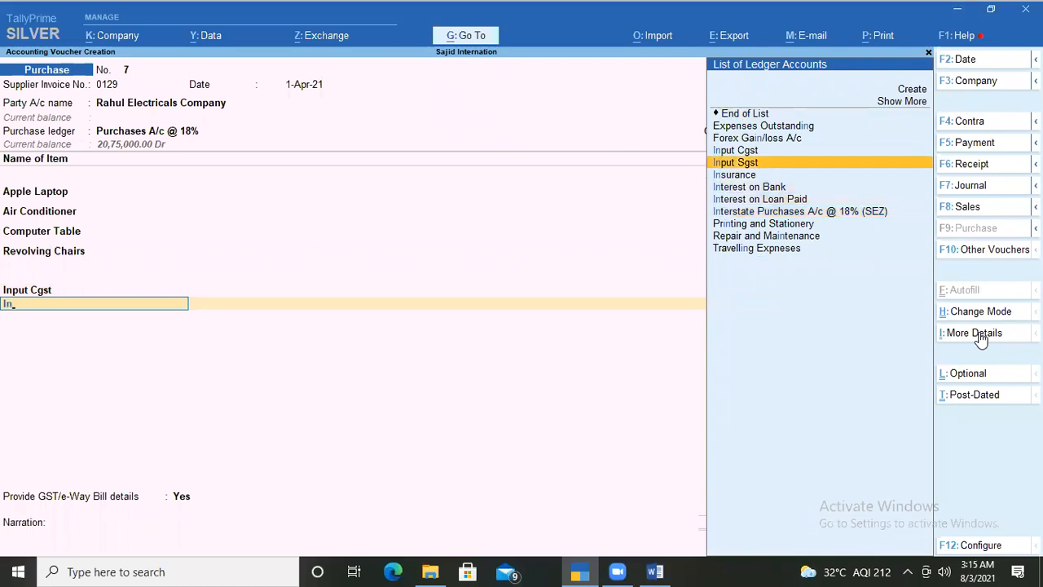
key(Return)
key(Return)
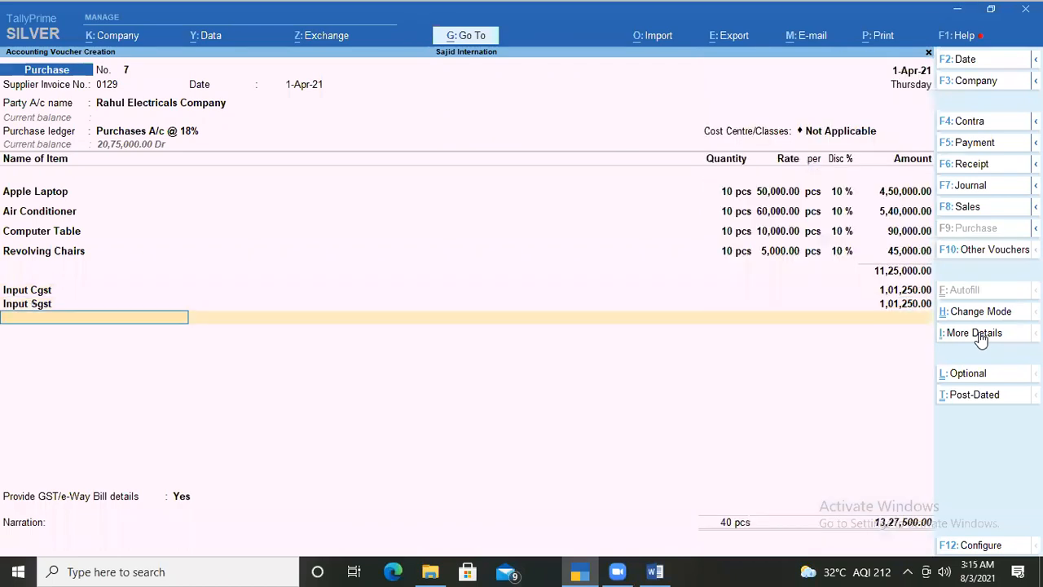
Step: End the ledger list and set Provide GST/e-Way Bill details to No
key(Return)
key(Down)
key(Return)
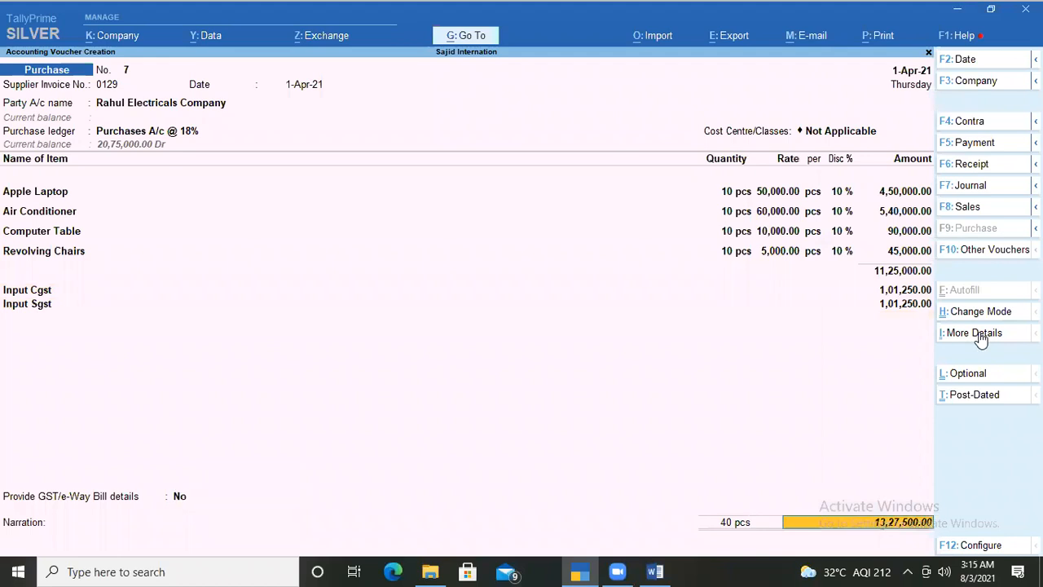
Step: In the bill-wise details for Rahul Electricals Company, record the full amount as a New Ref named 0129, leaving the credit days blank
key(Return)
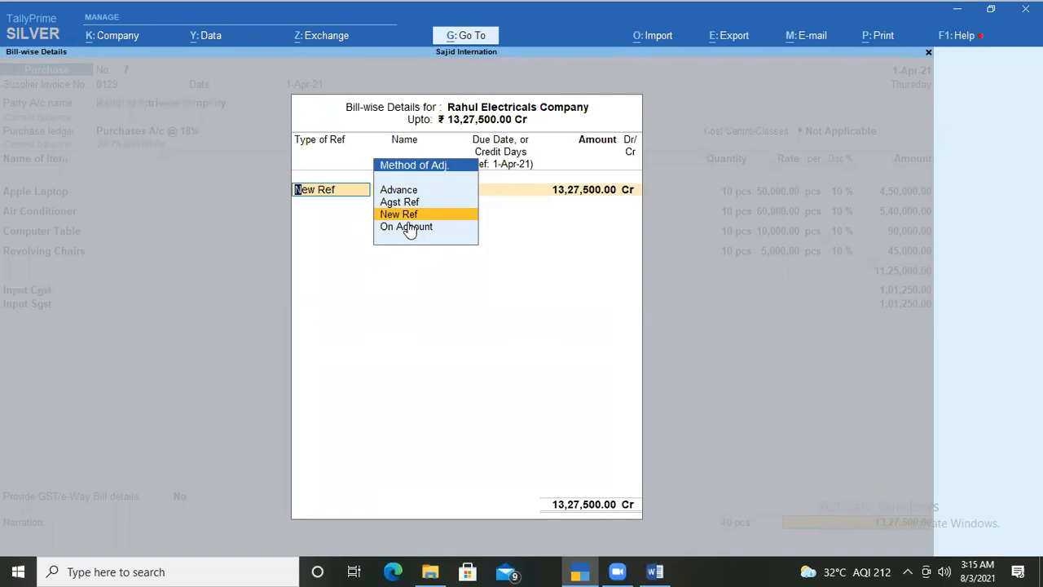
key(Up)
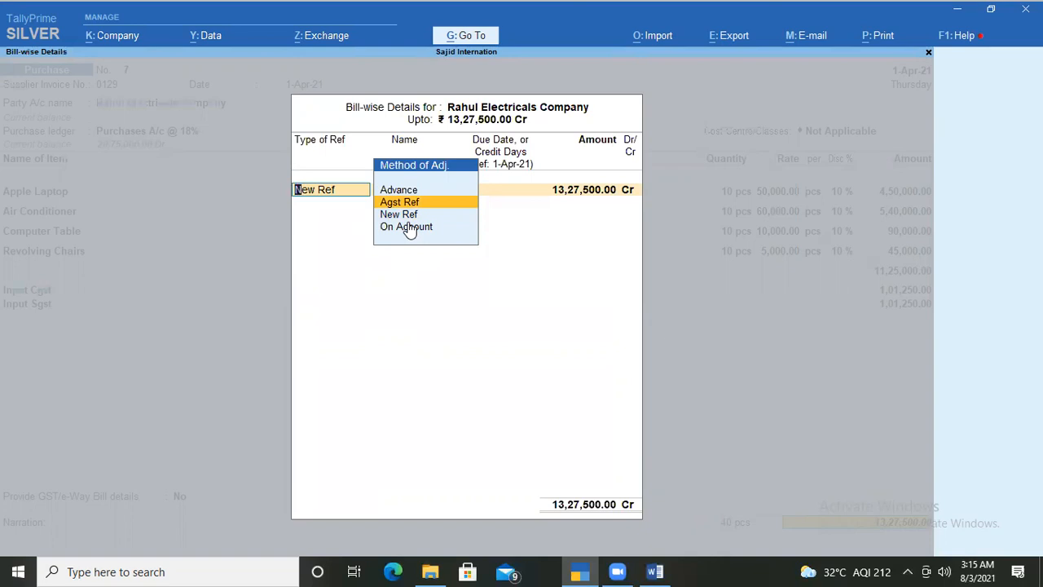
key(Up)
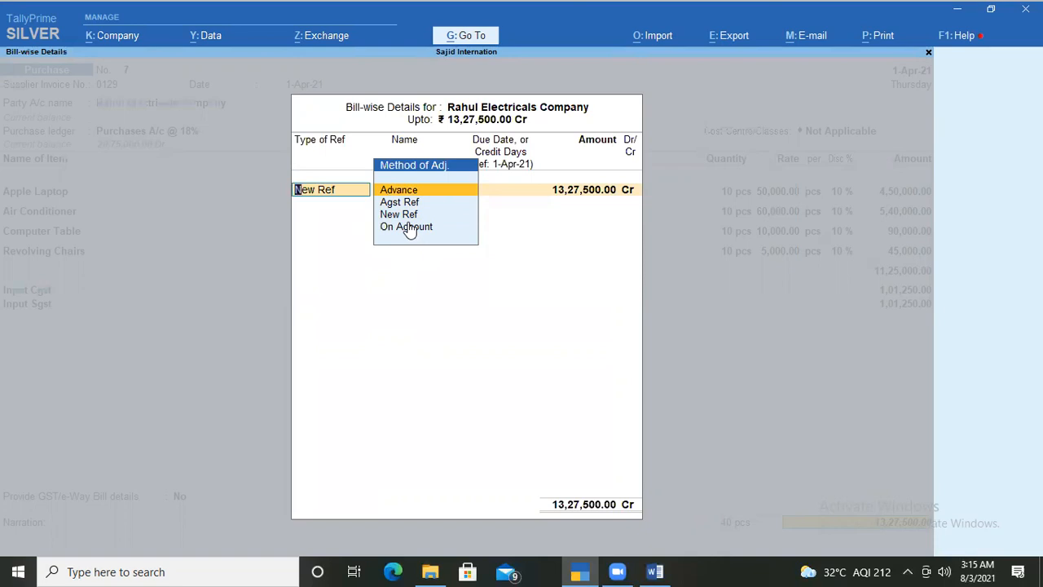
key(Down)
key(Down)
key(Down)
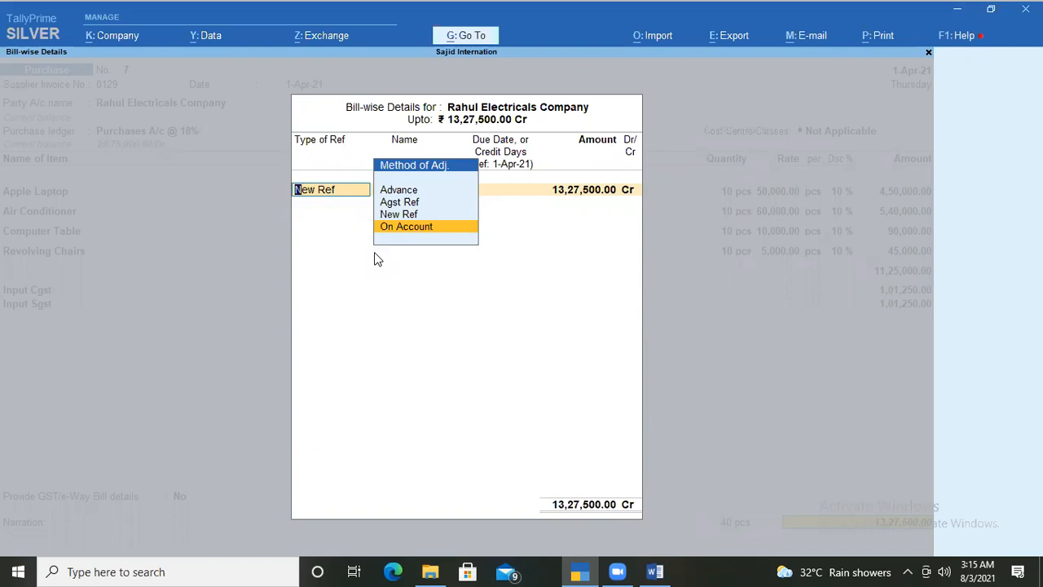
key(Up)
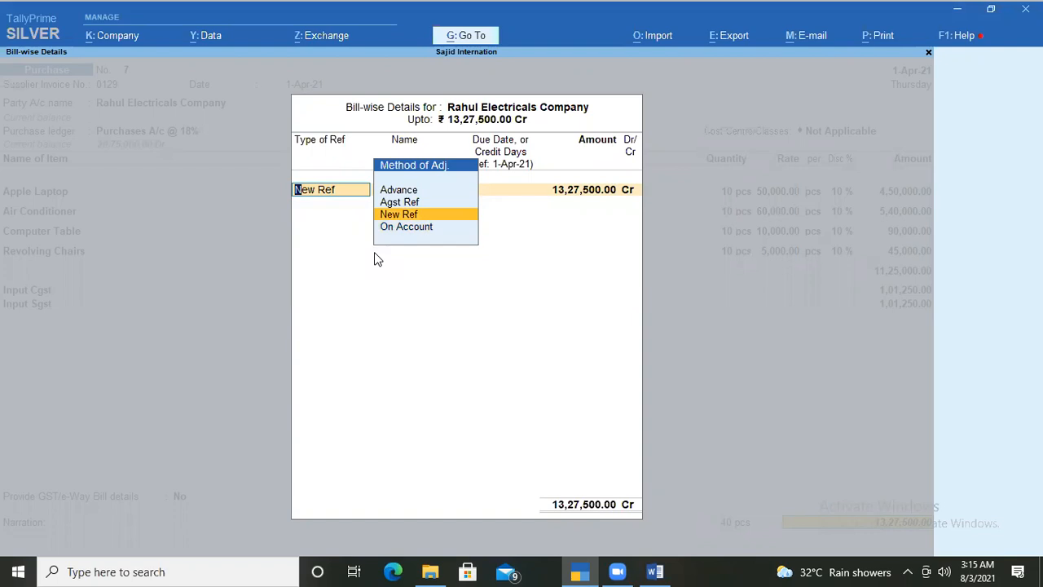
key(Return)
key(Return)
key(Return)
key(Return)
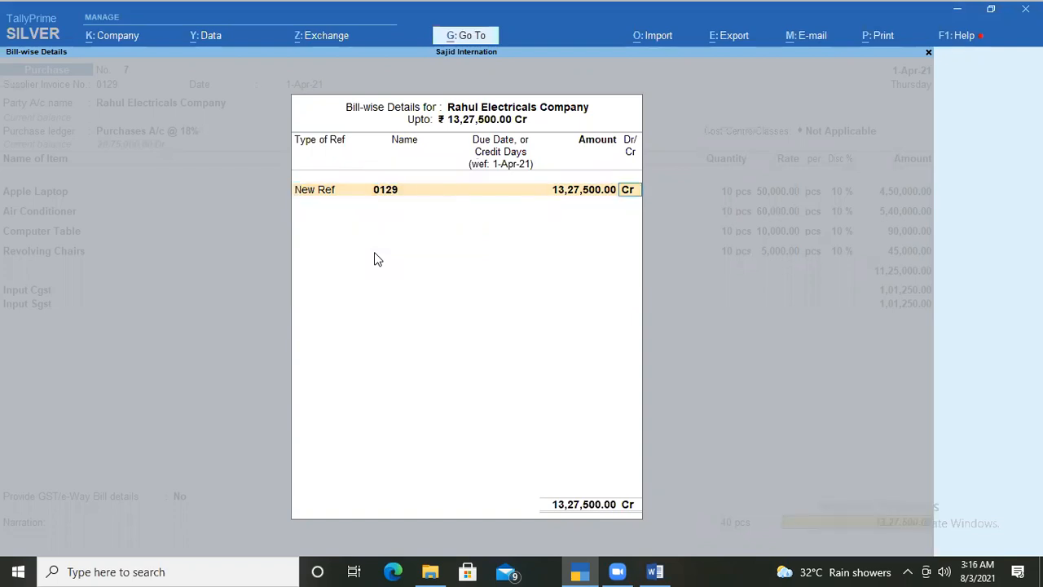
key(Return)
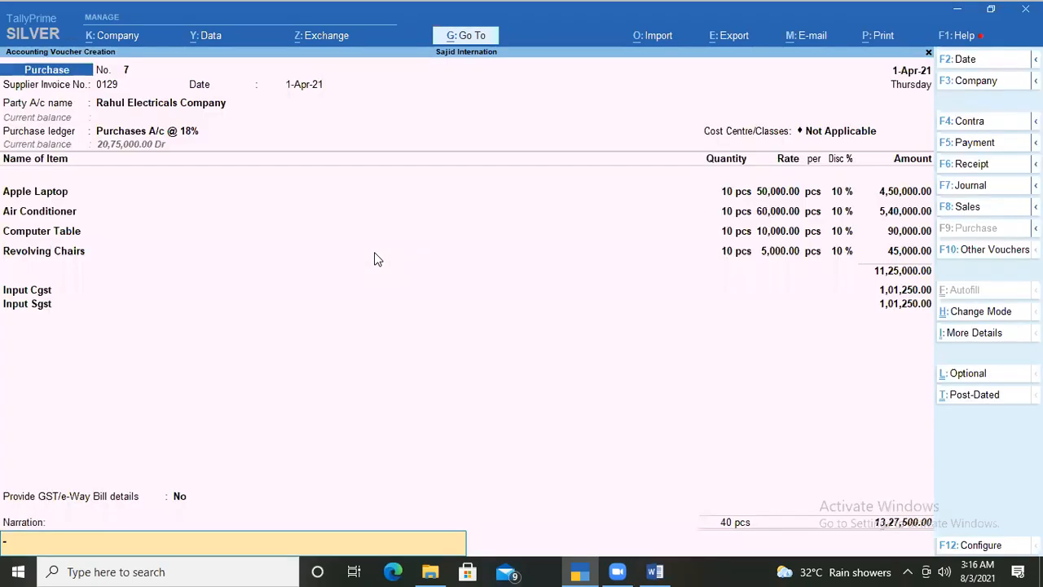
text(being computers purchased.)
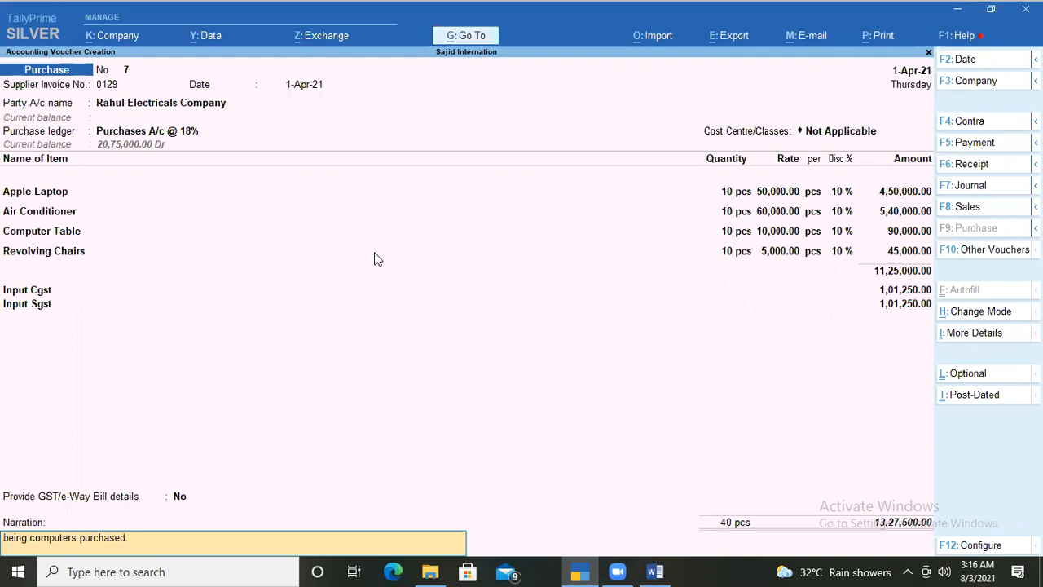
key(BackSpace)
key(BackSpace)
key(BackSpace)
key(BackSpace)
key(BackSpace)
key(BackSpace)
key(BackSpace)
key(BackSpace)
key(BackSpace)
key(BackSpace)
key(ctrl)
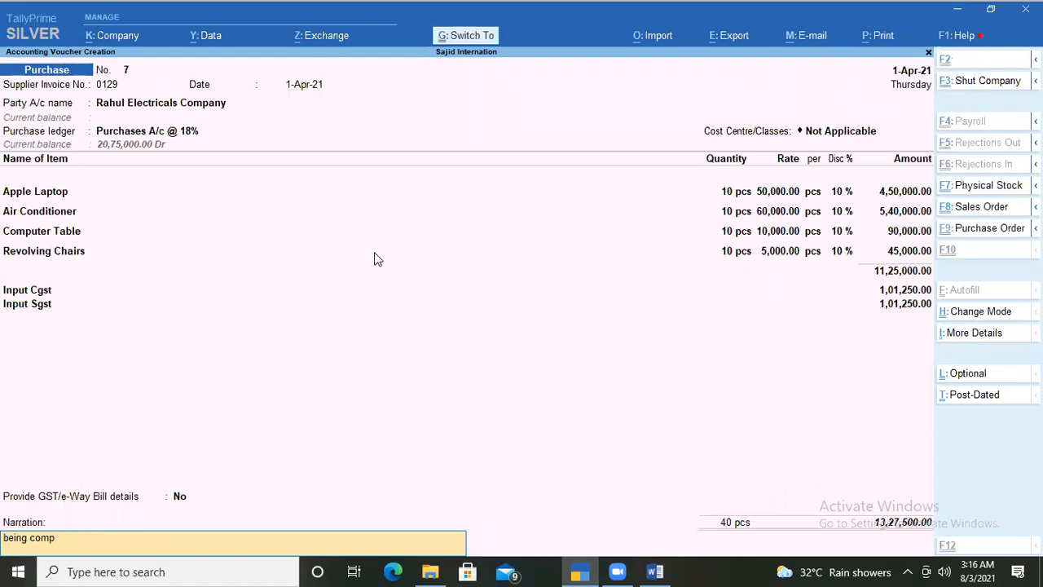
Step: Recall the previous narration, change it to "being goods purchased." and save the purchase voucher
key(ctrl+r)
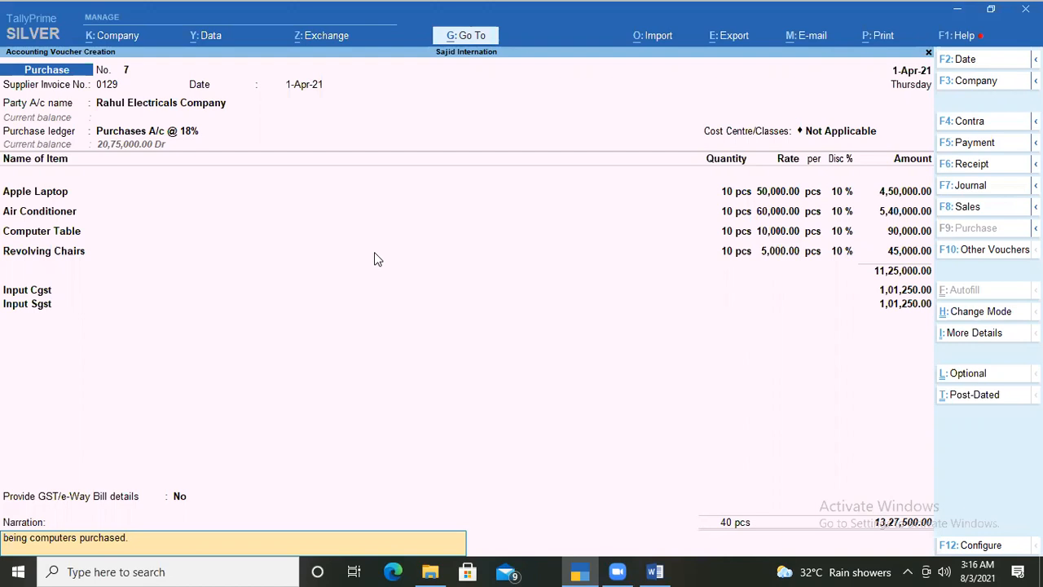
key(BackSpace)
key(BackSpace)
key(BackSpace)
key(BackSpace)
key(BackSpace)
key(BackSpace)
key(BackSpace)
key(BackSpace)
key(BackSpace)
text(goods)
key(Return)
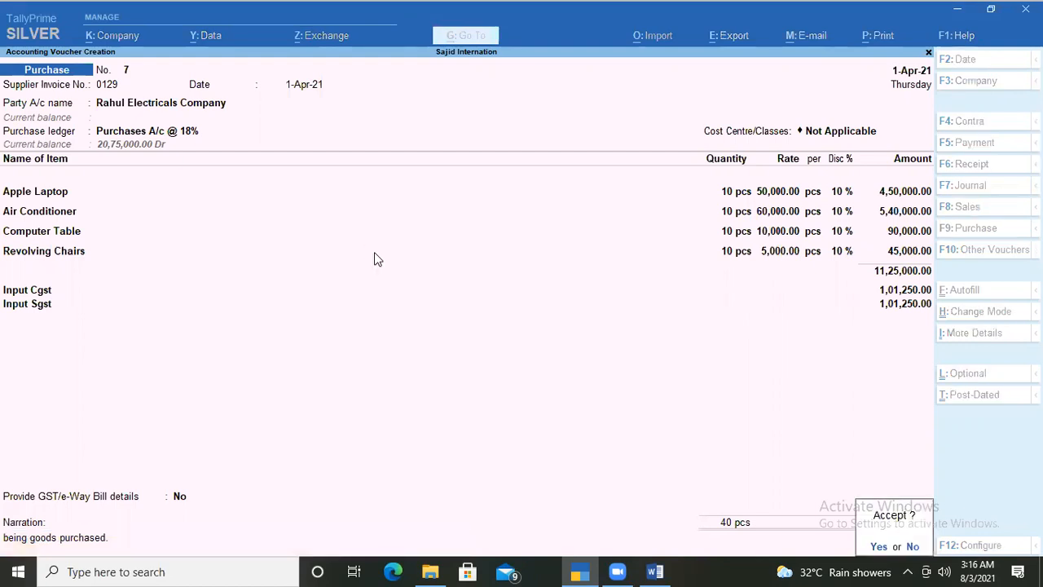
key(y)
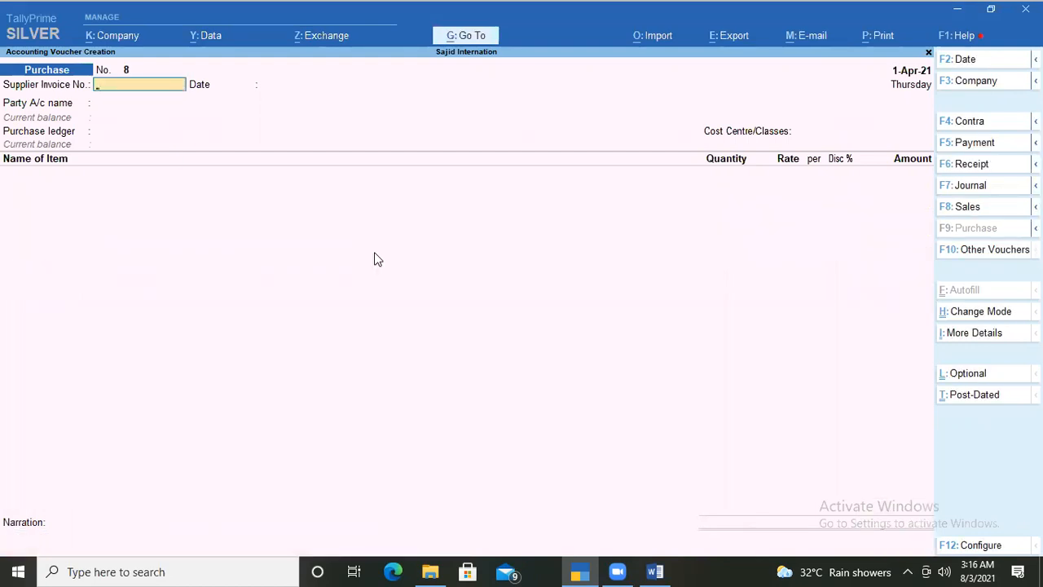
Step: Quit the new blank purchase voucher and return to the Gateway of Tally
key(Escape)
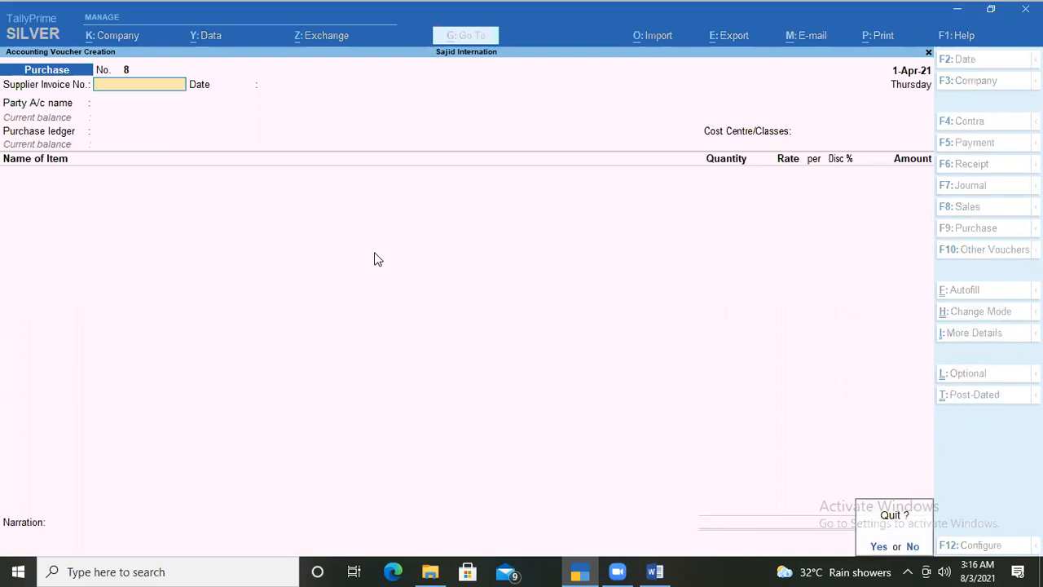
key(y)
key(Escape)
key(Escape)
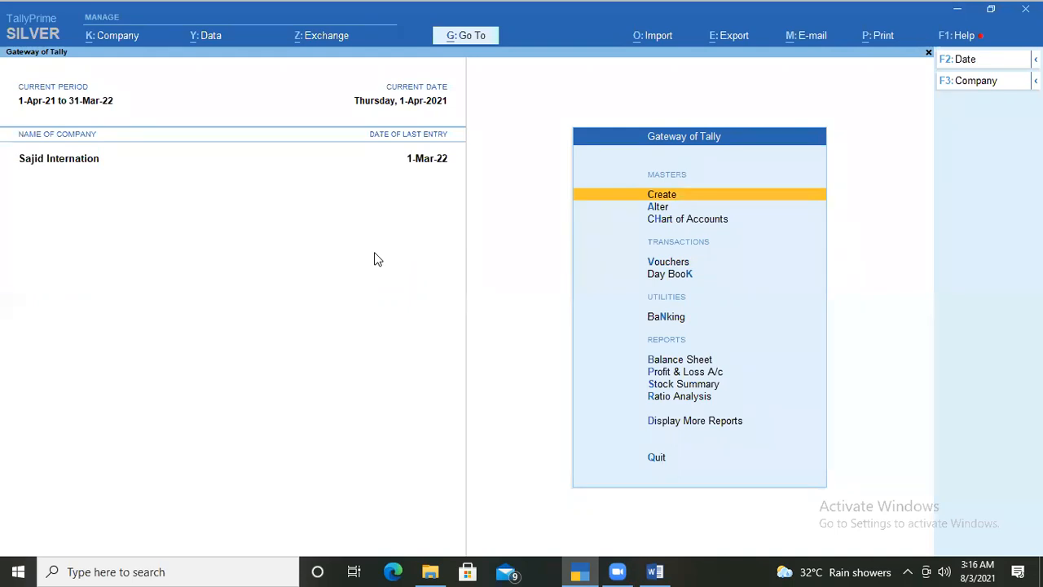
Step: Switch to the Tally Notes document in Word and add the line "How to see party pending amount" below the revolving chairs item
click(656, 570)
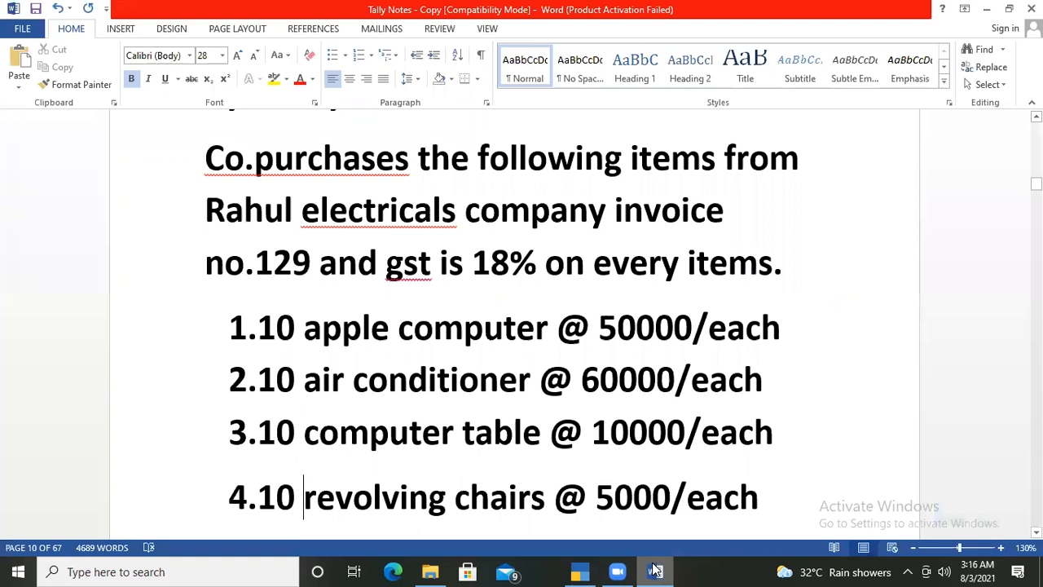
key(Down)
key(Down)
key(Up)
key(Up)
key(End)
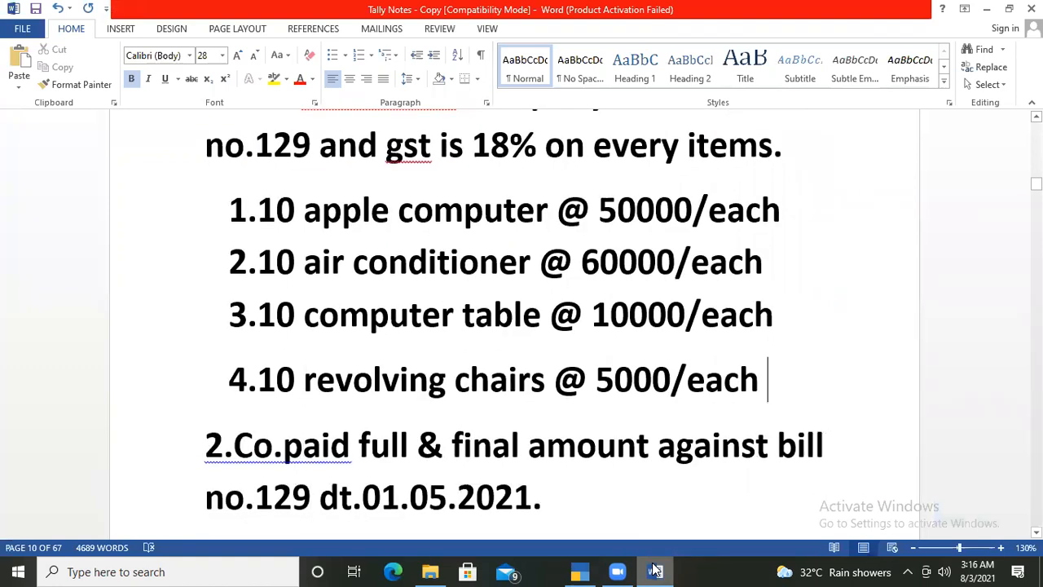
key(Return)
text(how to see partu)
key(BackSpace)
text(y )
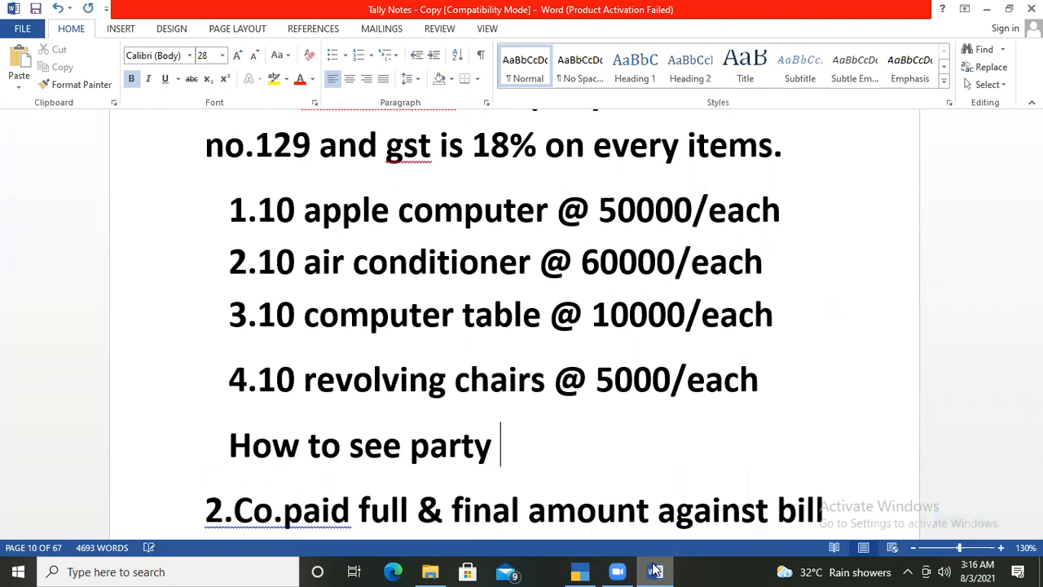
text(pendi)
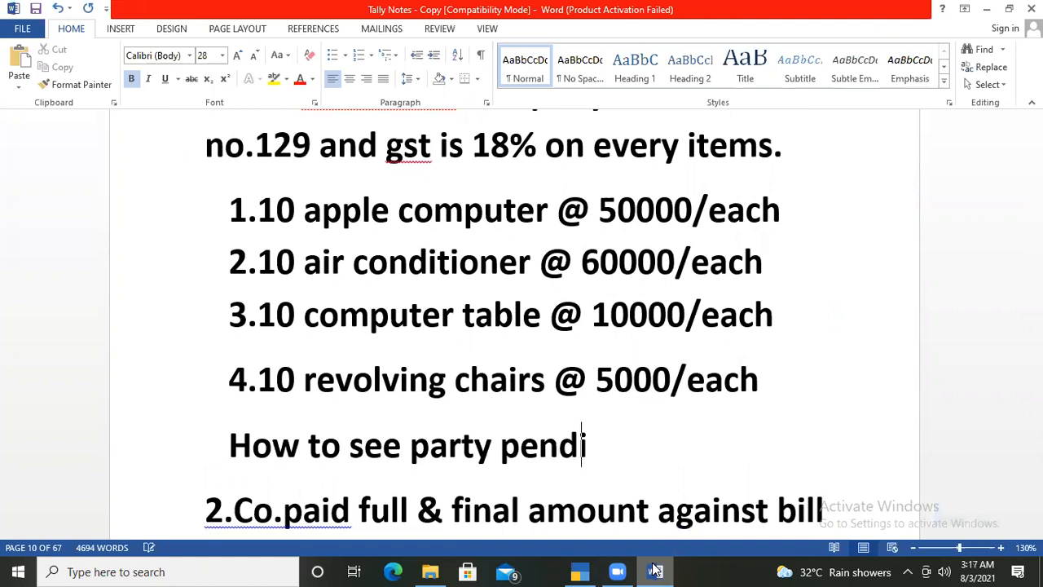
text(ng amoi)
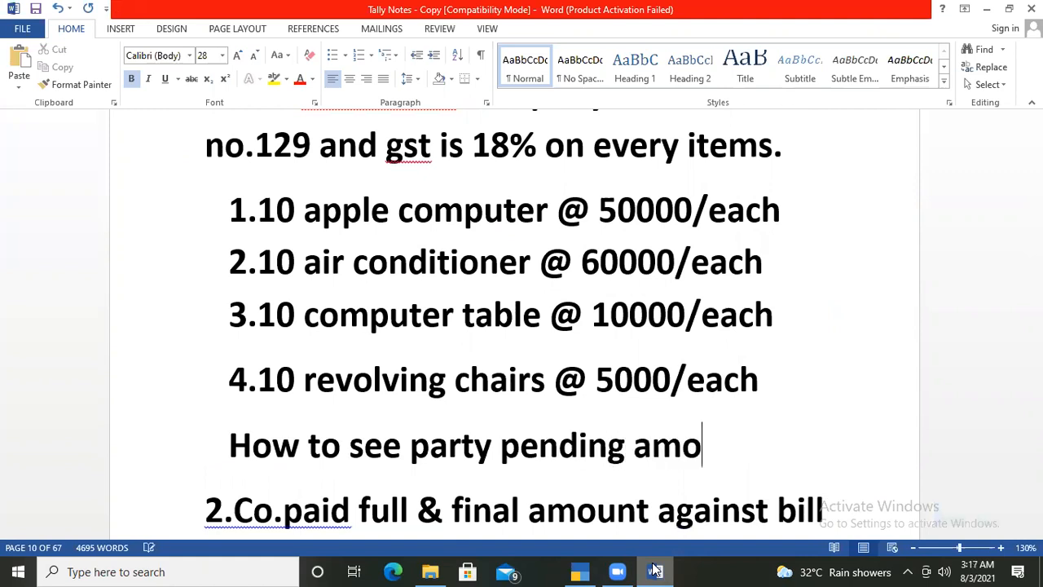
key(BackSpace)
text(unt)
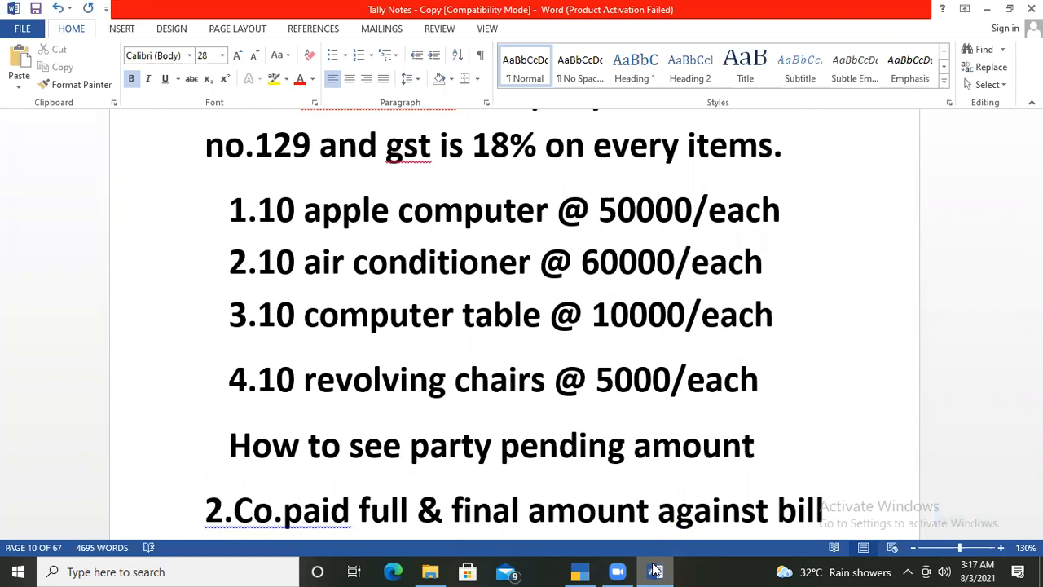
Step: Start a new line below the pending amount heading reading "Display more reports – ledgers -"
key(Return)
text(di)
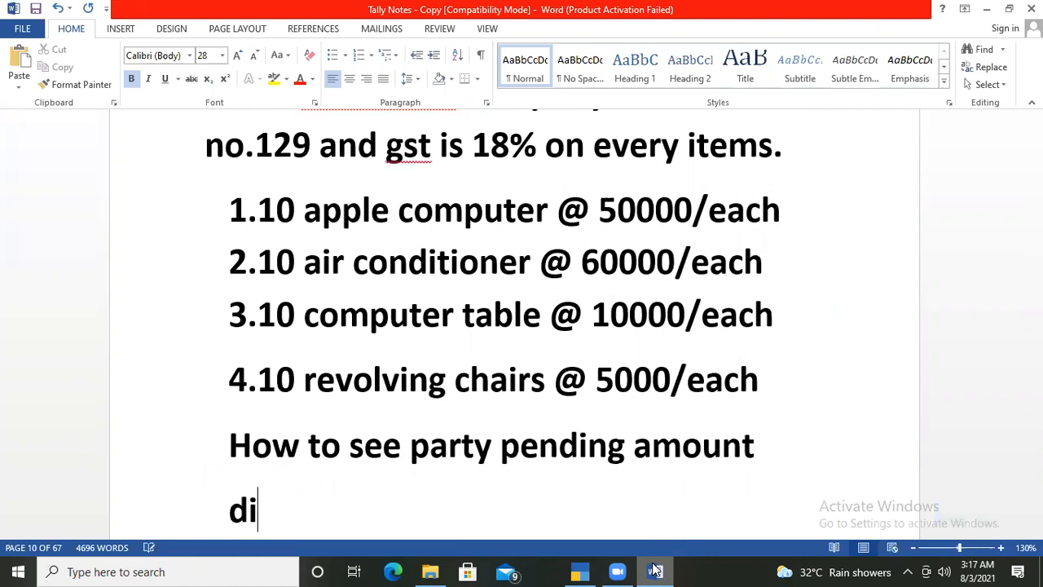
text(splay)
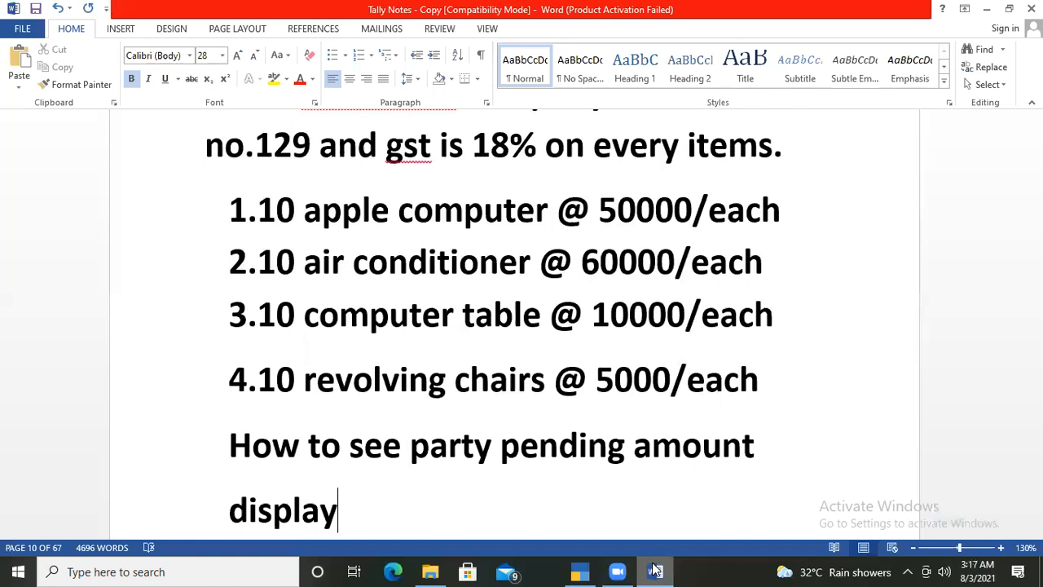
text( more repor)
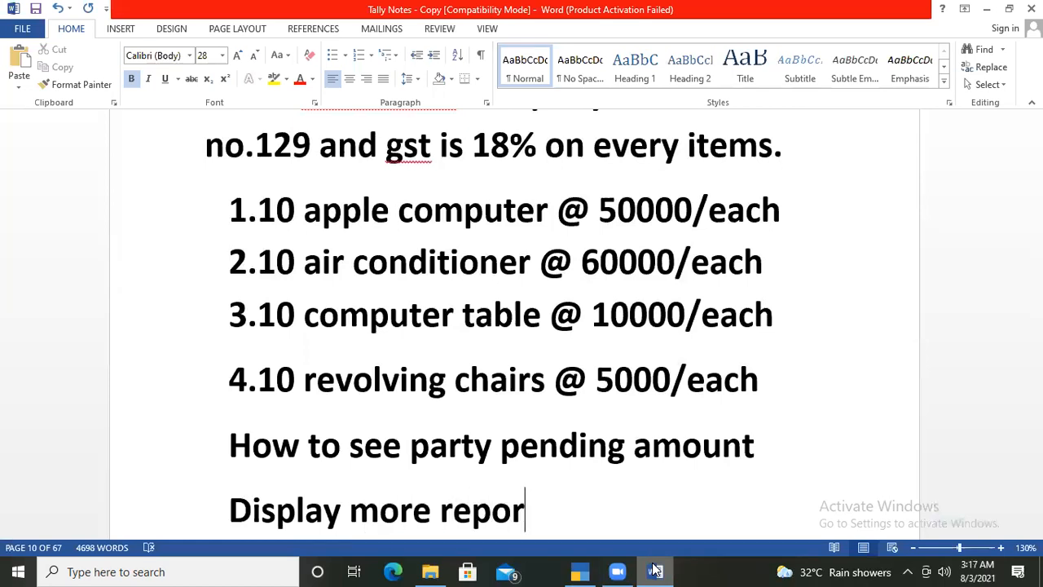
text(ts -)
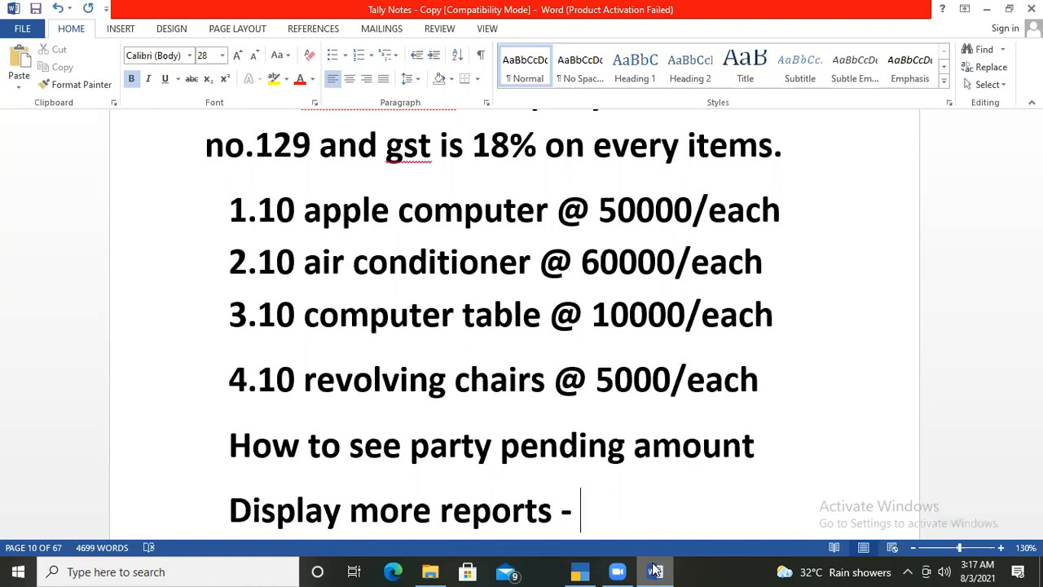
text( Iedgers)
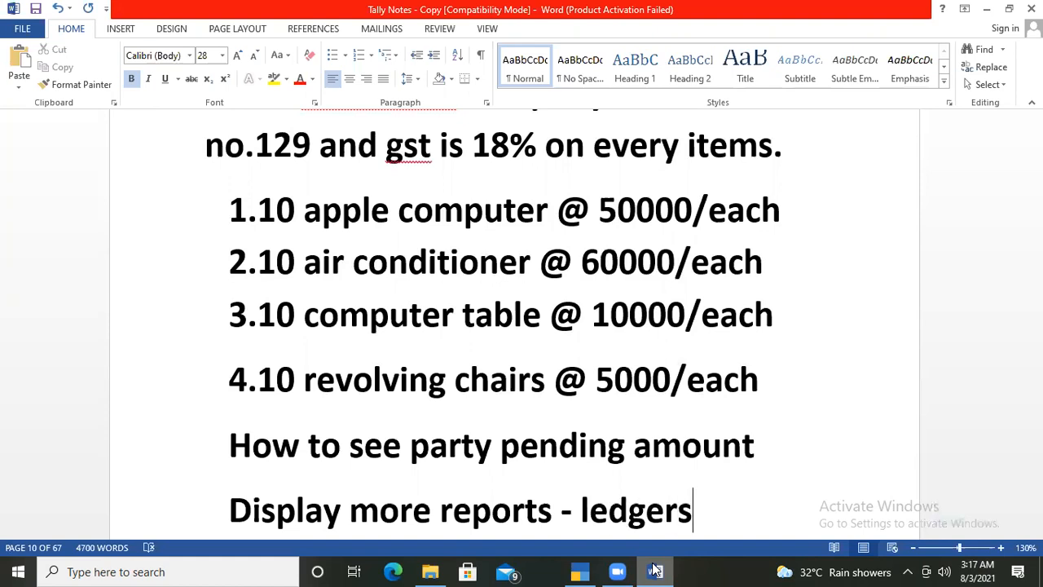
text( -)
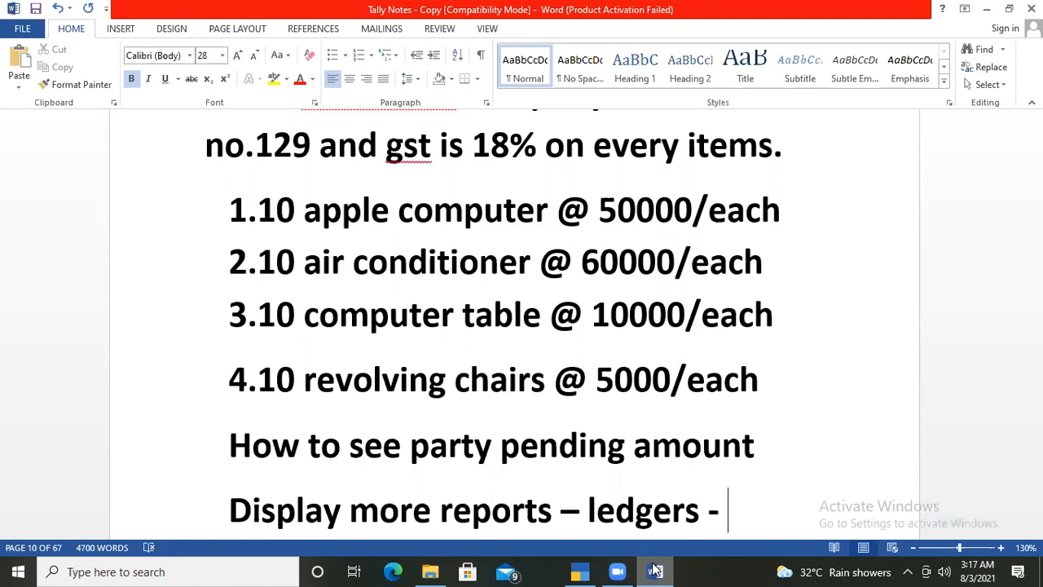
Step: Insert "accounts books - " before "ledgers" in the Display more reports line
key(Left)
key(Left)
key(Left)
key(Left)
key(Left)
key(Left)
key(Left)
key(Left)
key(Left)
key(Left)
key(Left)
key(Right)
text(account)
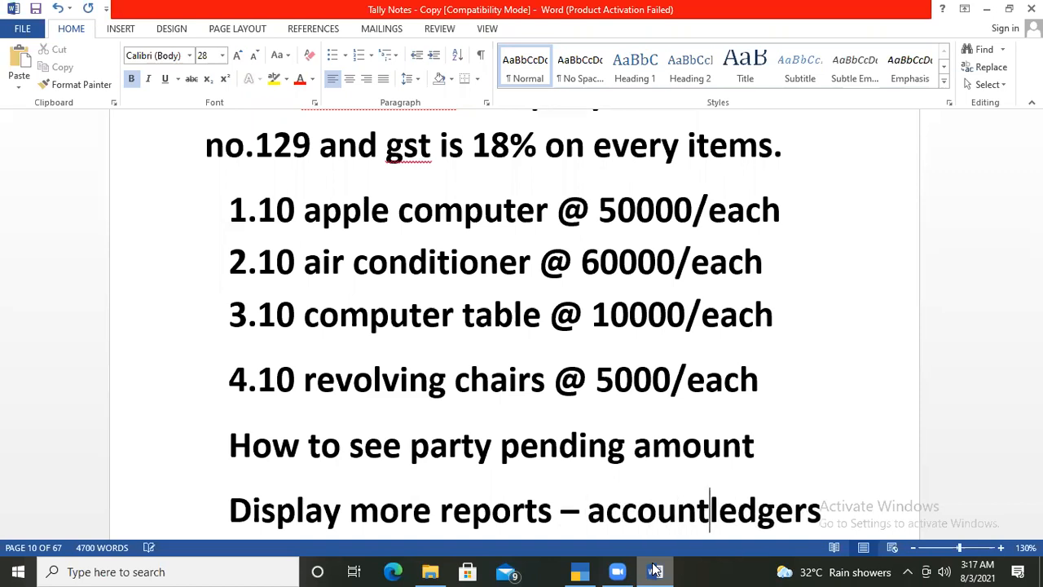
text(s)
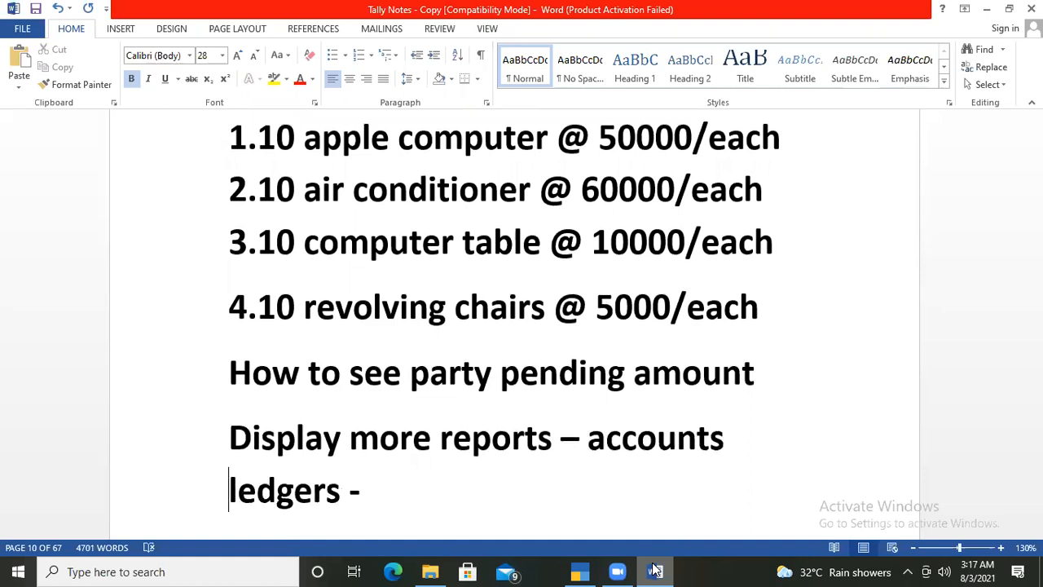
key(Up)
key(End)
key(Right)
text(boo)
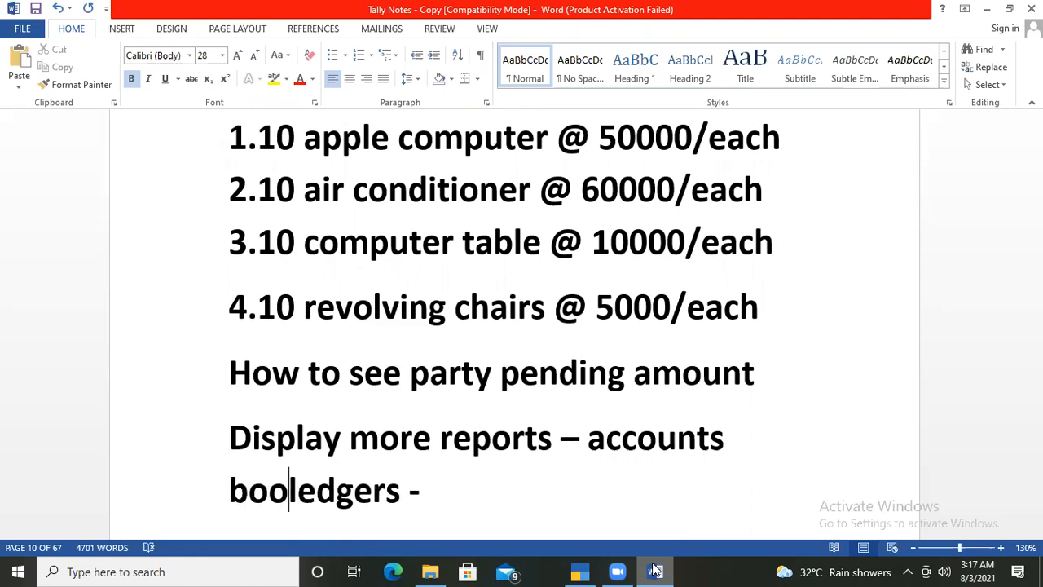
text(ks)
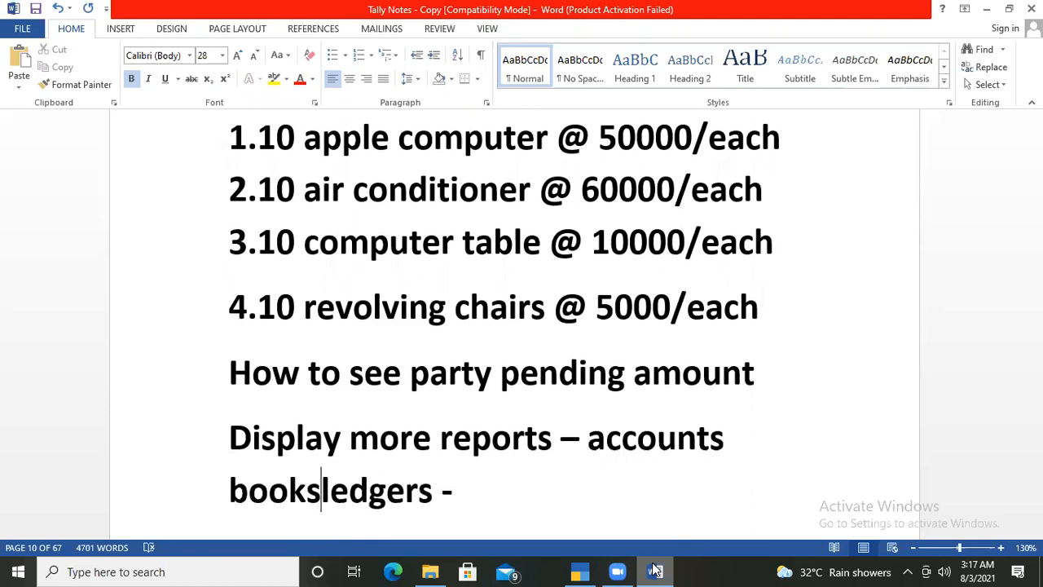
text(-)
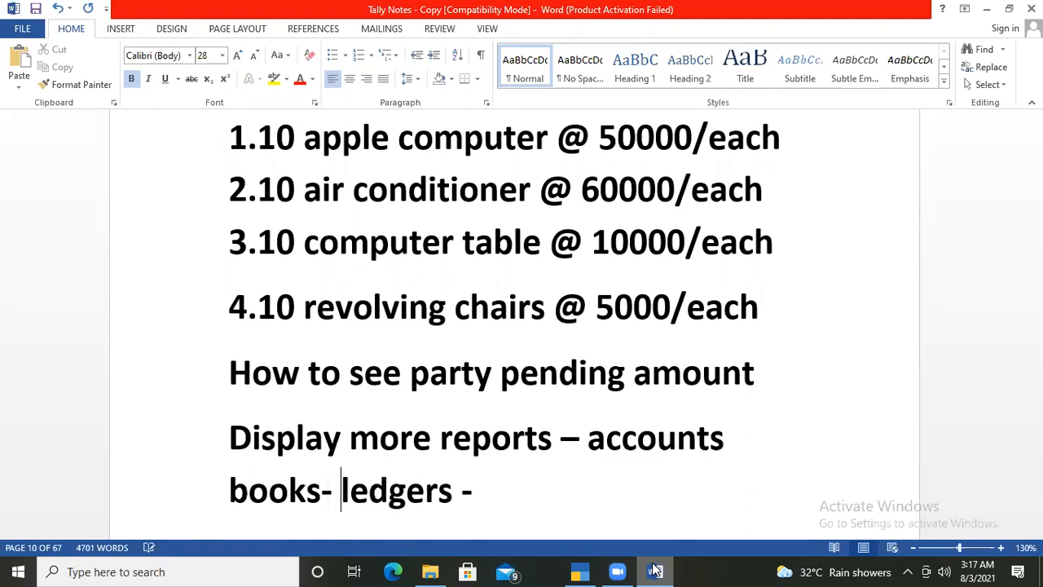
key(Left)
key(Left)
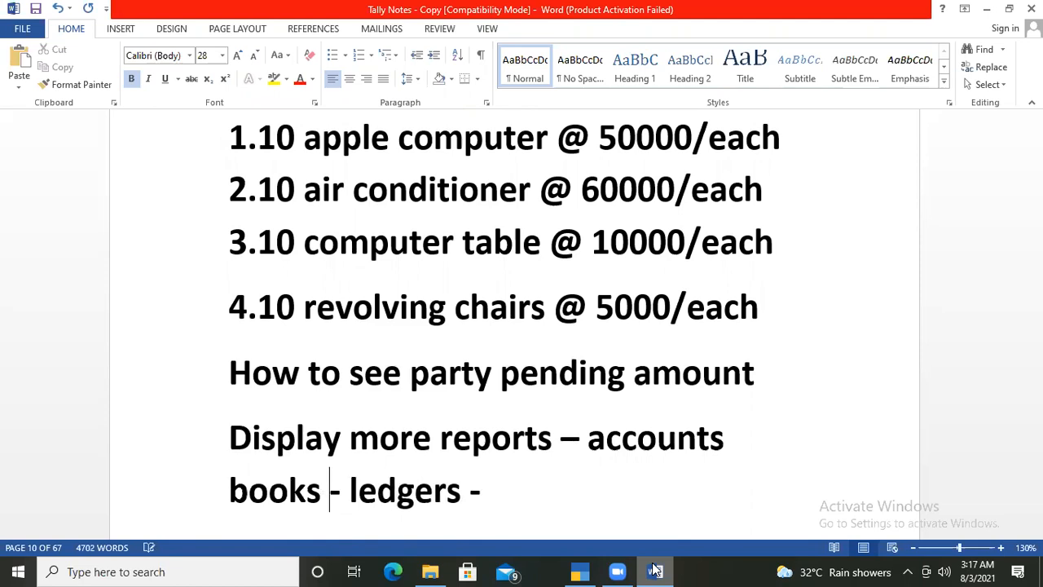
Step: Complete the Display more reports line with "select the party then F5 for pending screen."
key(End)
text(sele)
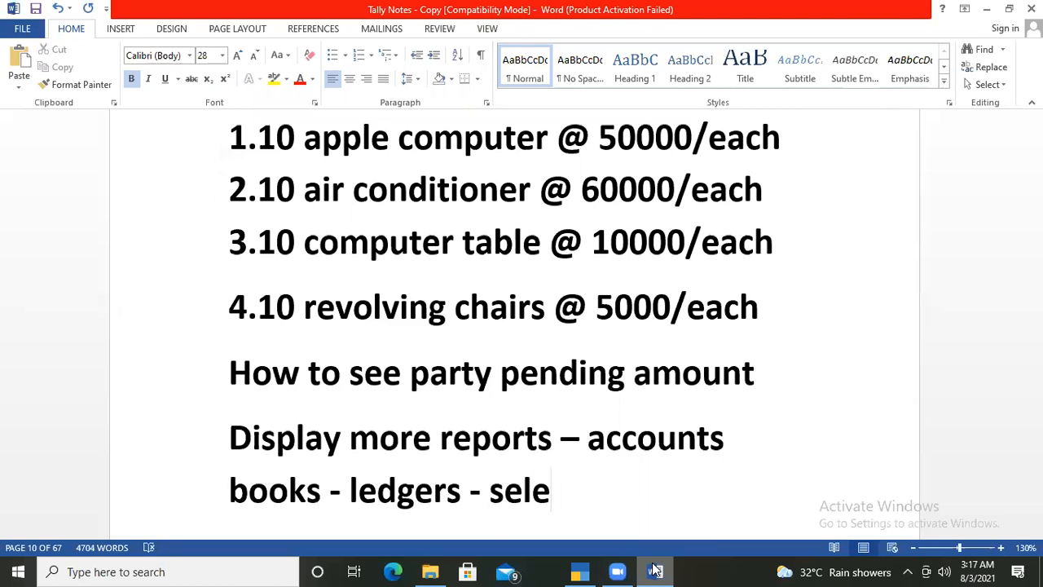
text(ct the )
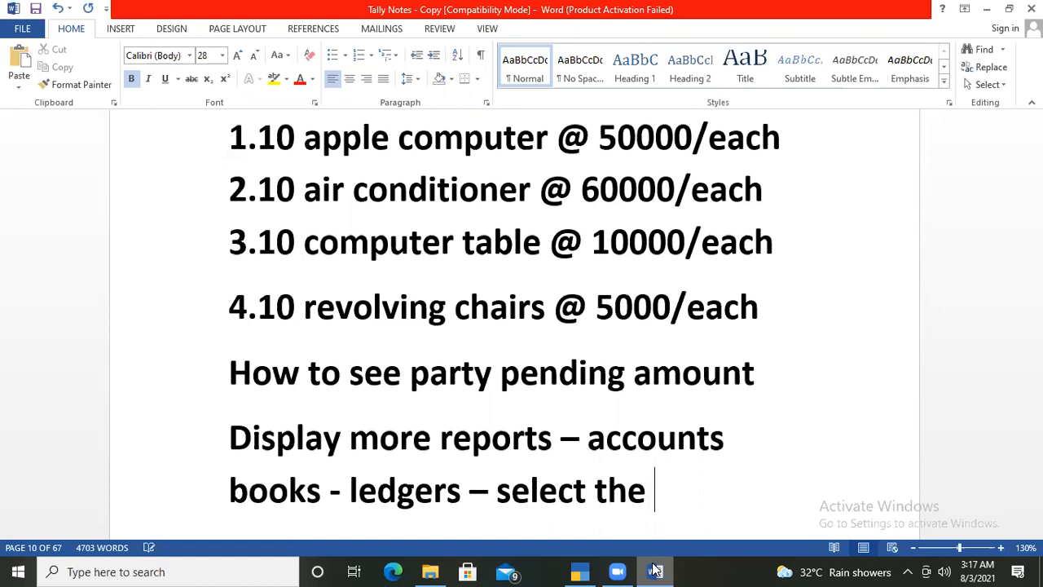
text(party)
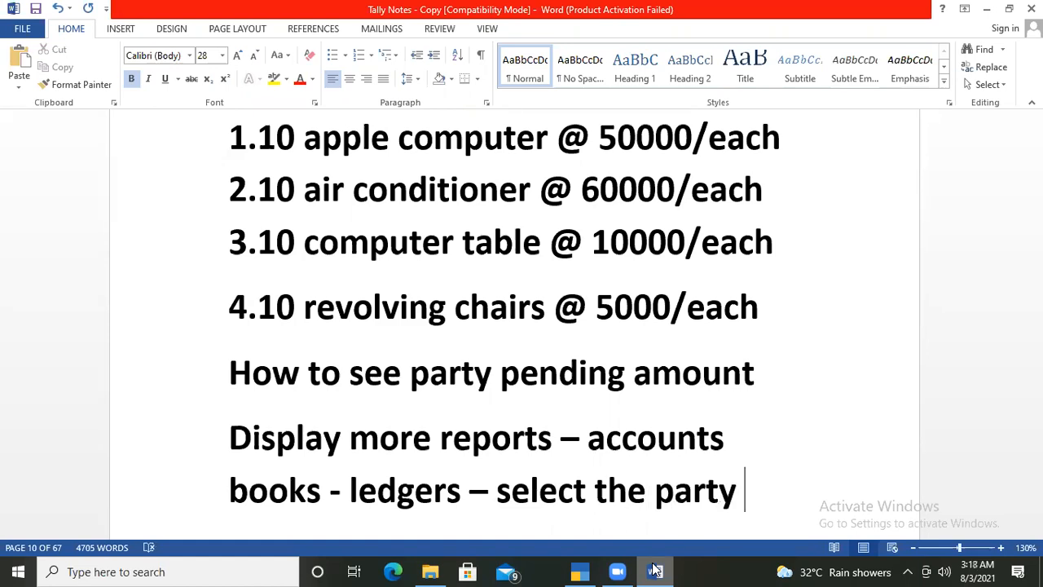
text( then )
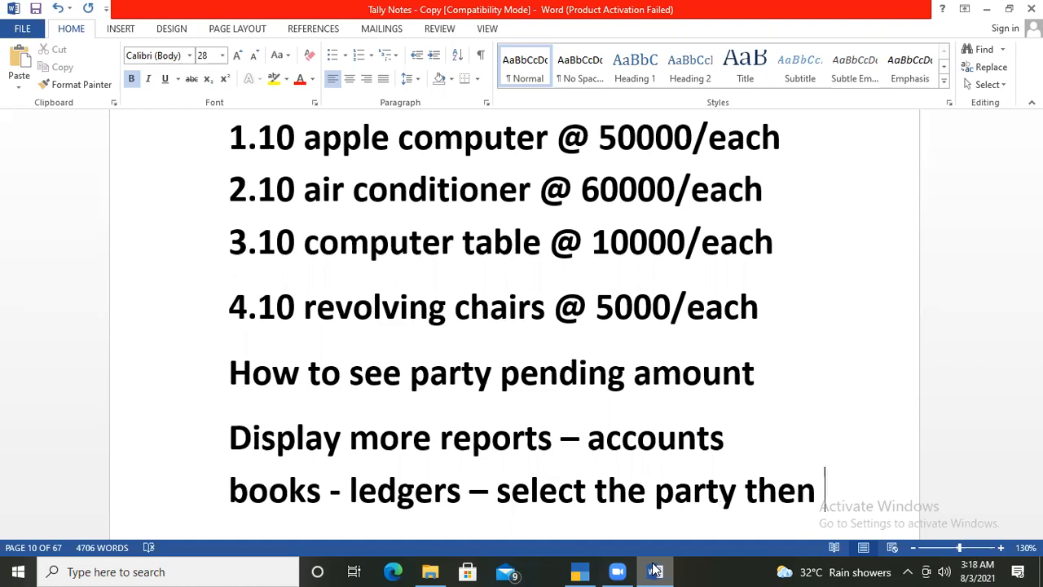
text(F5 for pending screen)
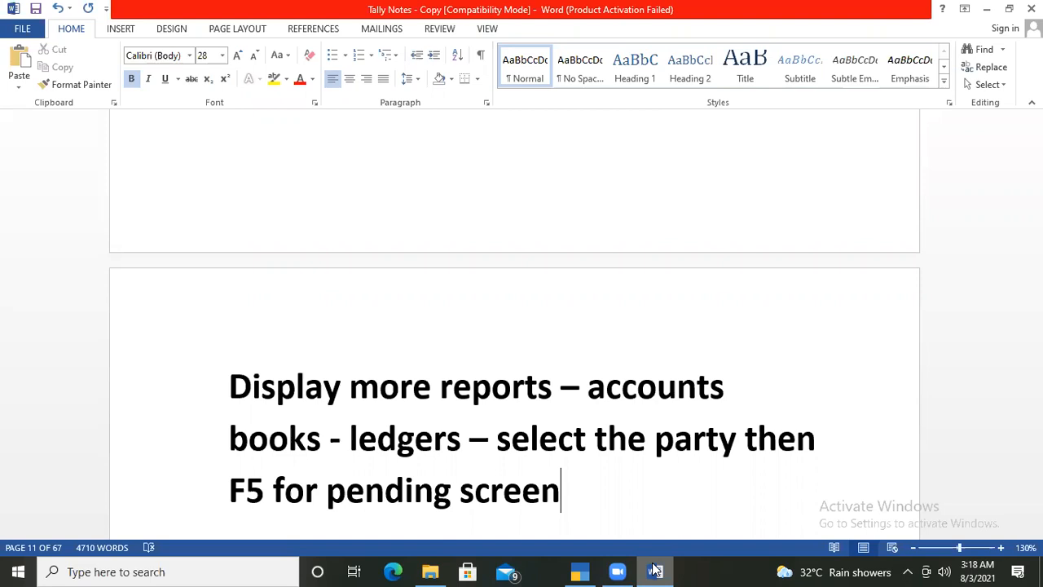
text(.)
Step: Add a new paragraph below the F5 instruction reading "From pending screen to voucher entry"
key(Return)
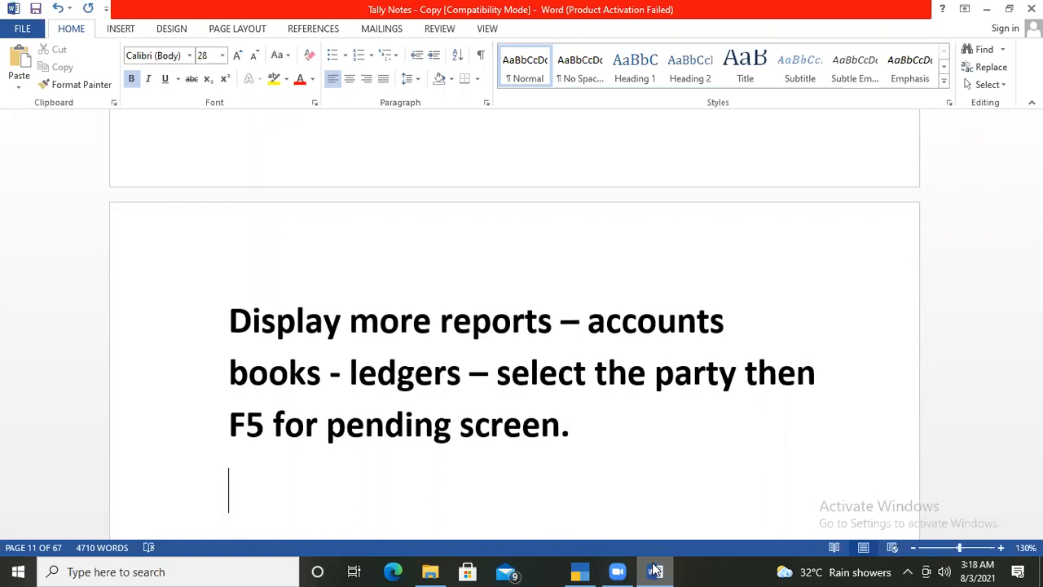
text(d)
key(BackSpace)
text(from)
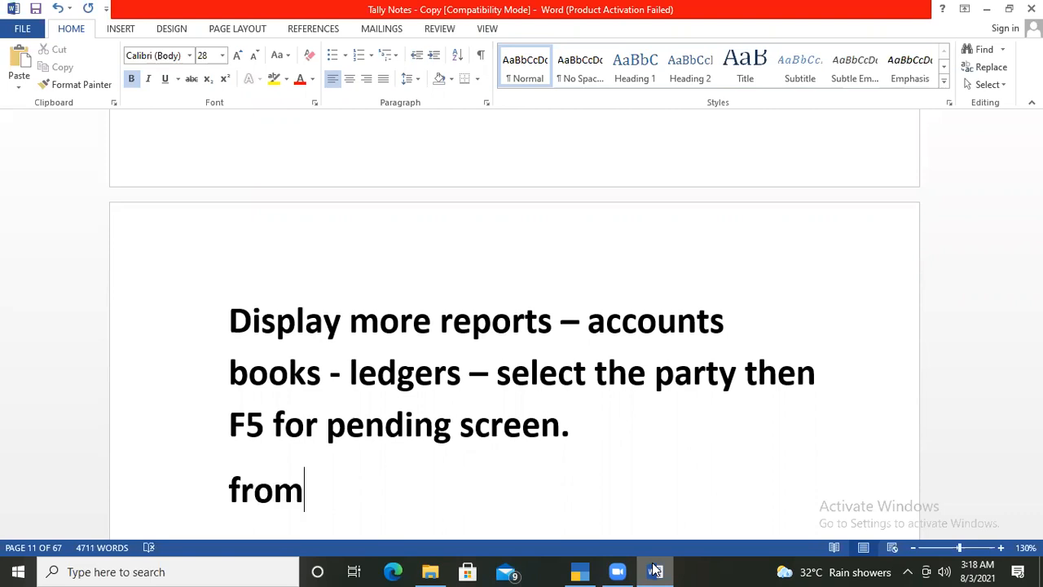
text( pen)
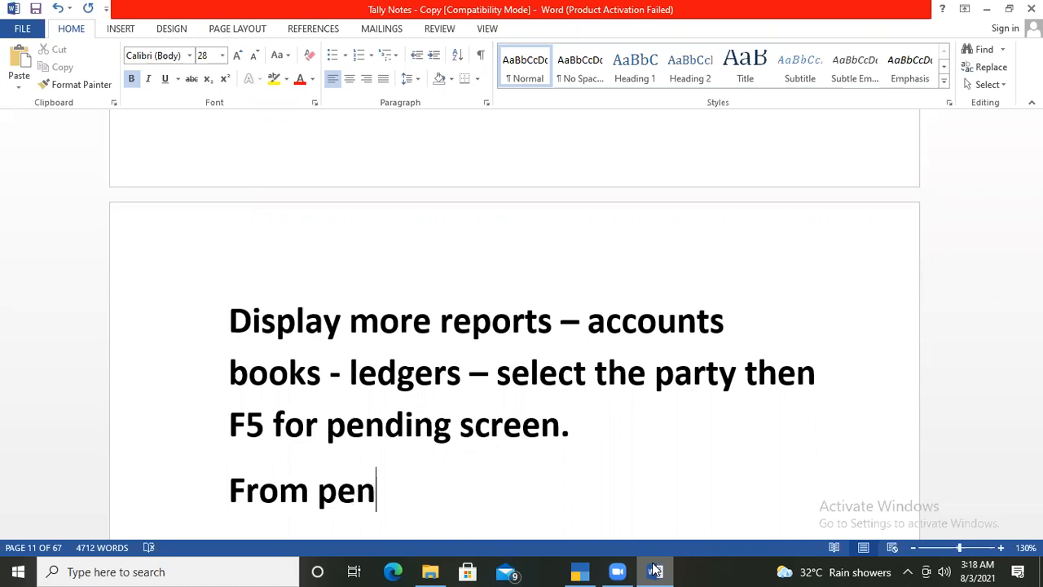
text(ding screen to)
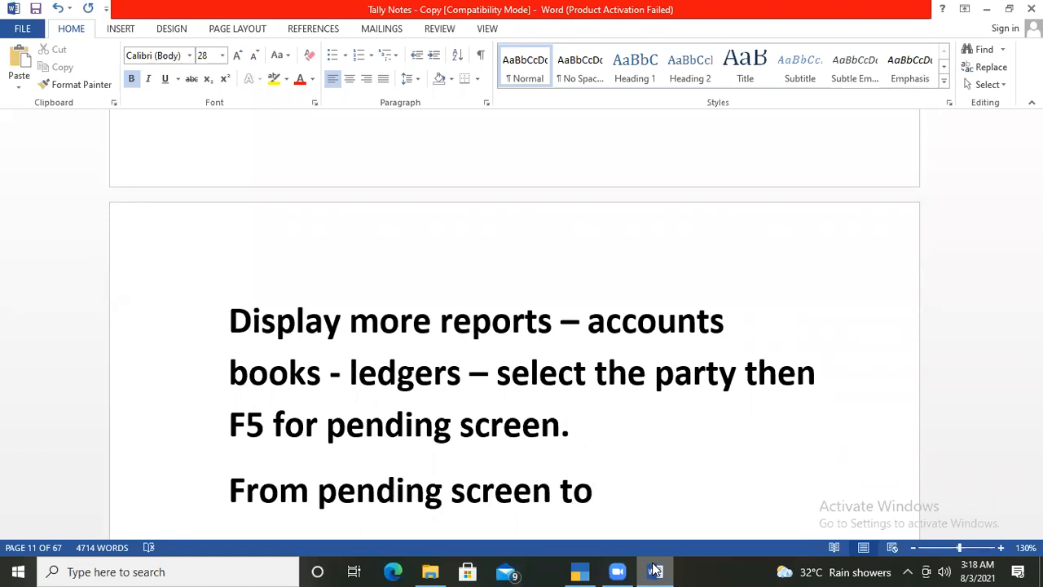
text( voucher)
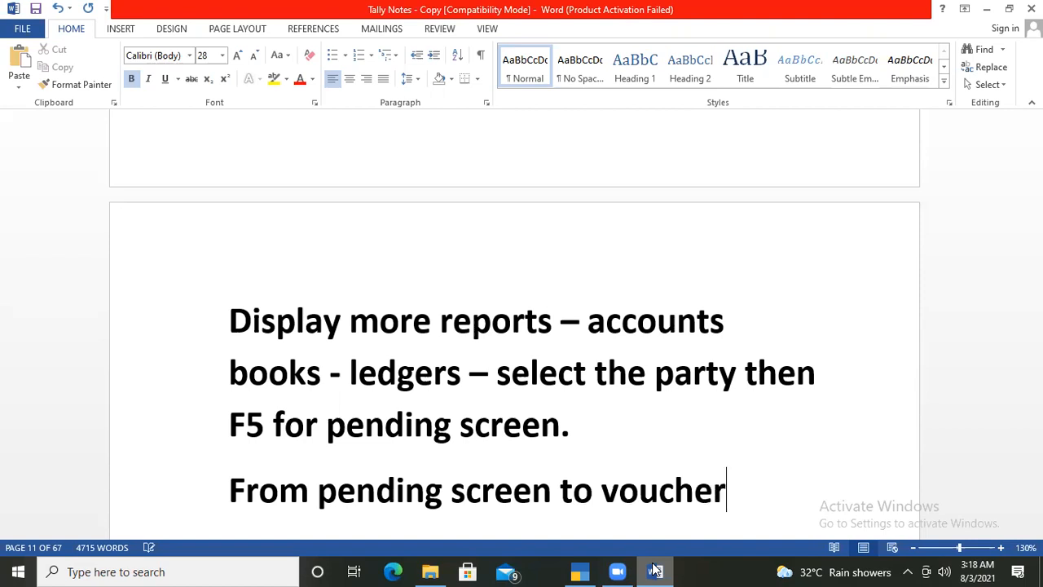
text( entry)
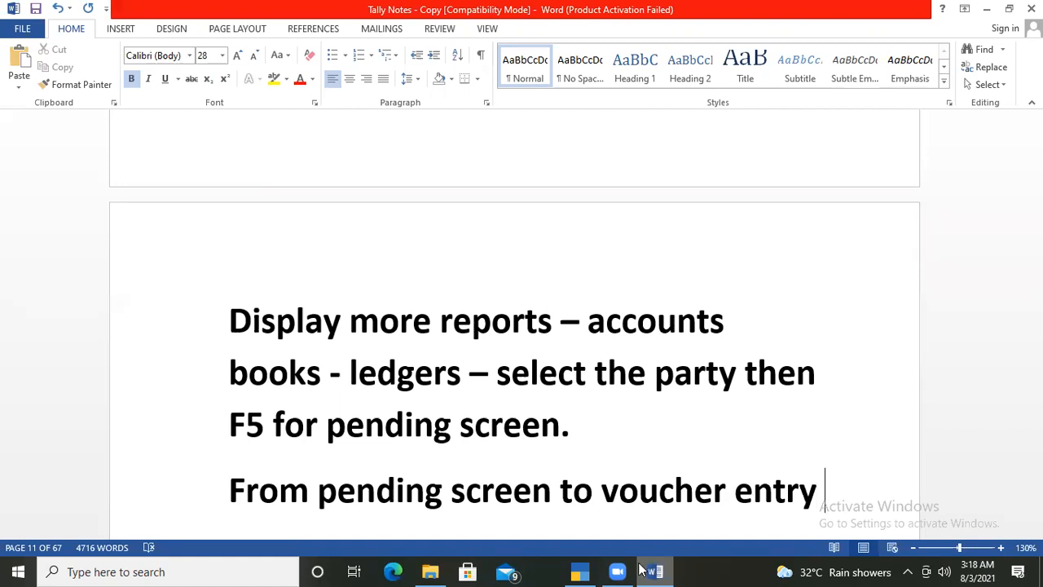
Step: Complete the "From pending screen to voucher entry" line with "– use down arrow key – then Alt + A" and save the notes
mouse_move(626, 569)
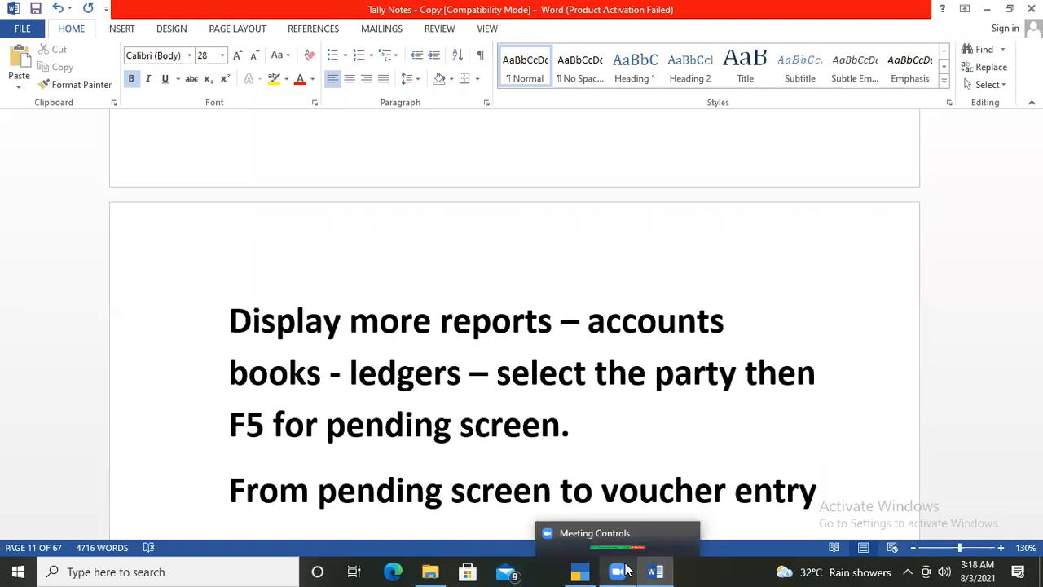
text(-)
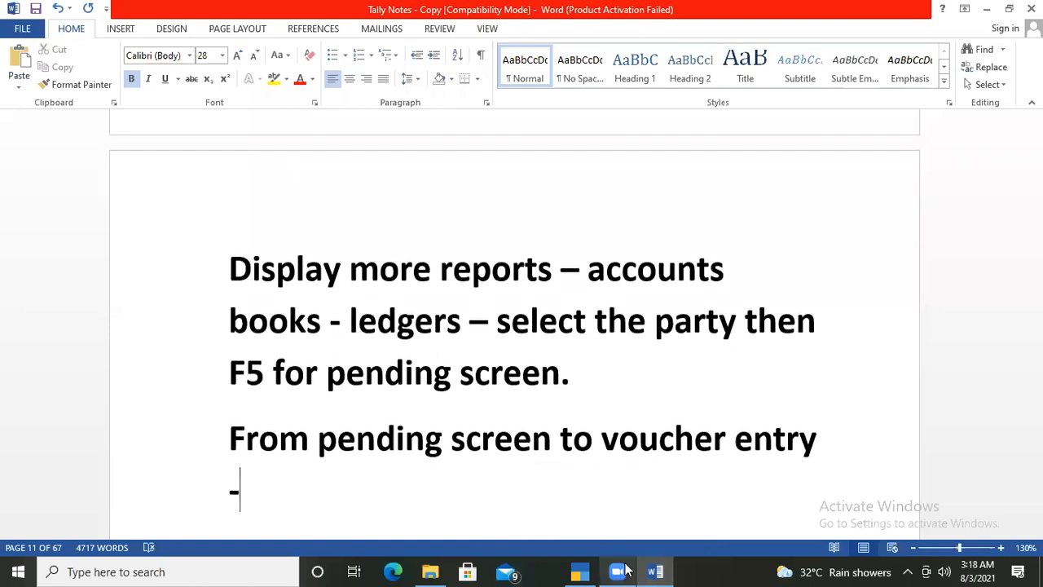
text( use down )
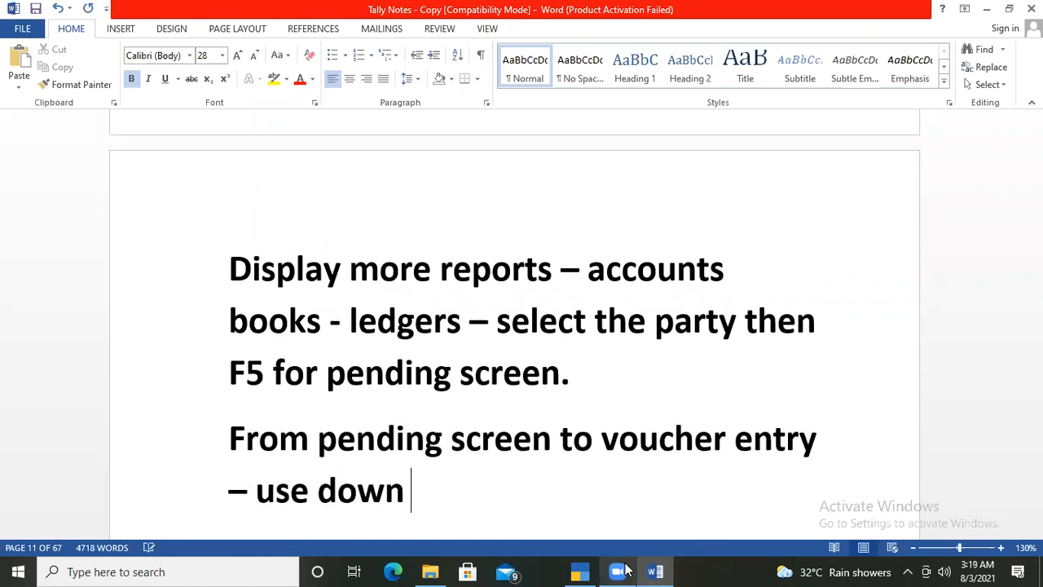
text(arrow)
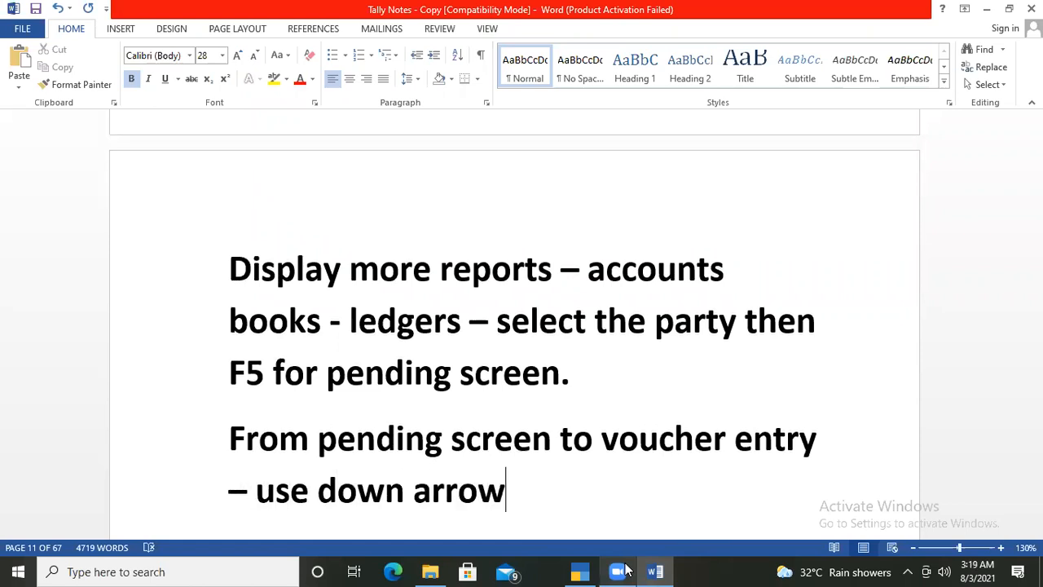
text( key)
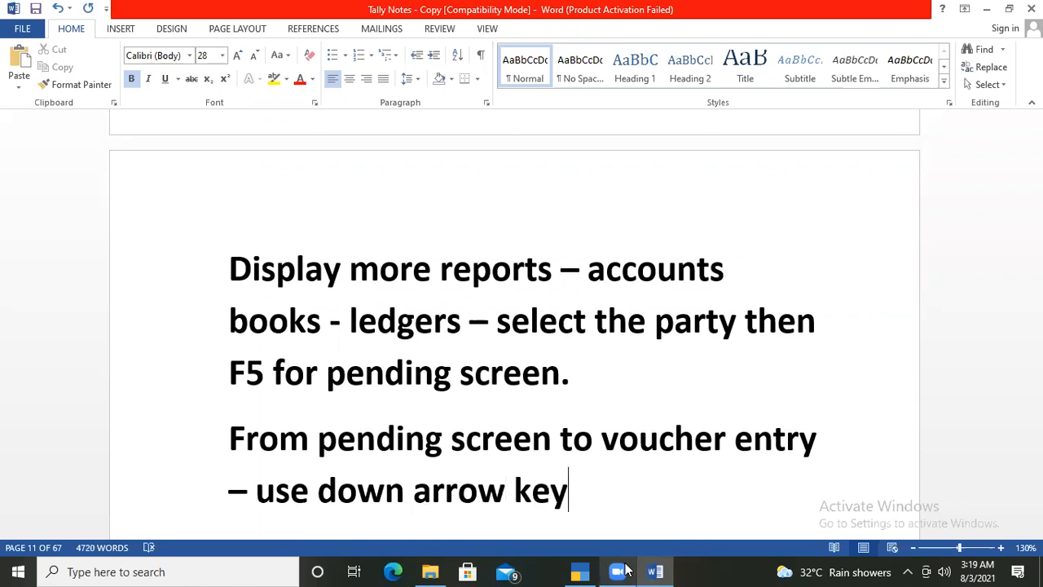
text( - th)
text(en )
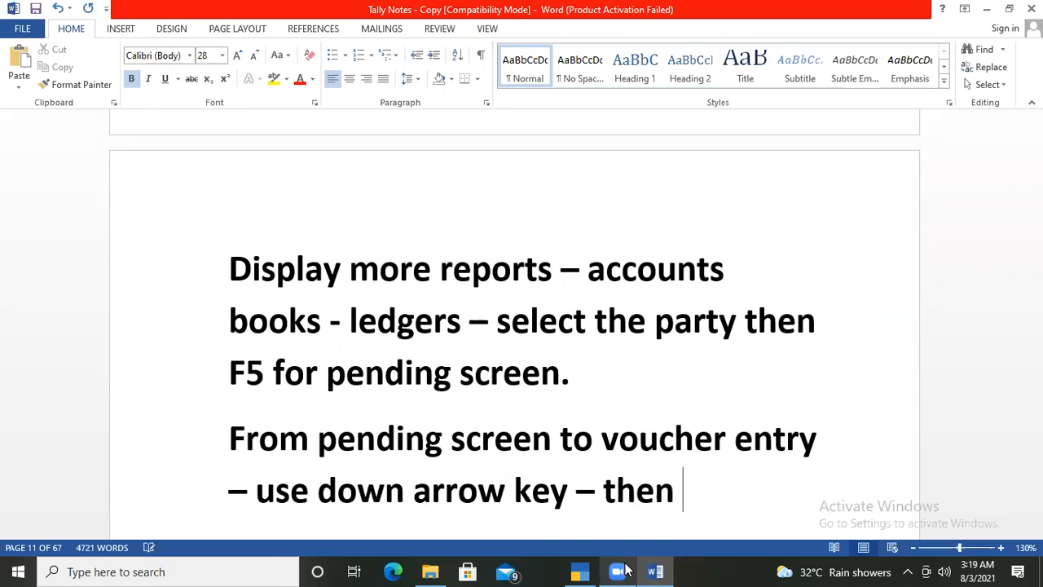
text(Alt )
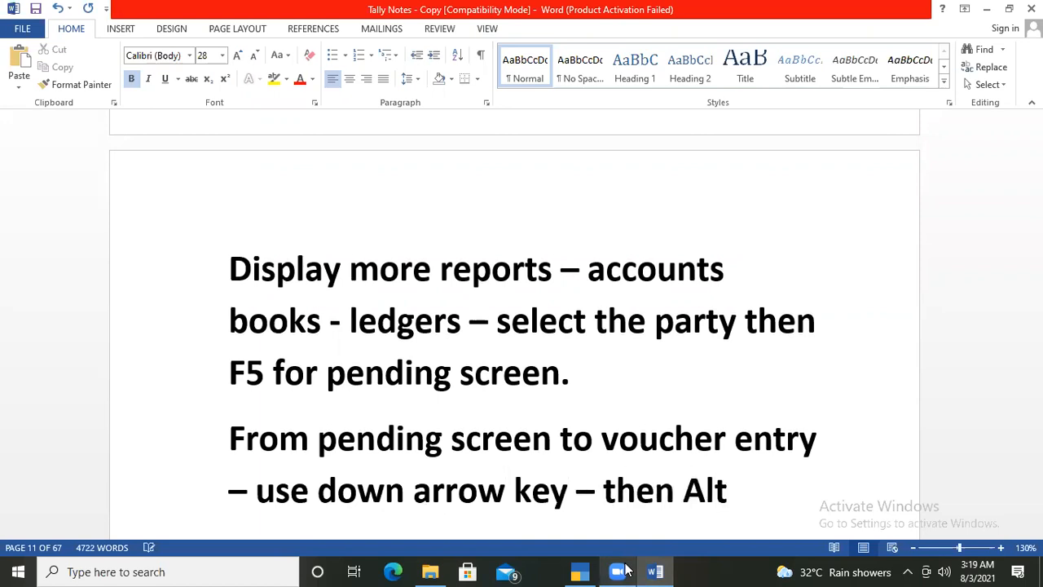
text(+ A)
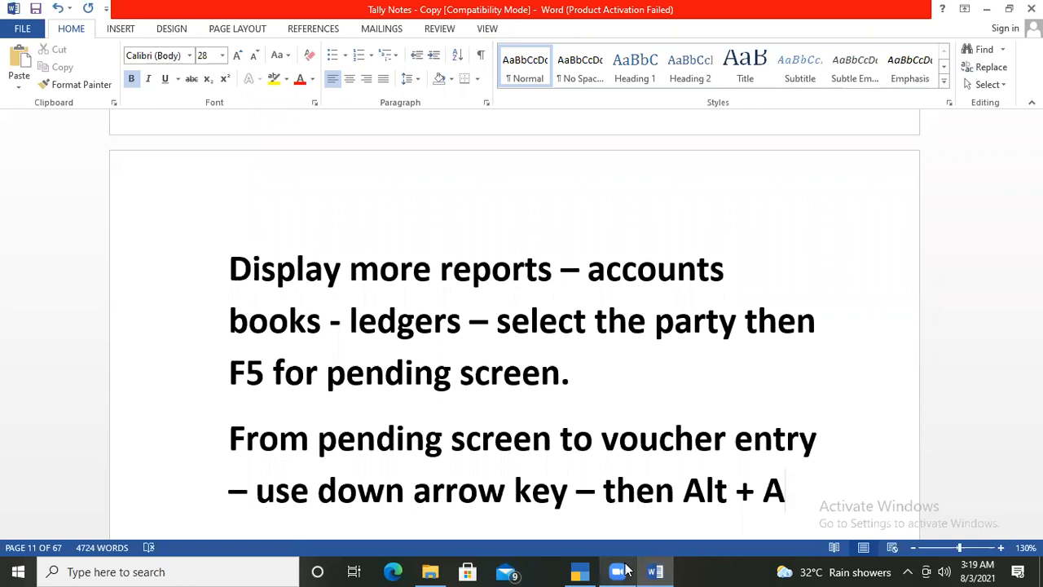
key(ctrl+s)
Step: Switch to TallyPrime and open Display More Reports from the Gateway of Tally
key(alt+Tab)
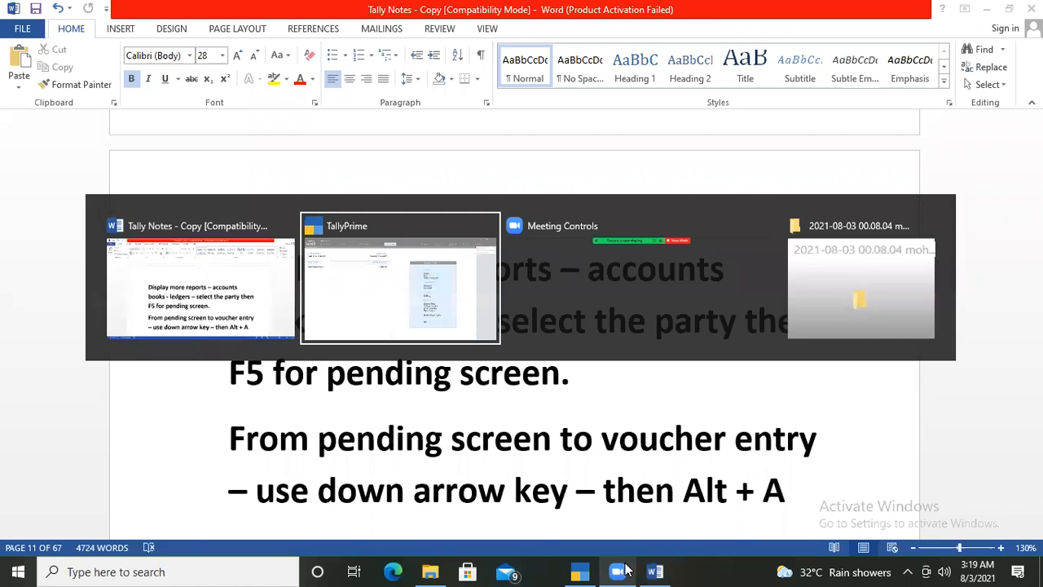
key(Down)
key(Down)
key(Down)
key(Down)
key(Down)
key(Down)
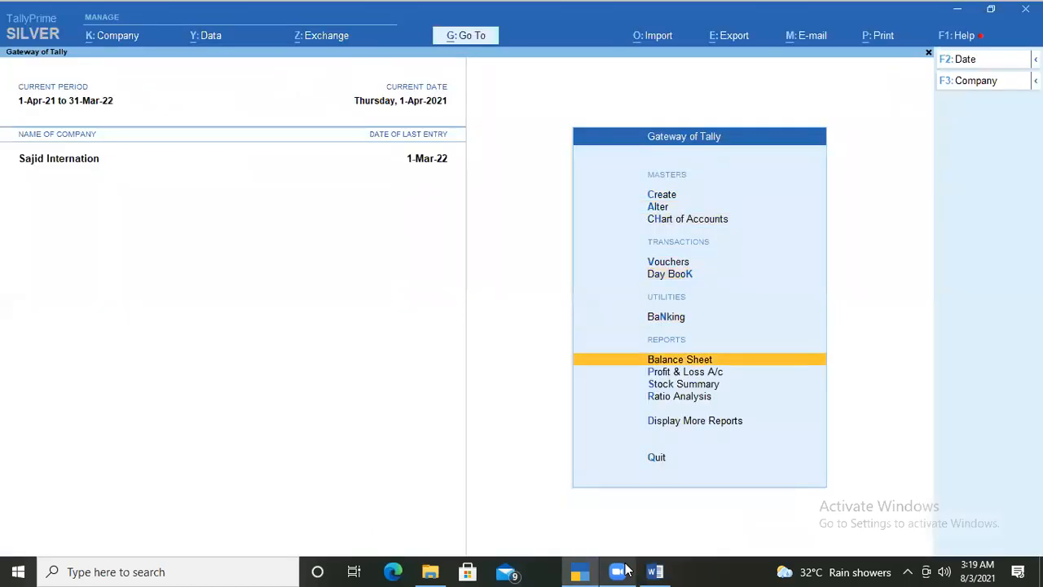
key(Down)
key(Down)
key(Down)
key(Down)
key(Return)
Step: Open the Ledger report under Account Books
key(Down)
key(Down)
key(Down)
key(Down)
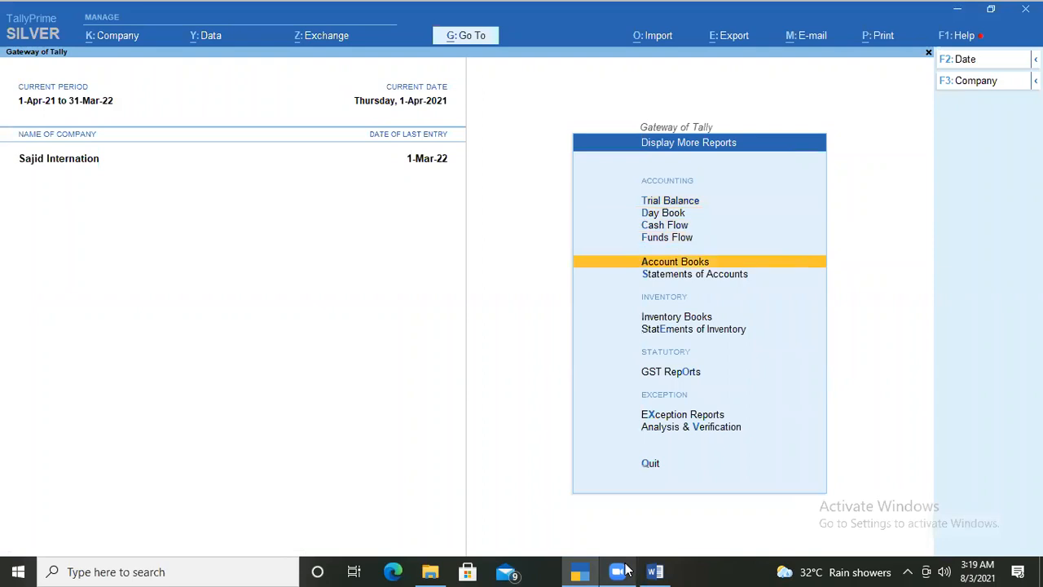
key(Return)
key(Up)
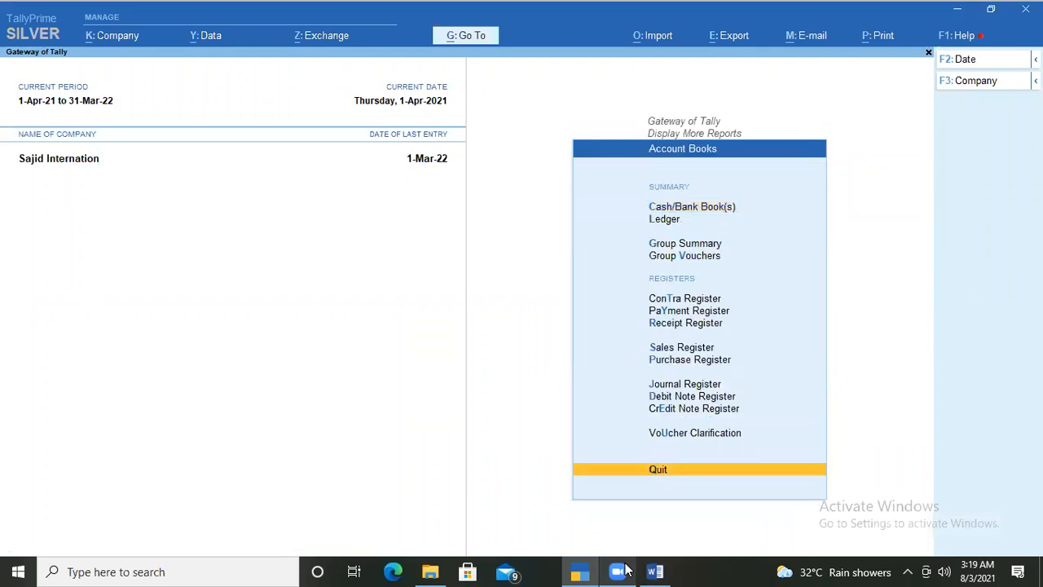
key(Up)
key(Up)
key(Up)
key(Up)
key(Up)
key(Up)
key(Up)
key(Up)
key(Up)
key(Up)
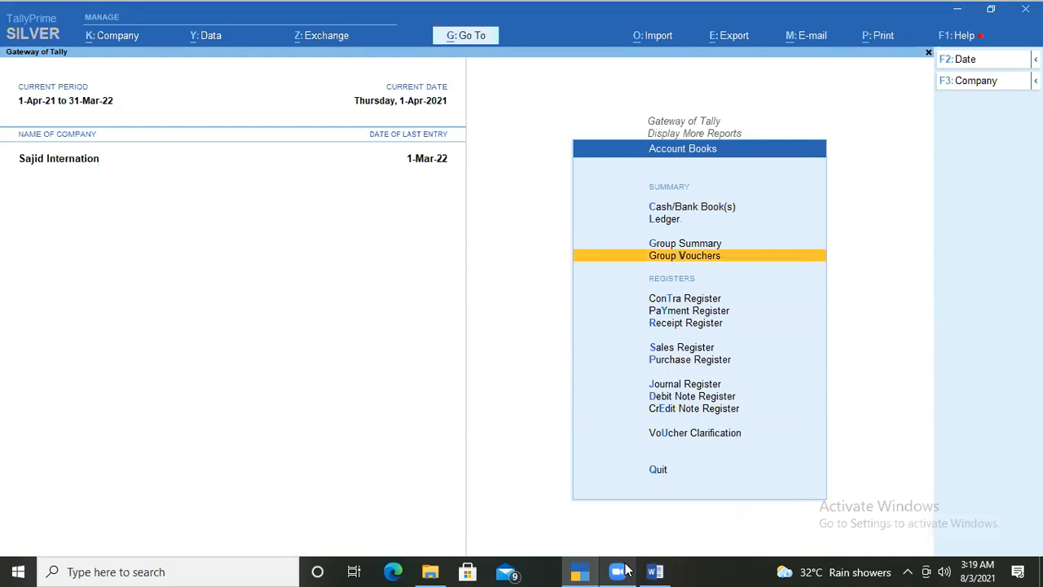
key(Up)
key(Up)
key(Return)
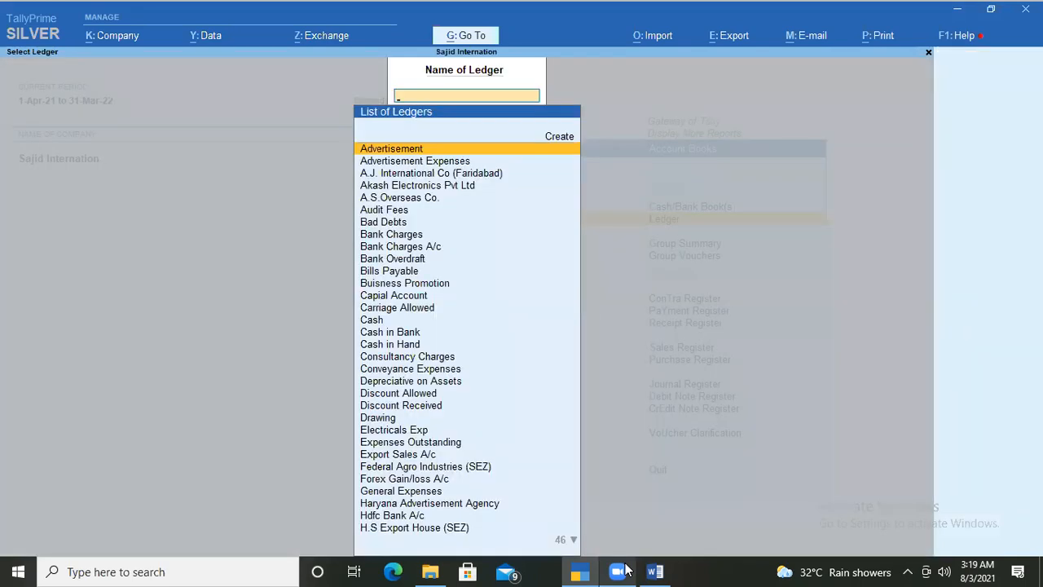
Step: Open the Rahul Electricals Company ledger and display its bill-wise outstanding with detailed voucher lines
text(Ra)
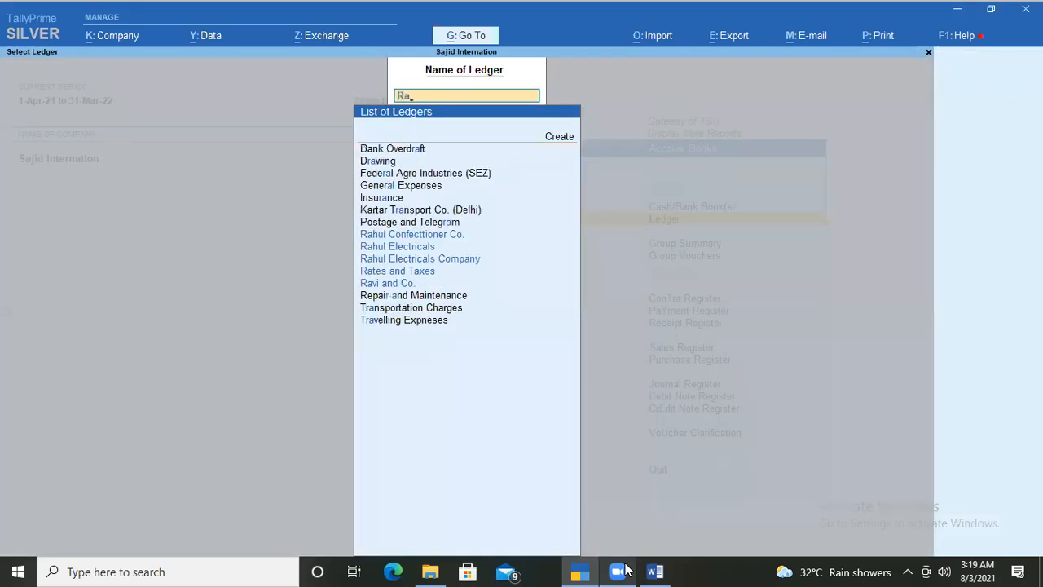
key(Down)
key(Down)
key(Down)
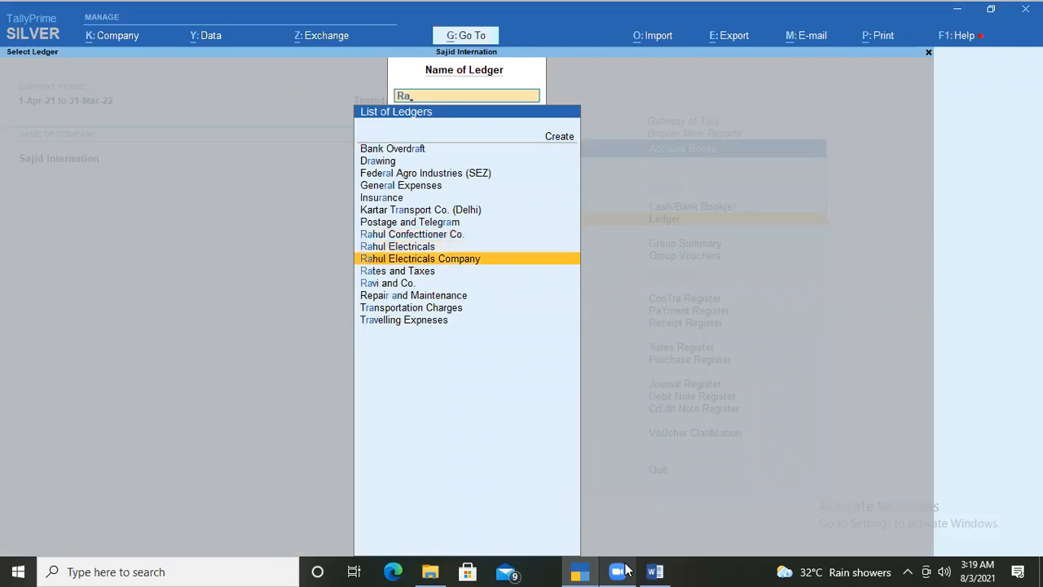
key(Return)
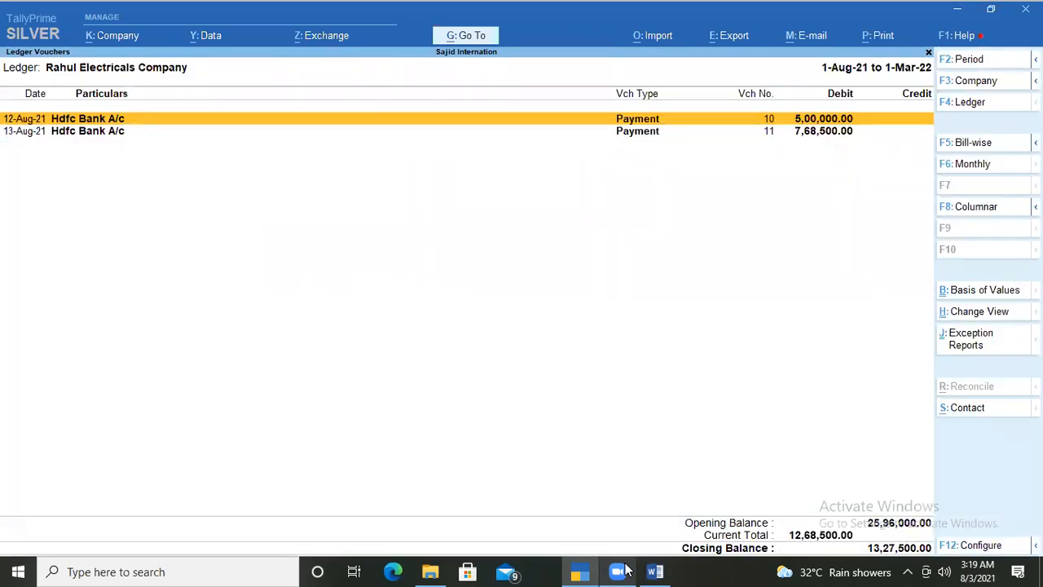
click(968, 144)
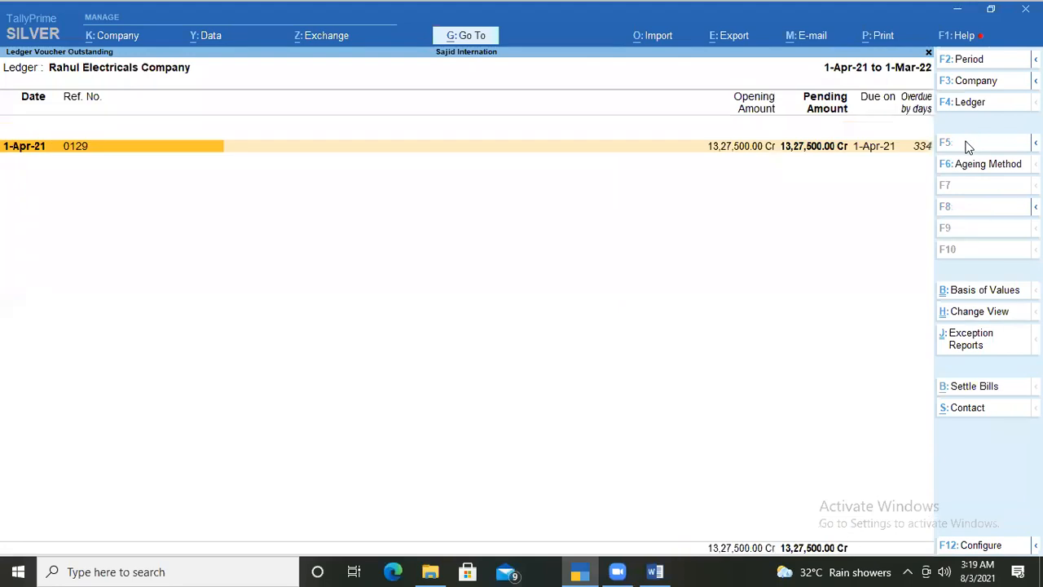
key(alt+F5)
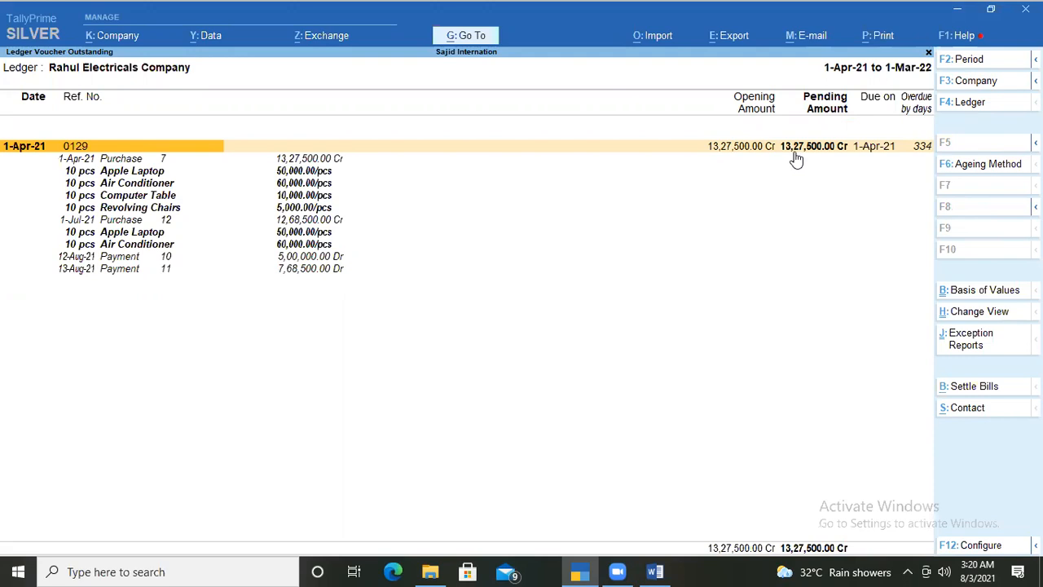
Step: Select the 13-Aug-21 payment under the pending bill and add a new payment voucher from it
key(Down)
key(Down)
key(Down)
key(Down)
key(Down)
key(Down)
key(Down)
key(Down)
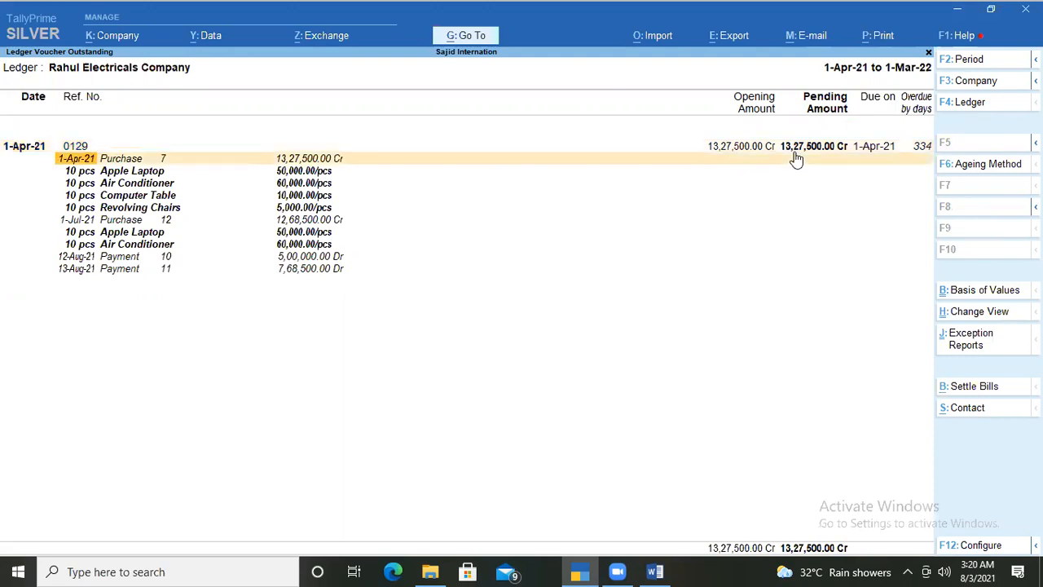
key(Down)
key(Down)
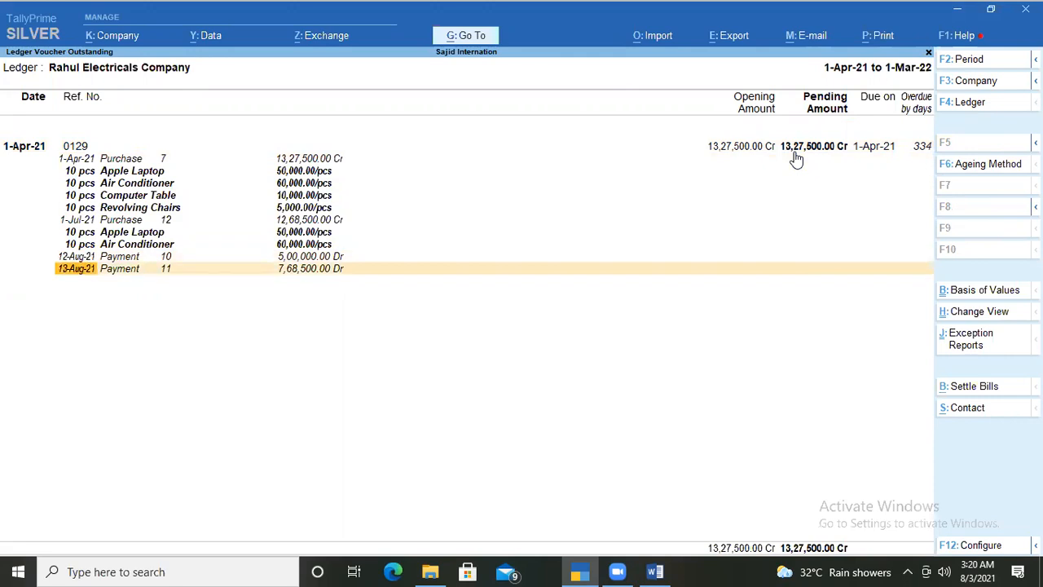
key(alt)
key(alt+a)
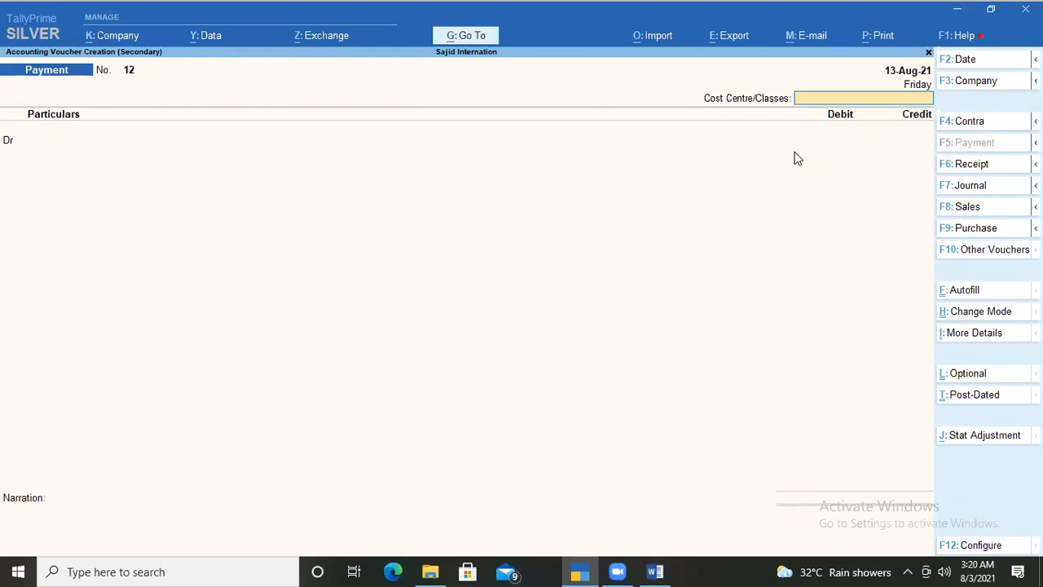
Step: Date the payment voucher 1-Sep-21 and choose Rahul Electricals Company as the debit ledger
key(F2)
text(1-9)
key(Return)
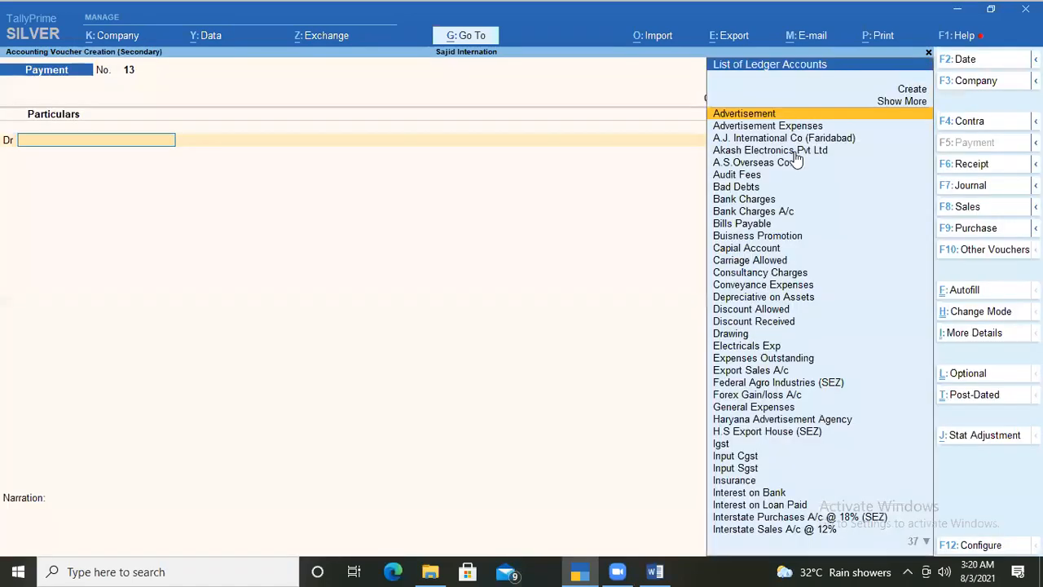
text(Ra)
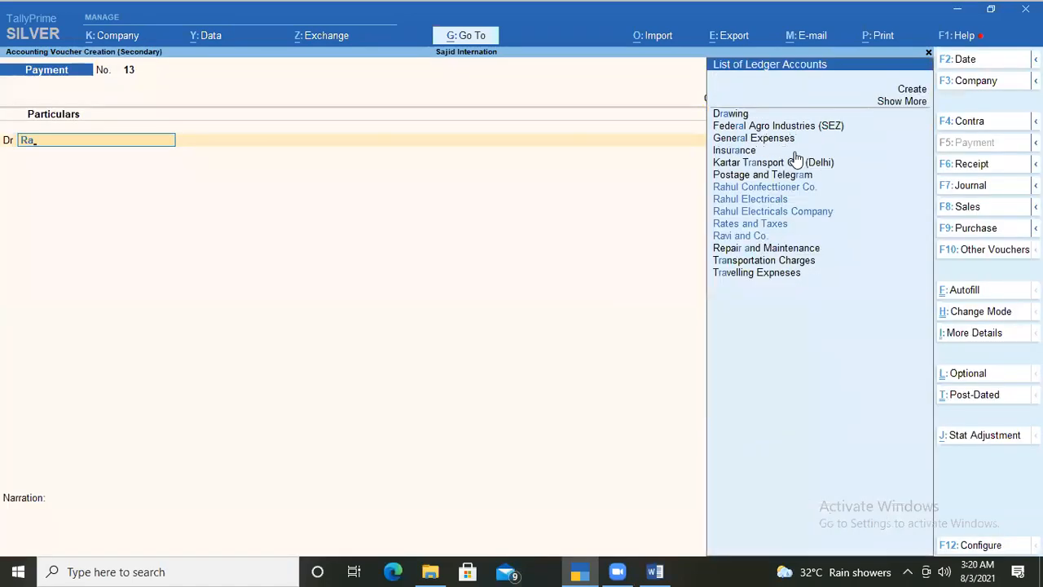
key(Down)
key(Down)
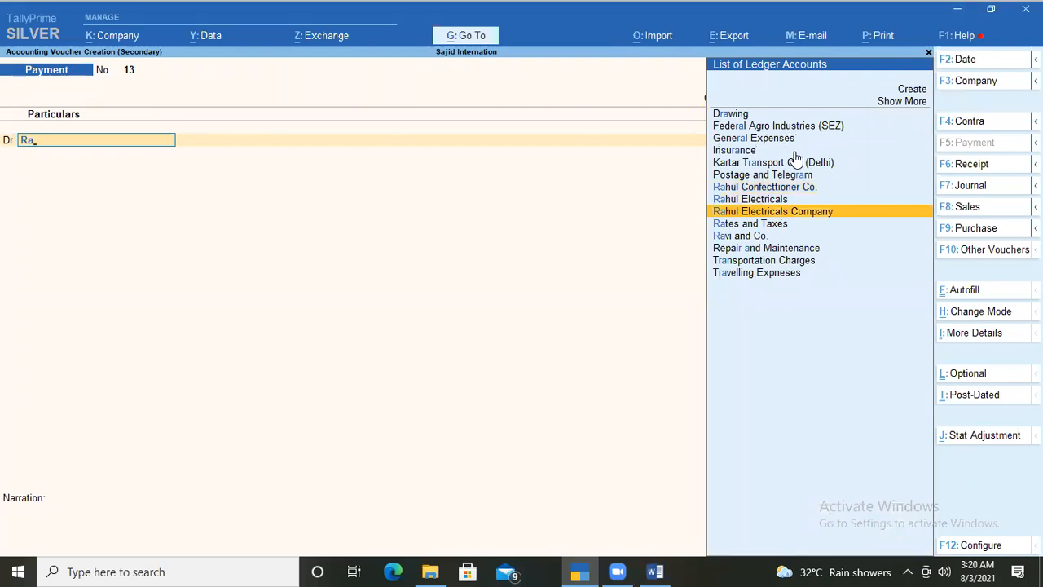
key(Return)
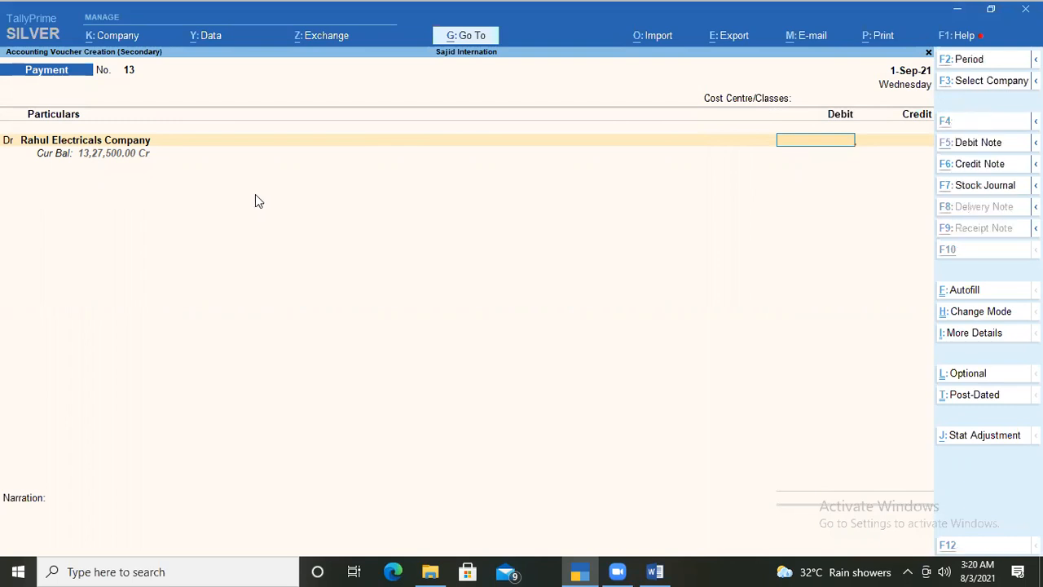
Step: Switch to the Word notes and make the payment line read "Co.paid 50000 against bill no.0129"
key(alt+Tab)
key(Down)
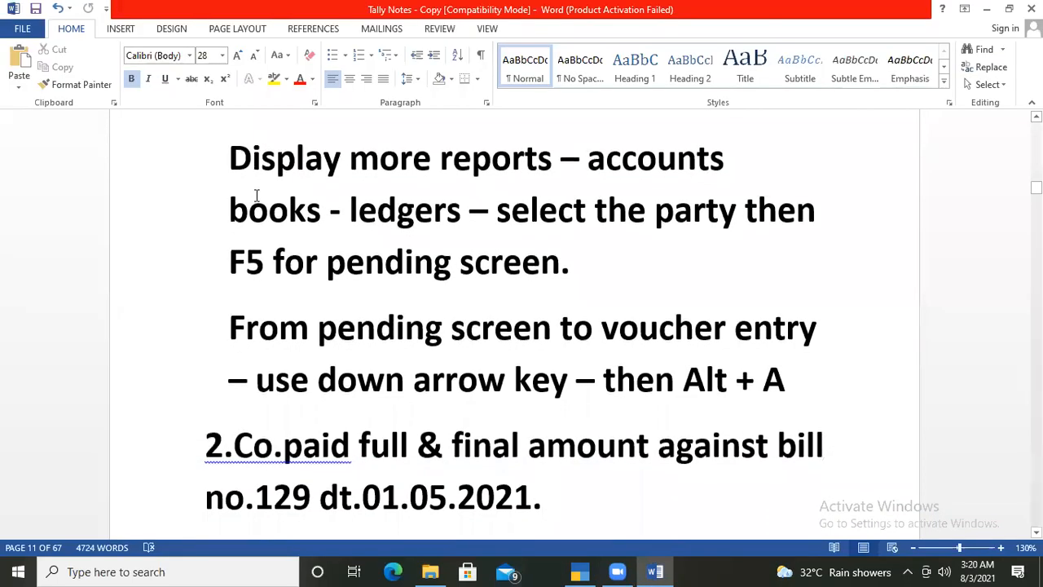
key(Return)
text(Co.paid 50000 against bill no.234)
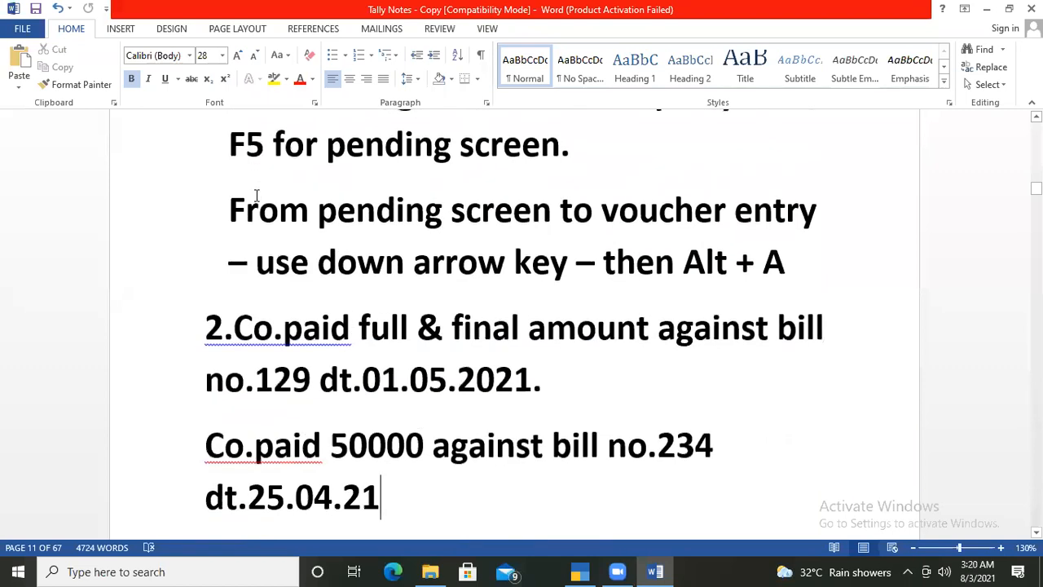
key(Up)
key(End)
key(Up)
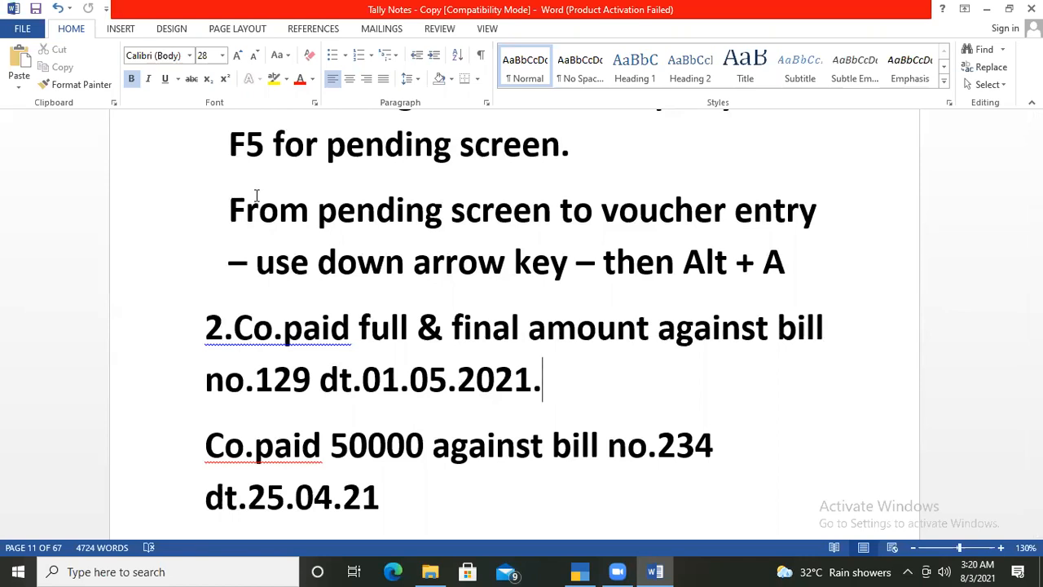
key(Down)
key(Delete)
key(BackSpace)
key(BackSpace)
key(BackSpace)
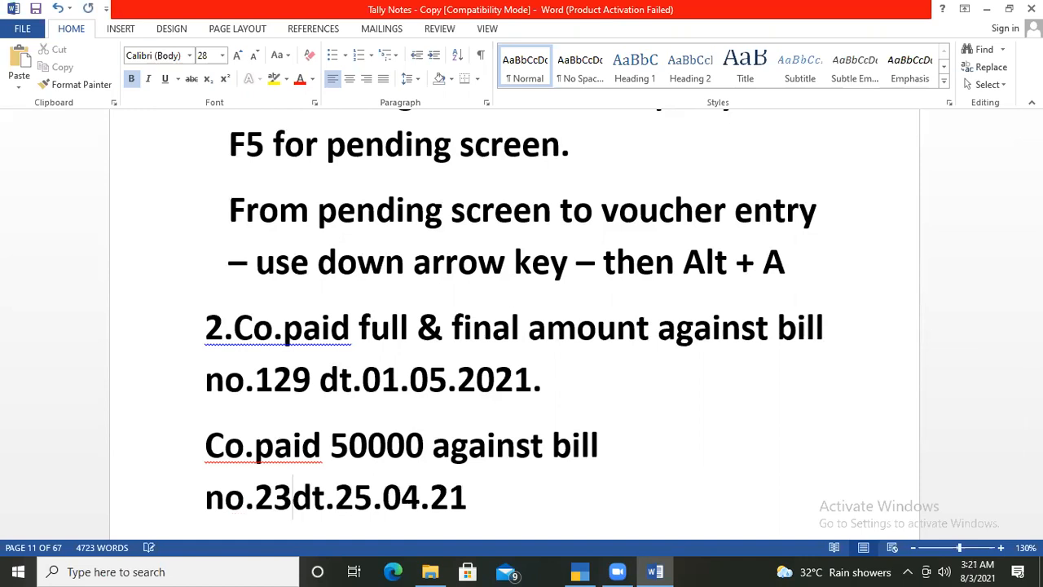
text(0129)
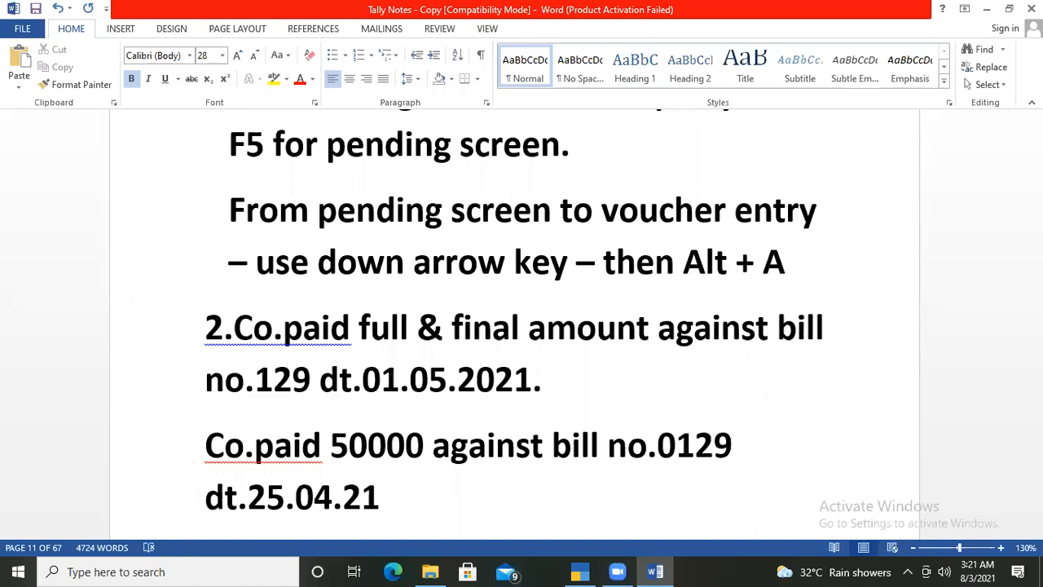
Step: Set the date in the 50000 payment line to 01.09.21 and save the document
key(Right)
key(Right)
key(Right)
key(Right)
key(Right)
key(Right)
key(Right)
key(Right)
key(Left)
key(Left)
key(Left)
key(BackSpace)
key(BackSpace)
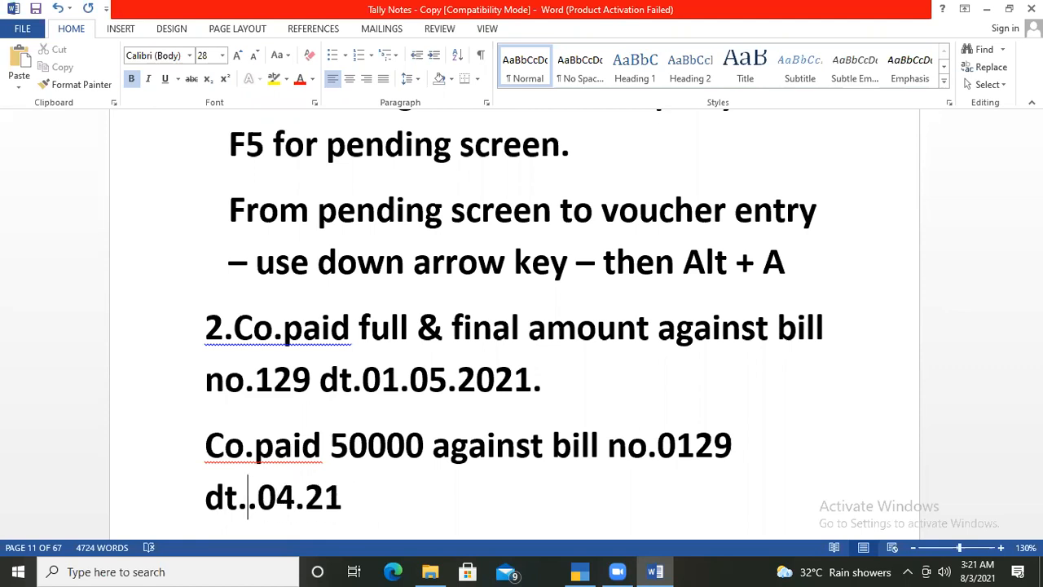
text(01)
key(Right)
key(Right)
key(Right)
key(BackSpace)
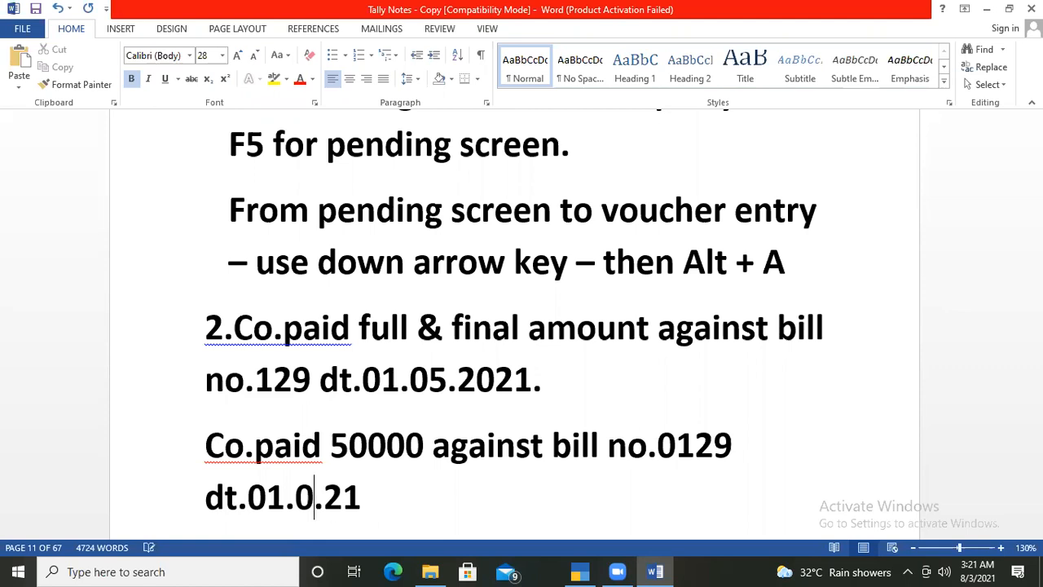
text(9)
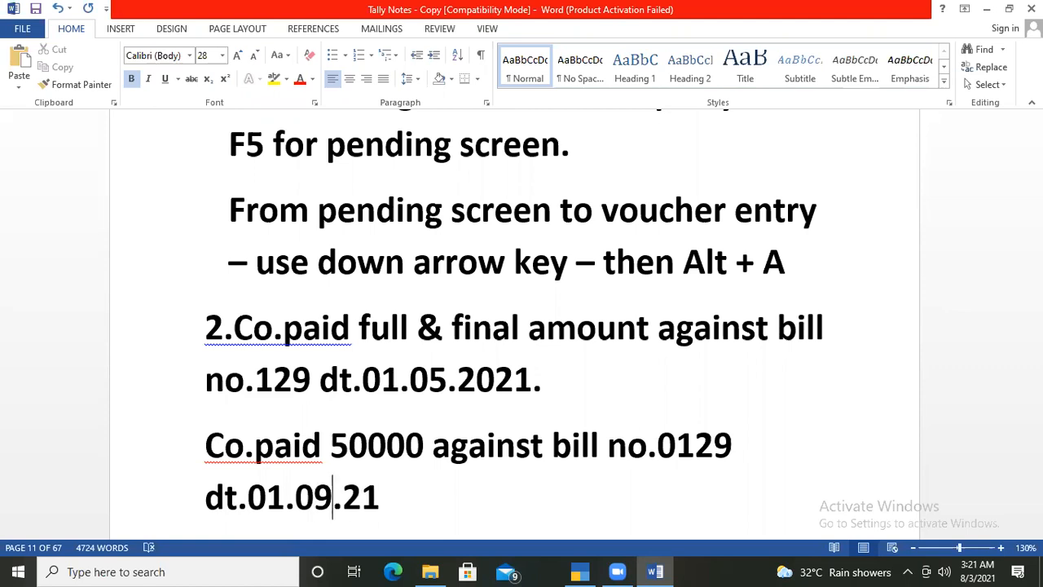
key(ctrl+s)
Step: Switch back to TallyPrime and debit Rahul Electricals Company 50,000, adjusted with Agst Ref to pending bill 0129
key(alt+Tab)
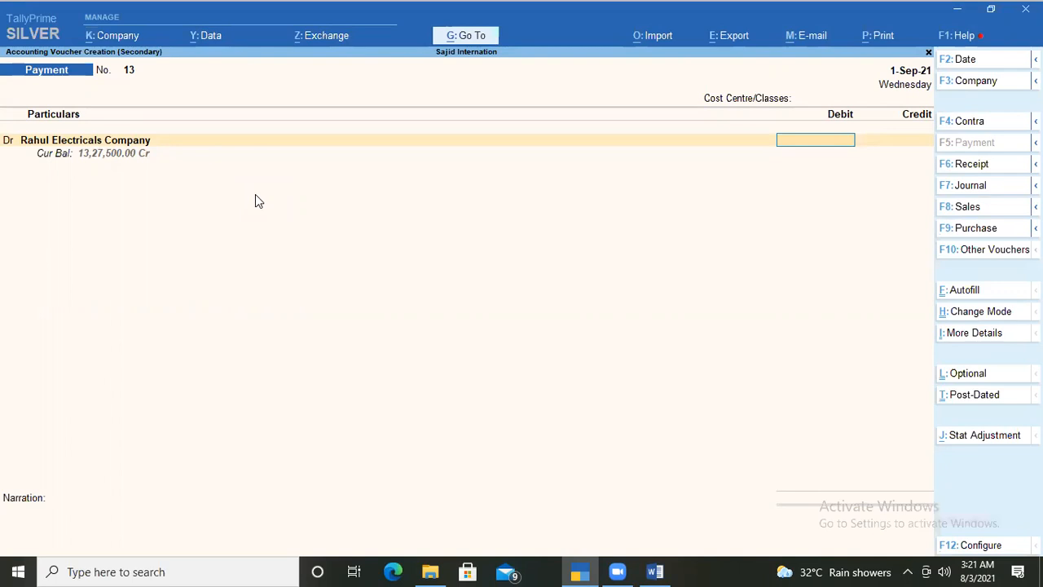
text(0000)
key(Return)
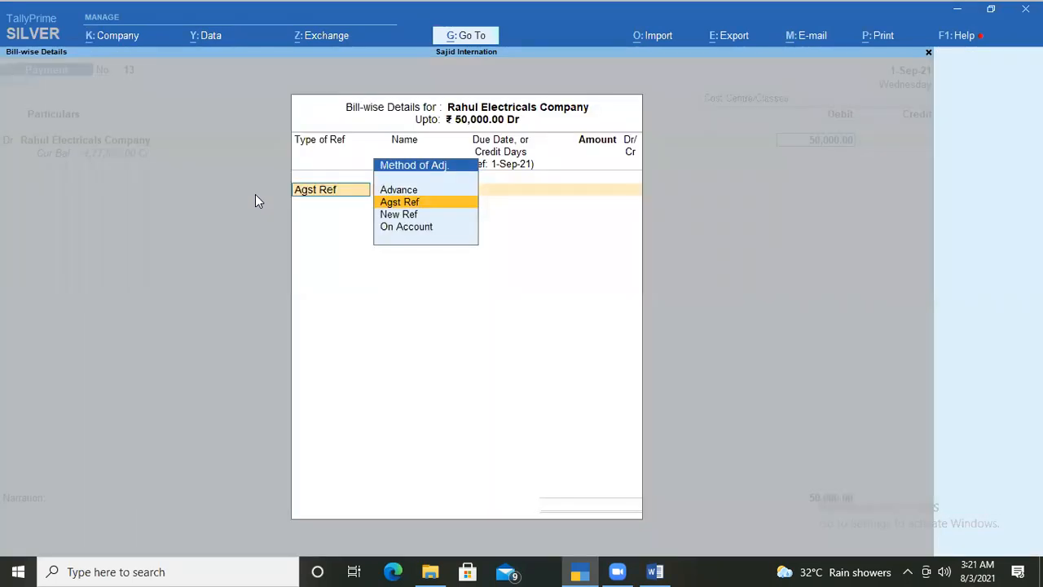
key(Return)
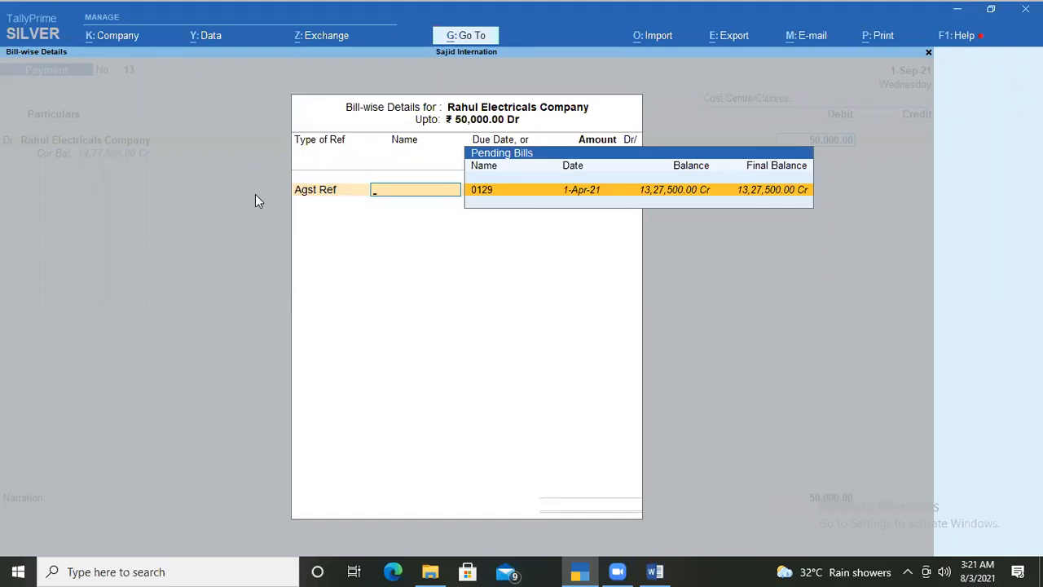
key(Return)
key(Return)
key(Return)
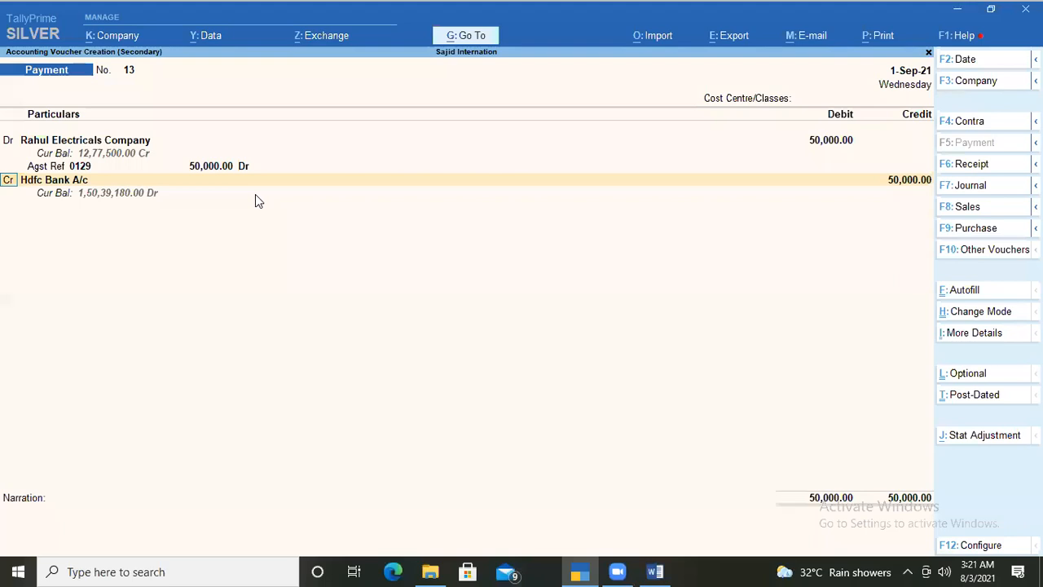
Step: Credit 50,000 to Hdfc Bank A/c and accept the cheque allocation with instrument date 1-Sep-21
key(Return)
key(Return)
key(Return)
key(Return)
key(Return)
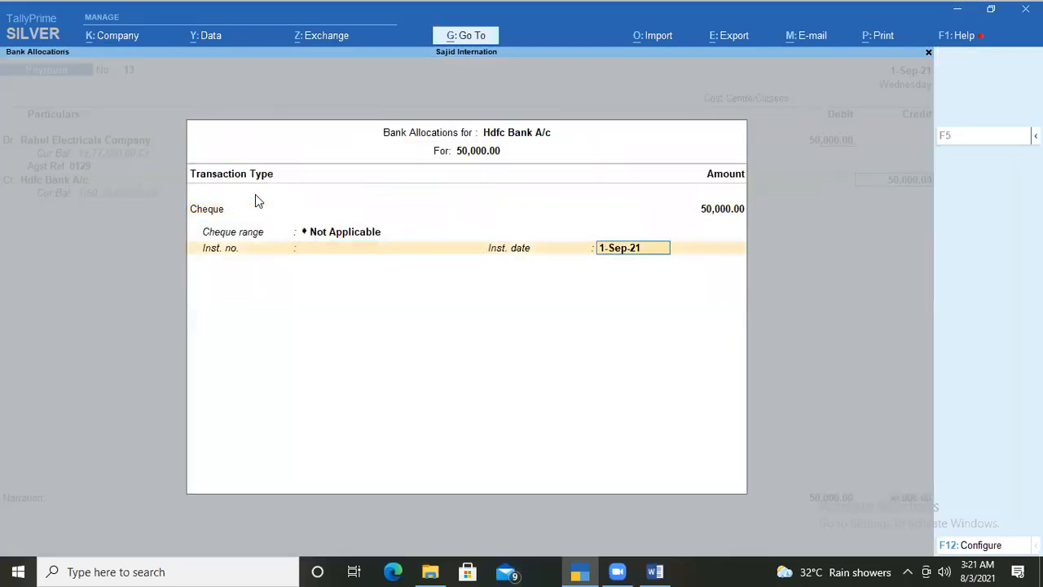
key(Return)
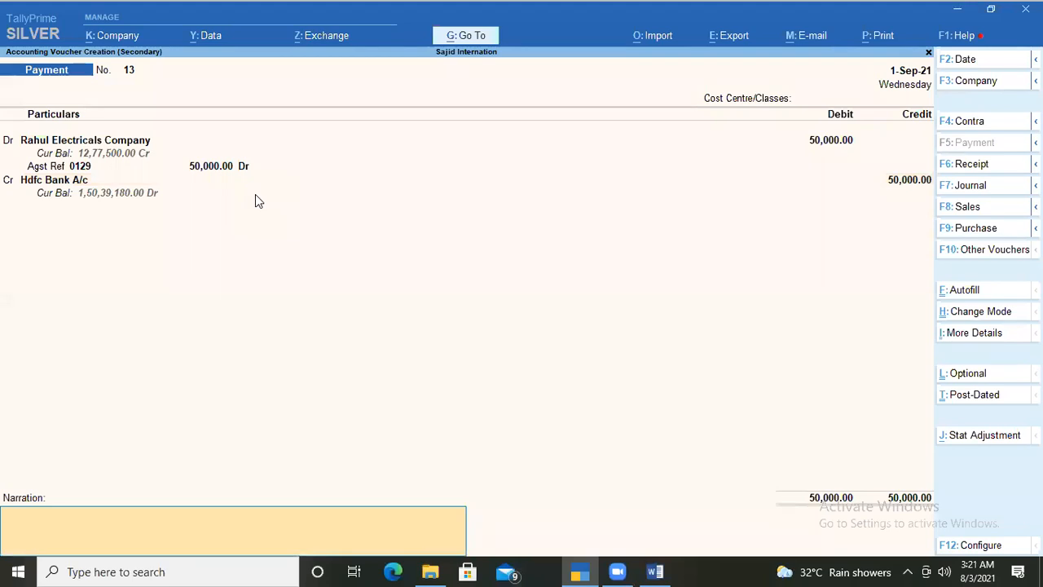
Step: Enter the narration "being amount paid against invoice no.0129" and accept the payment voucher
text(being amount paid against invoice no.0129)
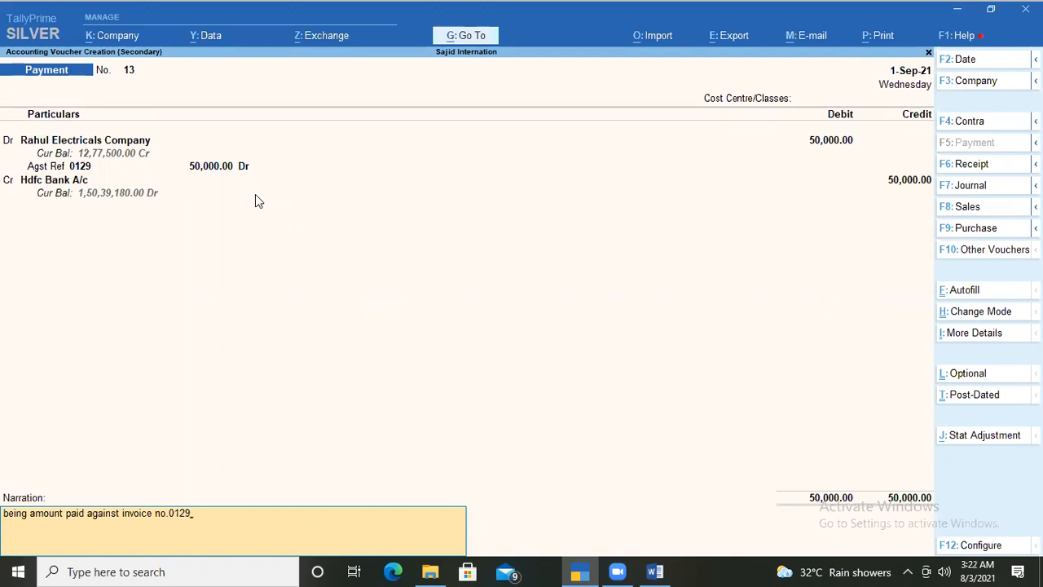
key(Return)
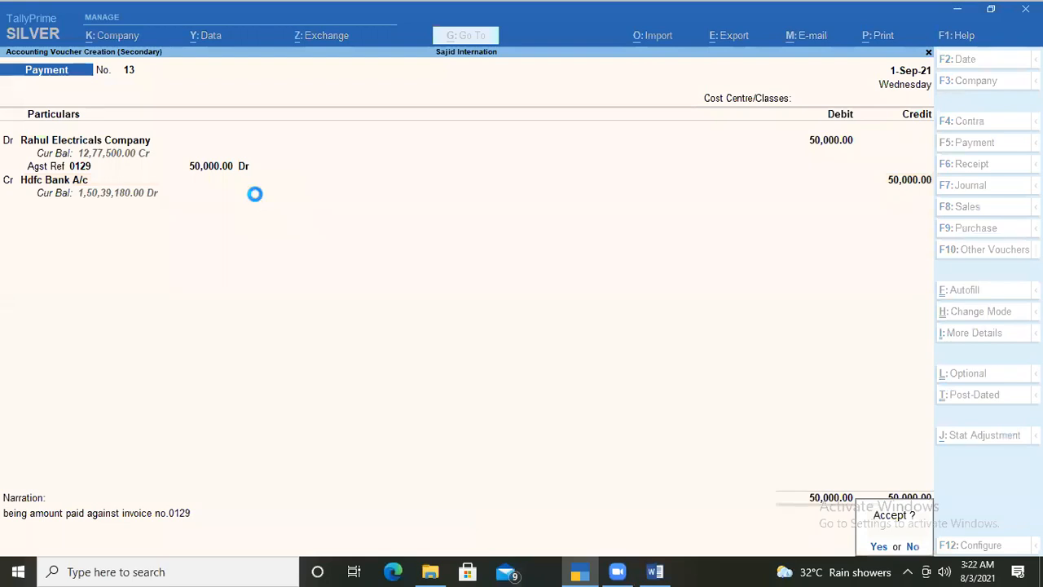
key(Return)
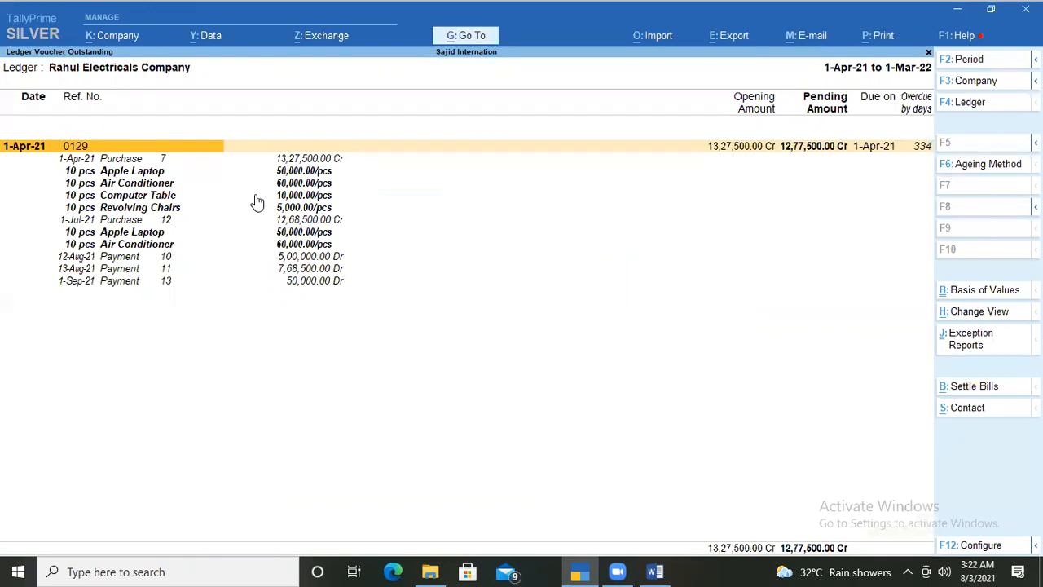
Step: Add a new payment voucher from the 1-Sep-21 payment entry in the Rahul Electricals Company outstanding report
key(Down)
key(Down)
key(Up)
key(Up)
key(Down)
key(Down)
key(Down)
key(Down)
key(Down)
key(Down)
key(Down)
key(Down)
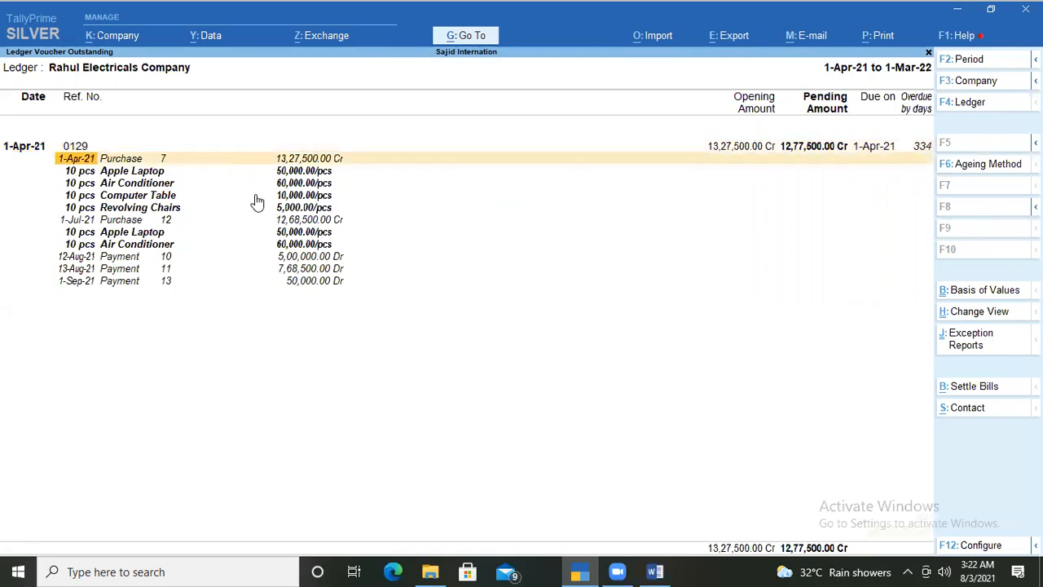
key(Down)
key(Down)
key(Down)
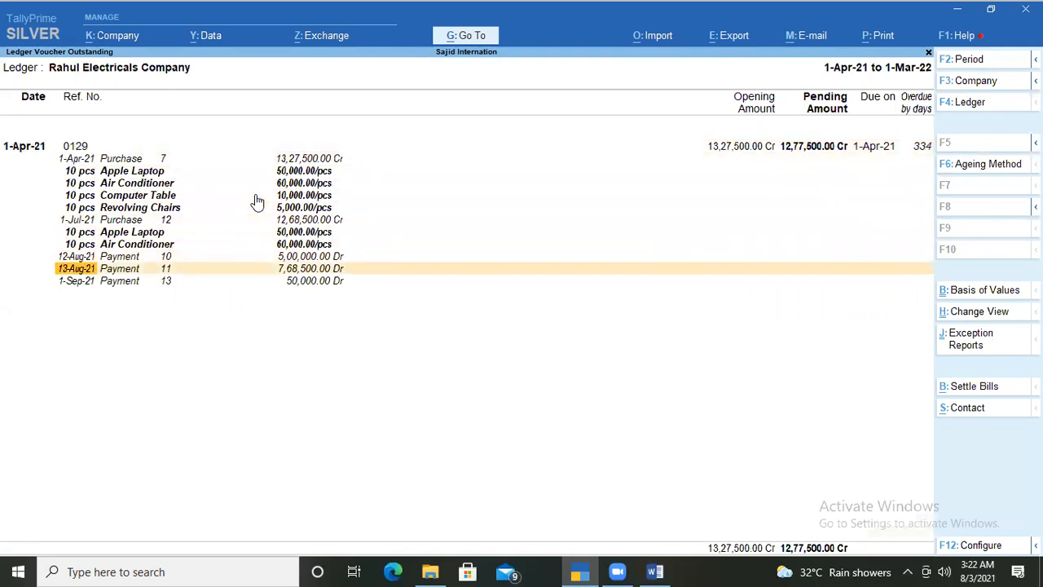
key(alt)
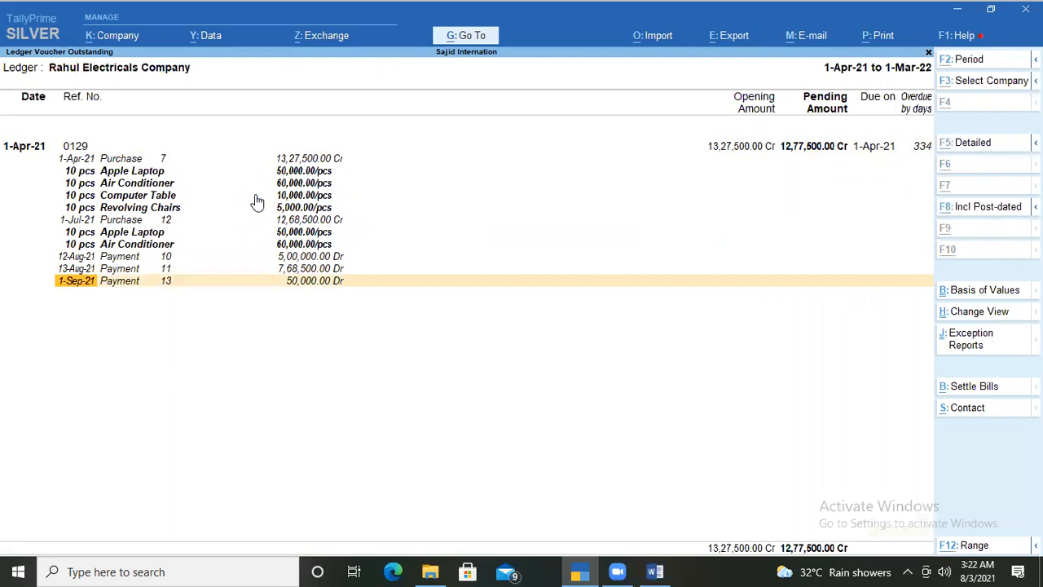
key(alt+b)
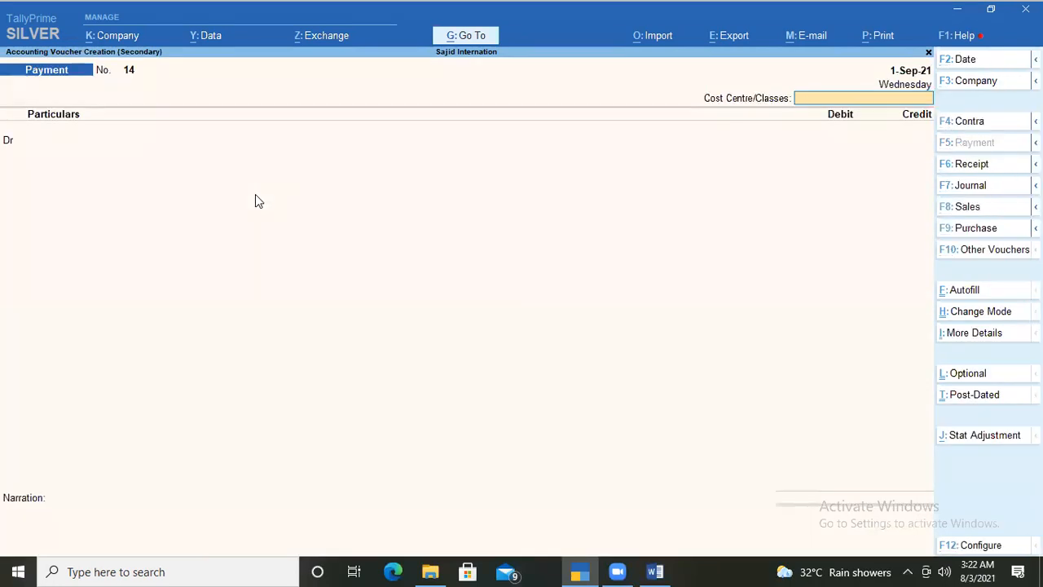
Step: Set the voucher date to 1-Oct-21 and choose Rahul Electricals Company as the debit ledger
key(F2)
text(1)
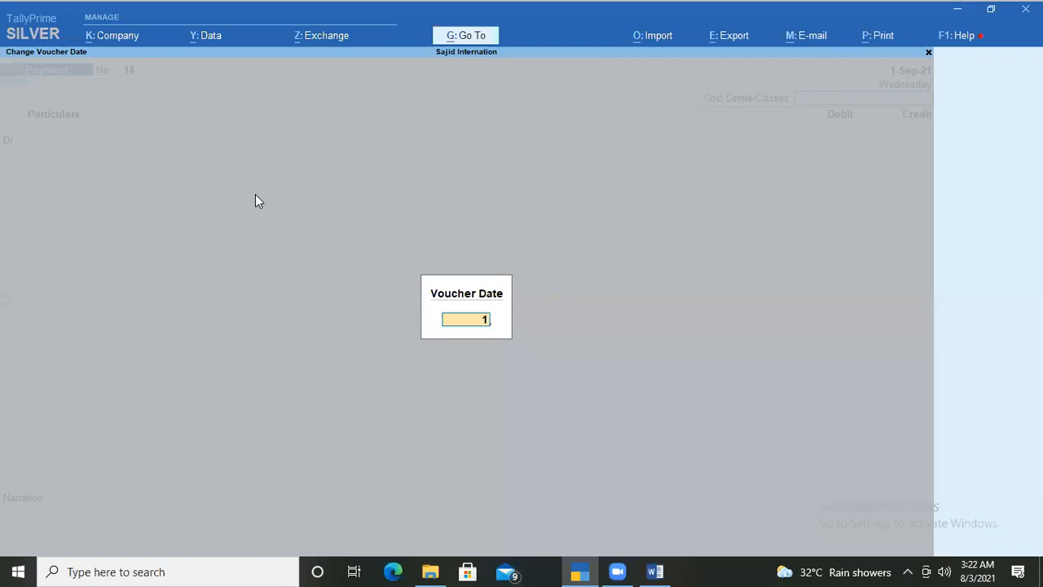
text( 10 21)
key(Return)
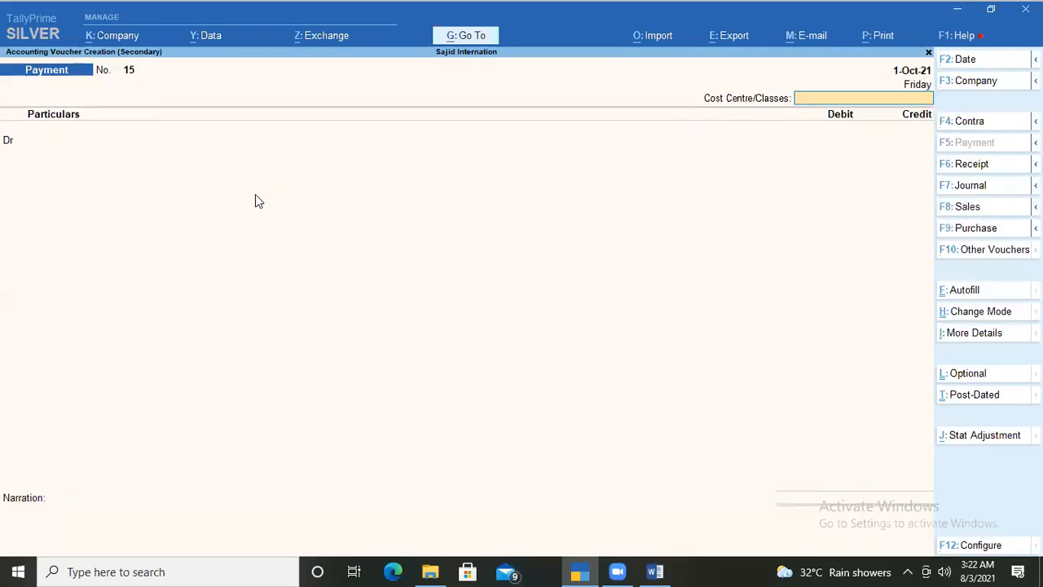
key(ctrl+r)
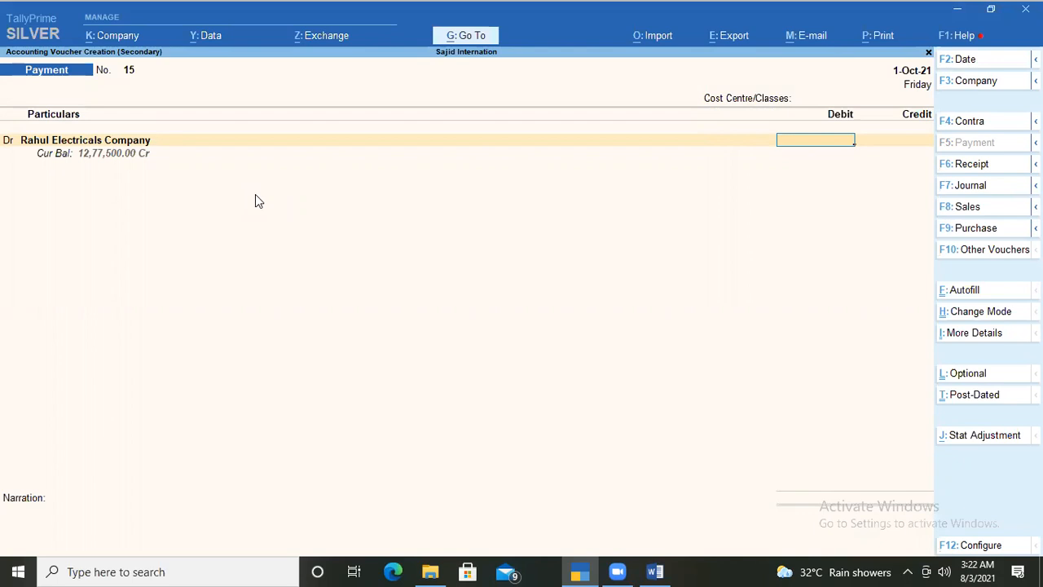
Step: Enter a debit of 7,80,000 for Rahul Electricals Company, adjusted with Agst Ref to pending bill 0129
text(7)
text(8)
text(000)
key(Return)
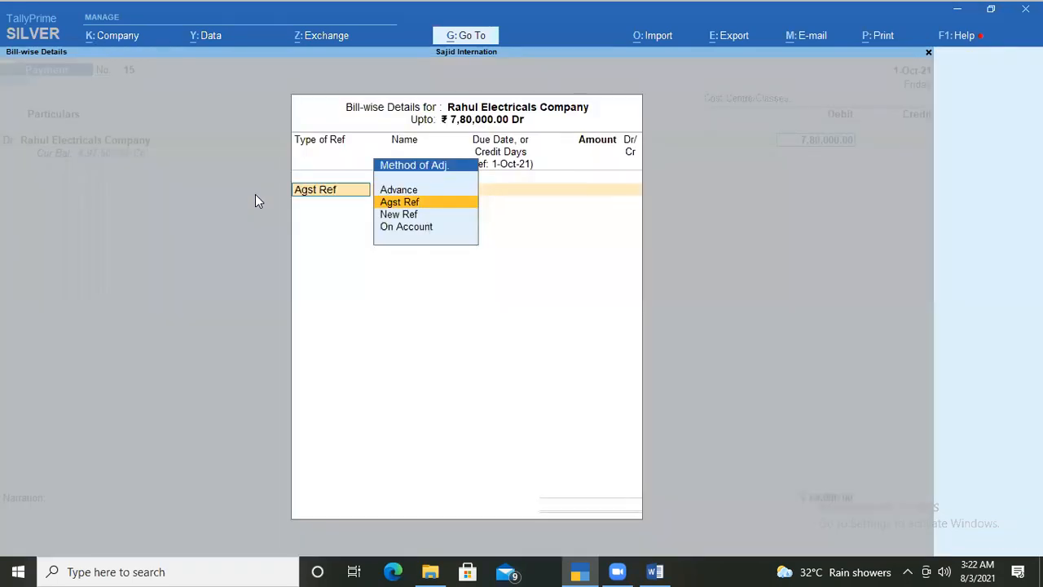
key(Return)
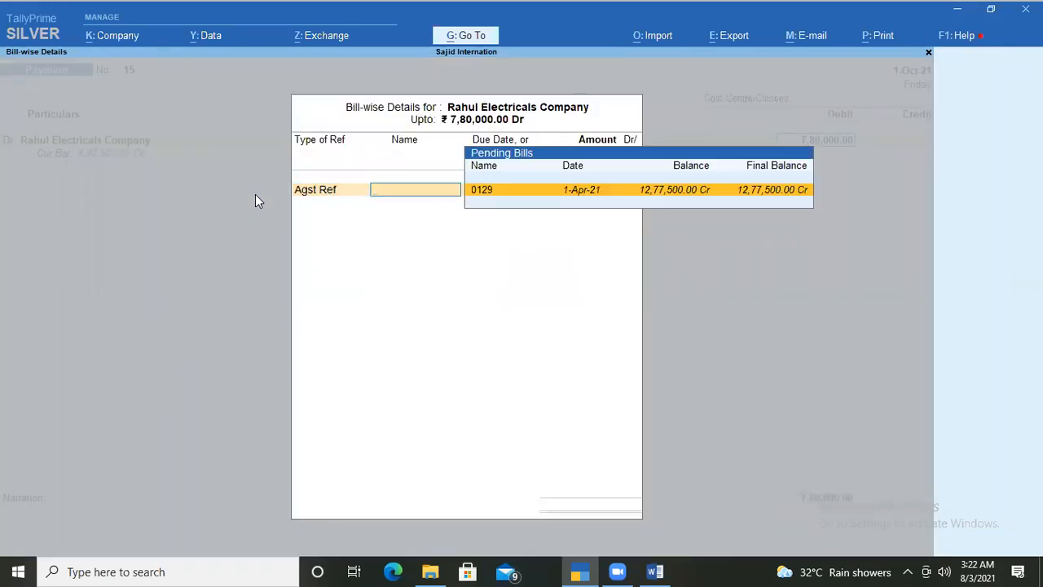
key(Return)
key(Return)
key(Return)
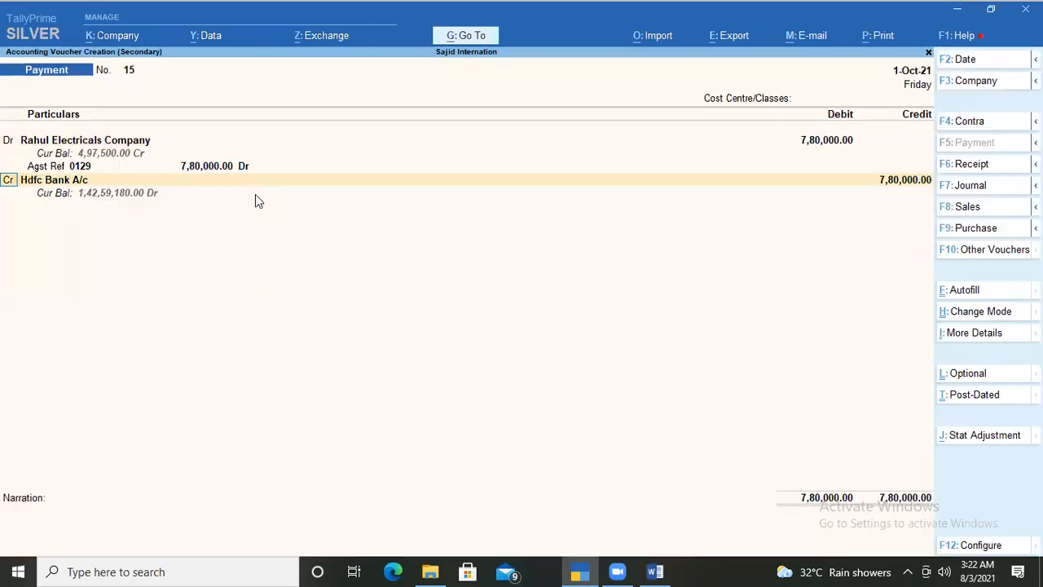
Step: Credit 7,80,000 to Hdfc Bank A/c and accept the cheque allocation with instrument date 1-Oct-21
key(Return)
key(Return)
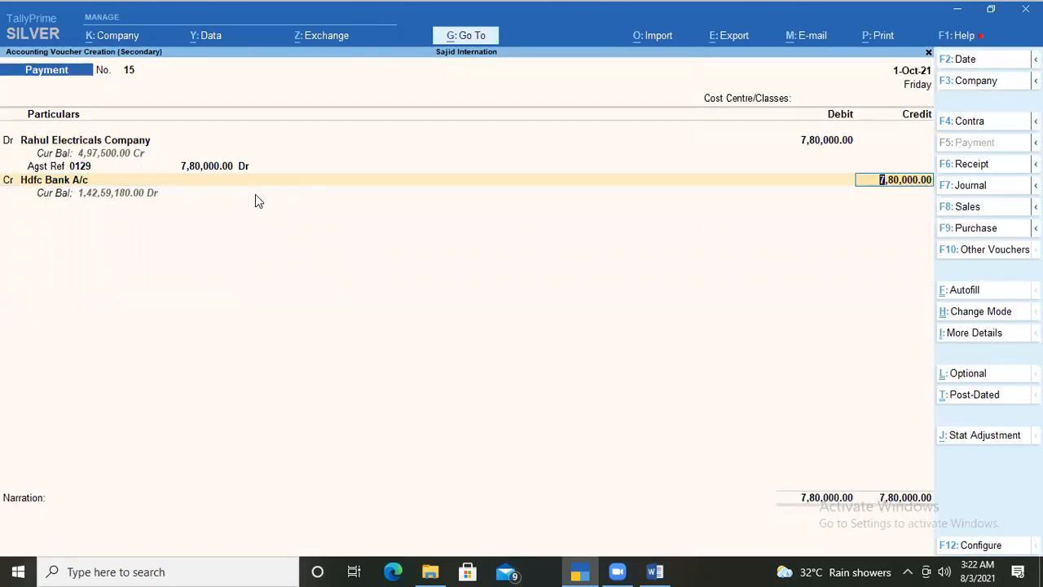
key(Return)
key(Return)
key(Return)
key(Return)
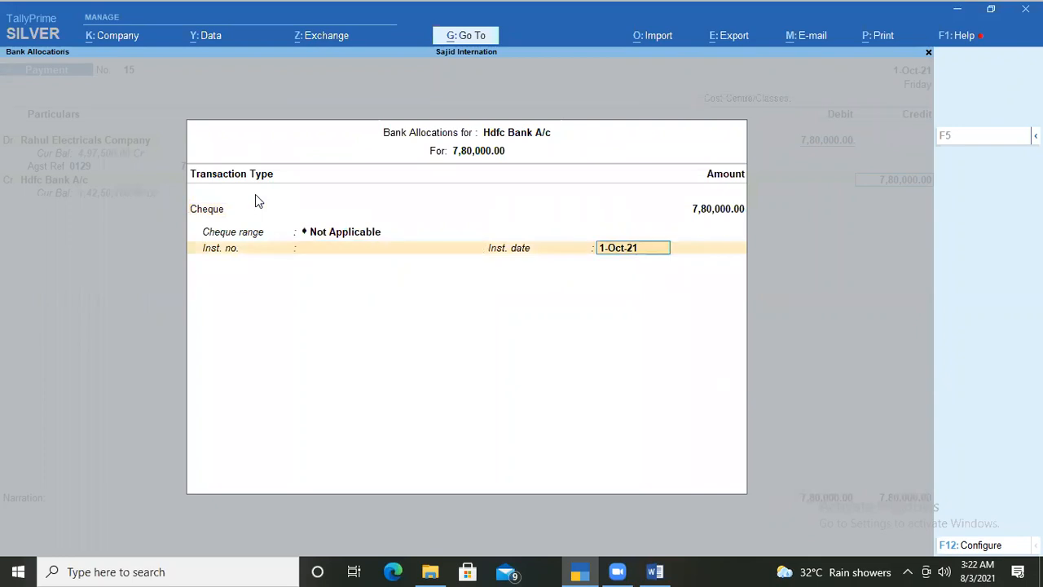
key(Return)
Step: Reuse the previous narration "being amount paid against invoice no.0129" and accept the 7,80,000 payment voucher
key(ctrl+r)
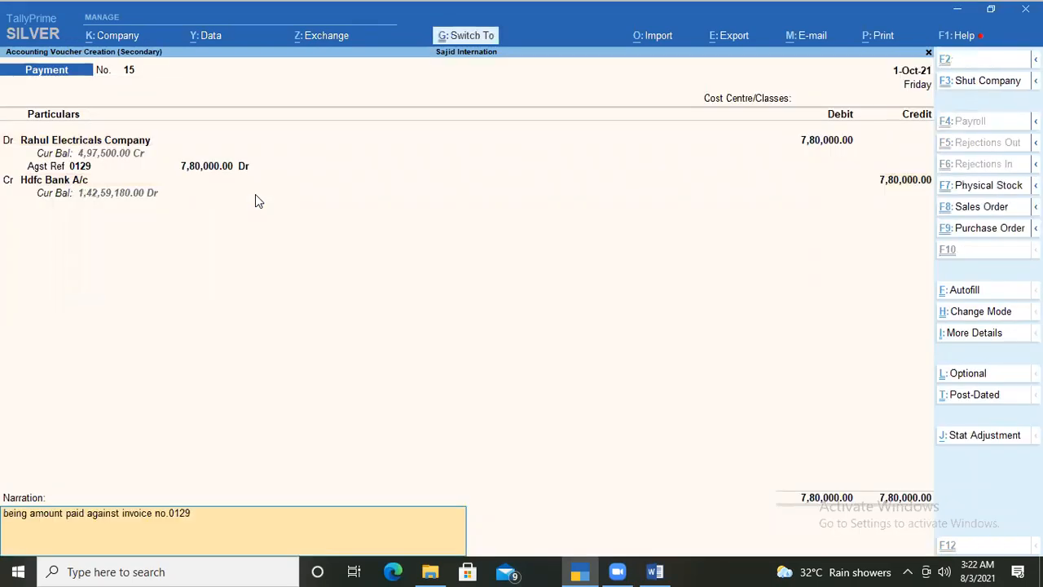
key(Return)
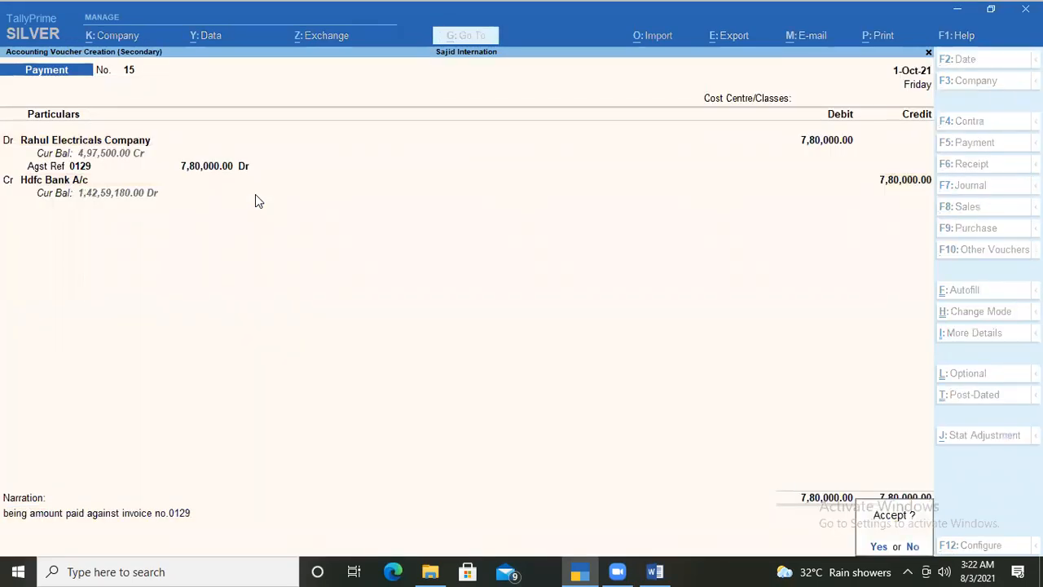
key(y)
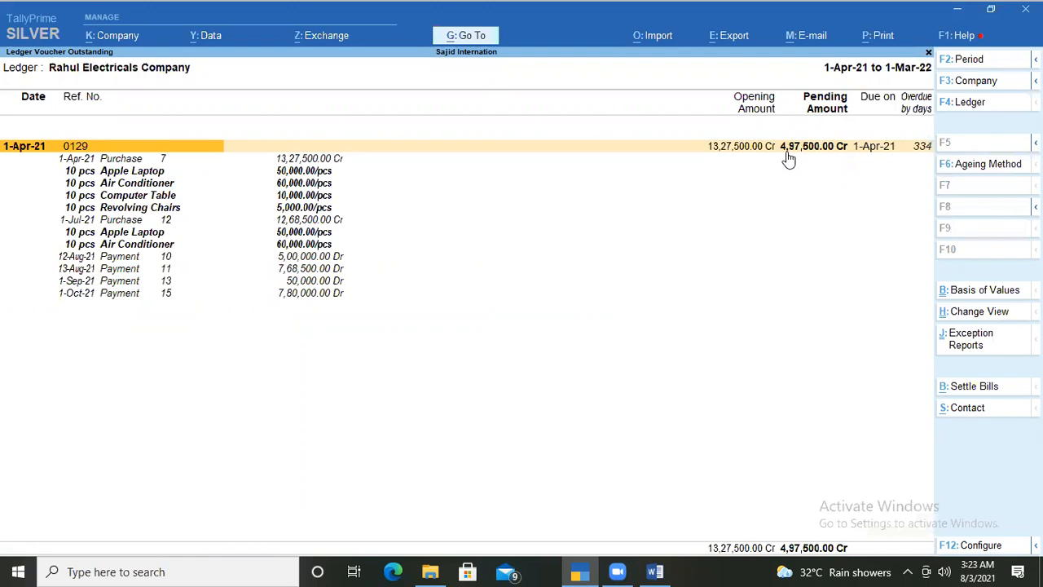
Step: Add a new payment voucher from the 1-Oct-21 payment line under bill 0129
key(Down)
key(Down)
key(Down)
key(Down)
key(Down)
key(Down)
key(Down)
key(Down)
key(Down)
key(Down)
key(Down)
key(Down)
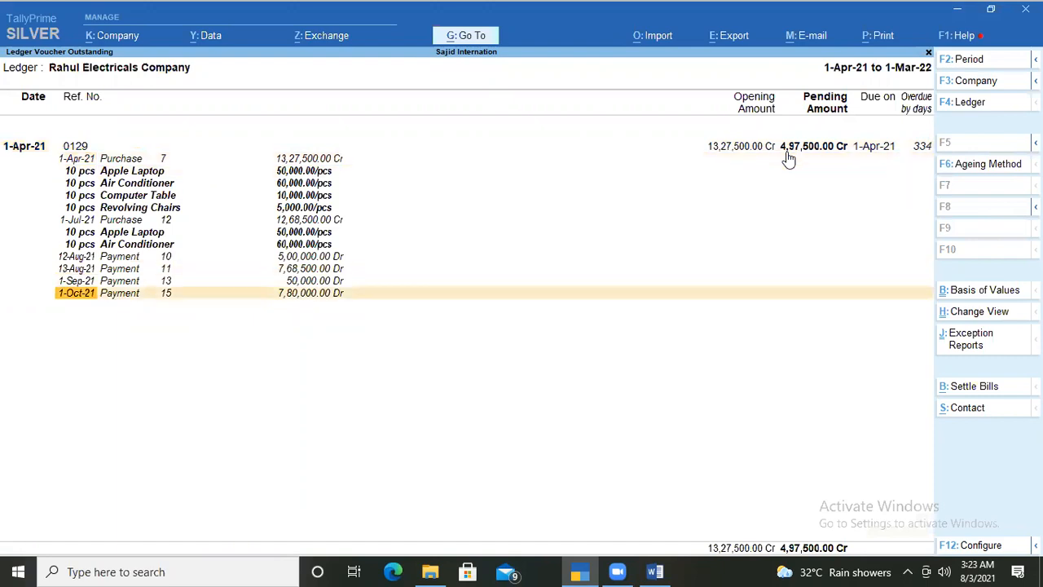
key(alt+a)
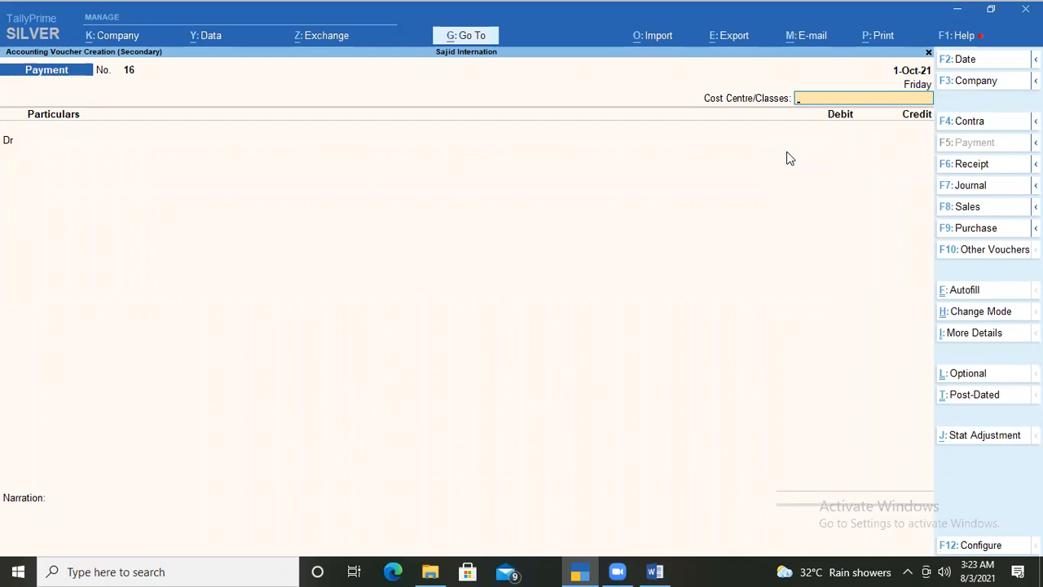
Step: Set the voucher date to 10-Dec-21 and choose Rahul Electricals Company as the debit ledger
key(F2)
text(1)
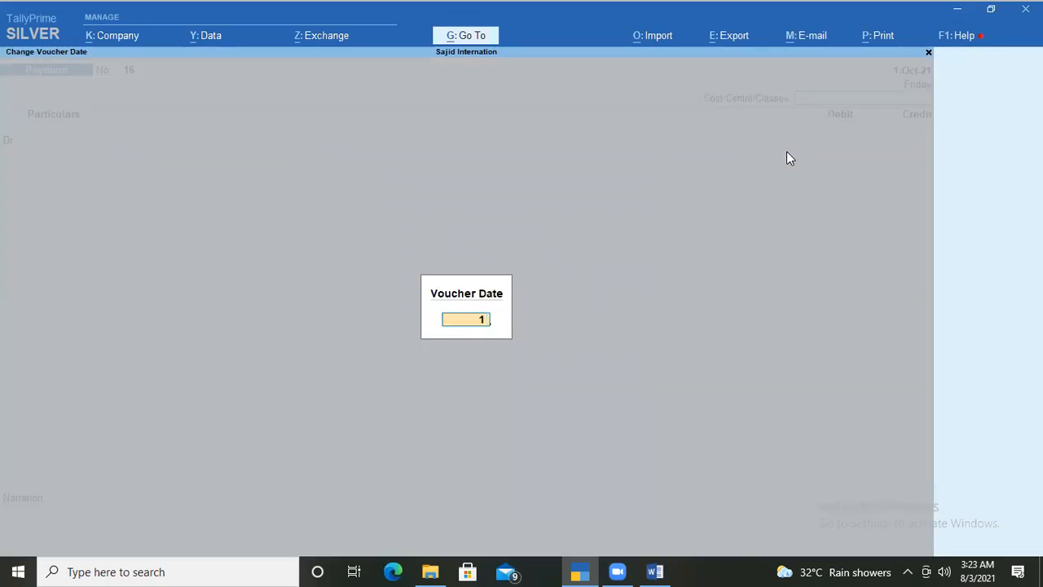
key(BackSpace)
text(0 12)
key(Return)
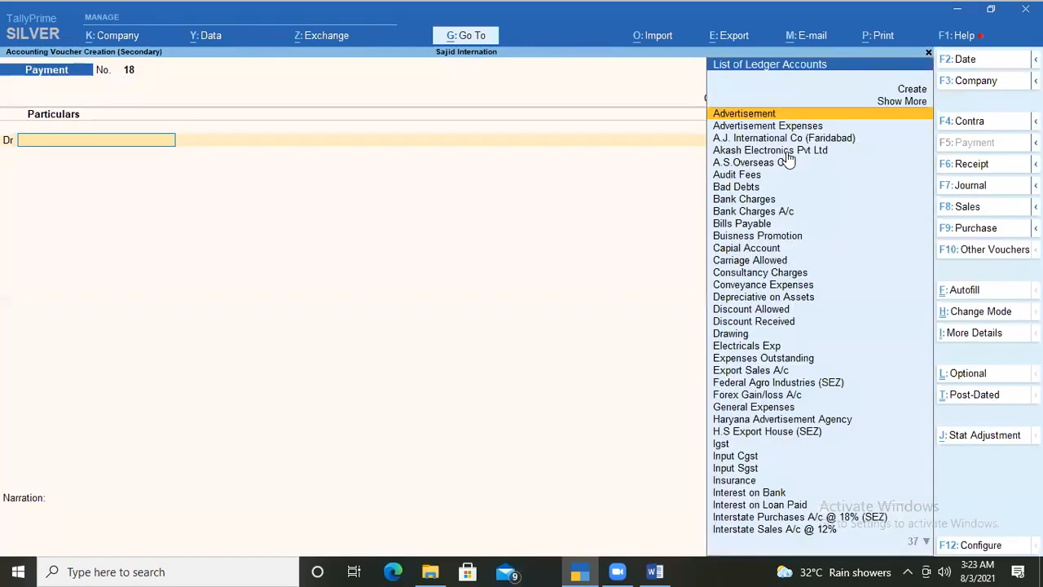
text(rahul)
key(Return)
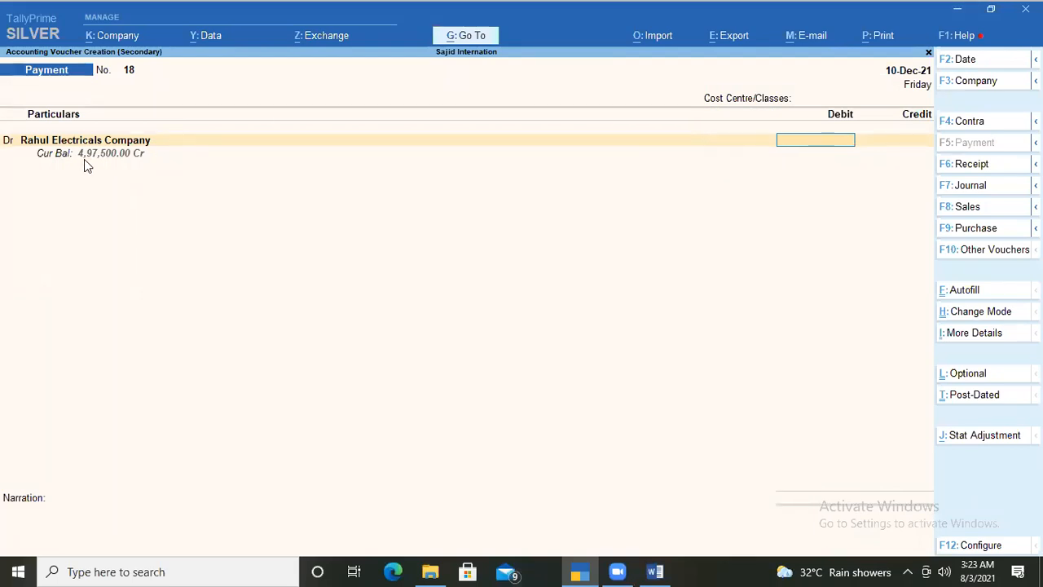
Step: Enter a debit of 4,00,000 for Rahul Electricals Company, adjusted with Agst Ref to pending bill 0129
text(4,00,000)
key(Return)
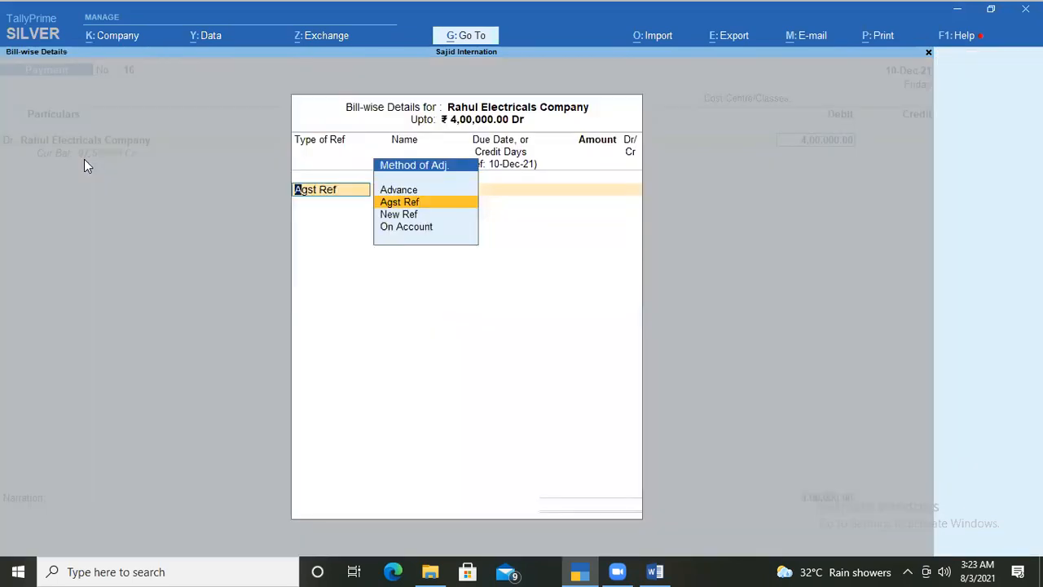
key(Return)
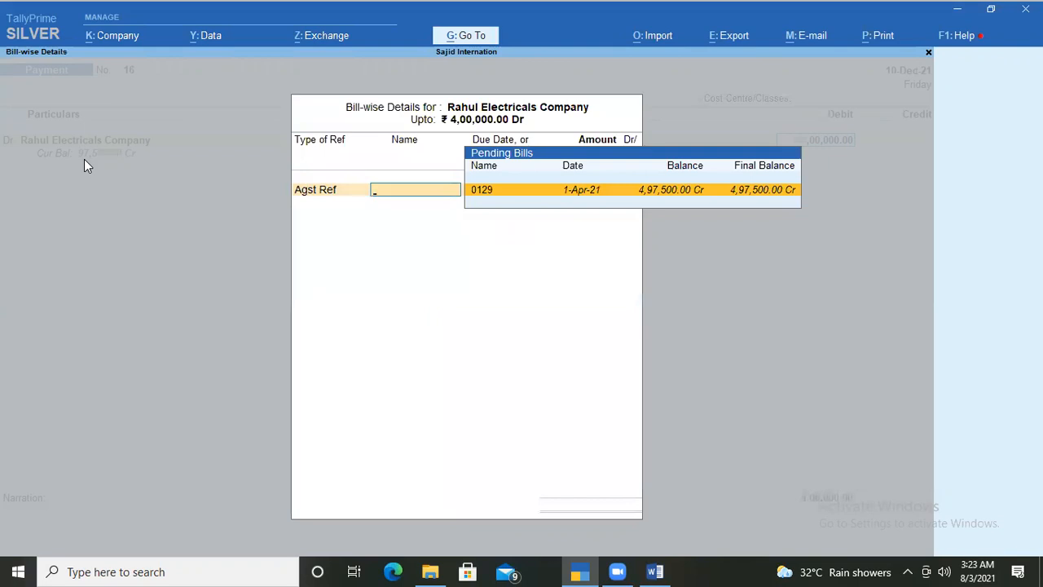
key(Return)
key(Return)
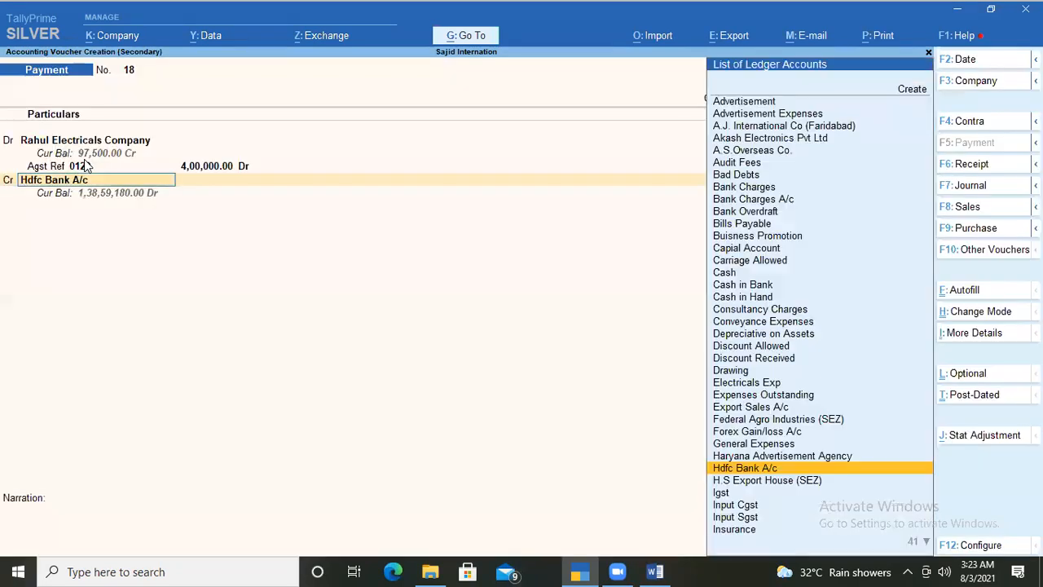
Step: Credit 4,00,000 to Hdfc Bank A/c and accept its bank allocation
key(Return)
key(Return)
key(Return)
key(Return)
key(Return)
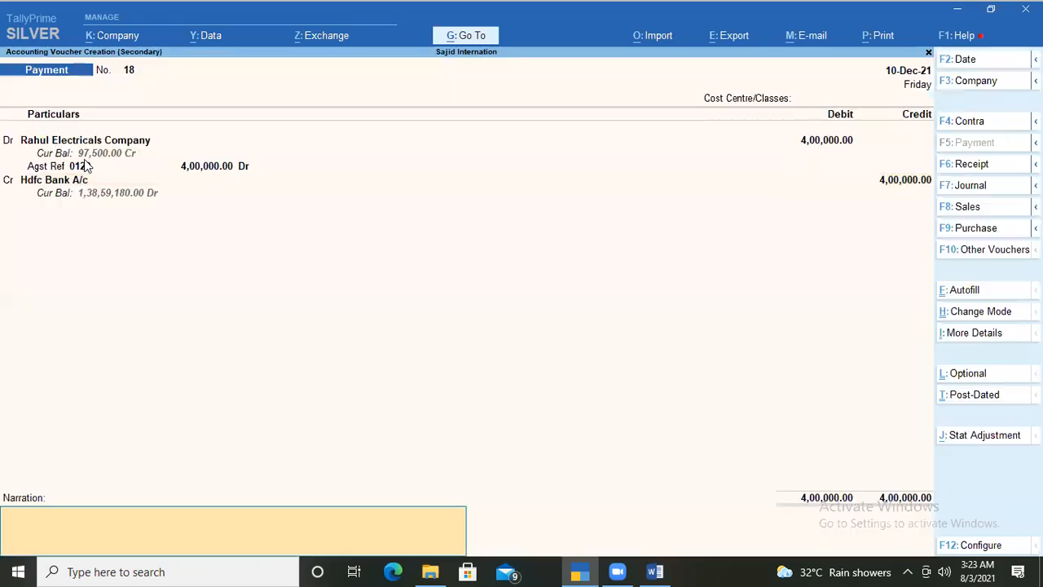
Step: Enter the narration "being amount paid against invoice no.0129" and accept the 4,00,000 payment voucher
text(being amount paid against invoice no.0129)
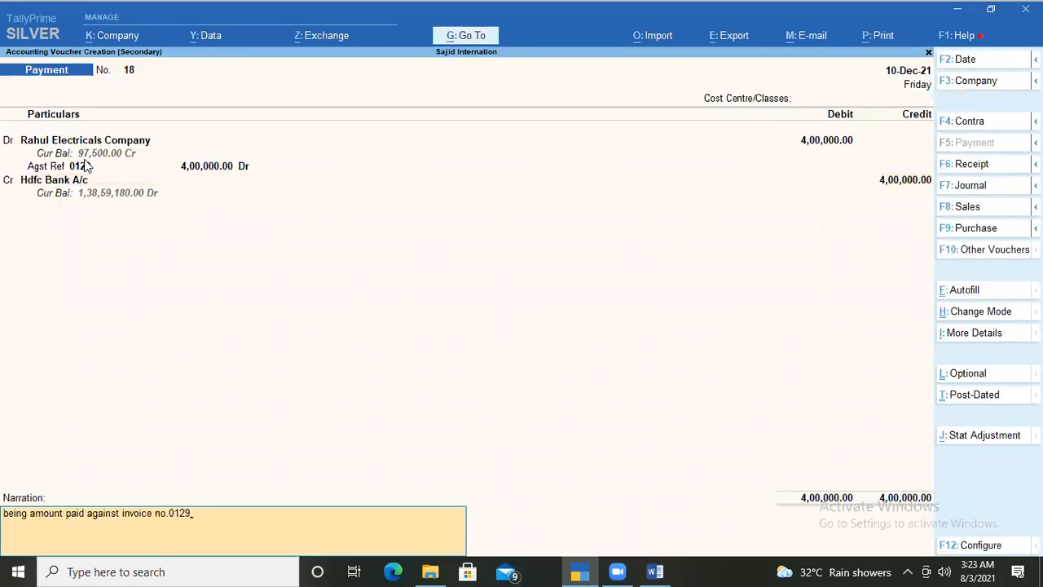
key(Return)
key(Return)
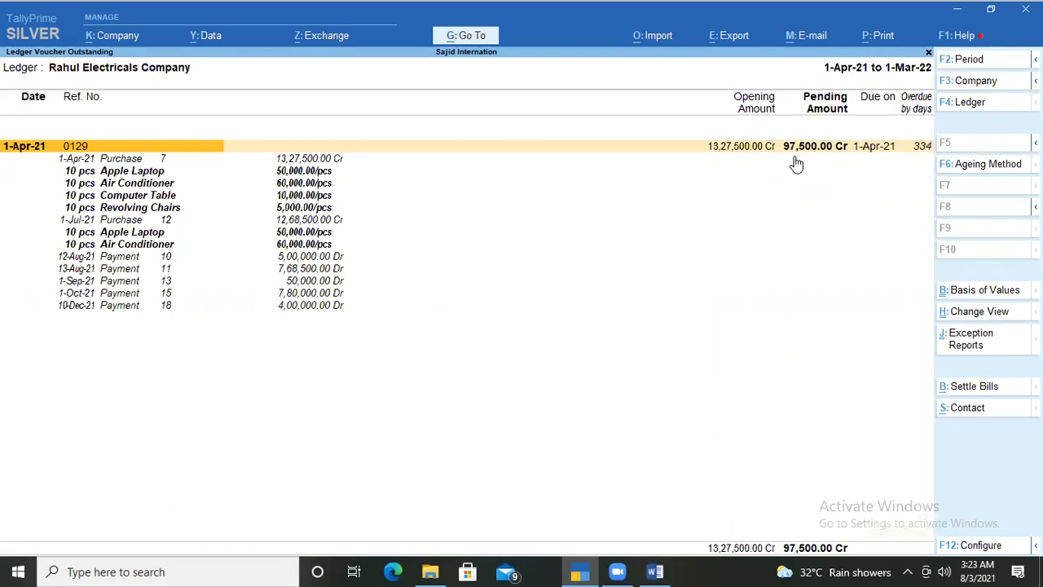
Step: Add another payment voucher from the 10-Dec-21 payment line under bill 0129
key(Down)
key(Down)
key(Down)
key(Down)
key(Down)
key(Down)
key(Down)
key(Down)
key(Down)
key(Down)
key(Down)
key(Down)
key(Down)
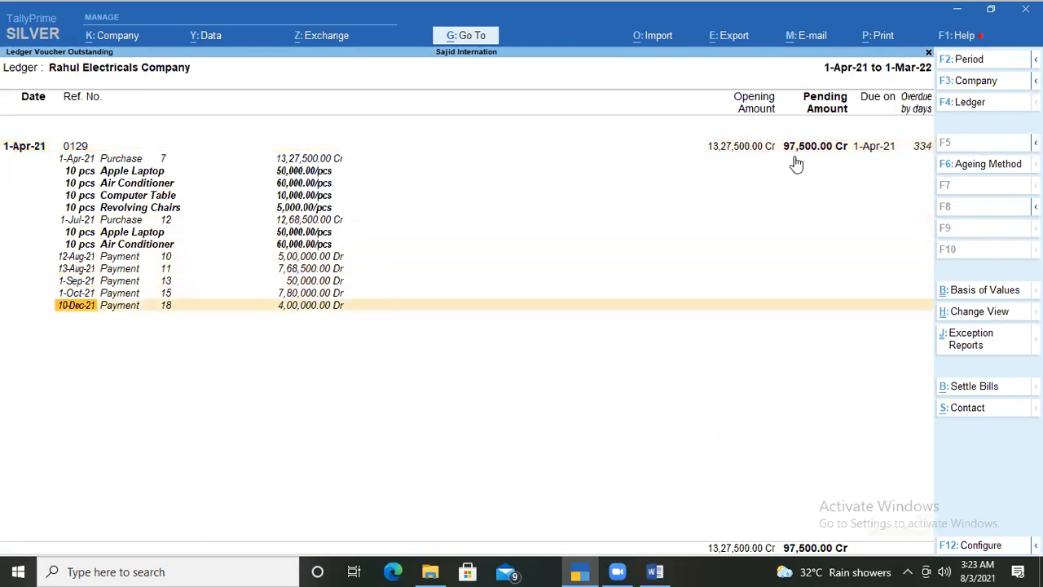
key(alt+a)
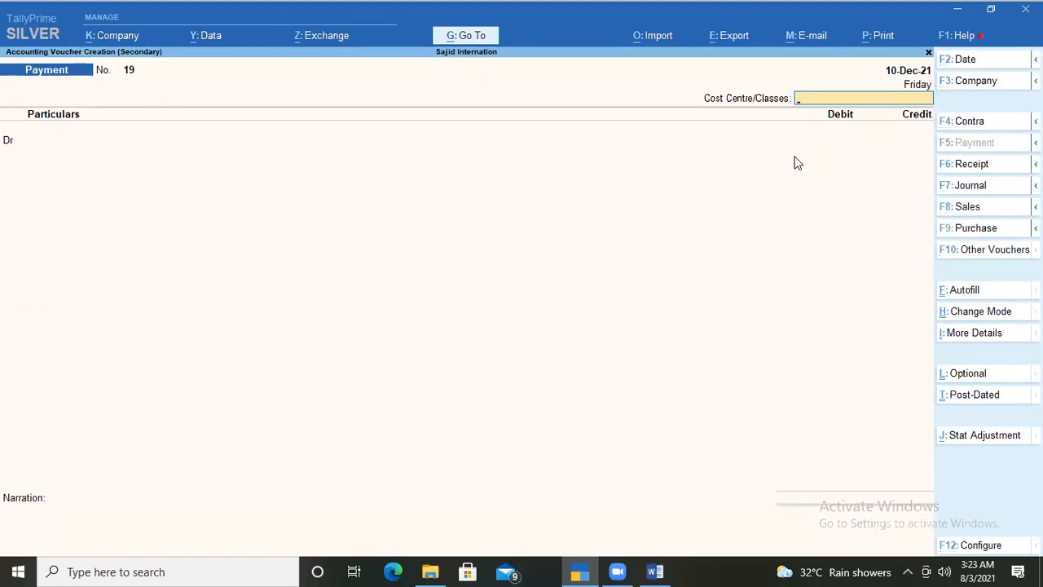
Step: Debit Rahul Electricals Company with 97,500, cost centre Not Applicable, adjusted with Agst Ref to pending bill 0129
key(Return)
text(rahul)
key(Return)
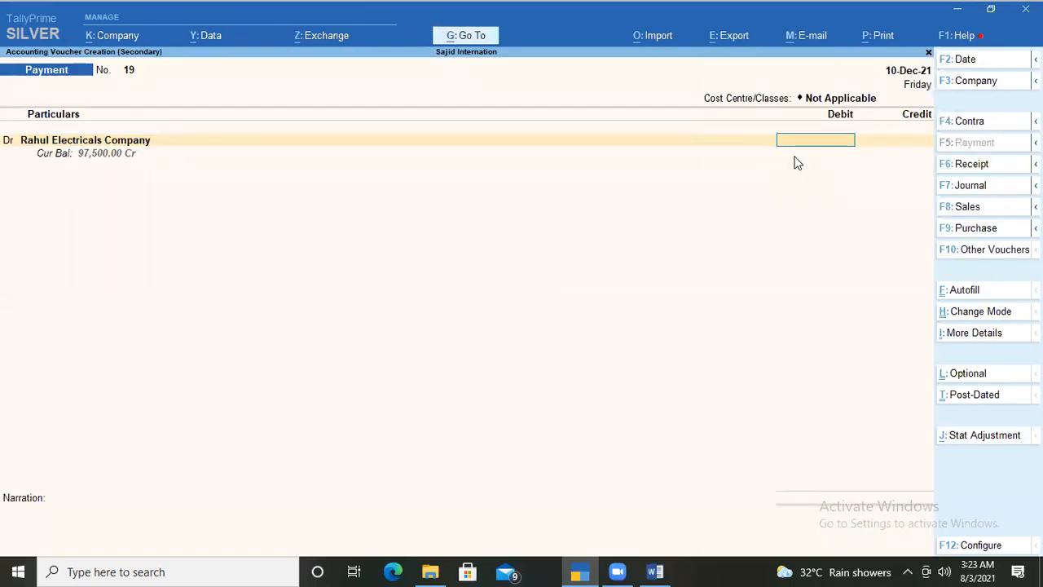
text(97500)
key(Return)
key(Return)
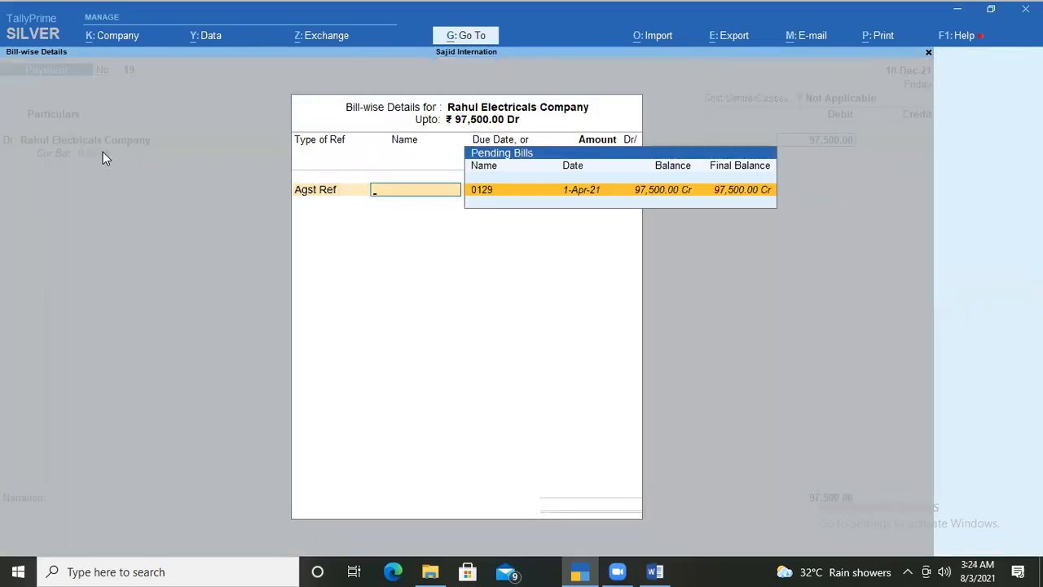
key(Return)
key(Return)
Step: Credit 97,500 to Hdfc Bank A/c and accept the cheque allocation with instrument date 10-Dec-21 and no instrument number
key(Return)
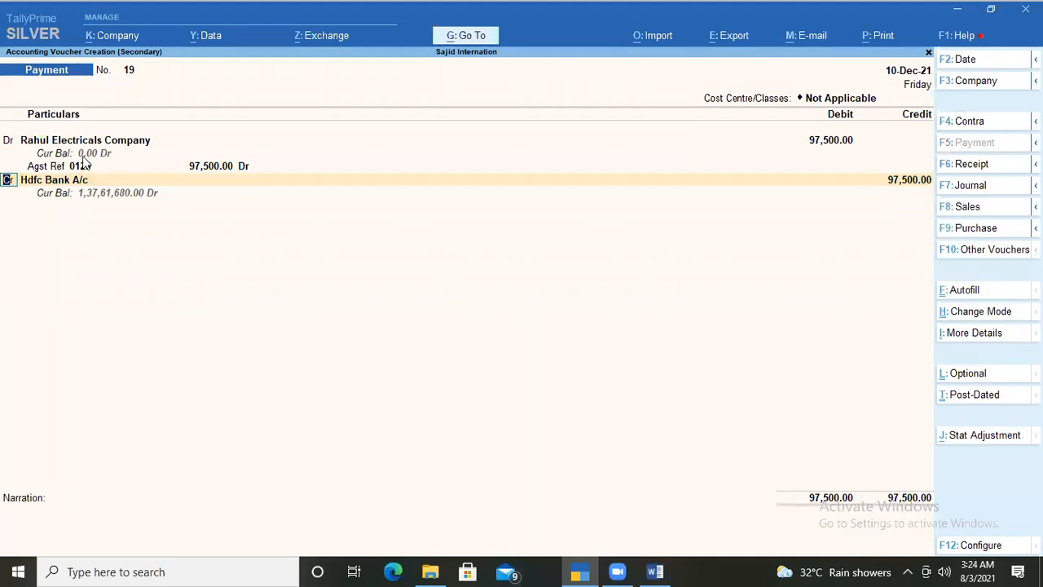
key(Return)
key(Return)
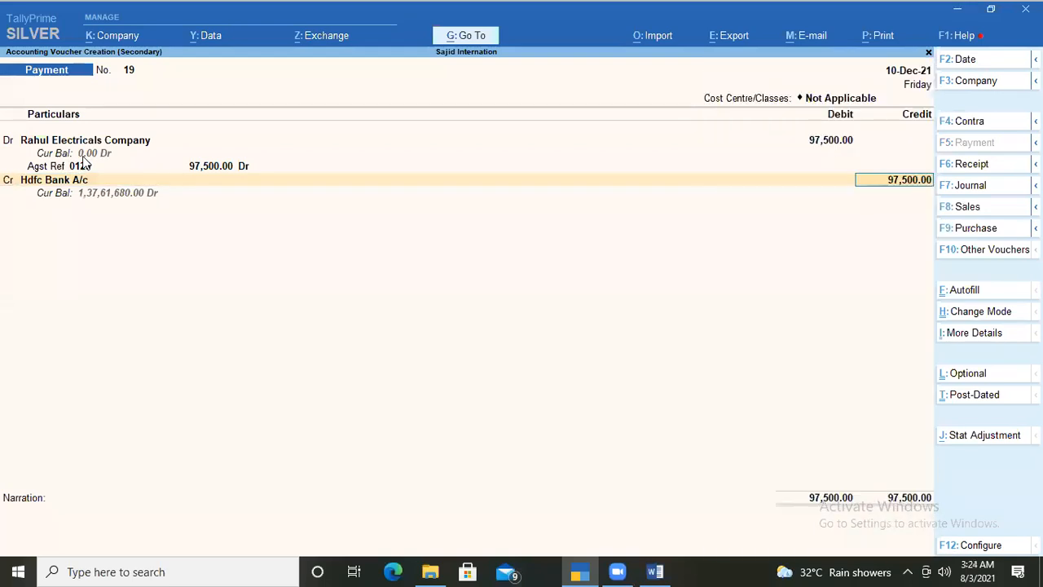
key(Return)
key(Return)
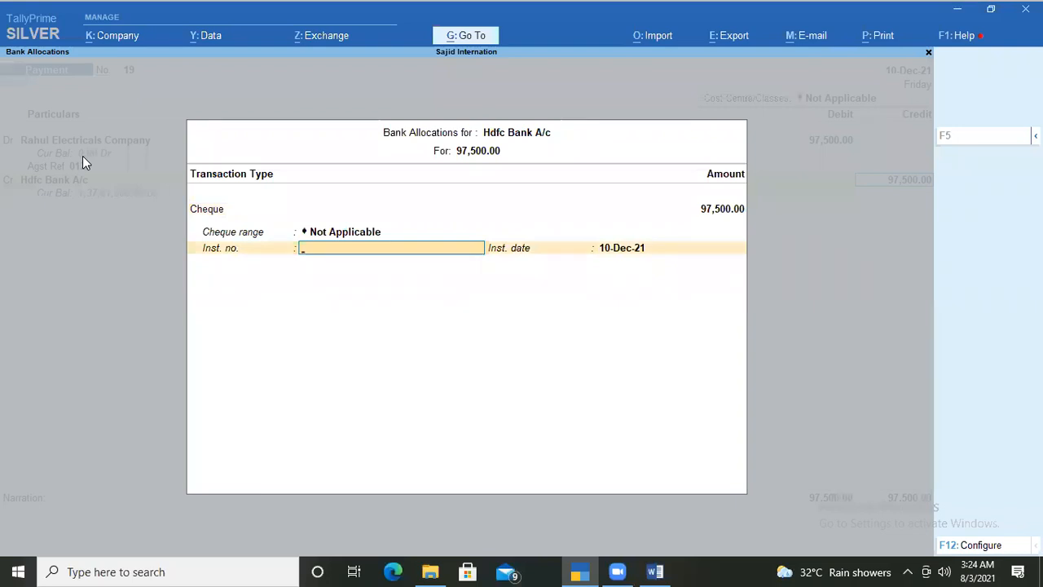
key(Return)
key(Return)
Step: Reuse the previous narration "being amount paid against invoice no.0129" and accept the 97,500 payment voucher
key(ctrl+alt+v)
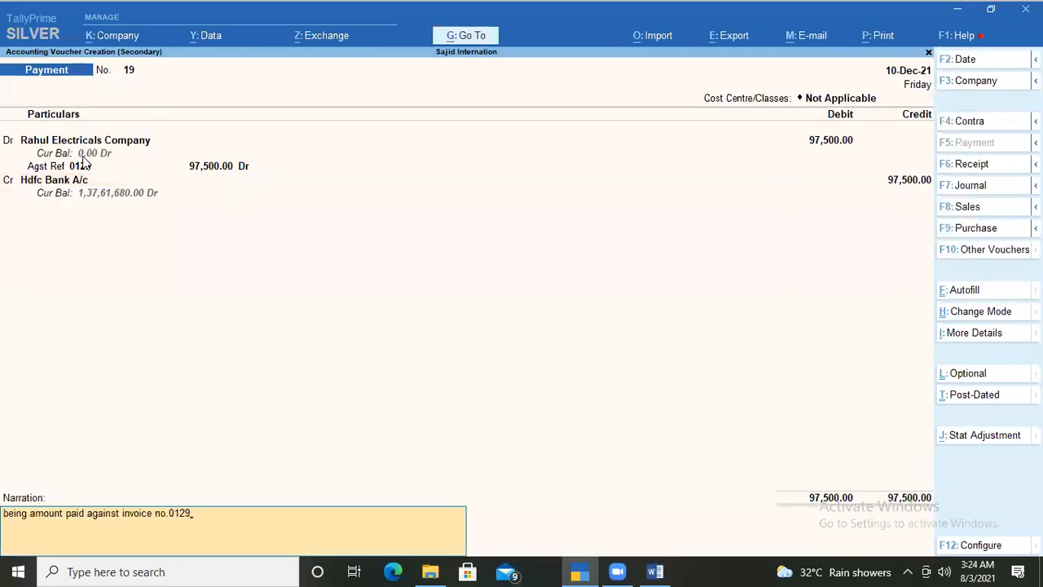
key(Return)
click(83, 163)
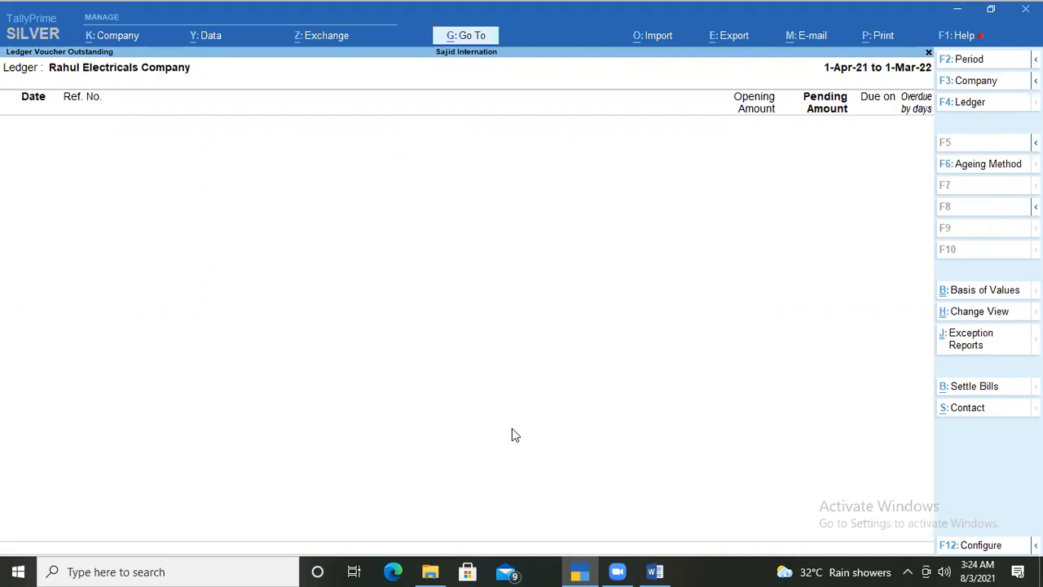
Step: Leave the ledger outstanding report for the Gateway of Tally and start a new sales voucher
key(Escape)
key(Escape)
key(Escape)
key(Escape)
key(Escape)
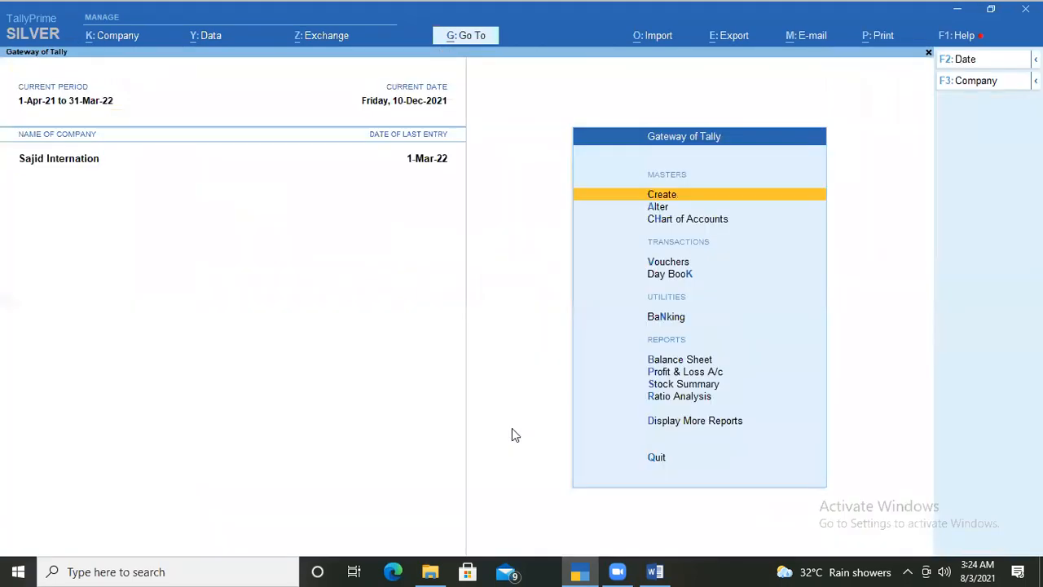
key(Down)
key(Down)
key(Down)
key(Down)
key(Up)
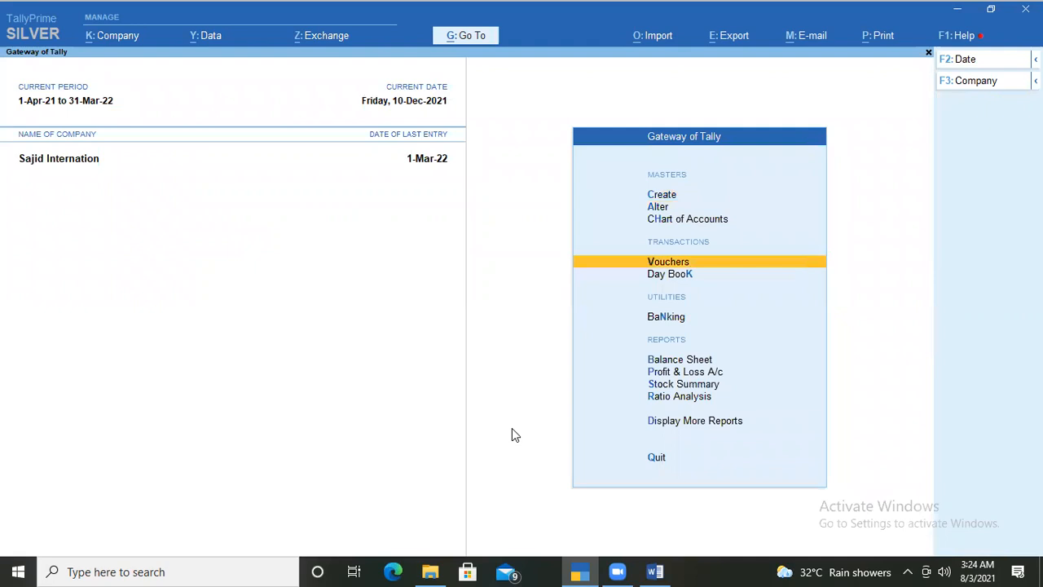
key(Return)
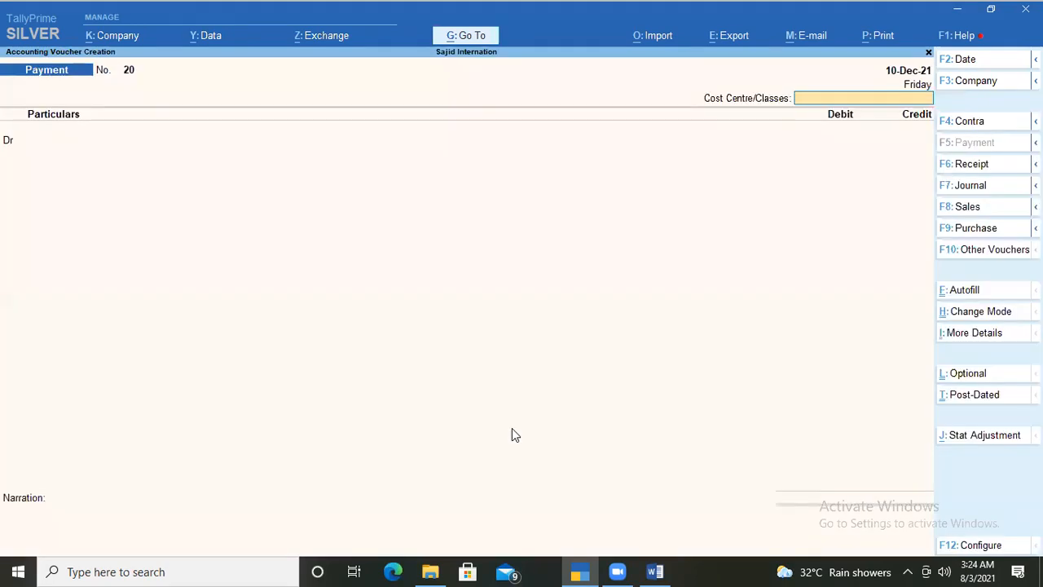
key(F8)
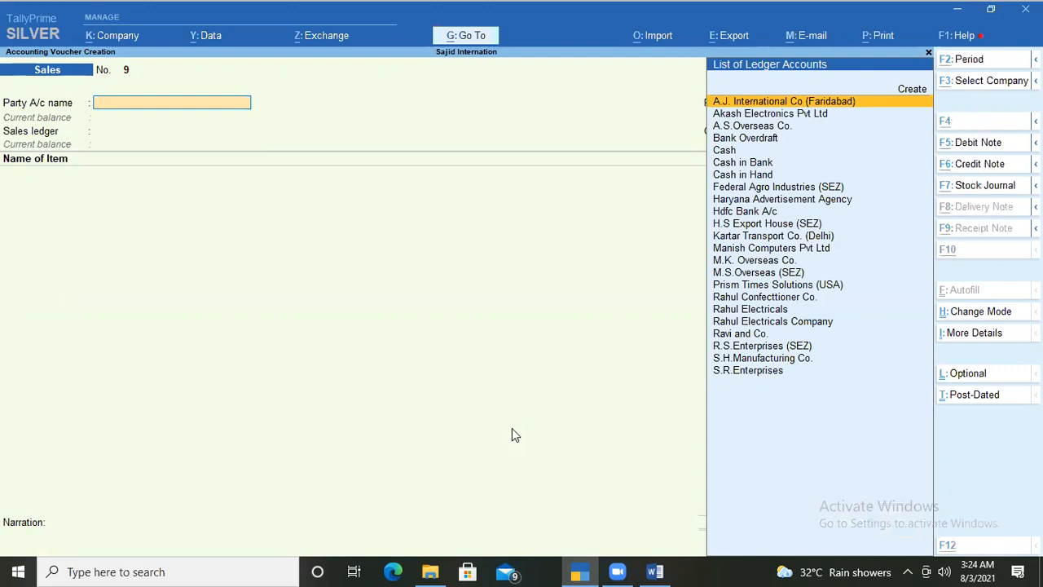
Step: Create a party ledger named Sagar and Company under the Sundry Debtors group
key(alt+c)
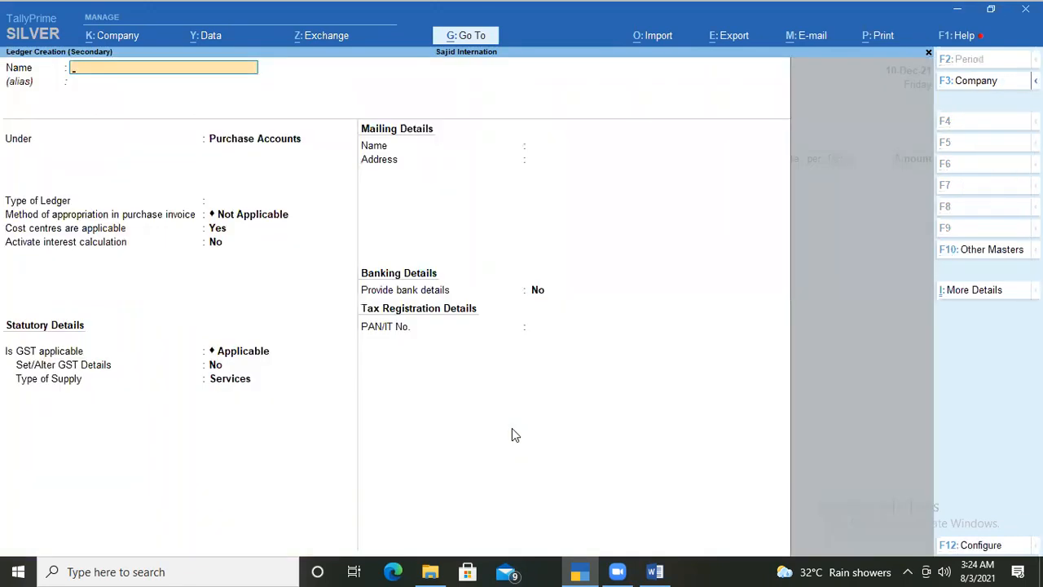
text(Sagar and Company)
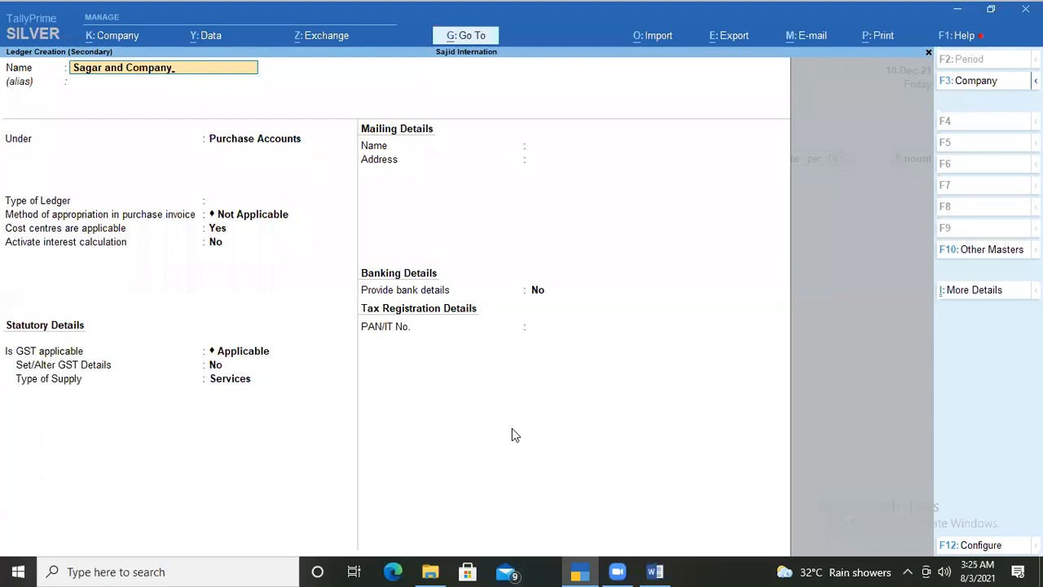
key(Return)
key(Return)
text(Su)
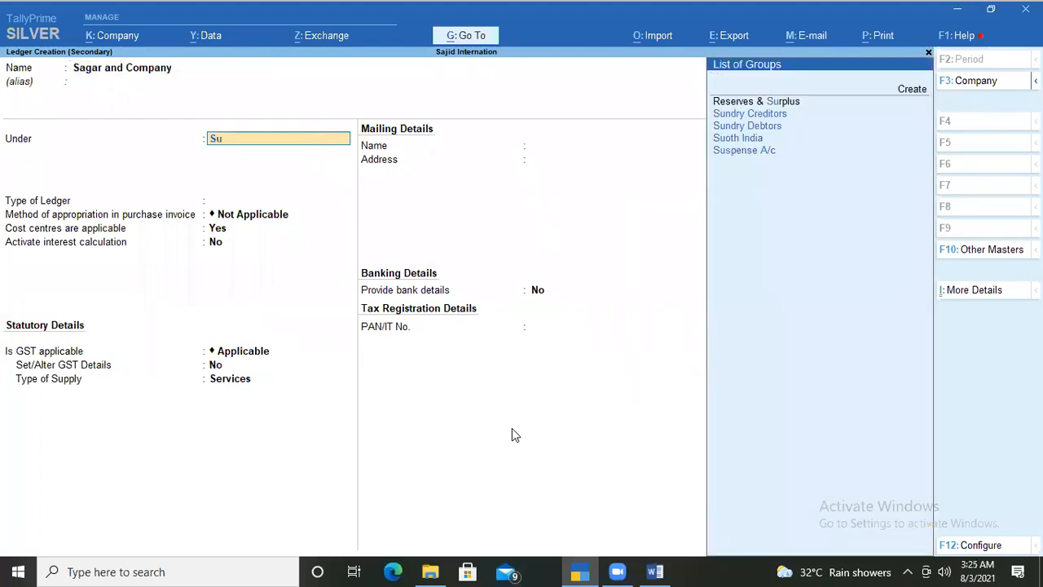
key(Down)
key(Down)
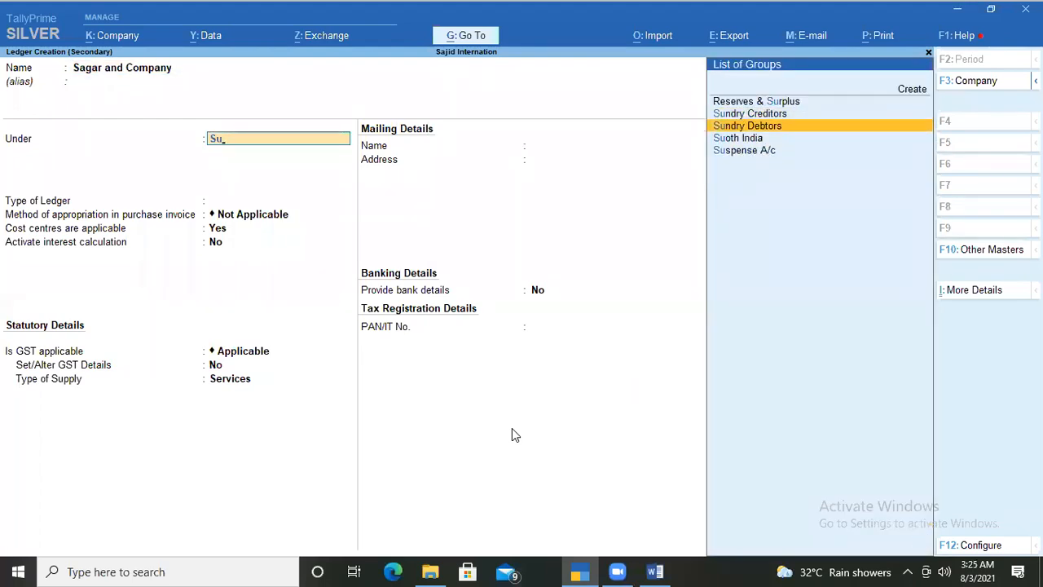
key(Return)
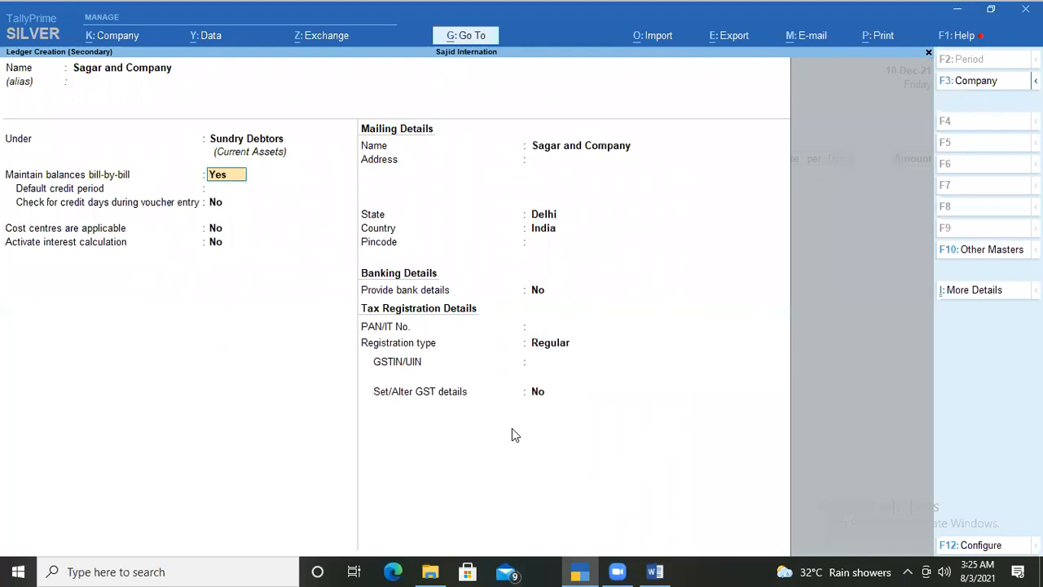
Step: Keep bill-by-bill balances enabled for Sagar and Company and set its state to Gujarat, with country India
key(Return)
key(Return)
key(Return)
key(Return)
key(Return)
key(Return)
key(Return)
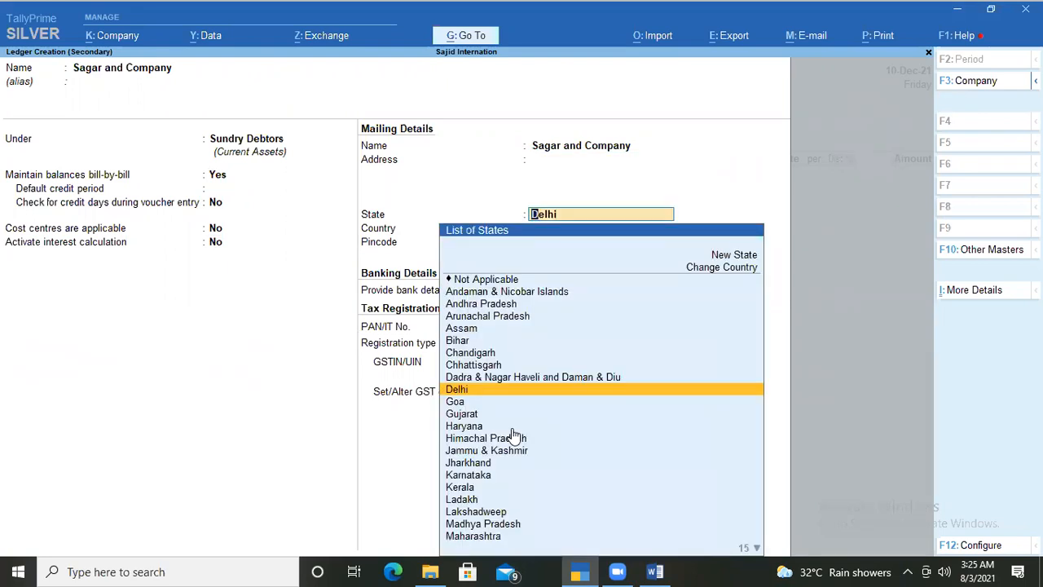
text(Gu)
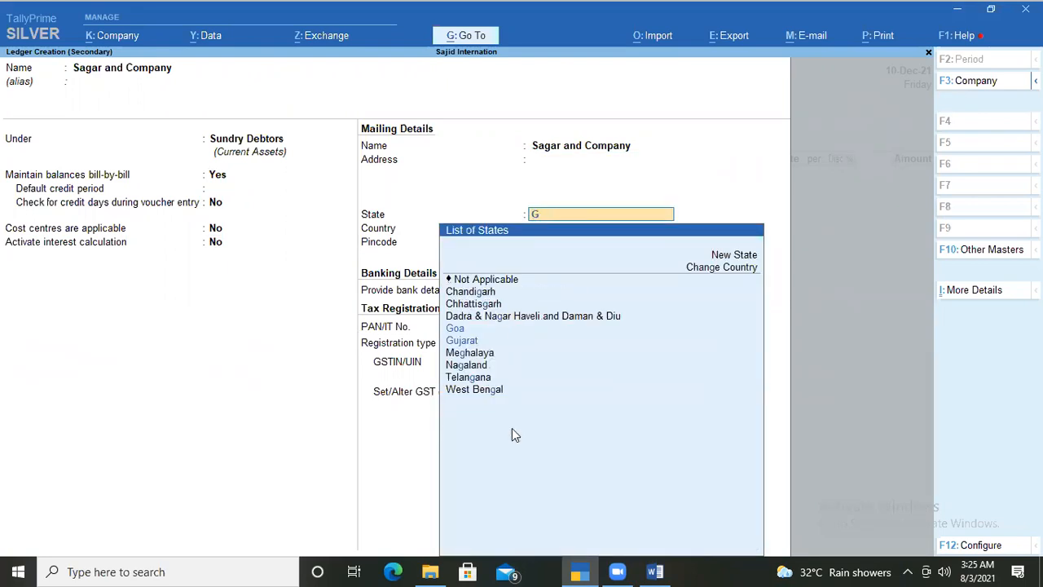
key(Return)
key(Return)
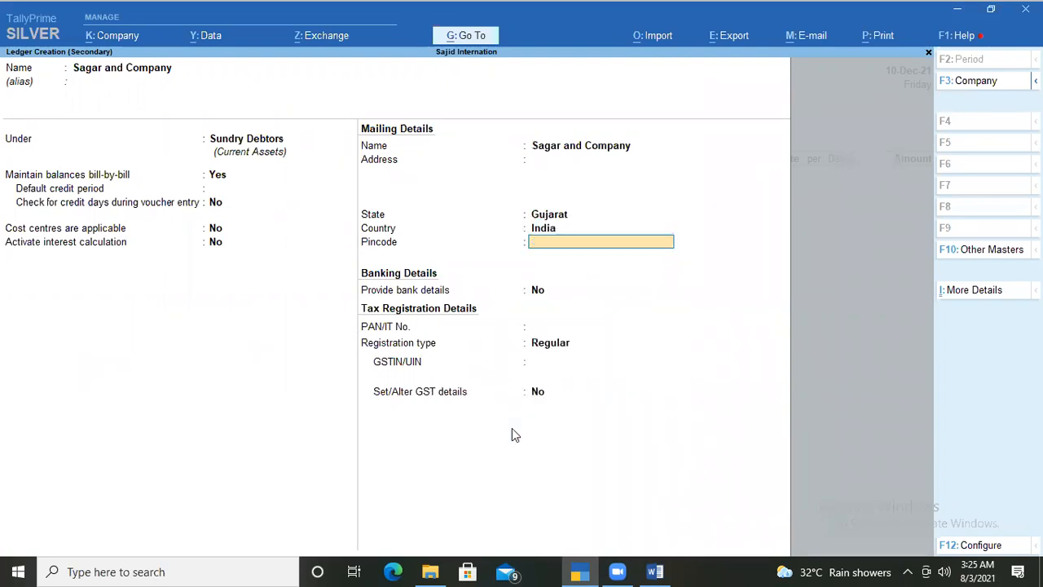
Step: Save the Sagar and Company ledger with Regular registration and no GSTIN, and accept the blank dispatch and party details
key(Return)
key(Return)
key(Return)
key(Return)
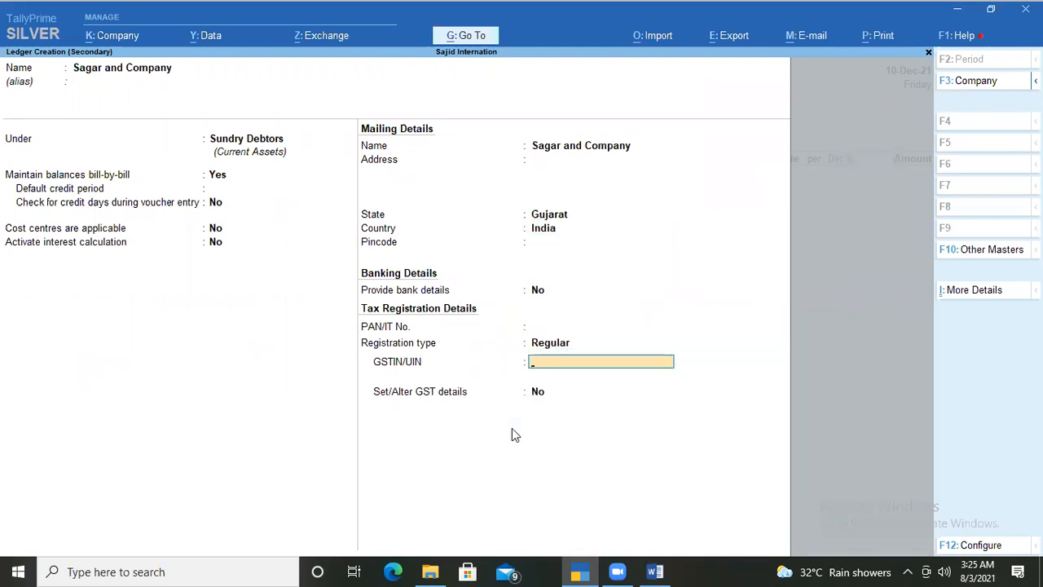
key(Return)
key(Return)
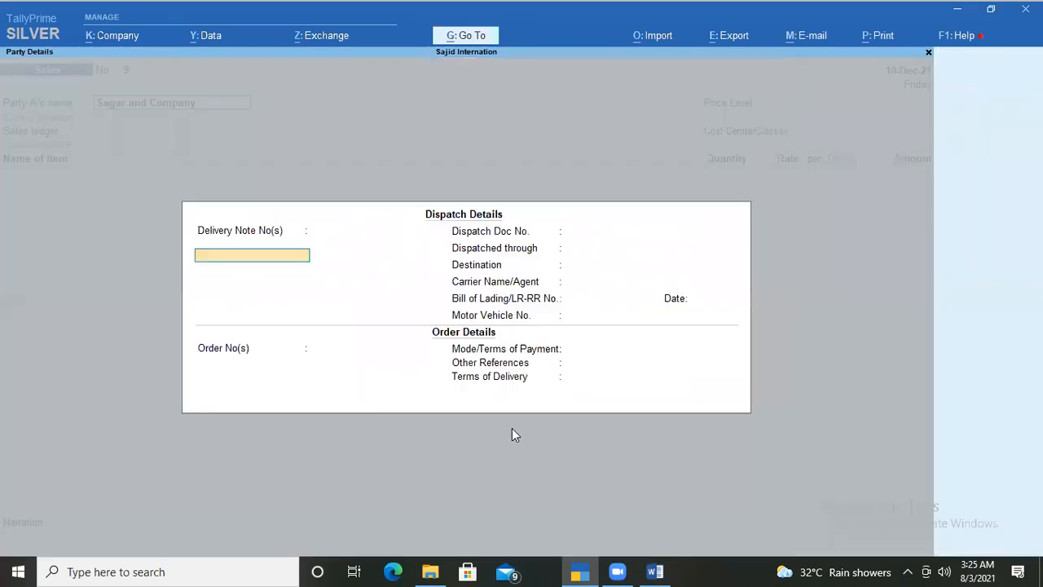
key(ctrl+a)
key(ctrl+a)
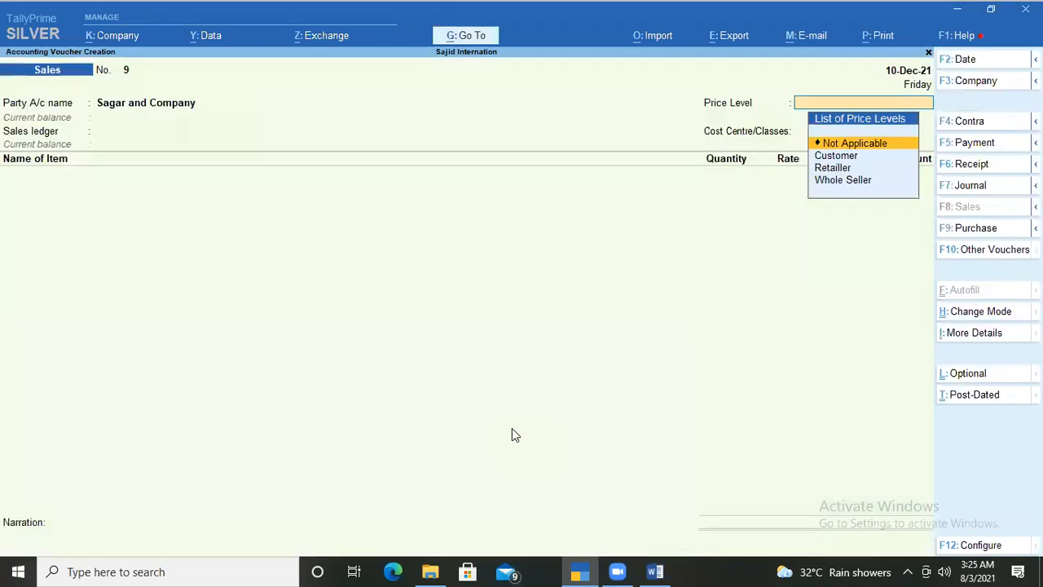
Step: Keep the price level Not Applicable and start a new sales ledger named Interstate Sales A/c @ 18%
key(Return)
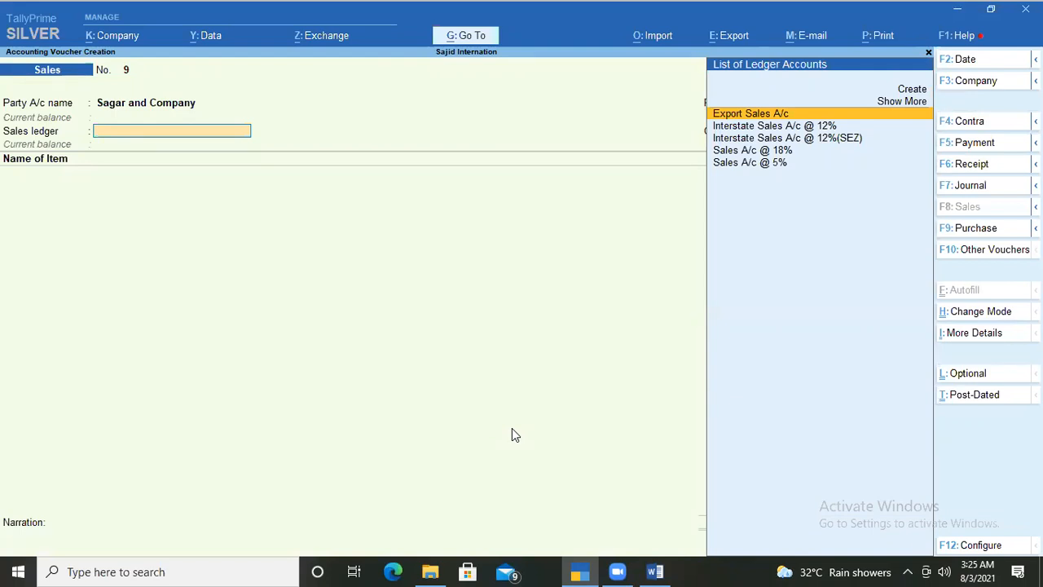
key(Down)
key(Down)
key(Down)
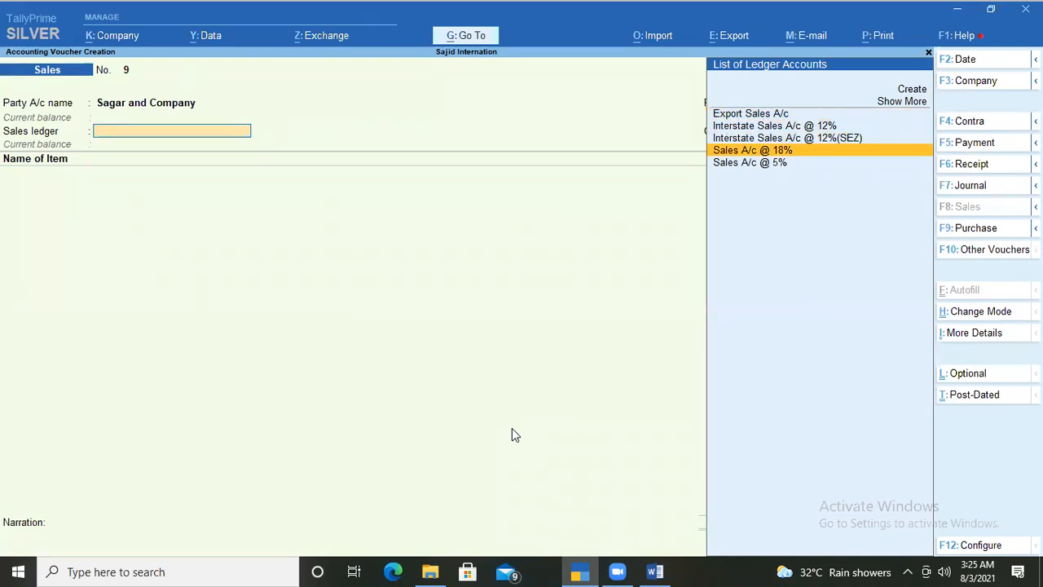
key(alt+c)
text(Inter)
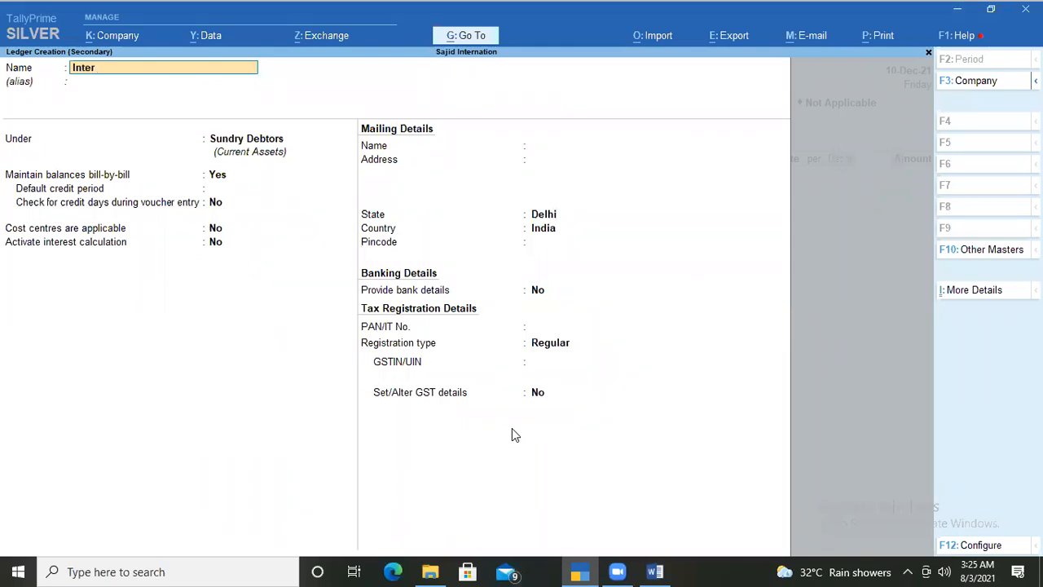
text(state Sal)
text(es a)
text(/c)
text(@ 11)
key(BackSpace)
text(8%)
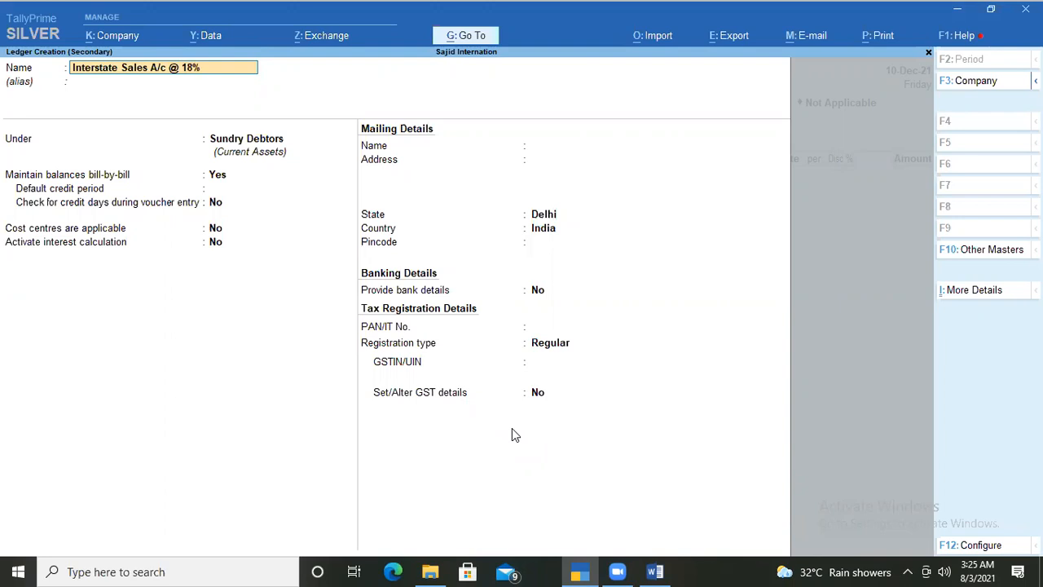
Step: Place the new sales ledger under Sales Accounts, keeping ledger type Not Applicable, cost centres on, interest calculation off and GST applicable
key(Return)
key(Return)
text(Sa)
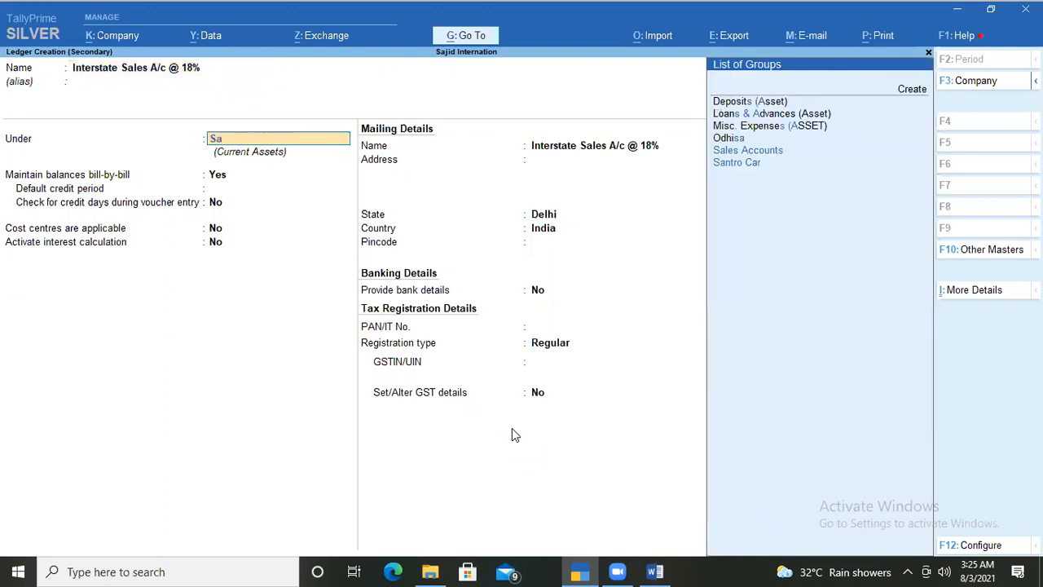
key(Return)
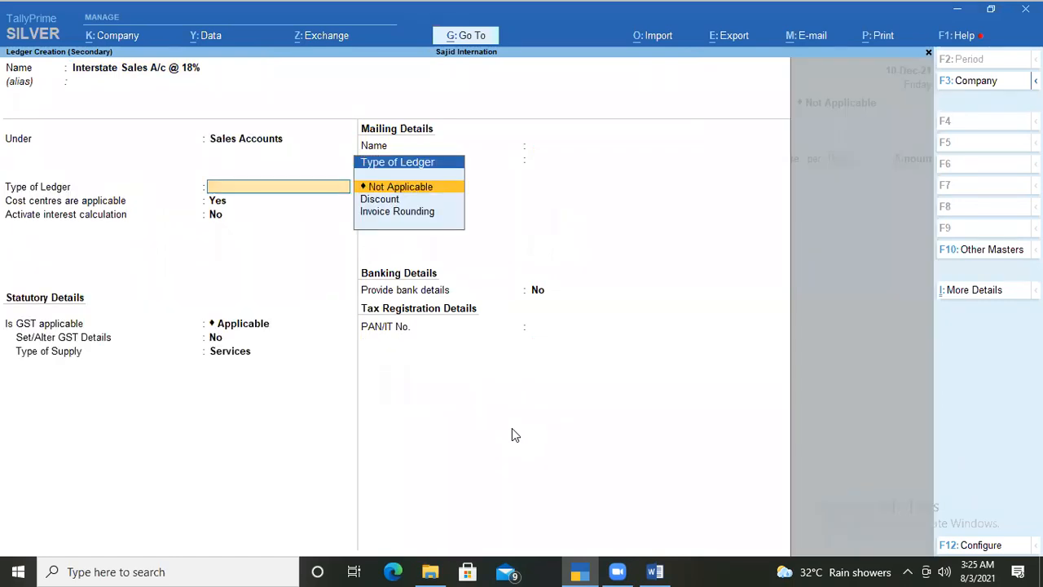
key(Return)
key(Return)
key(Return)
key(Return)
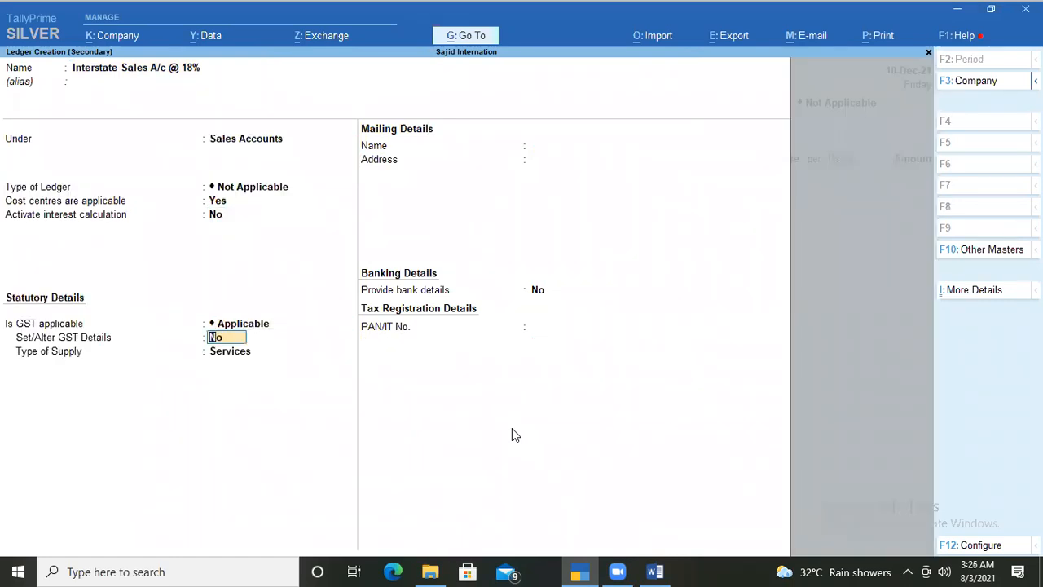
Step: Enable GST details for the ledger with description Electronics Items, a blank HSN/SAC and non-GST goods set to No
text(yes)
key(Return)
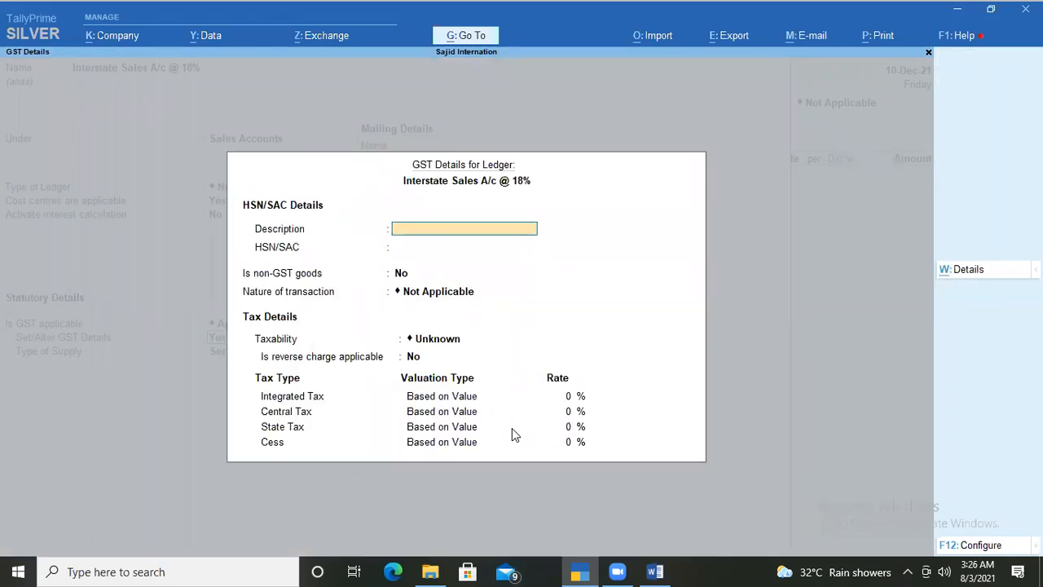
text(Electronics items)
key(Return)
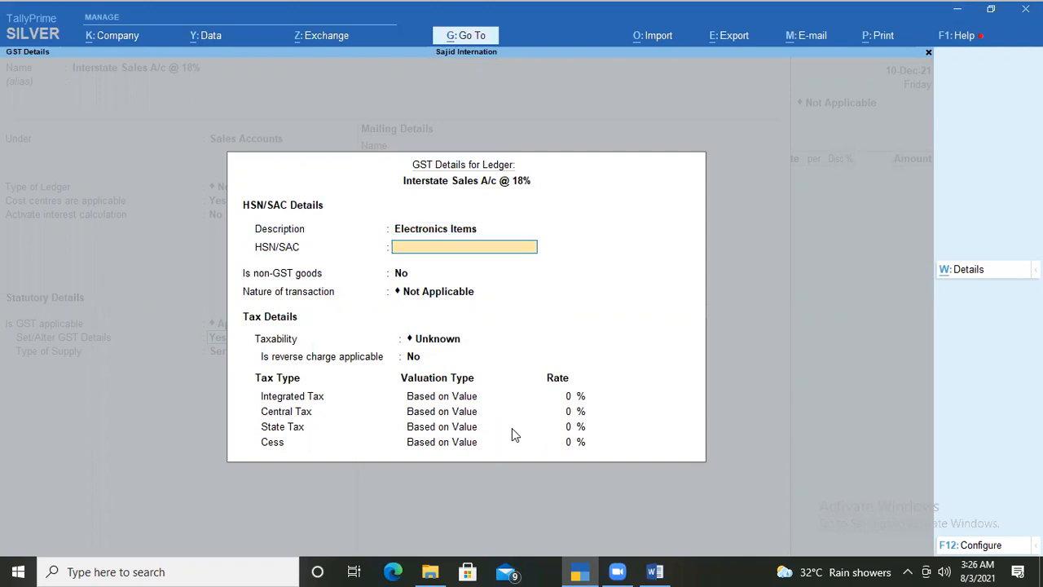
key(Return)
key(Return)
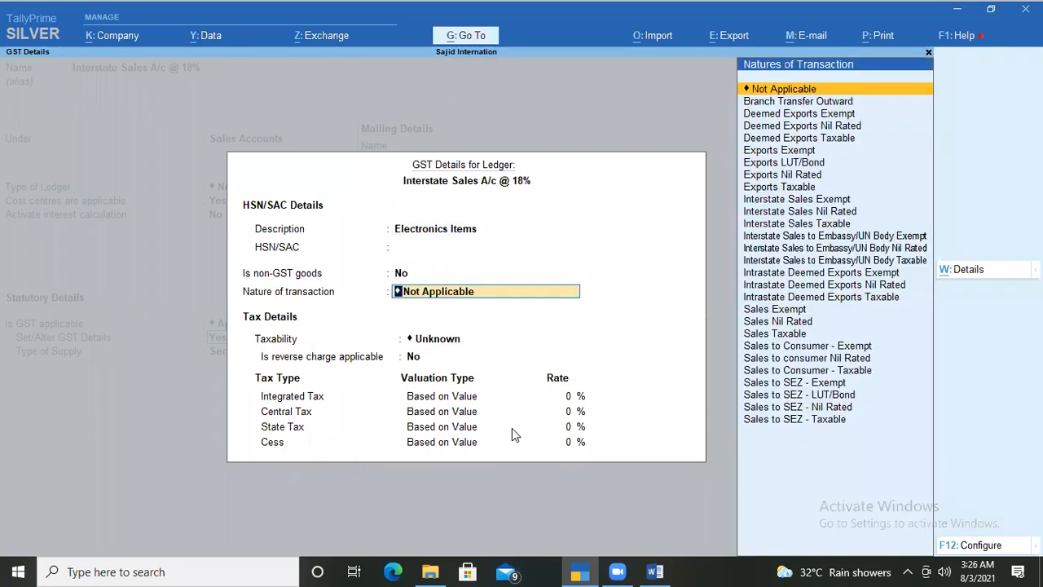
Step: Set the ledger's nature of transaction to Interstate Sales Taxable with 18% integrated tax, and accept the GST details
text(in)
key(Down)
key(Down)
key(Down)
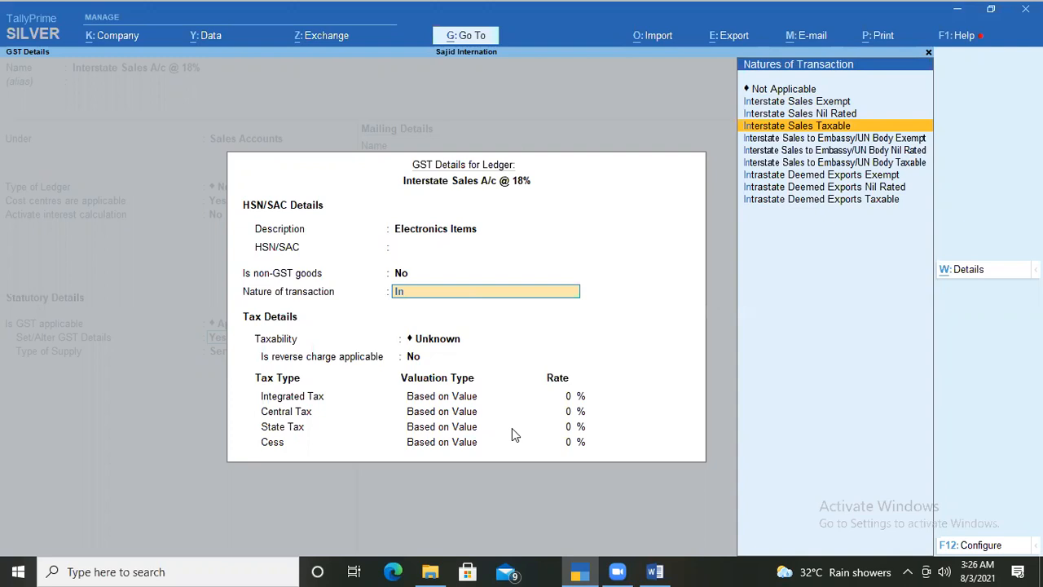
key(Return)
key(Return)
text(18)
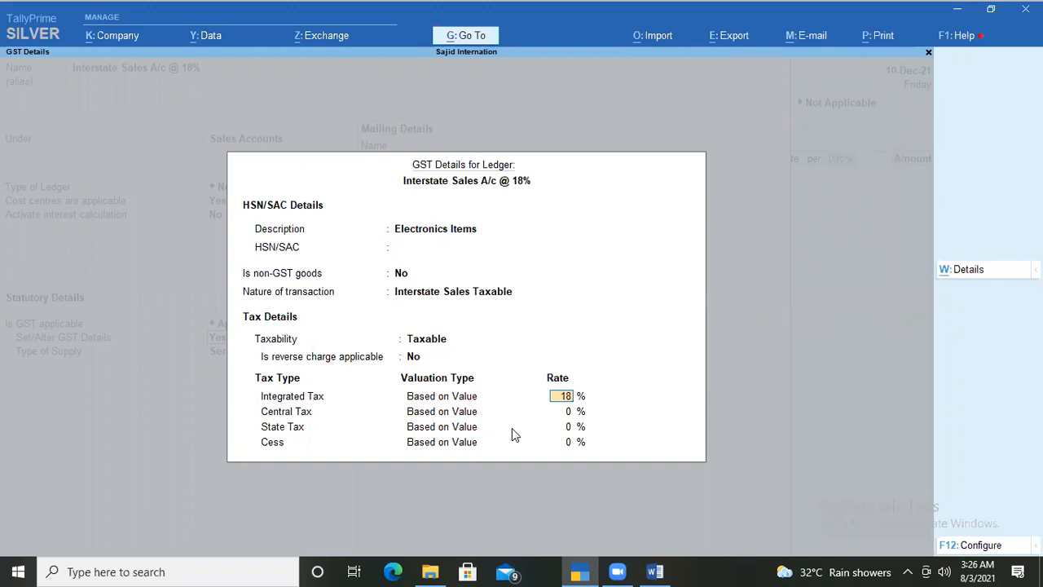
key(Return)
key(Return)
key(Return)
key(Return)
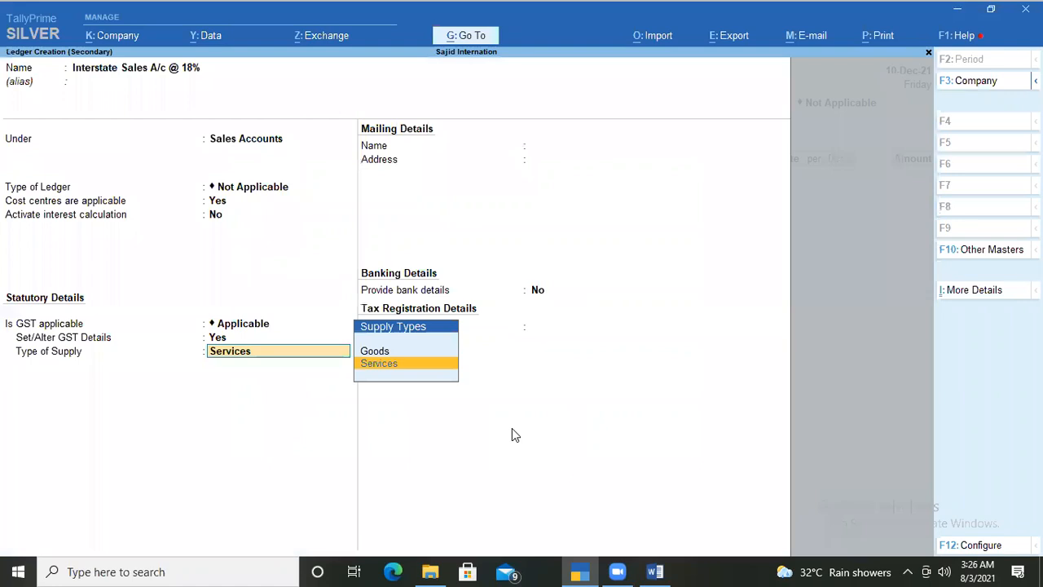
Step: Set the type of supply to Goods and save the Interstate Sales A/c @ 18% ledger
key(Up)
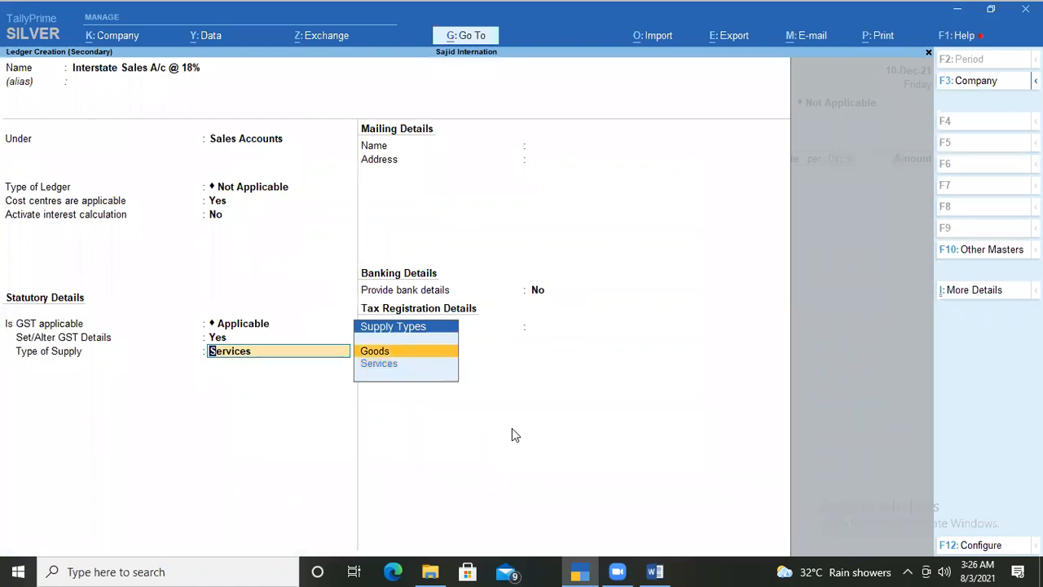
key(ctrl)
key(ctrl+a)
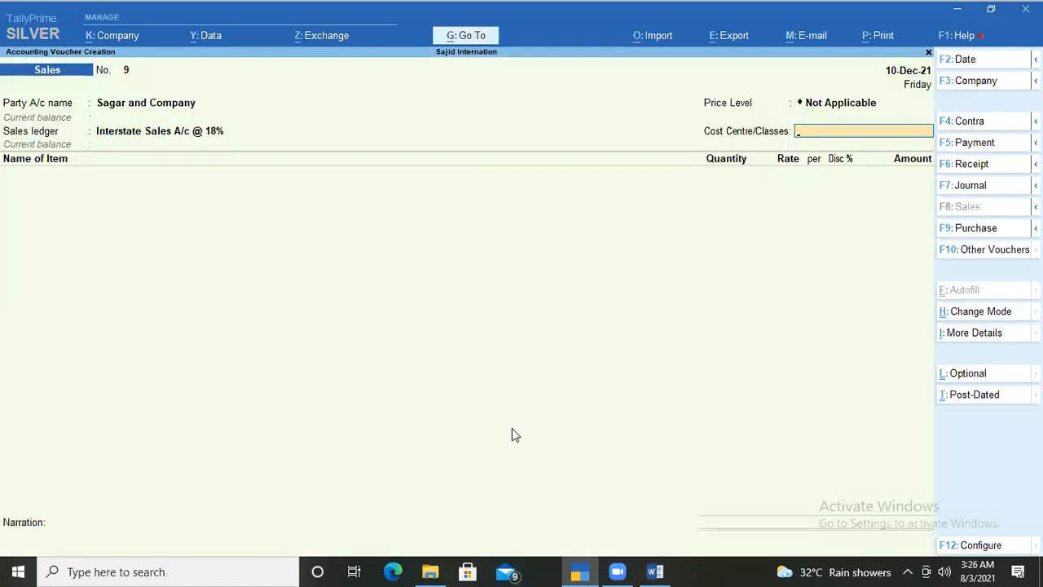
Step: Add 7 pcs of Air Conditioner from Delhi Godown at 55,000.00, with cost centre and order number Not Applicable
key(Return)
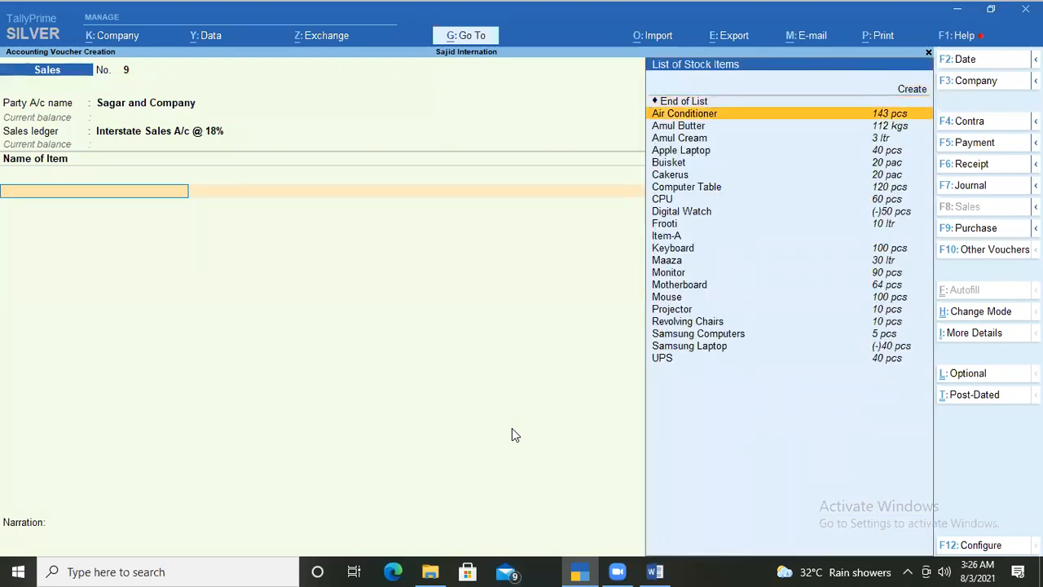
key(Return)
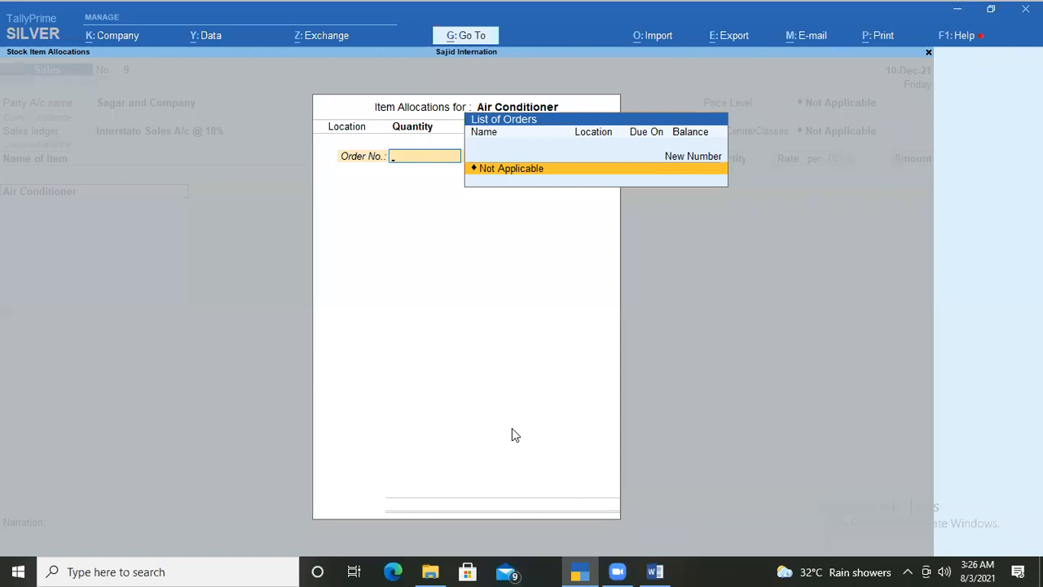
key(Return)
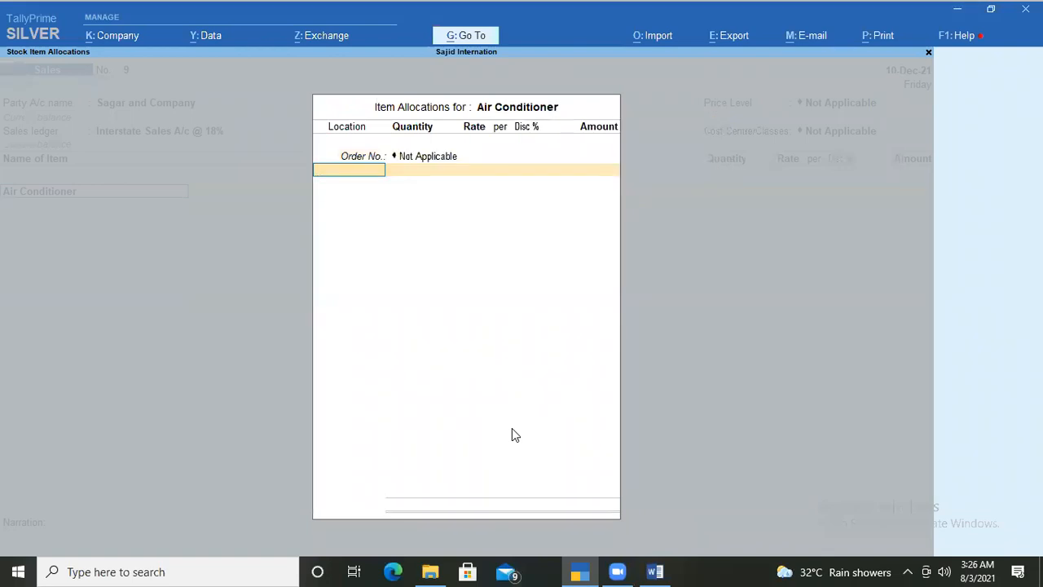
key(Return)
text(7)
key(Return)
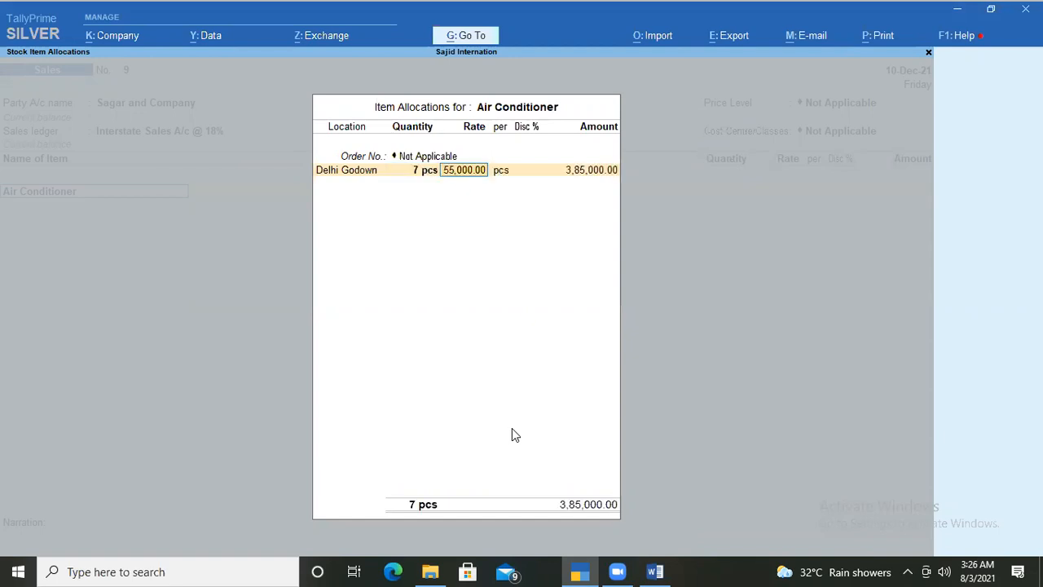
key(Return)
key(Return)
key(Return)
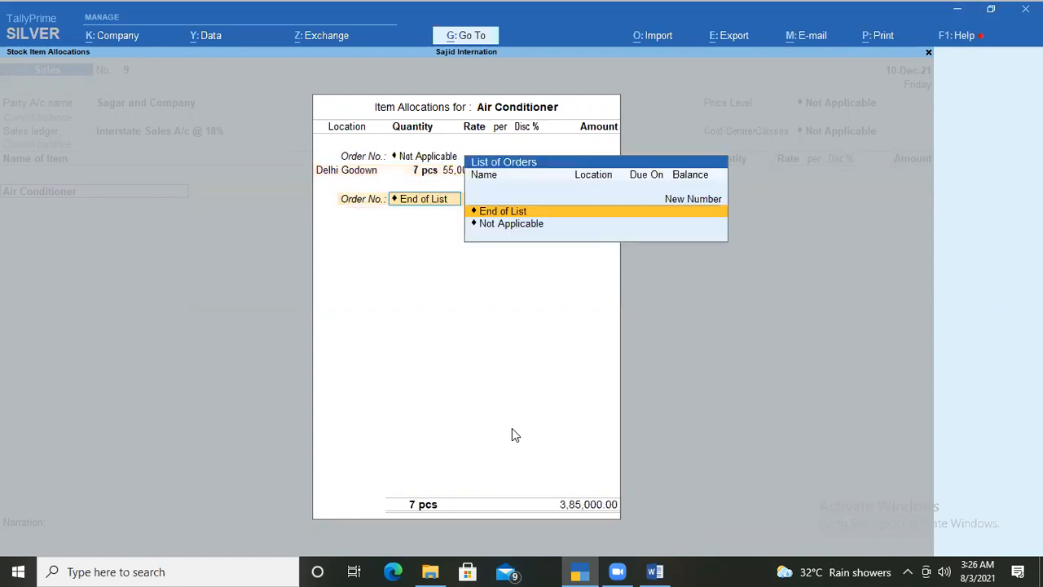
key(Return)
Step: Reopen the Air Conditioner allocation and apply a 15% discount to it
key(BackSpace)
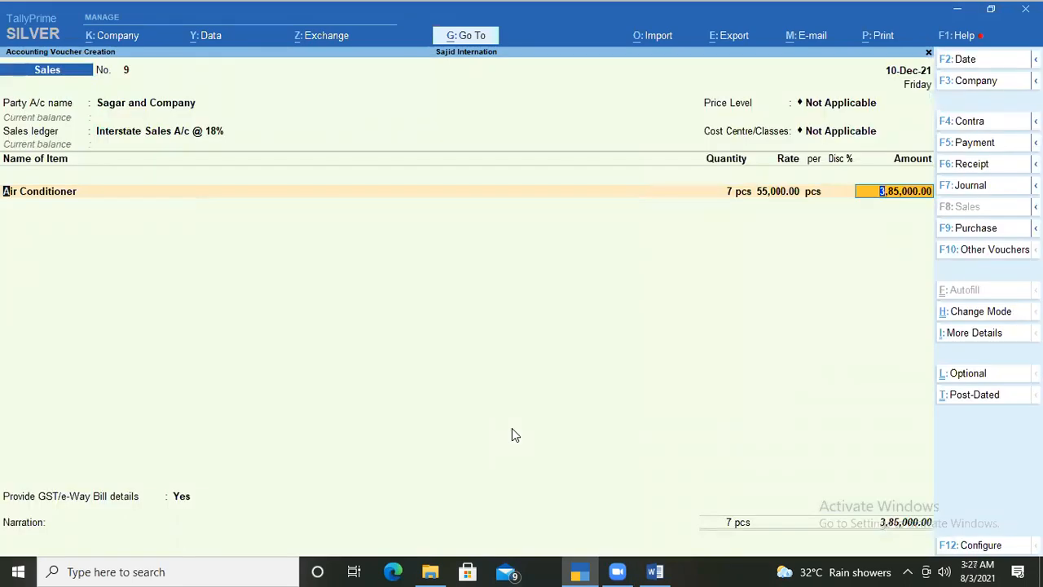
key(Return)
key(Return)
key(Return)
key(Return)
key(Return)
key(Return)
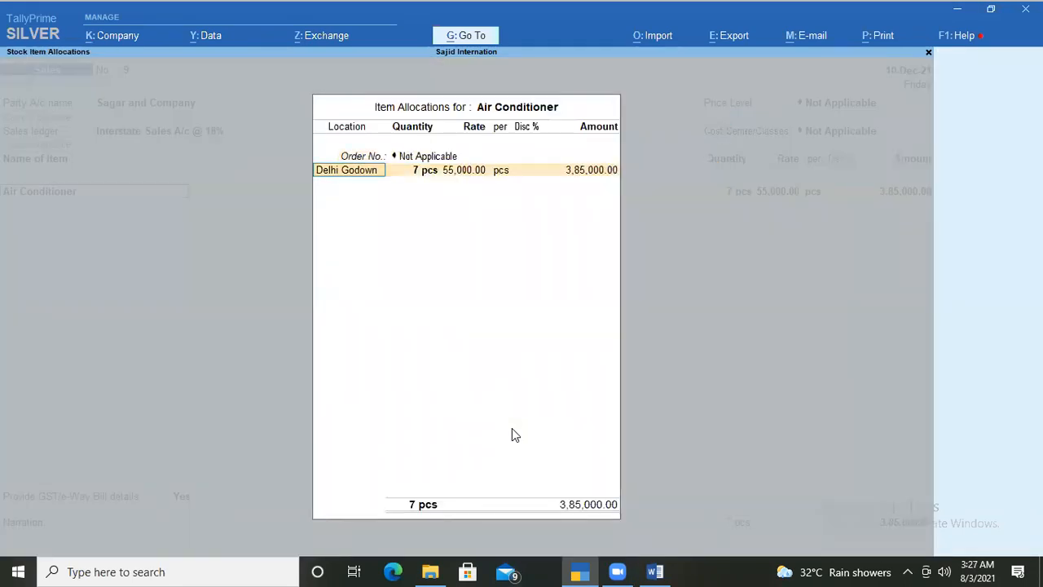
text(1)
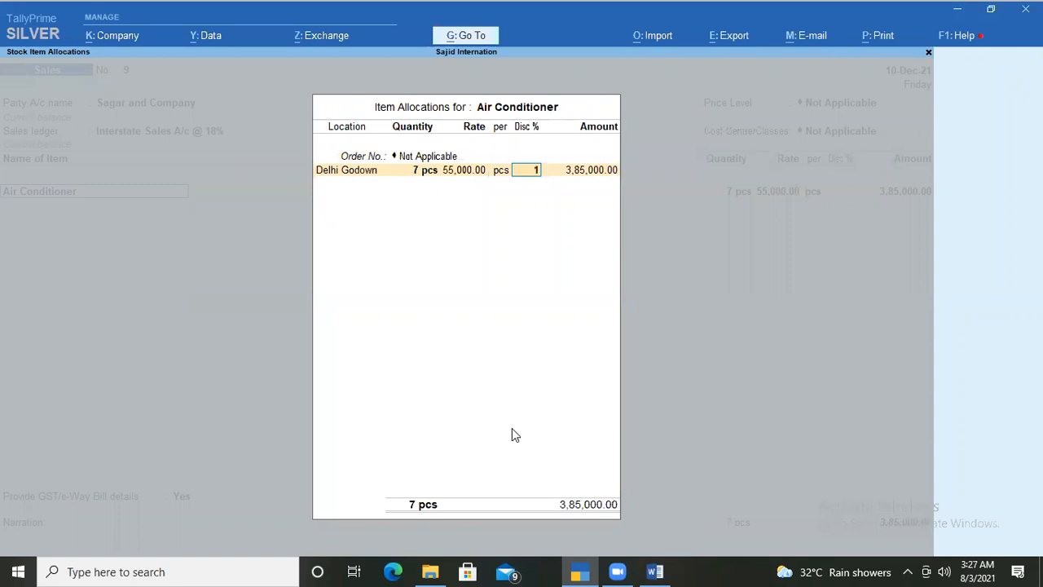
text(5)
key(Return)
key(Return)
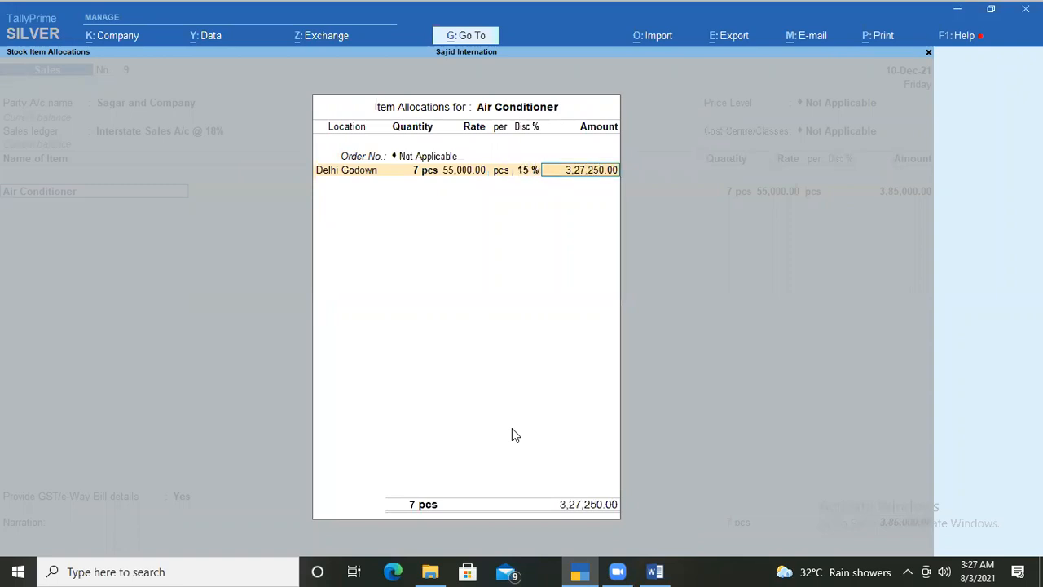
key(Return)
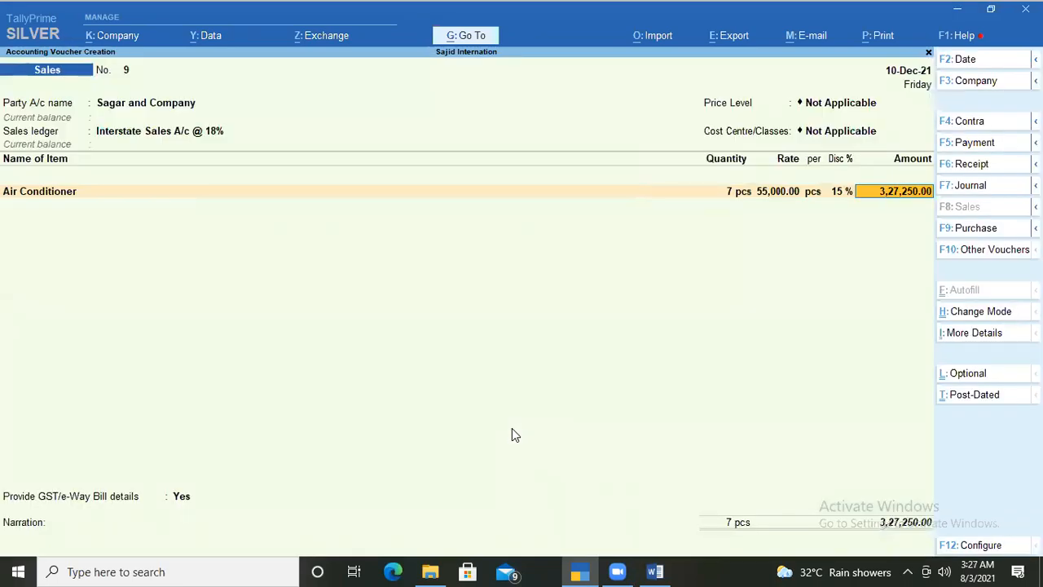
key(Return)
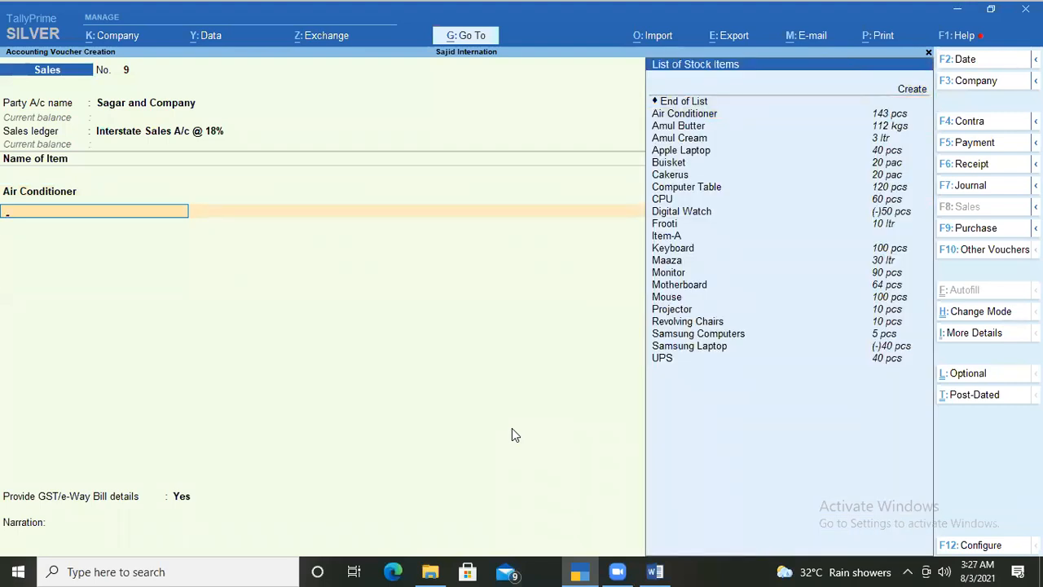
Step: Add 10 pcs of Apple Laptop from Delhi Godown at 90,000.00 with a 10% discount
text(App)
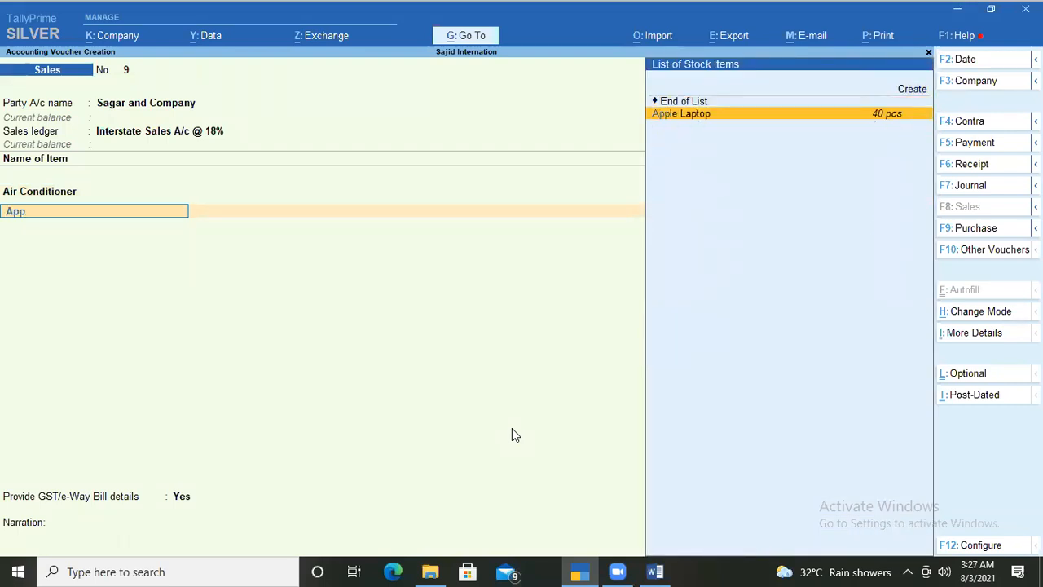
key(Return)
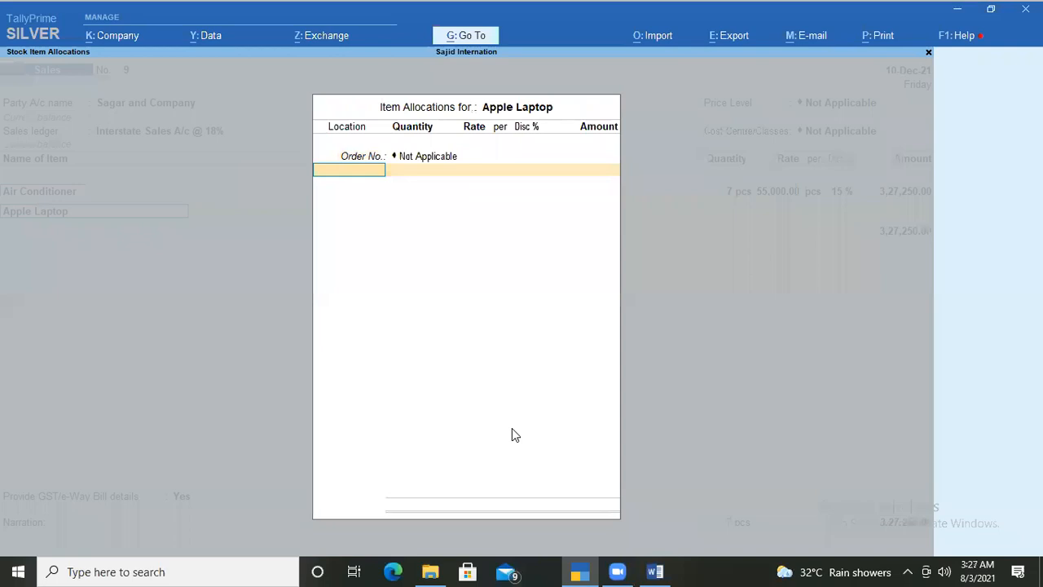
key(Return)
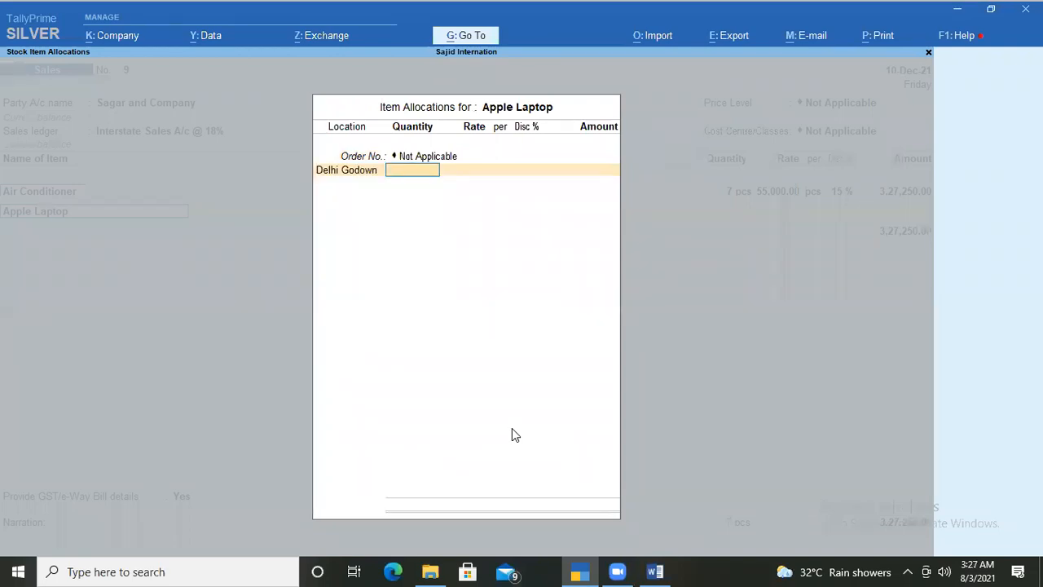
text(10)
key(Return)
key(Return)
key(Return)
text(10)
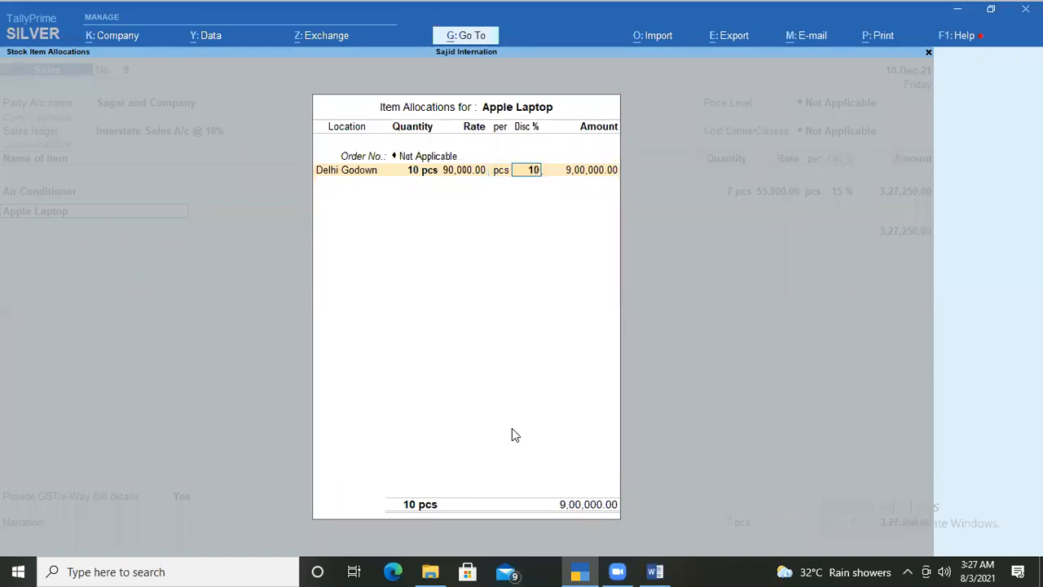
key(Return)
key(Return)
key(Return)
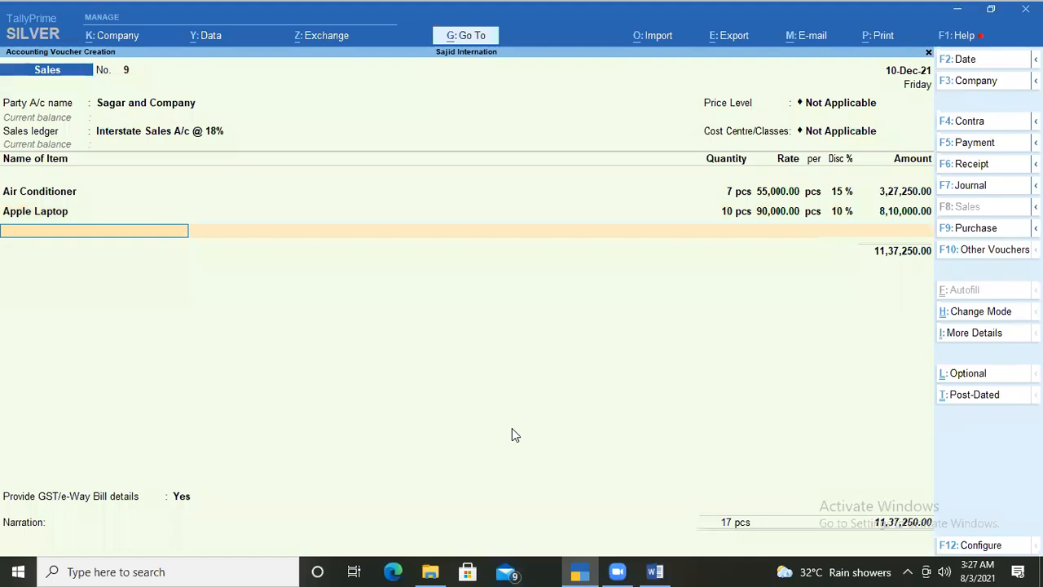
Step: Add the Igst ledger below the sales voucher's items and accept its calculated tax amount
text(Igst)
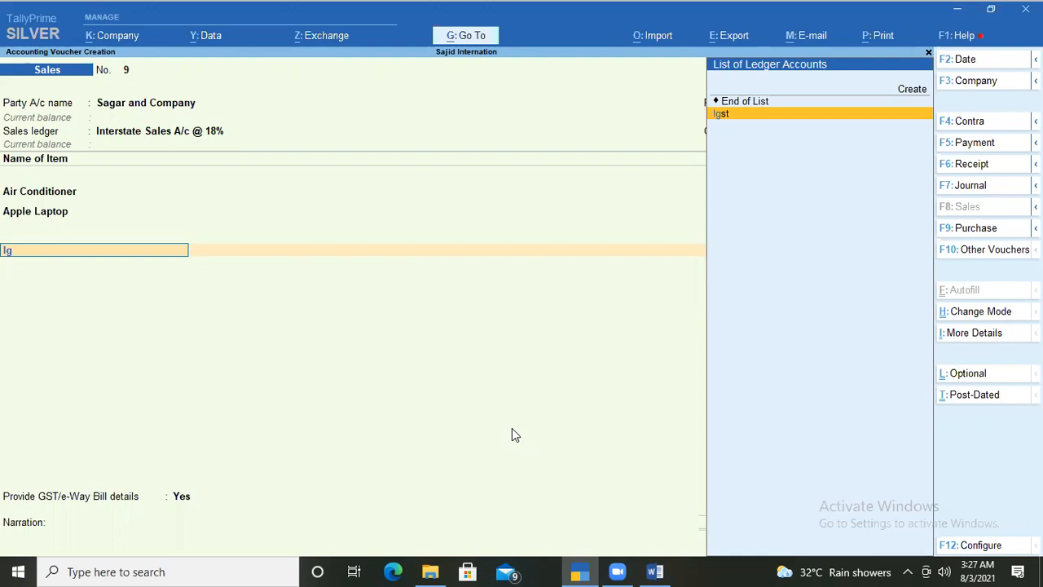
key(Return)
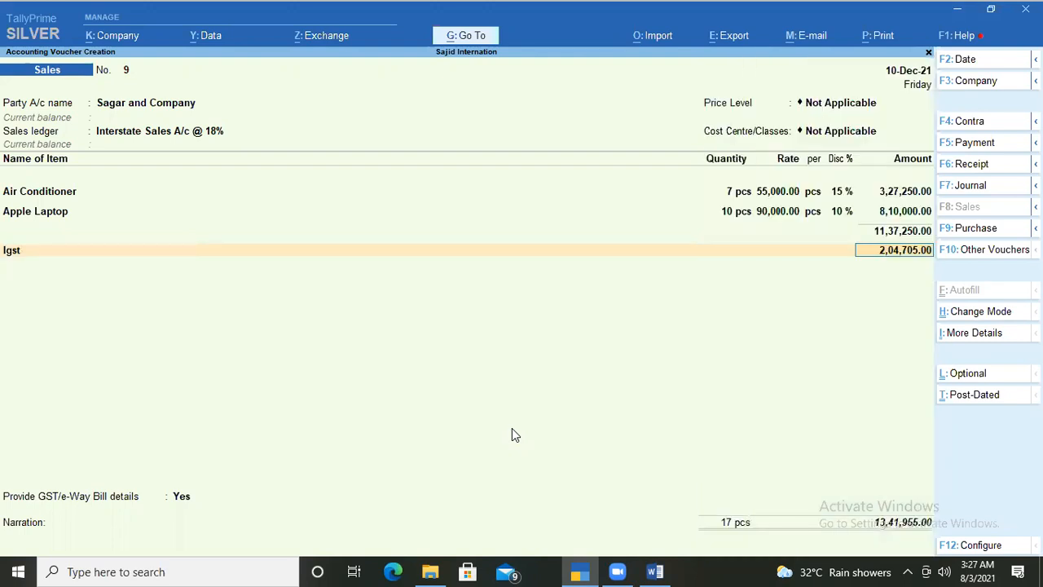
key(Return)
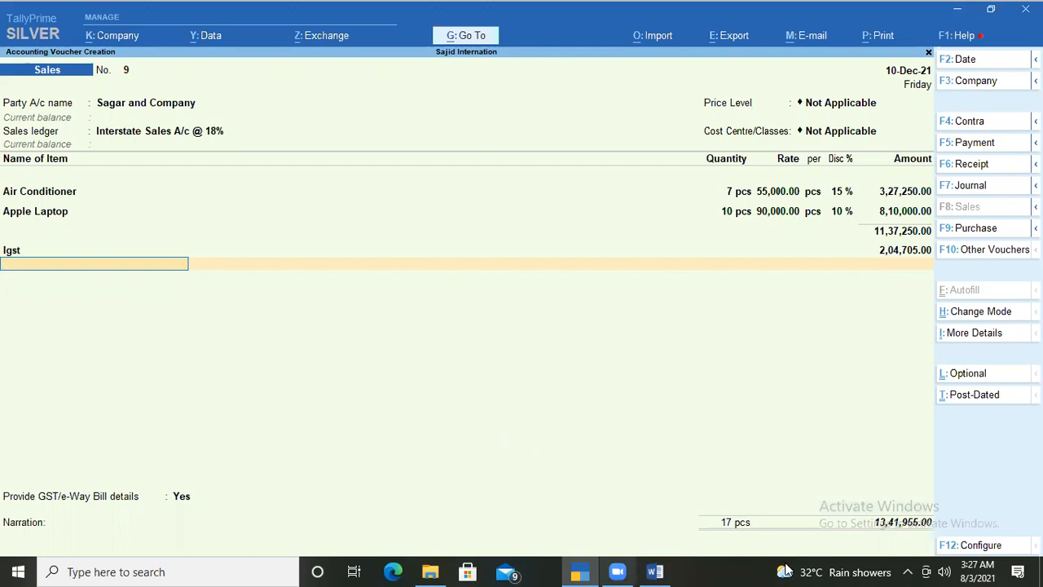
Step: Open the GST - Tax Analysis for Sagar and Company from the sales voucher's additional details
click(970, 334)
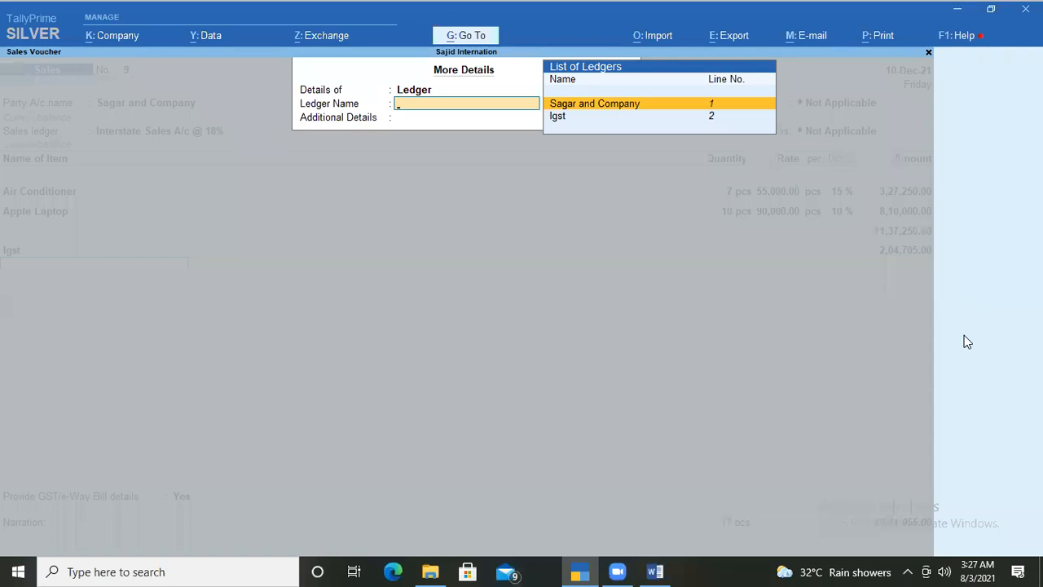
key(Return)
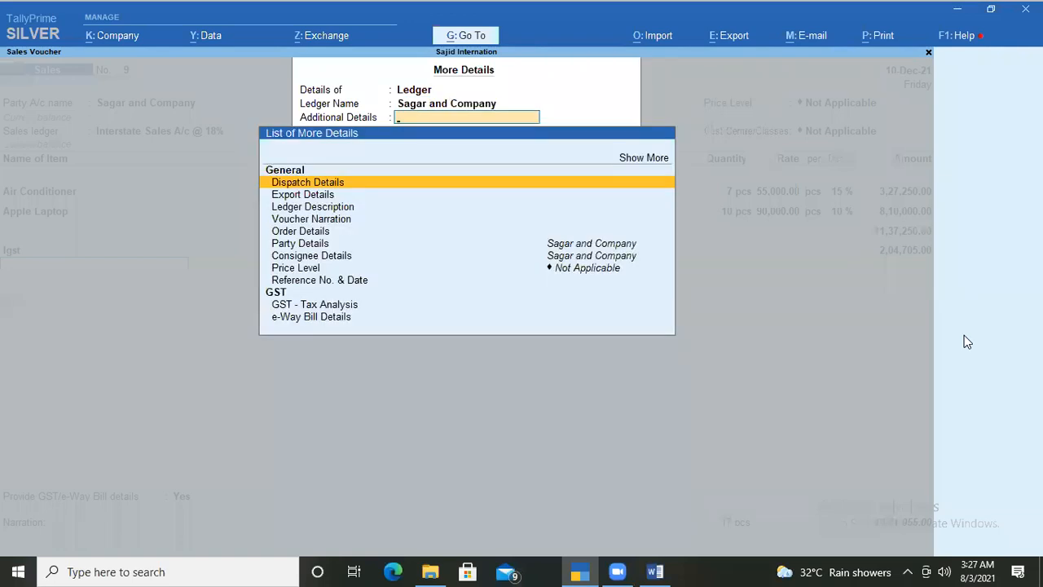
key(Down)
key(Down)
key(Down)
key(Down)
key(Down)
key(Down)
key(Down)
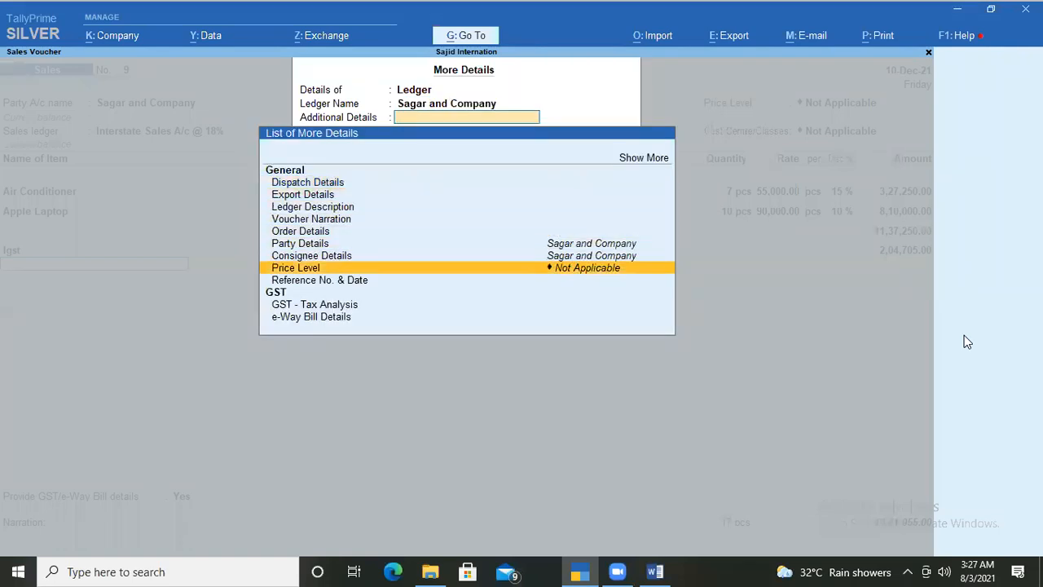
key(Down)
key(Down)
key(Return)
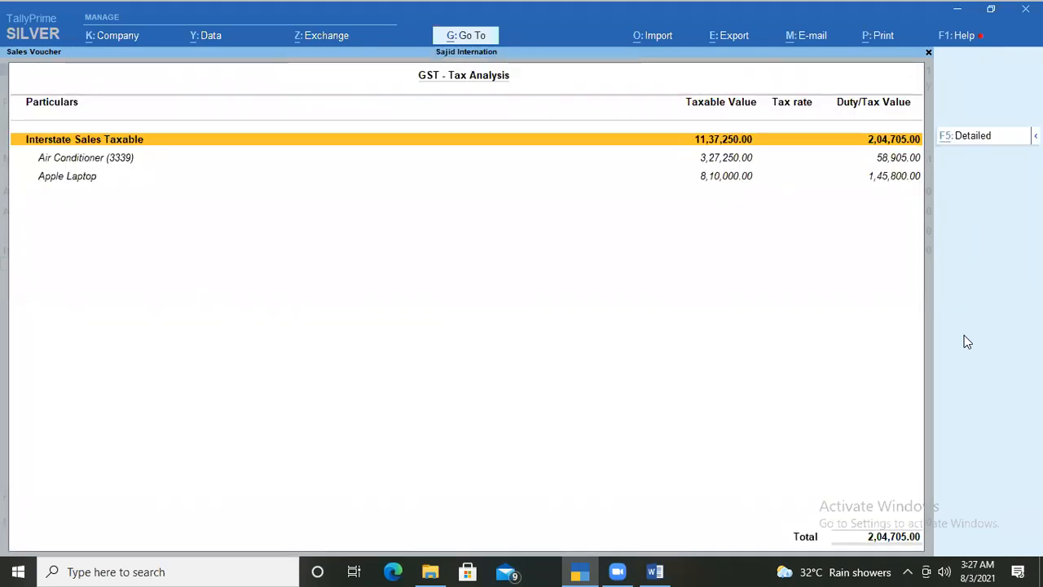
Step: Examine the detailed tax breakdown for Air Conditioner and Apple Laptop, and return to the sales voucher
key(F5)
key(Down)
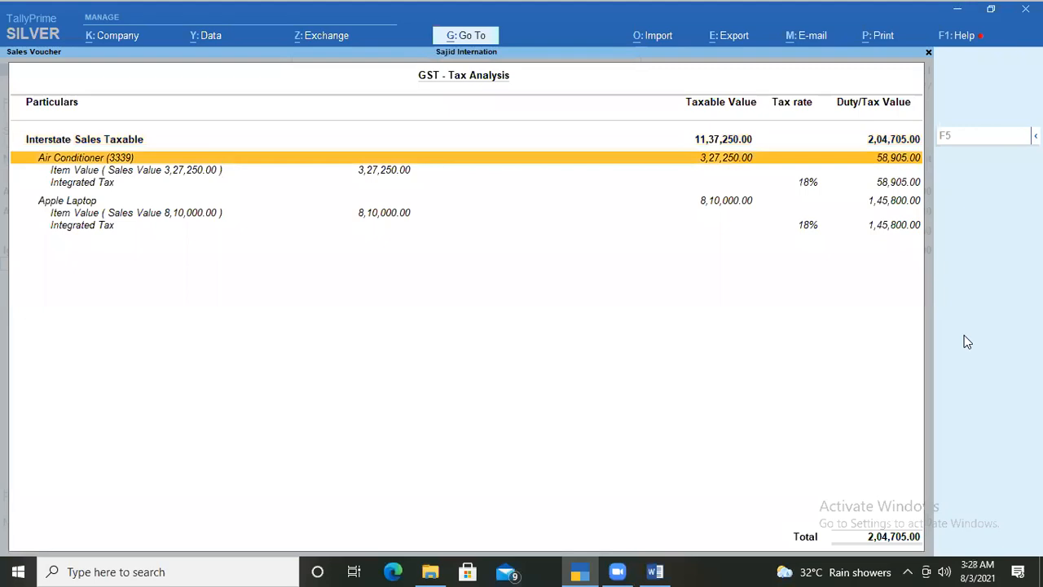
key(Down)
key(Down)
key(Down)
key(Down)
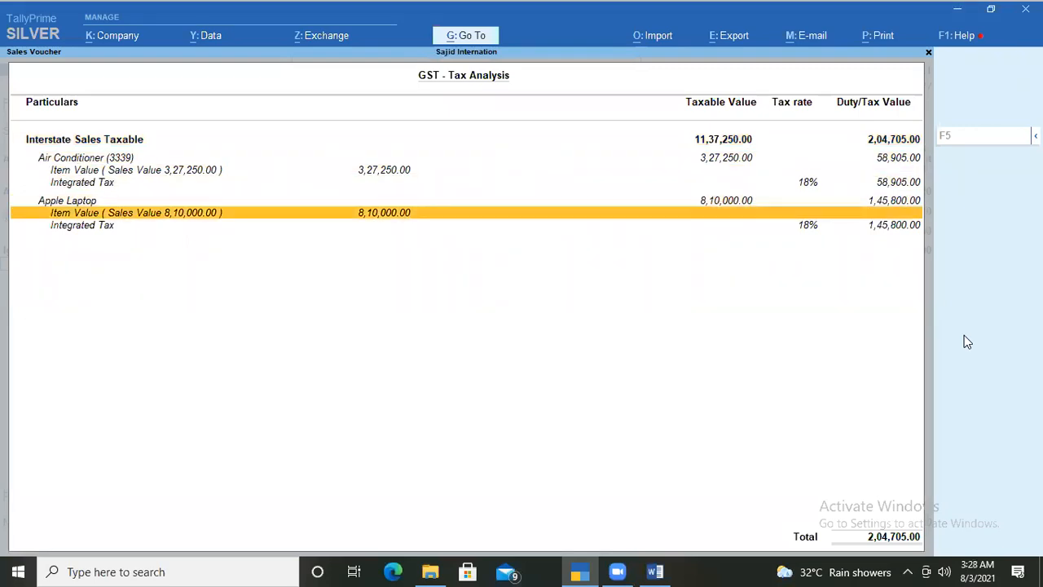
key(Down)
key(Escape)
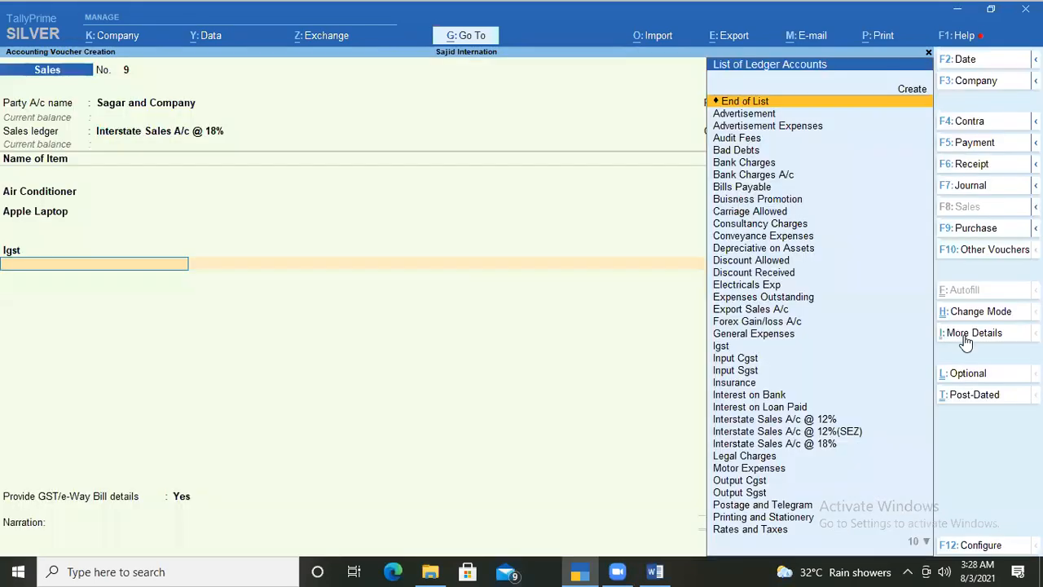
Step: End the voucher's ledger entries and set Provide GST/e-Way Bill details to No
key(Return)
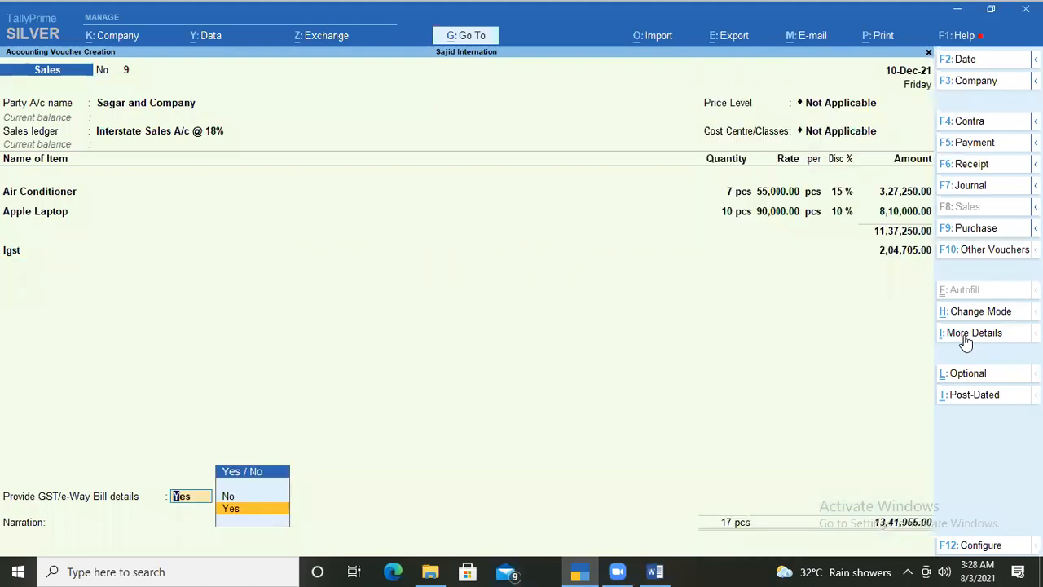
key(Up)
key(Return)
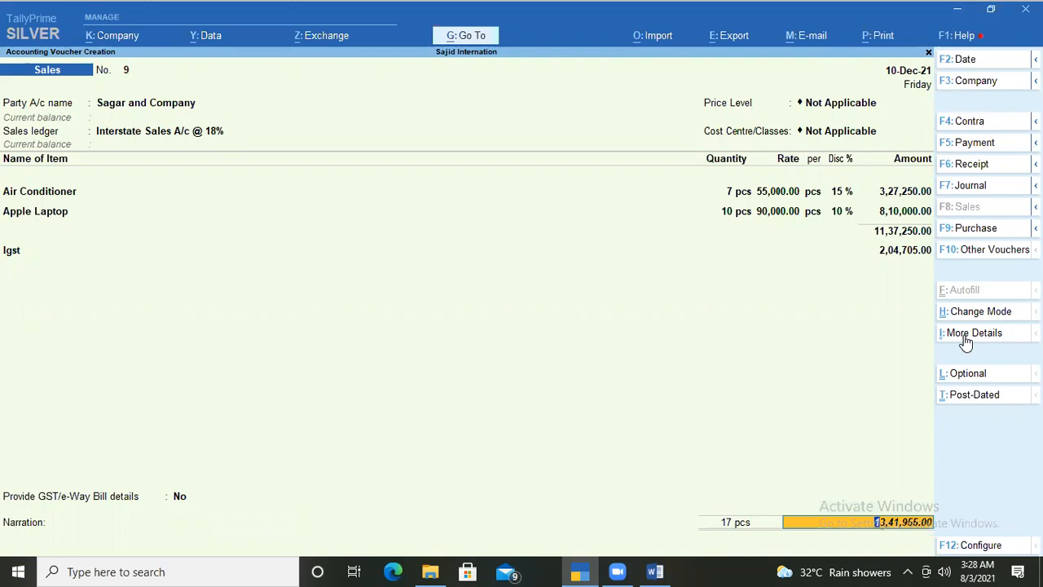
Step: Allocate the full voucher amount for Sagar and Company to a New Ref bill named 545, as Dr
key(Return)
key(Return)
key(Return)
key(BackSpace)
text(545)
key(Return)
key(Return)
key(Return)
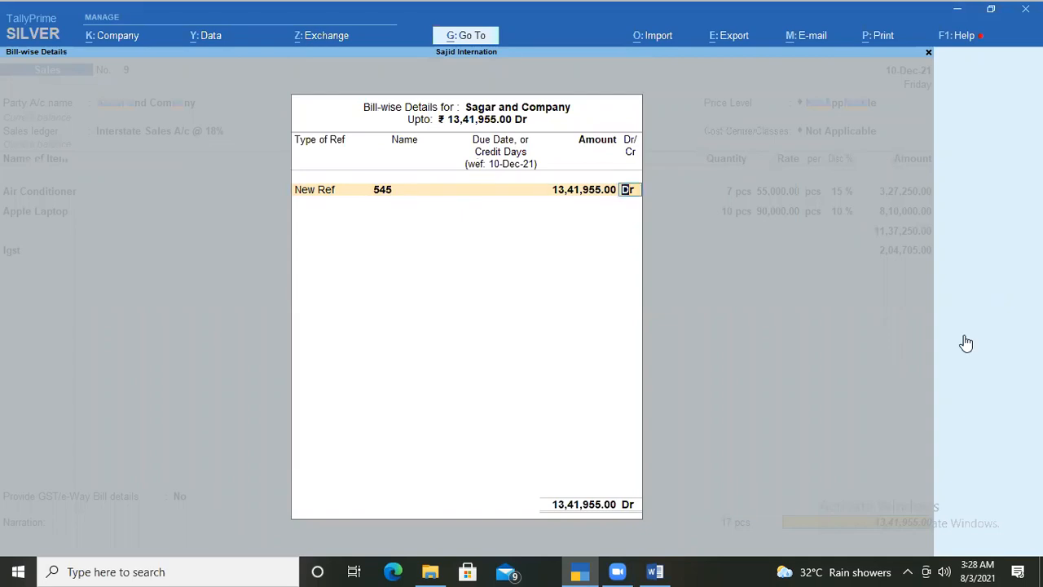
key(Return)
Step: Enter the narration "being goods sold to sagar & co.", save the sales voucher and return to the Gateway of Tally
text(being goods sold to)
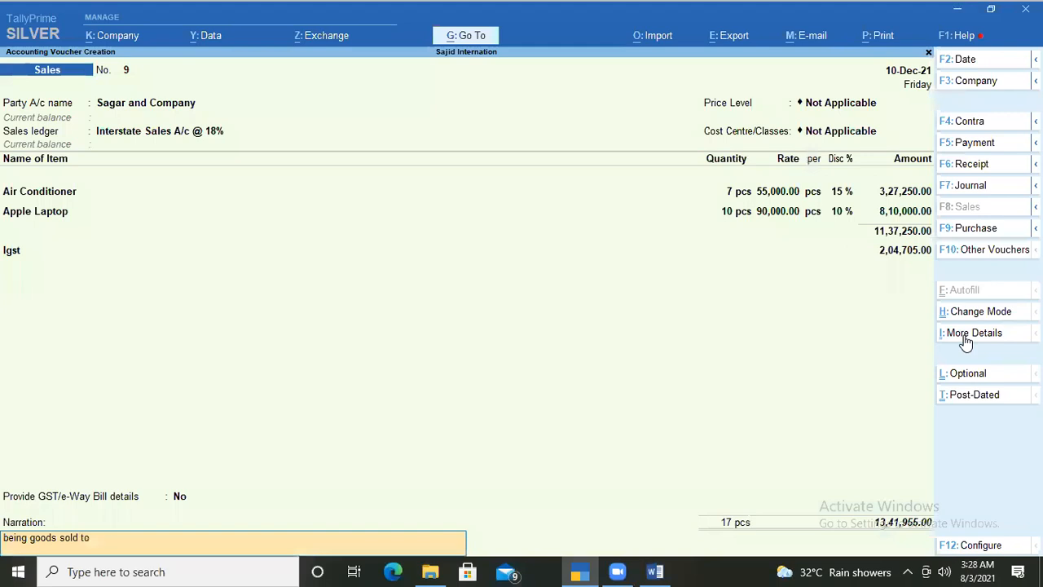
text(sagar & co.)
key(Return)
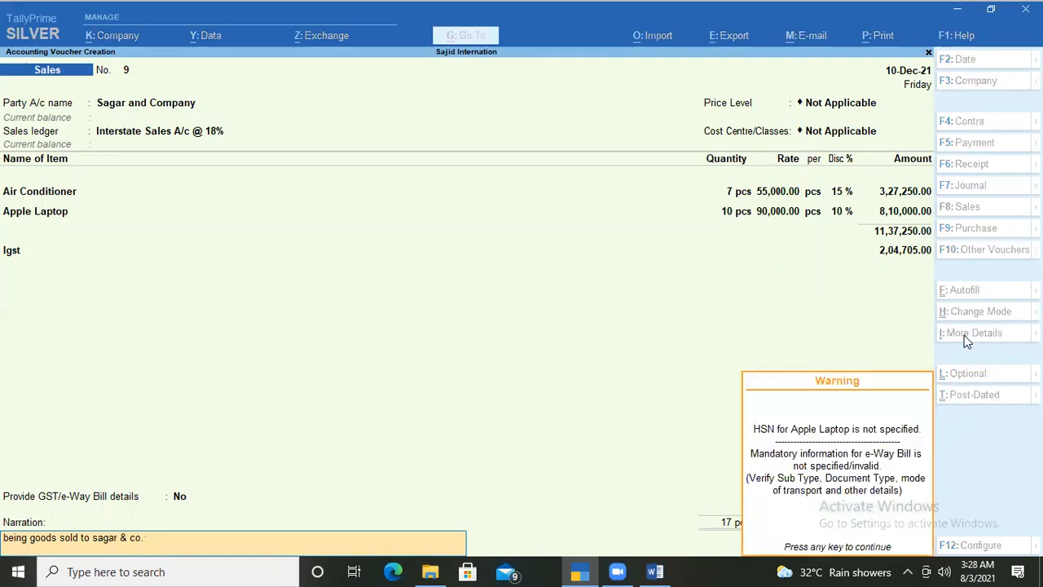
key(Return)
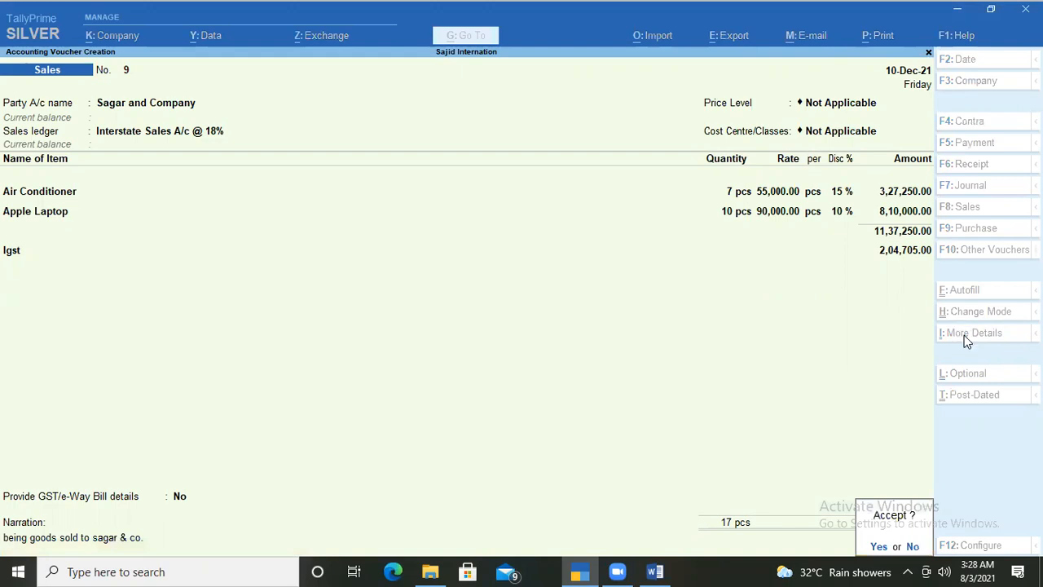
key(Return)
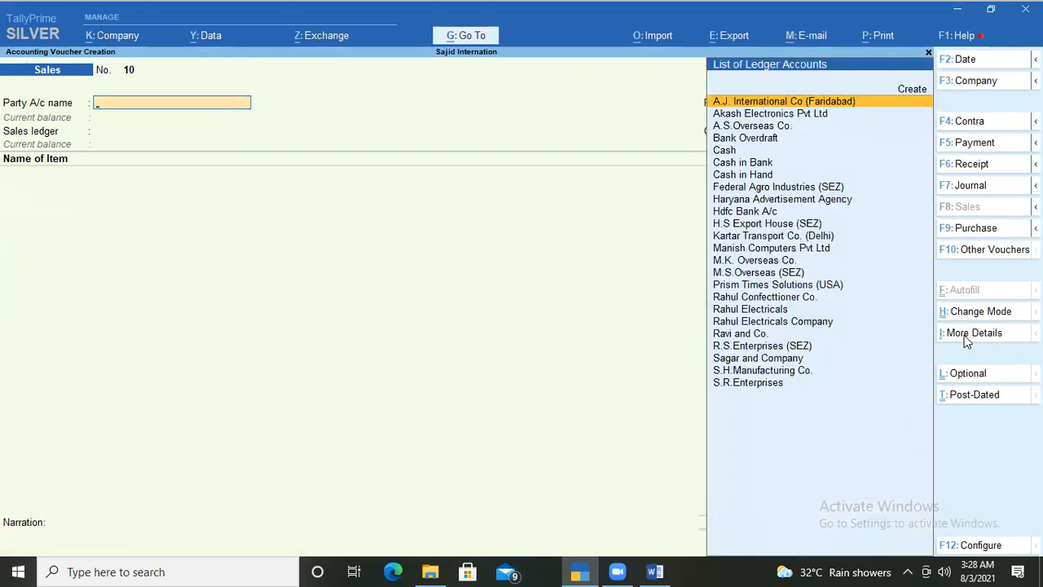
key(Escape)
key(Return)
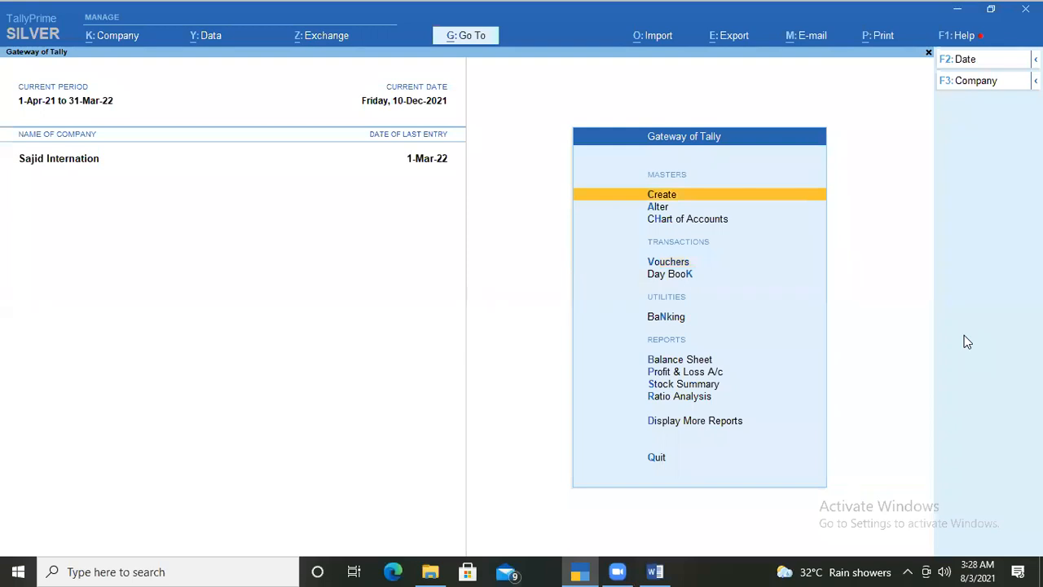
Step: Open the Ledger report selection within the Account Books reports
key(Down)
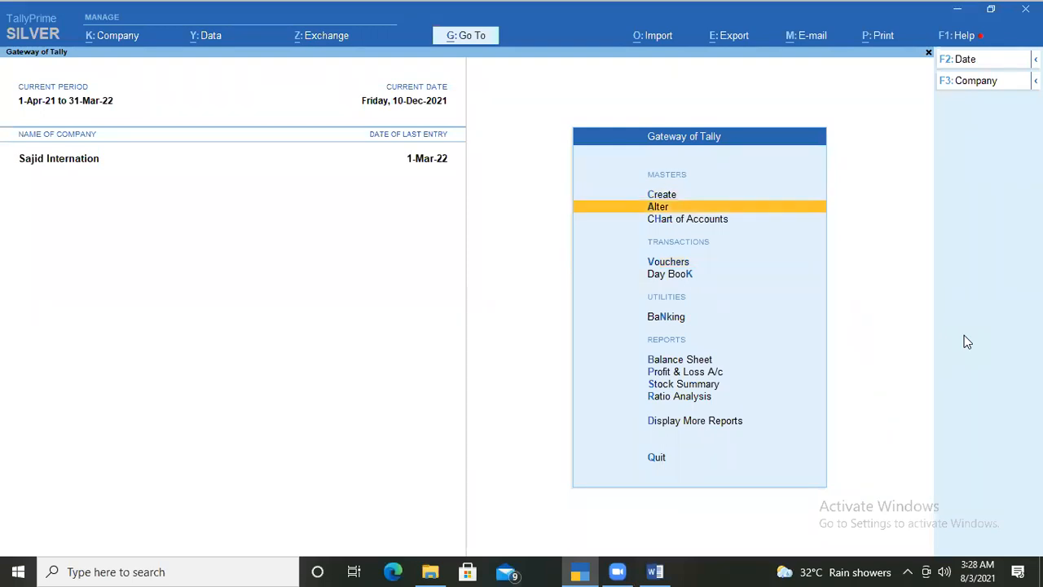
key(Down)
key(Down)
key(Down)
key(Down)
key(Down)
key(Down)
key(Down)
key(Down)
key(Down)
key(Return)
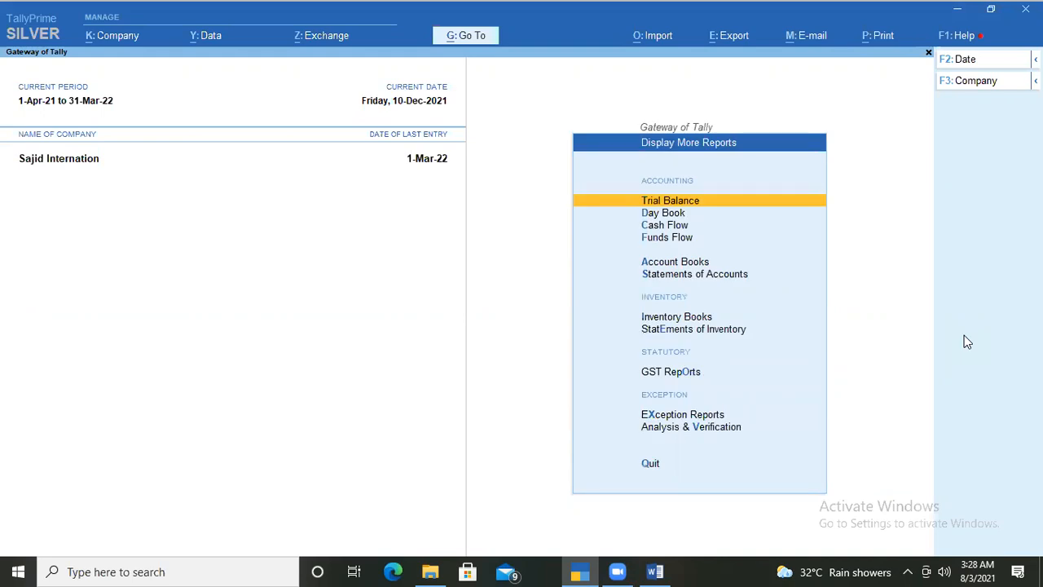
key(Down)
key(Down)
key(Down)
key(Down)
key(Return)
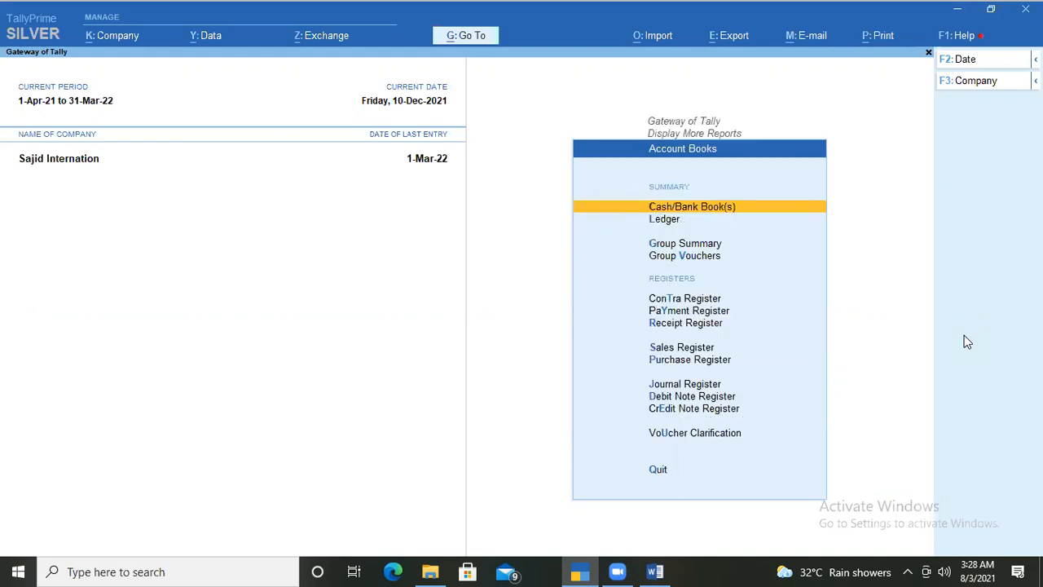
key(Down)
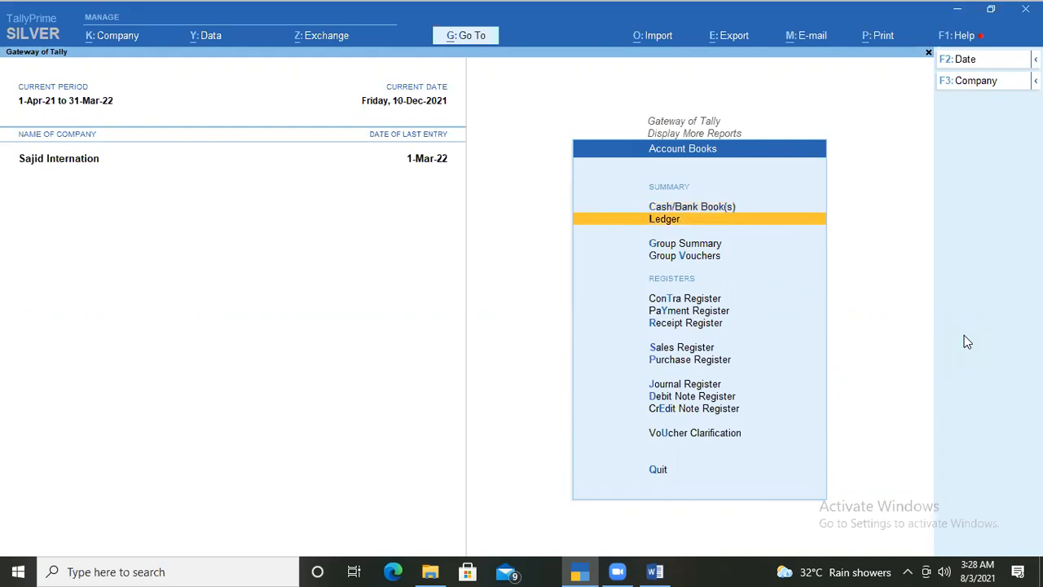
key(Return)
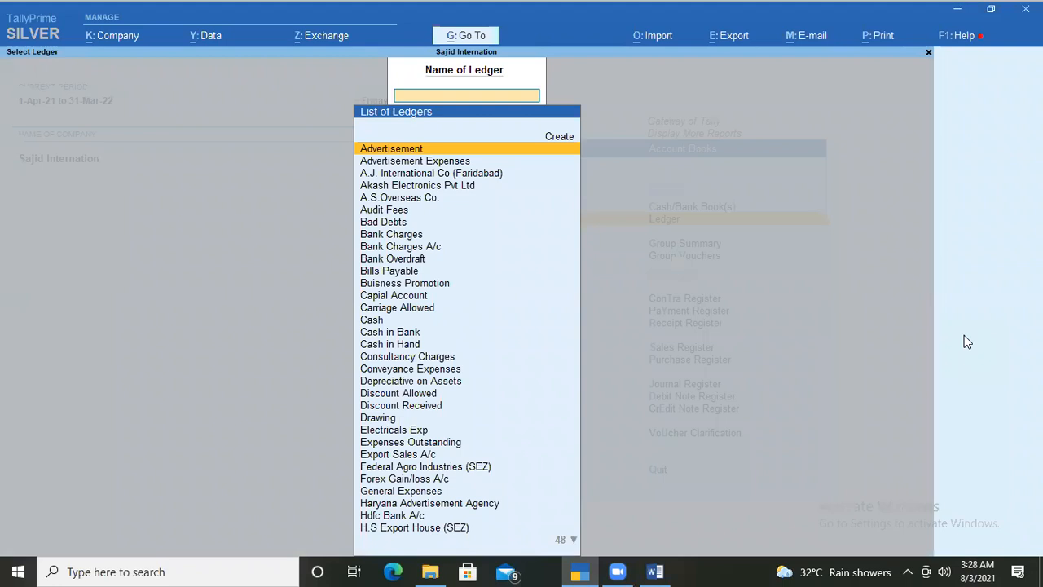
Step: Display the ledger vouchers of Sagar and Company
text(R)
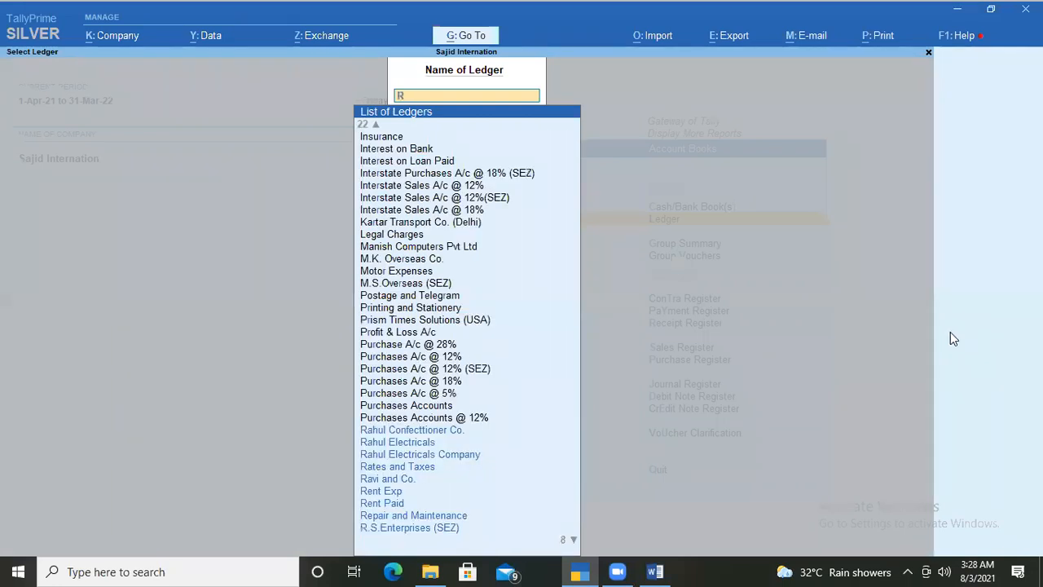
key(BackSpace)
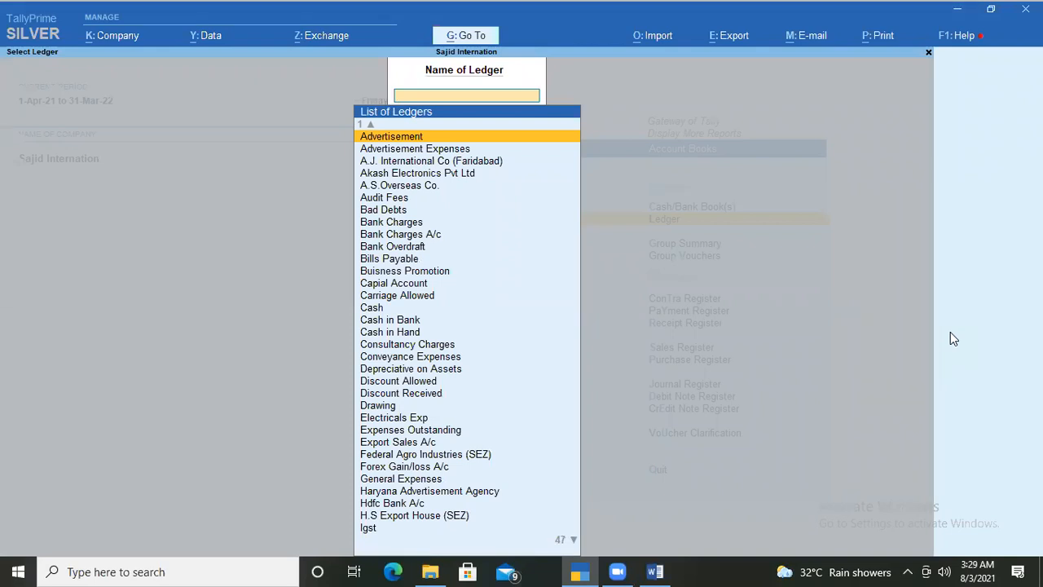
text(Sa)
key(Up)
key(Up)
key(Up)
key(Up)
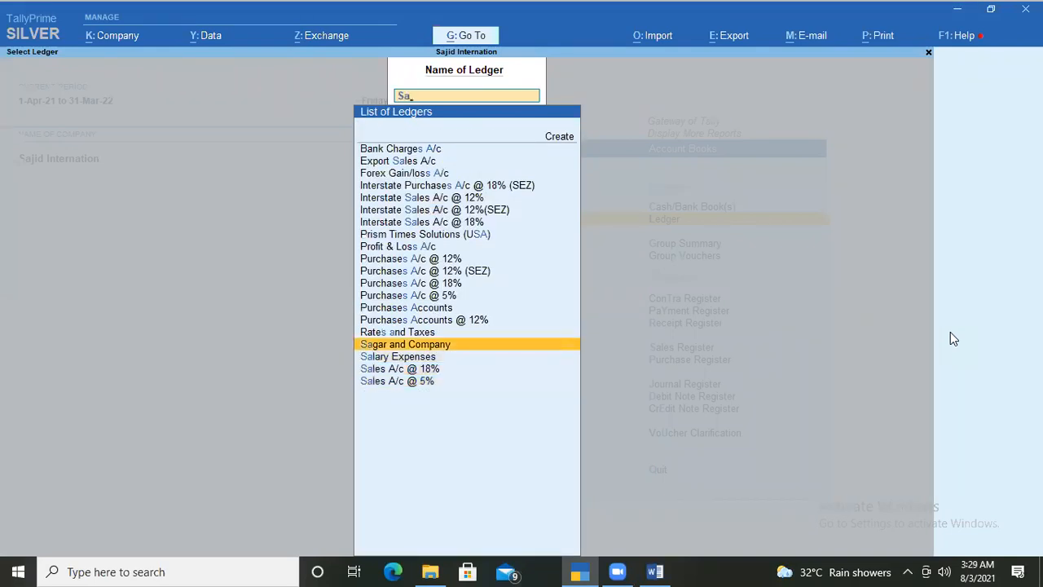
key(Return)
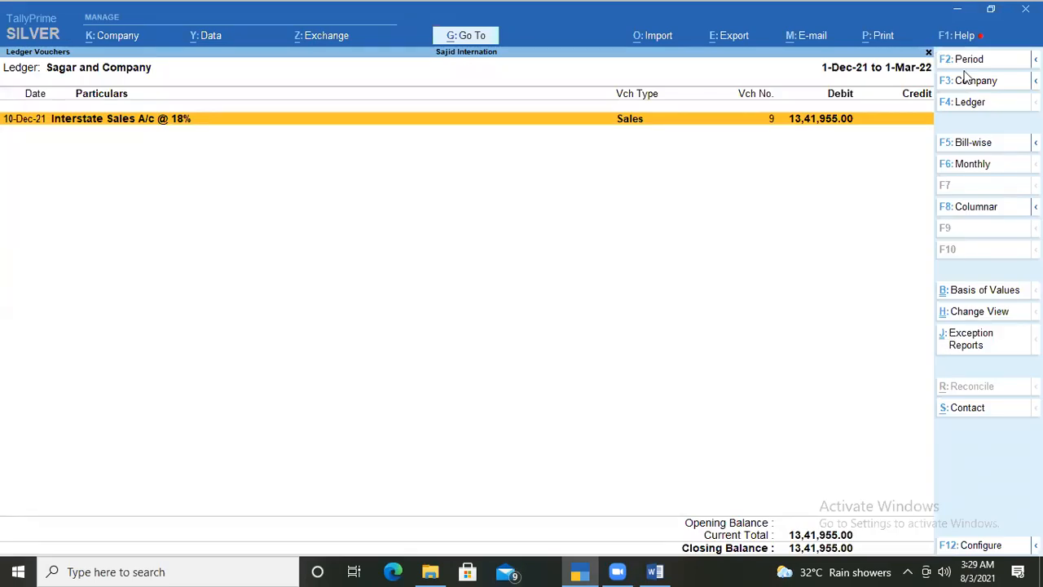
Step: Show Sagar and Company's bill-wise outstandings in detailed form and review the items under bill 545
click(984, 145)
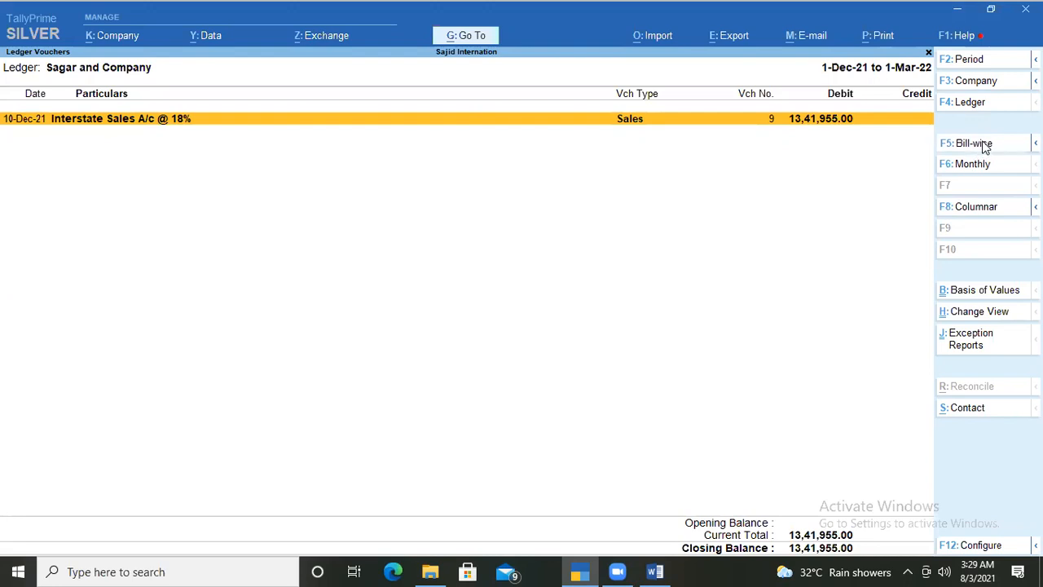
key(alt+F5)
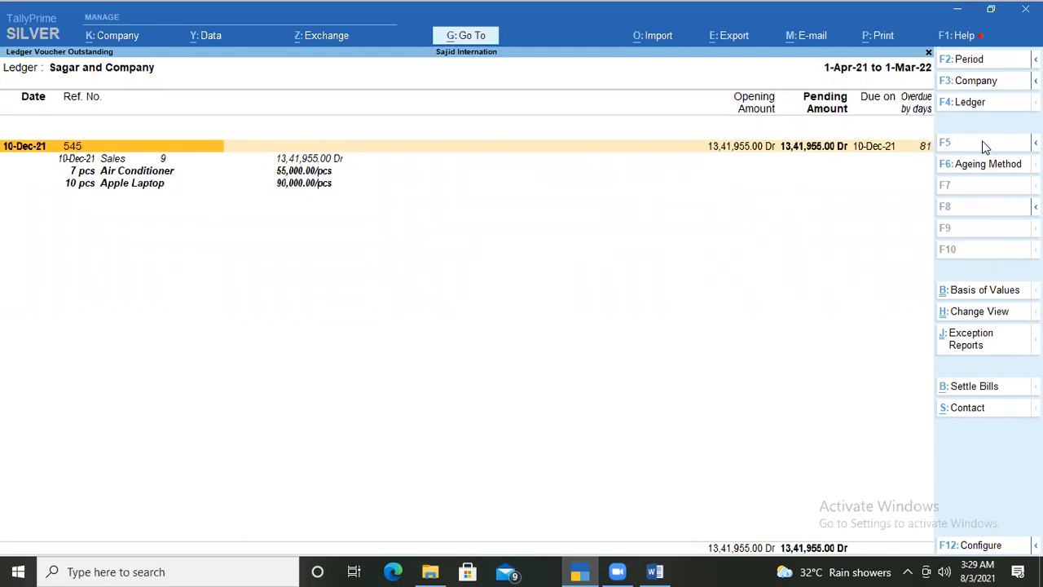
key(Down)
key(Down)
key(Down)
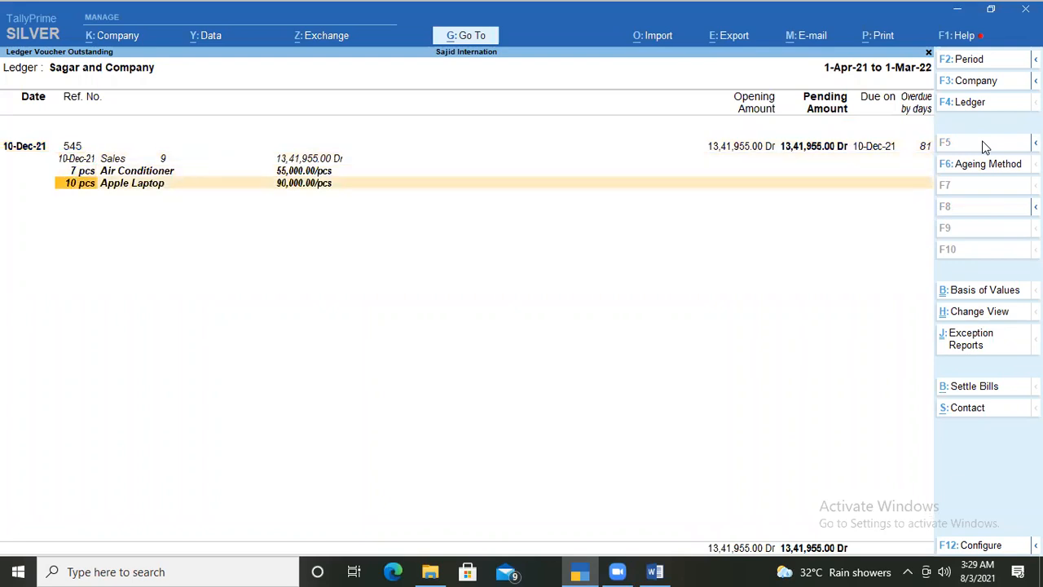
key(alt)
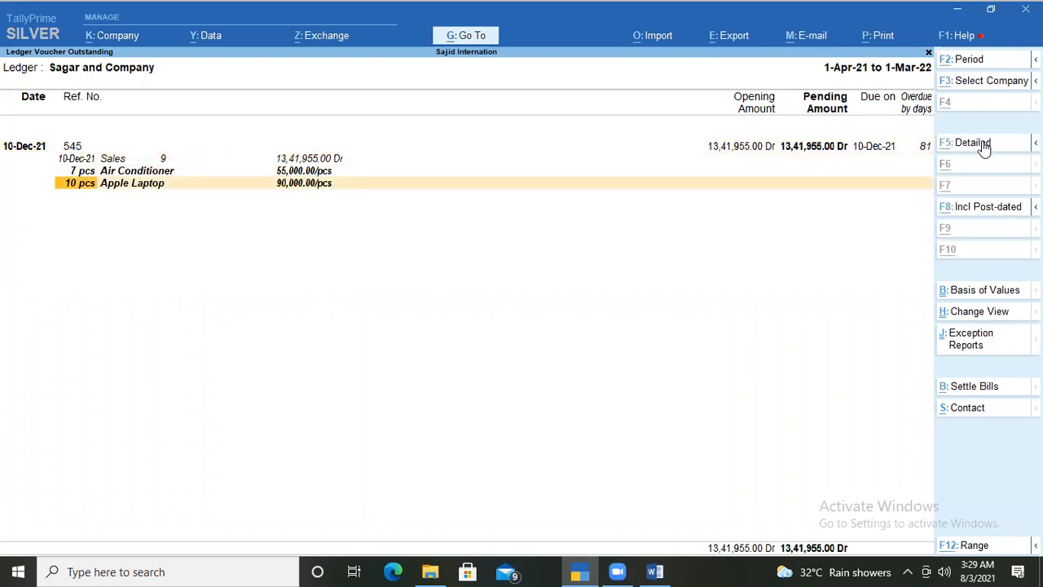
Step: Add a new Receipt voucher from the outstandings report and date it 1-Jan-22
key(alt+a)
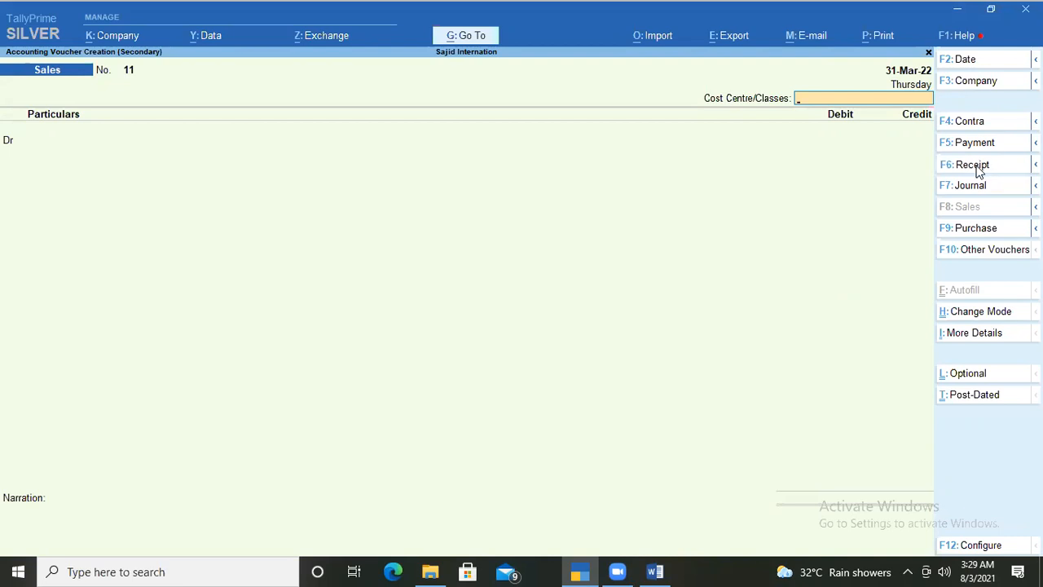
click(977, 166)
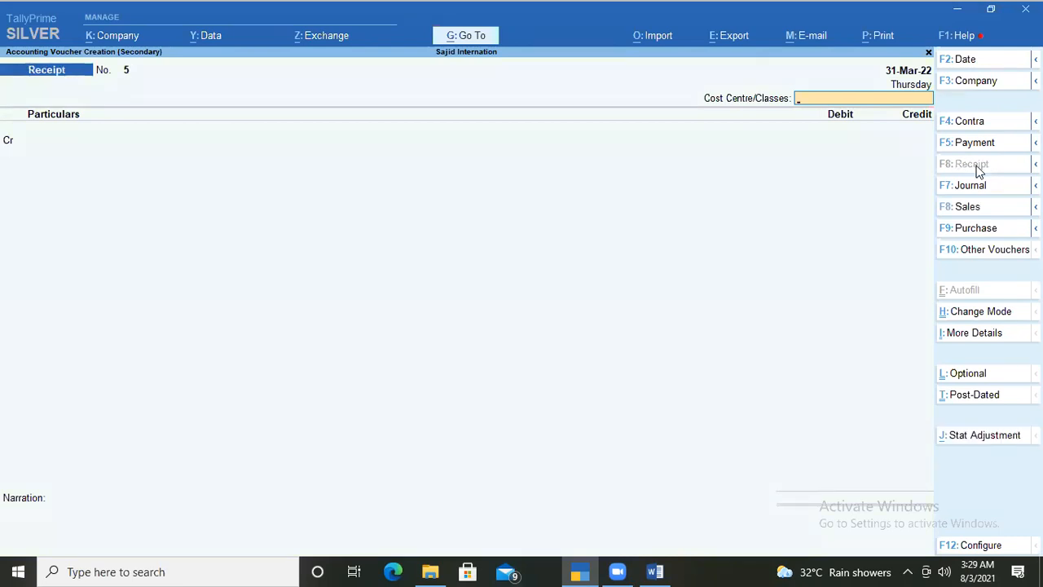
key(F2)
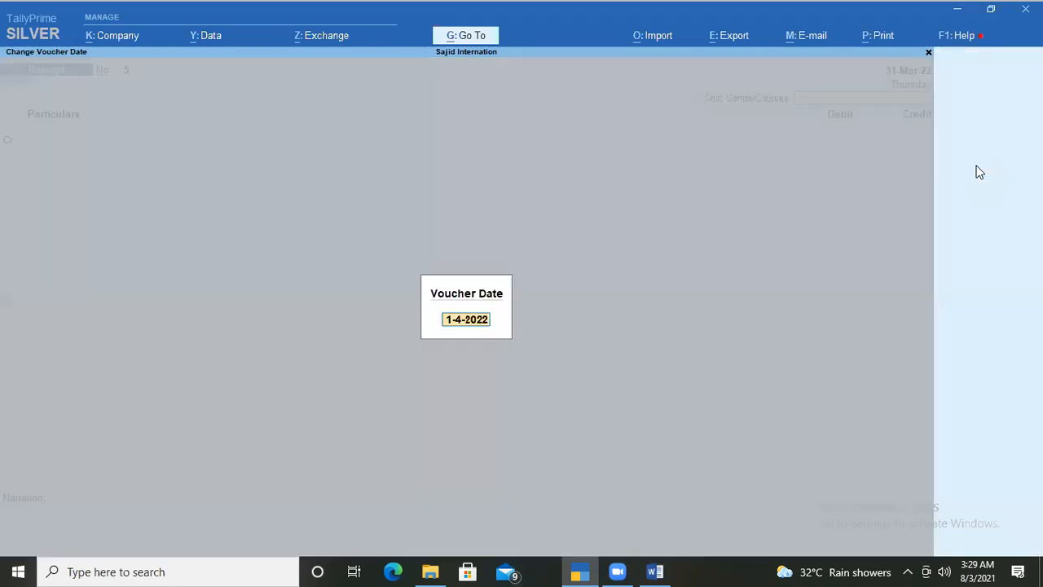
text(1 1)
key(Return)
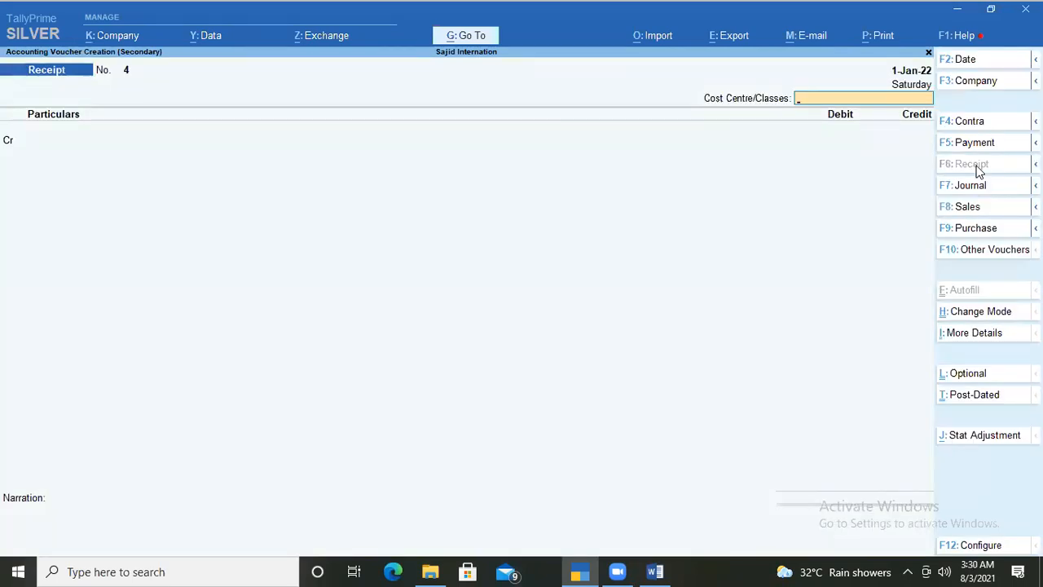
Step: Credit Sagar and Company with 7,00,000 in the Receipt voucher and allocate the amount as Agst Ref to bill 545
key(Return)
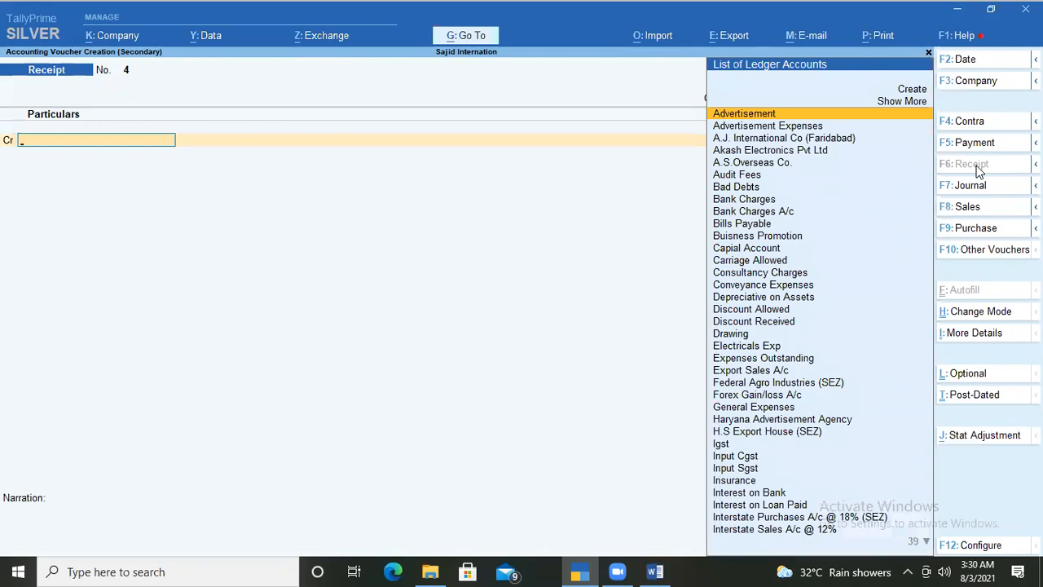
text(Sa)
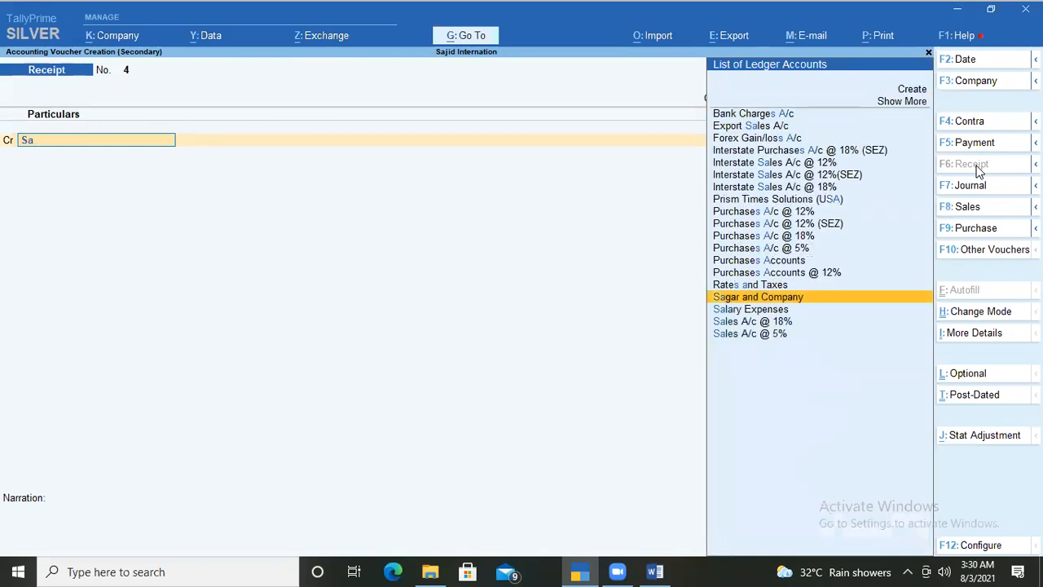
key(Return)
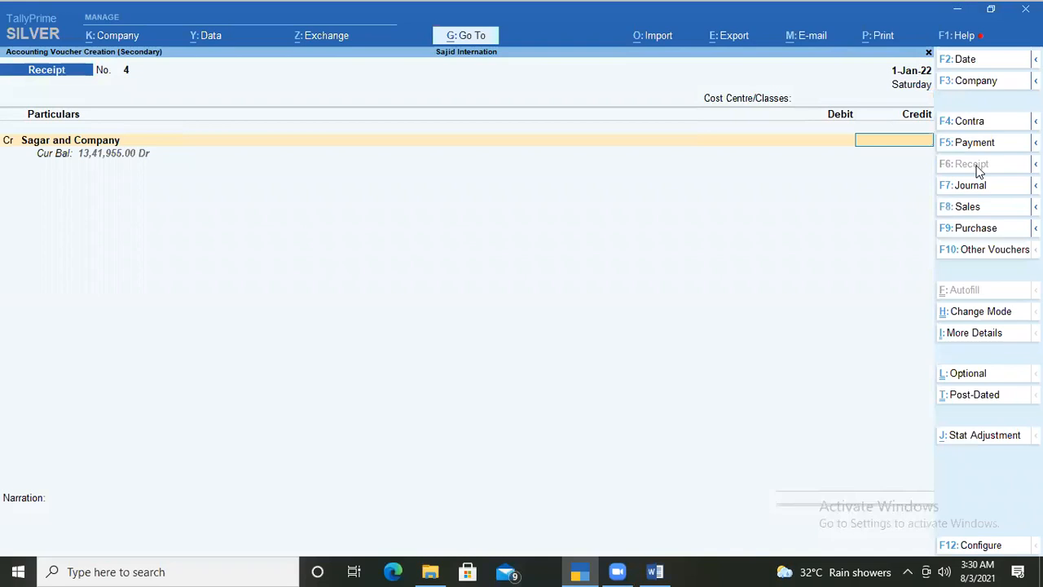
text(7,00,000)
key(Return)
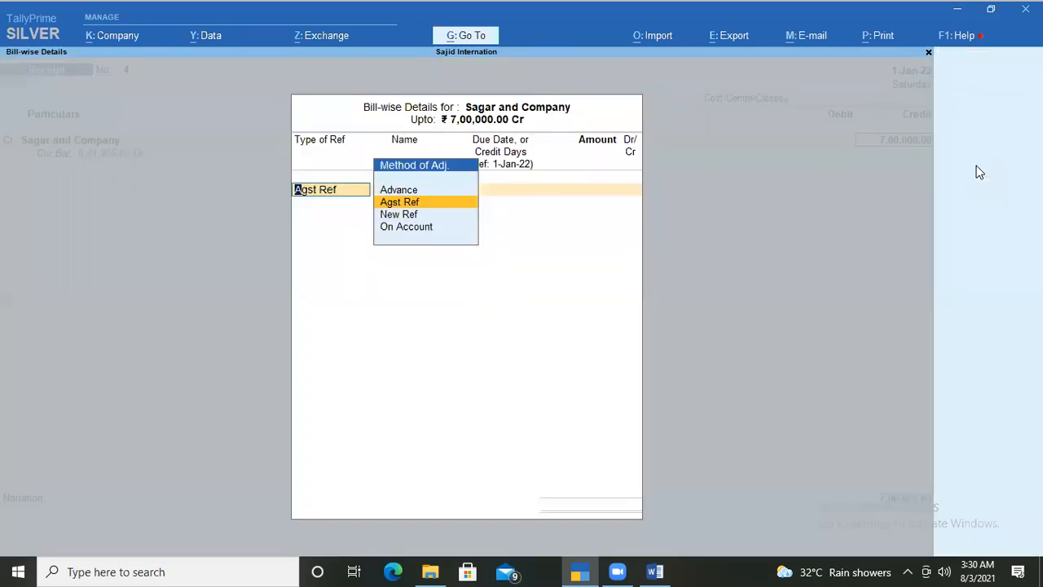
key(Return)
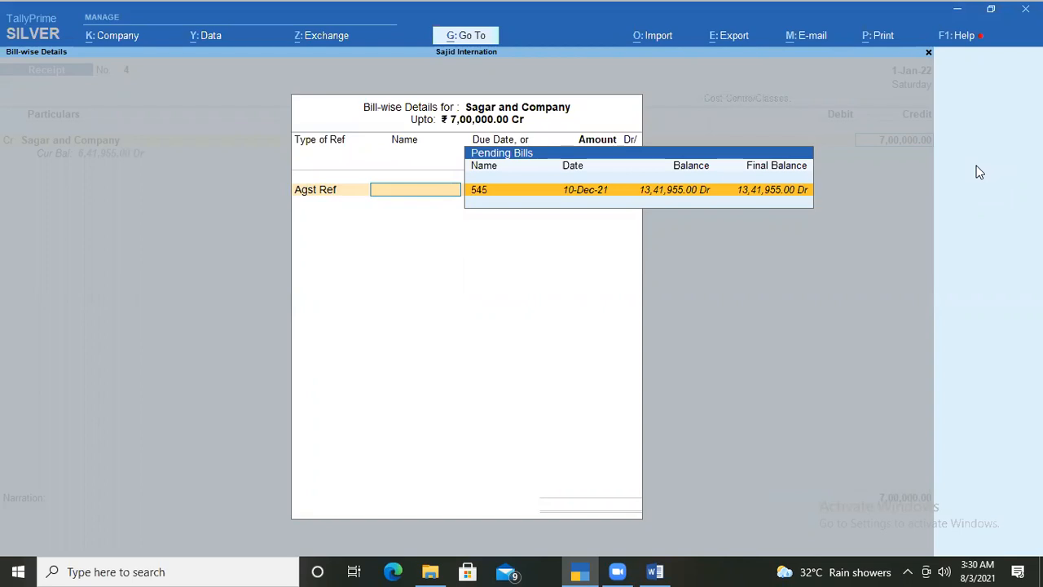
key(Return)
key(Return)
key(Return)
key(Return)
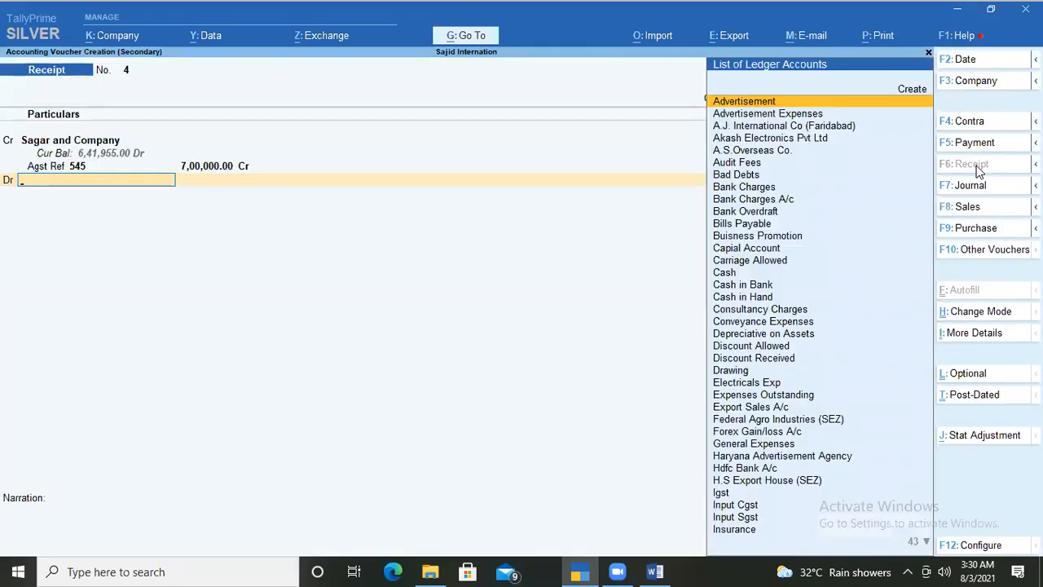
Step: Debit Hdfc Bank A/c with 7,00,000 and accept the Cheque/DD bank allocation, leaving the instrument number and bank blank
text(Hdfc Bank A/c)
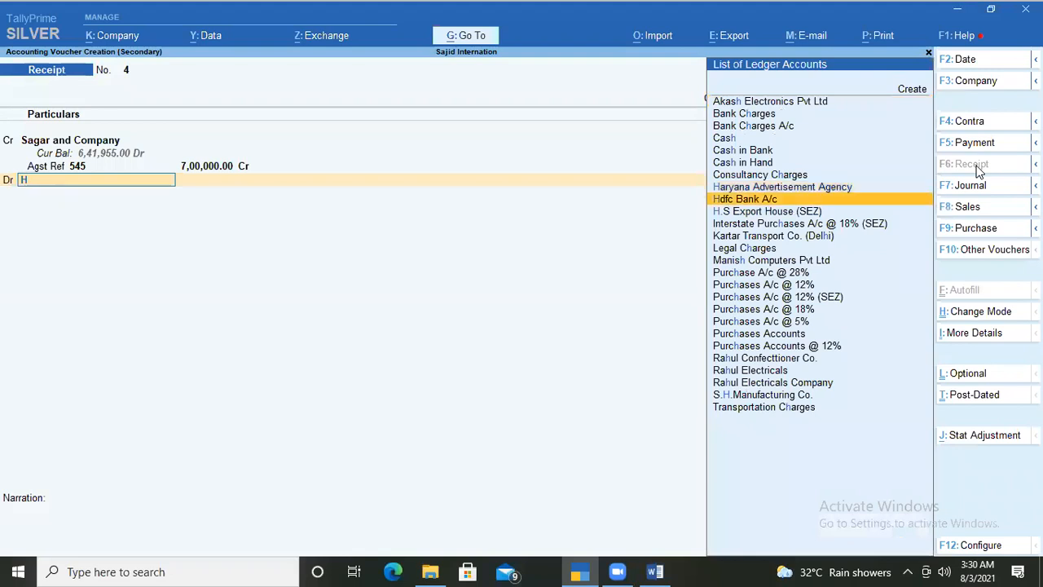
key(Return)
key(Return)
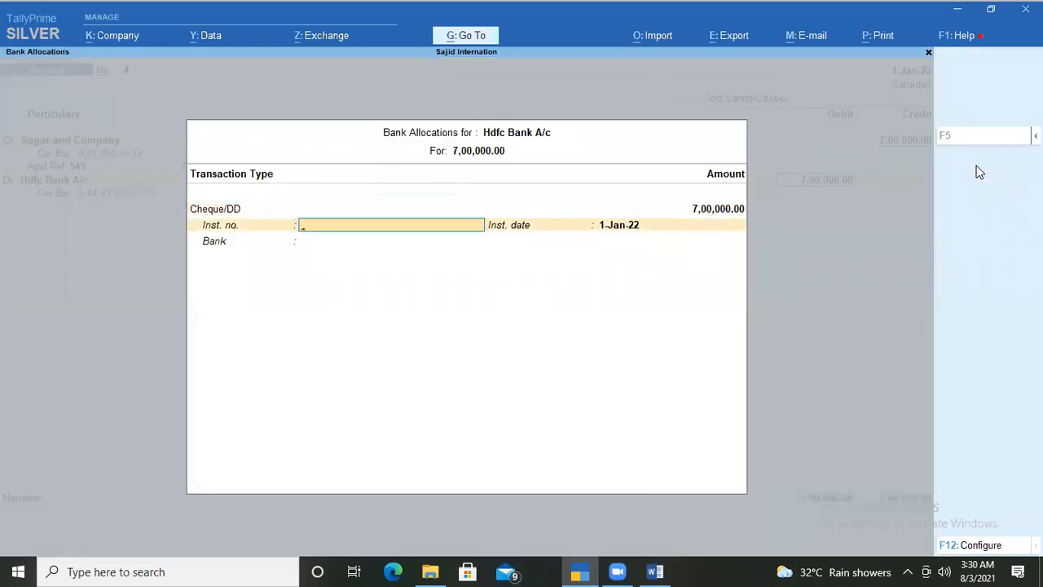
key(Return)
key(Return)
key(Return)
Step: Enter the narration "being amount received against iunvoice no.545." and save the Receipt voucher
text(bei)
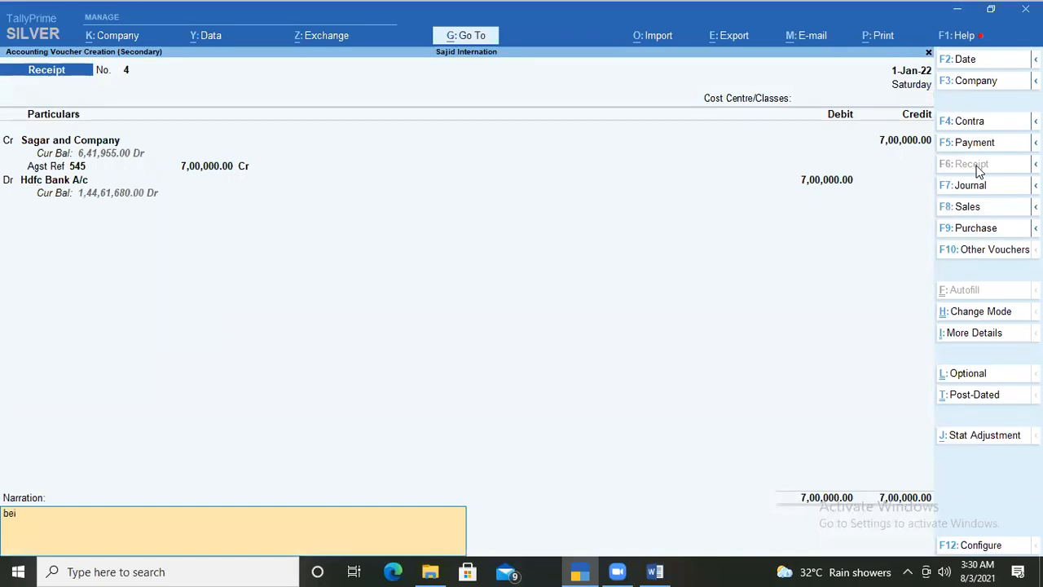
text(ng amount received against iun)
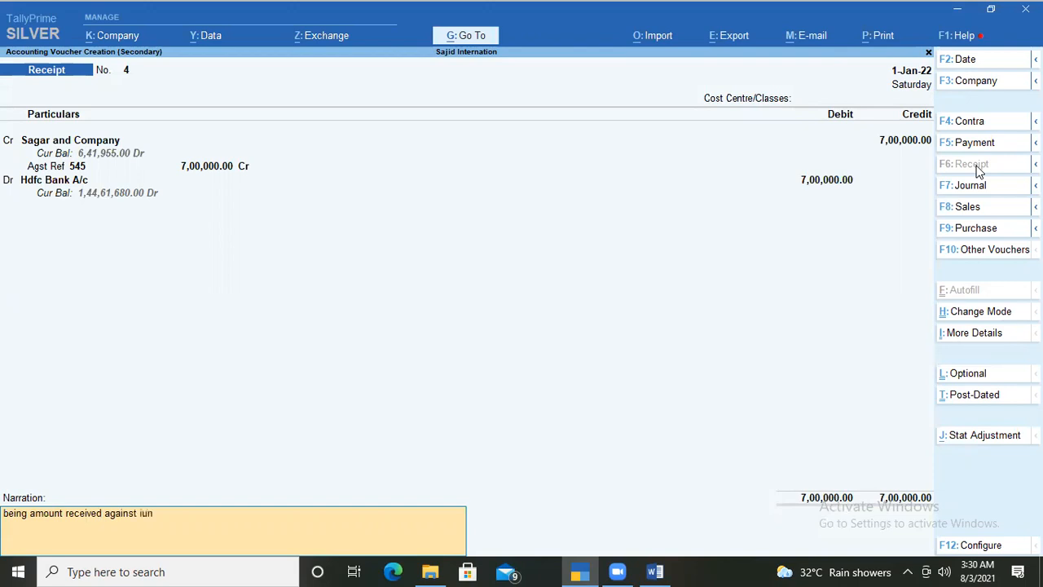
text(voice no.545)
key(Return)
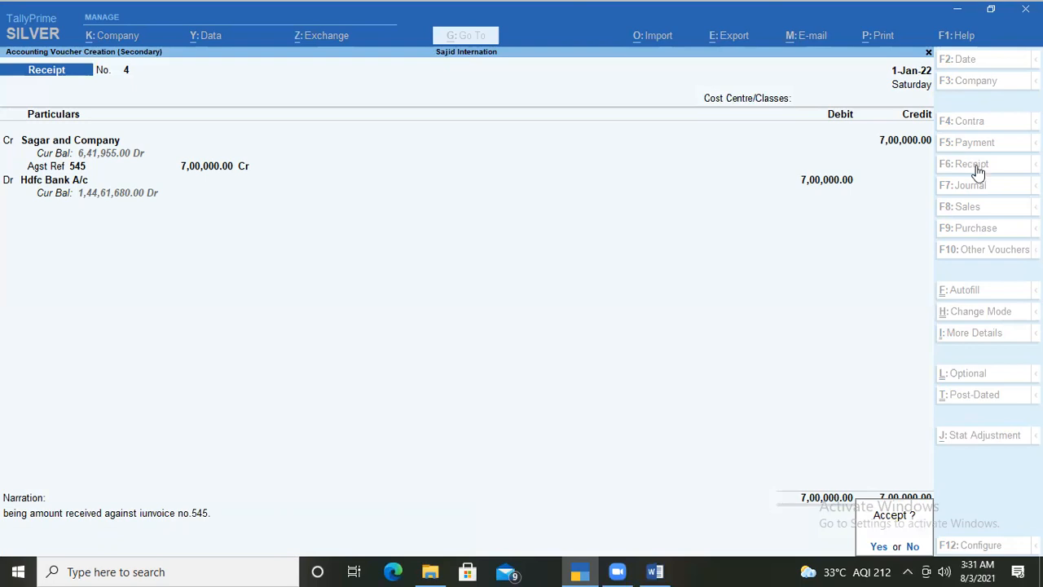
key(Return)
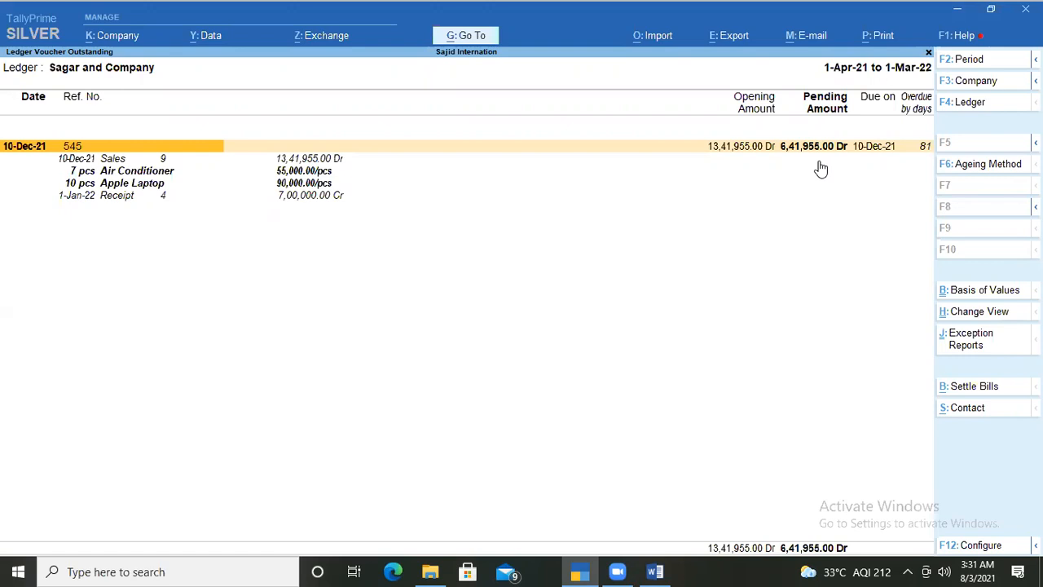
Step: Add another Receipt voucher from Sagar and Company's outstandings report and date it 28-Feb-22
key(Down)
key(Down)
key(Down)
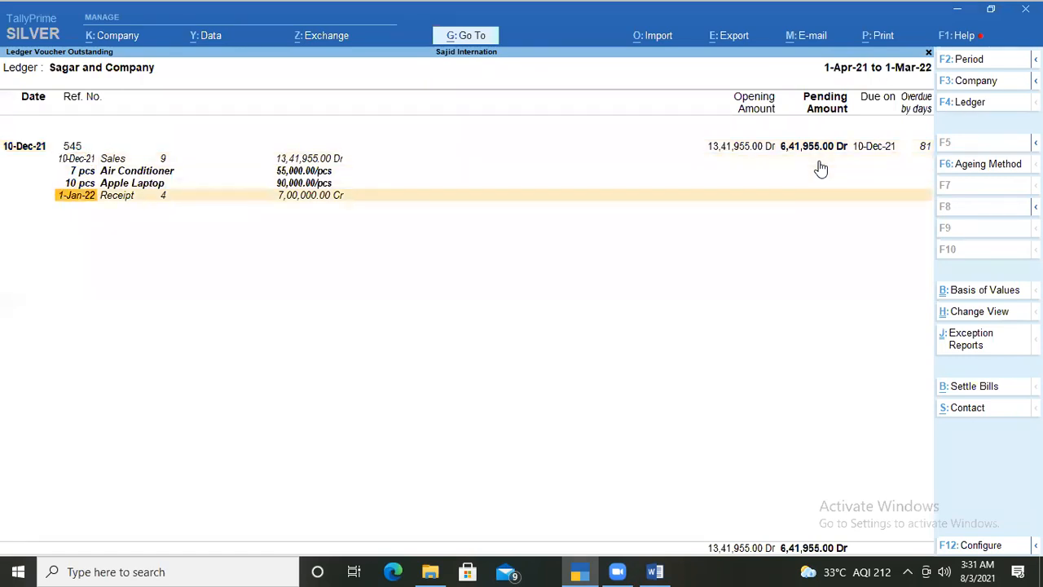
key(alt+c)
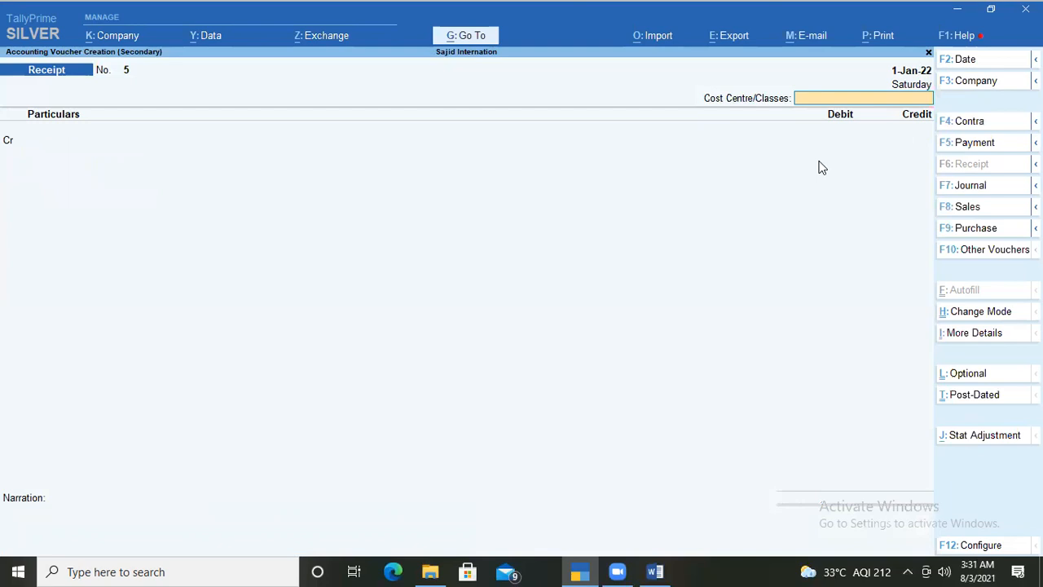
key(F2)
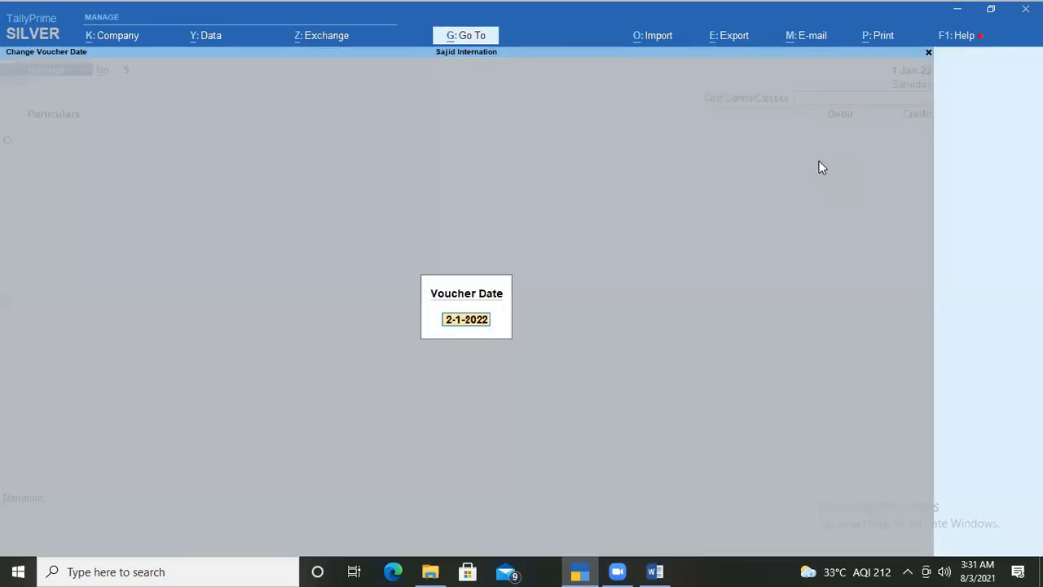
text(28 2)
key(Return)
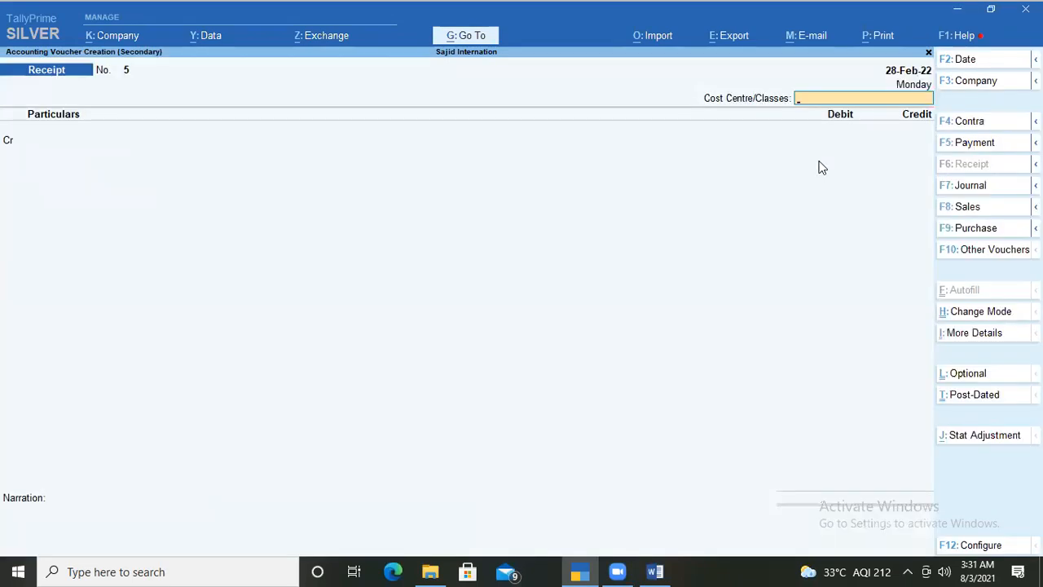
Step: Credit Sagar and Company with 3,00,000 and allocate the amount as Agst Ref to bill 545
key(Return)
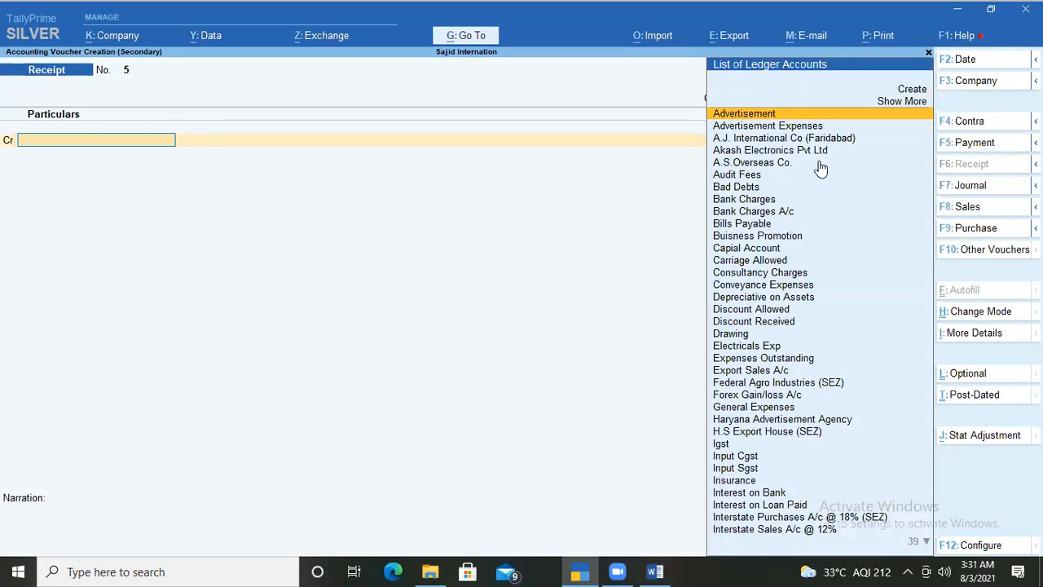
text(Sagar and Company)
key(Return)
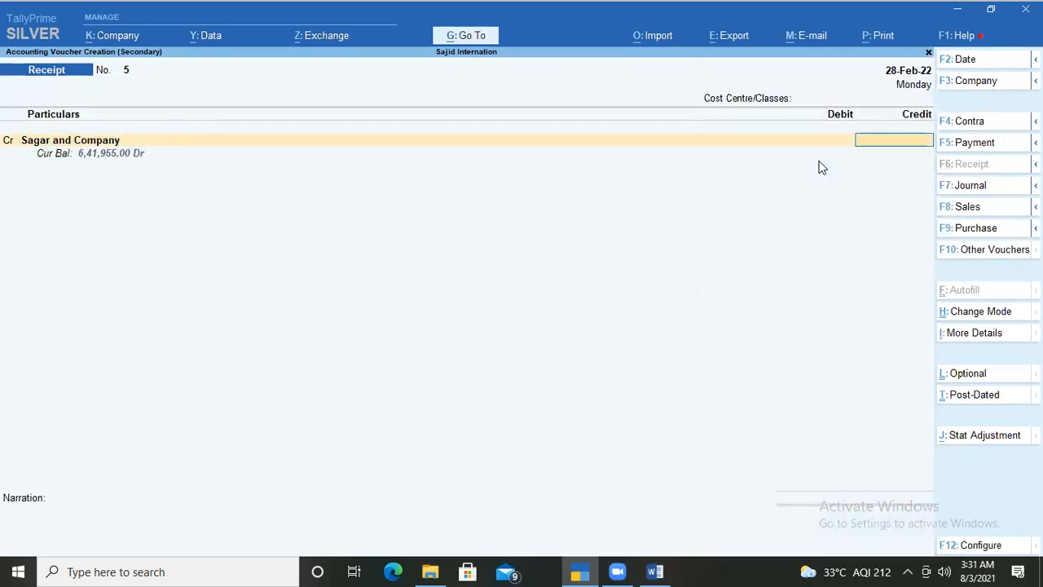
text(300000)
key(Return)
key(Return)
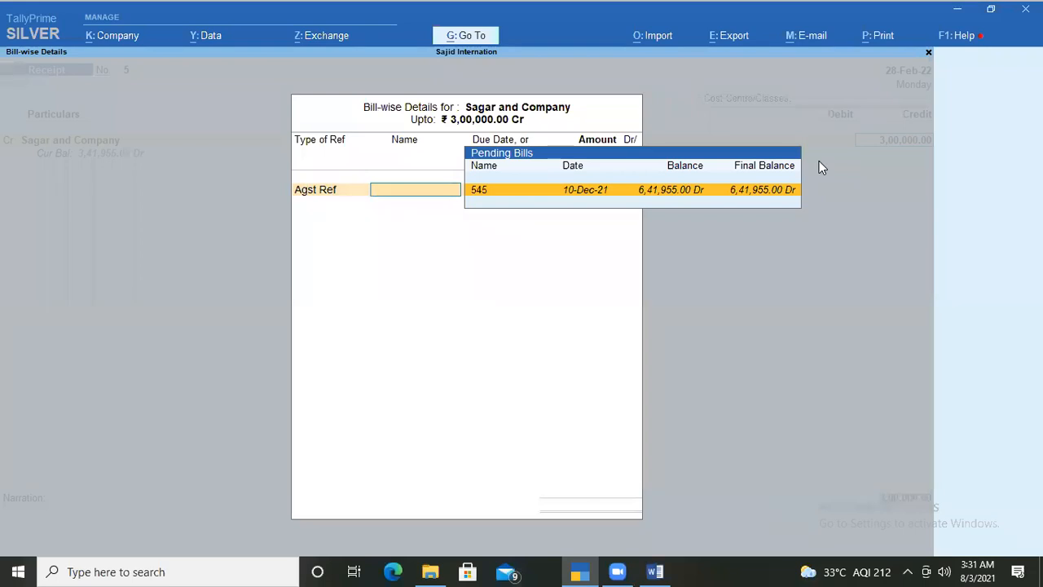
key(Return)
key(Return)
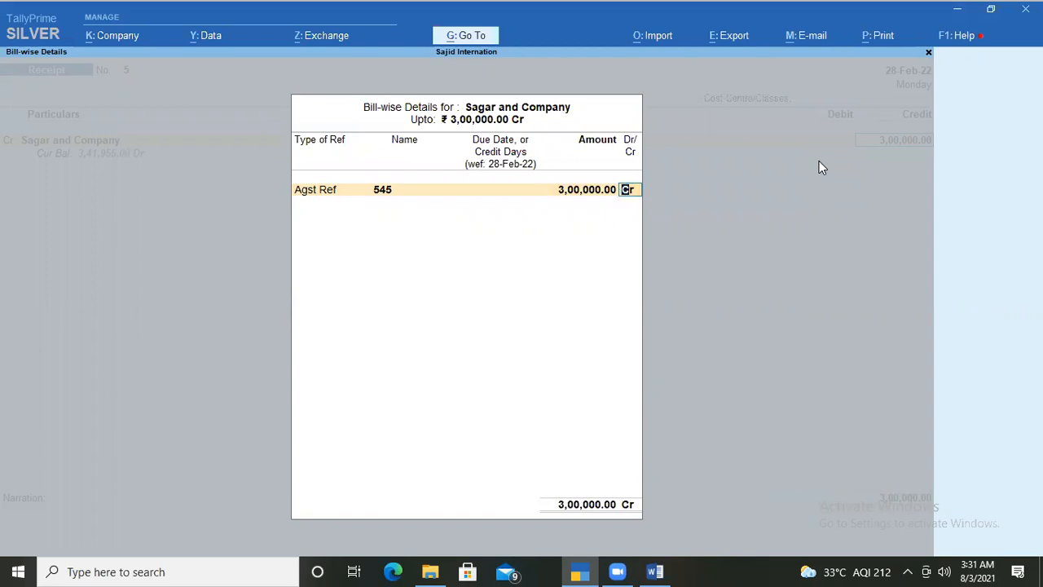
key(Return)
Step: Debit Hdfc Bank A/c with 3,00,000 and accept the bank allocation details without an instrument number
key(Return)
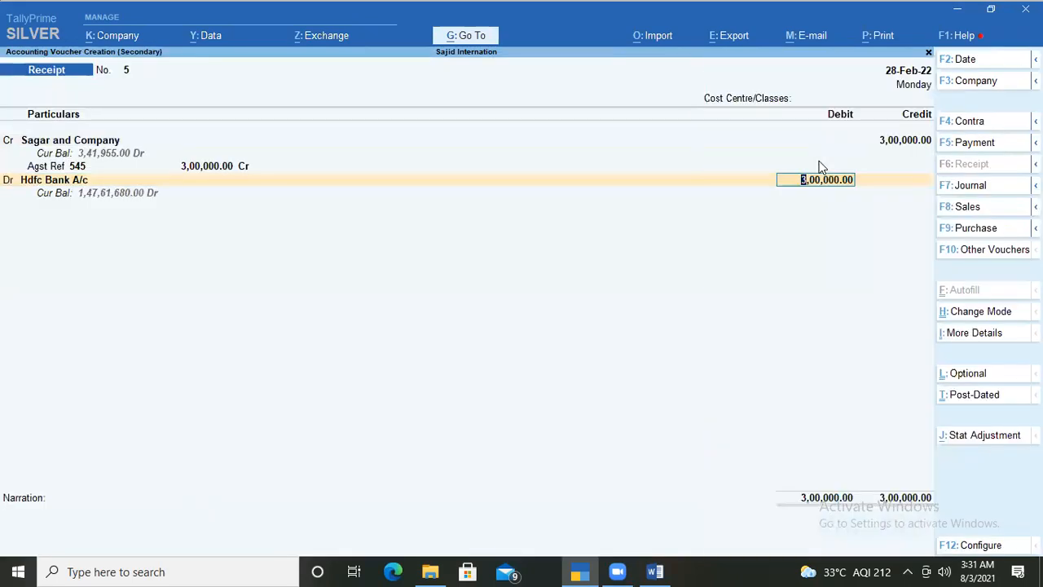
key(Return)
key(Return)
key(Return)
key(Return)
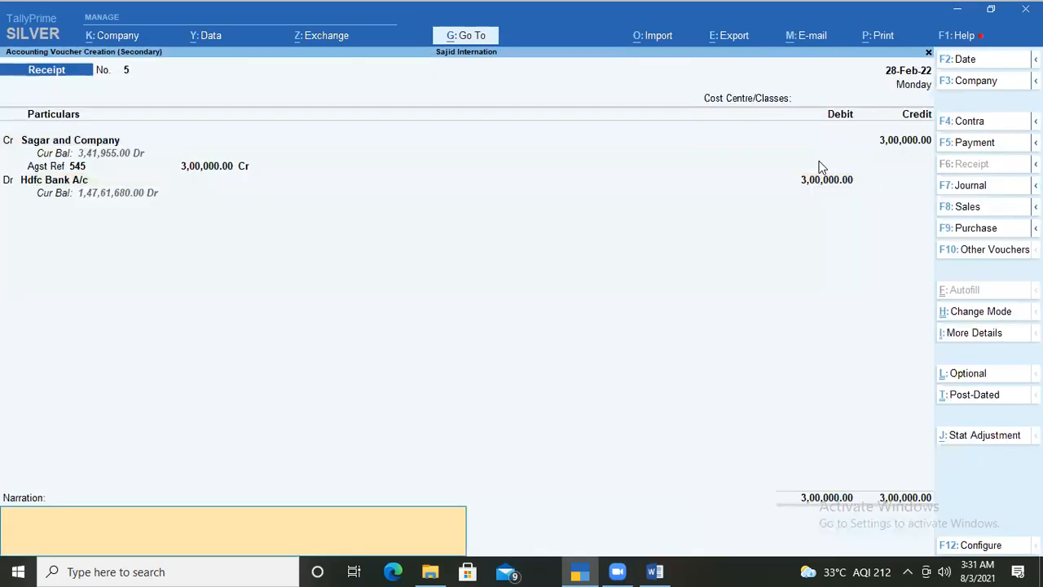
Step: Repeat the previous voucher's narration in the 28-Feb-22 receipt and save the voucher
key(ctrl+r)
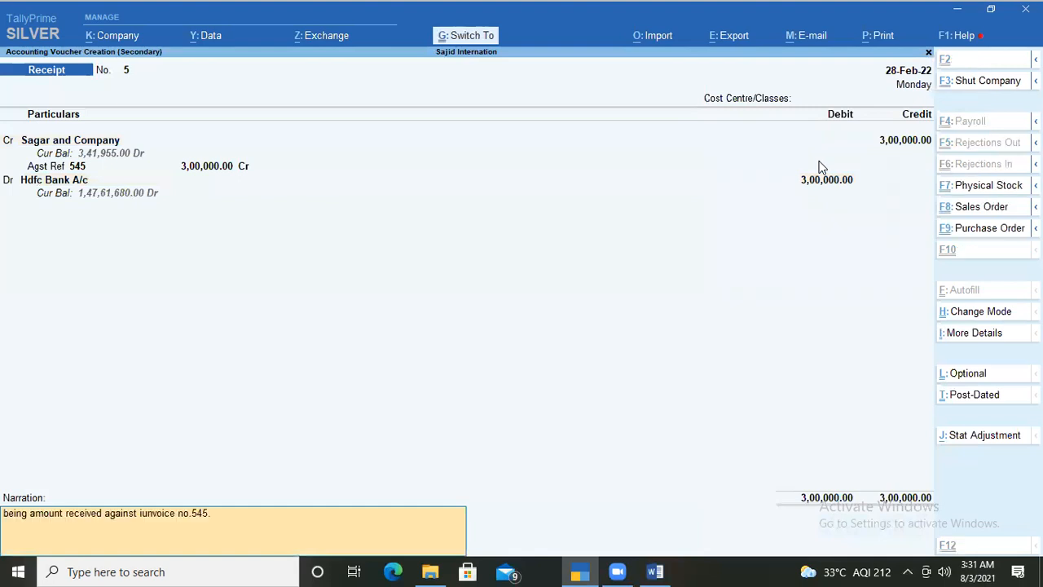
key(Return)
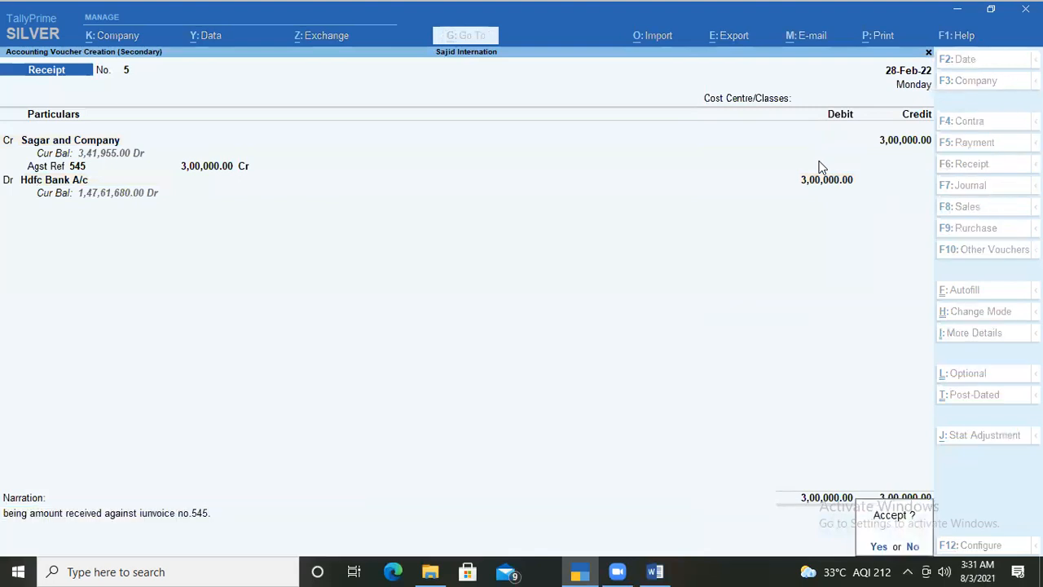
key(Return)
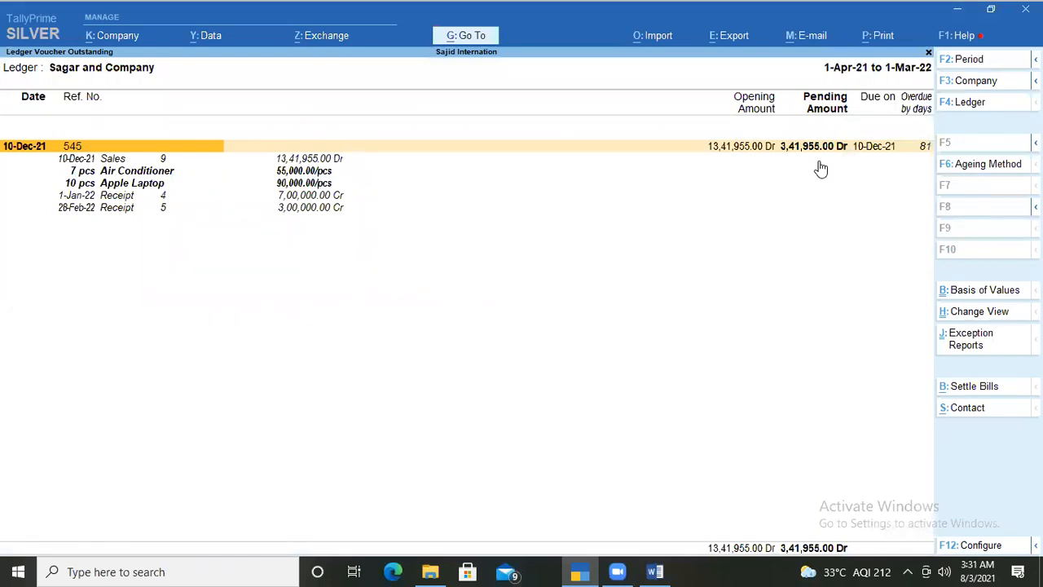
Step: Add a further Receipt voucher from the outstandings report and date it 10-Mar-22
key(Down)
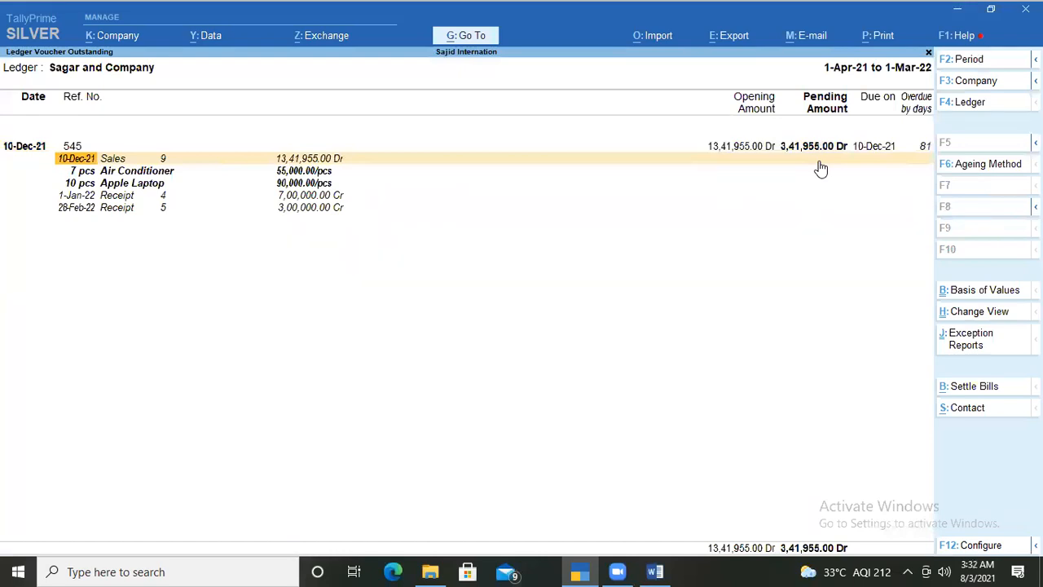
key(Down)
key(Down)
key(Down)
key(Down)
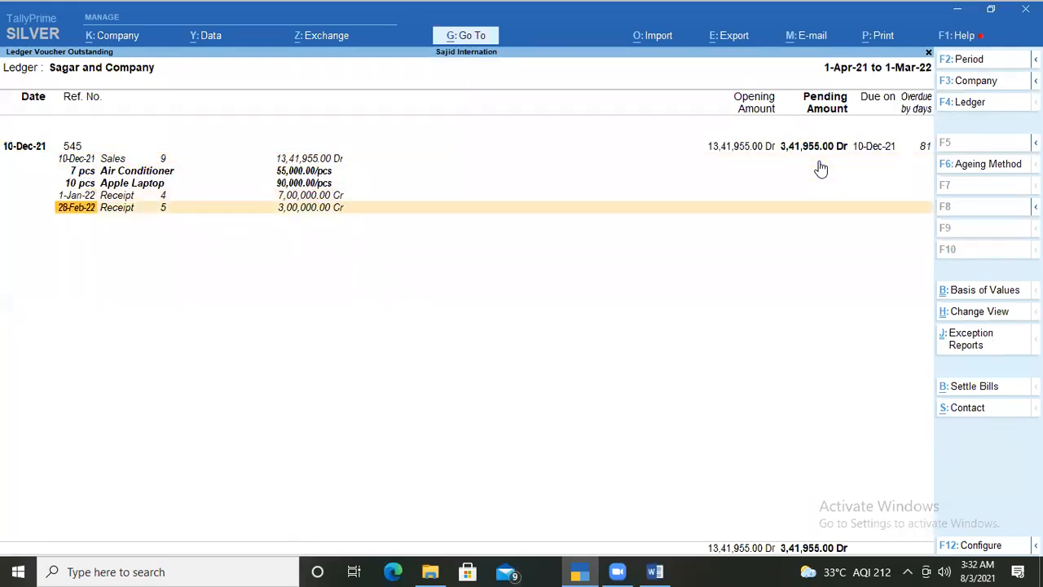
key(alt)
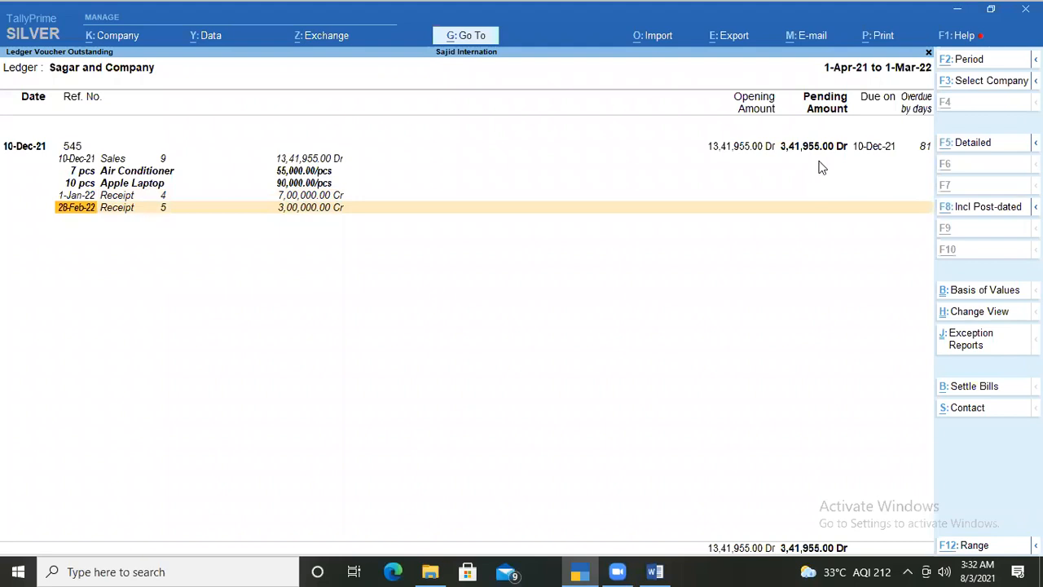
key(alt+a)
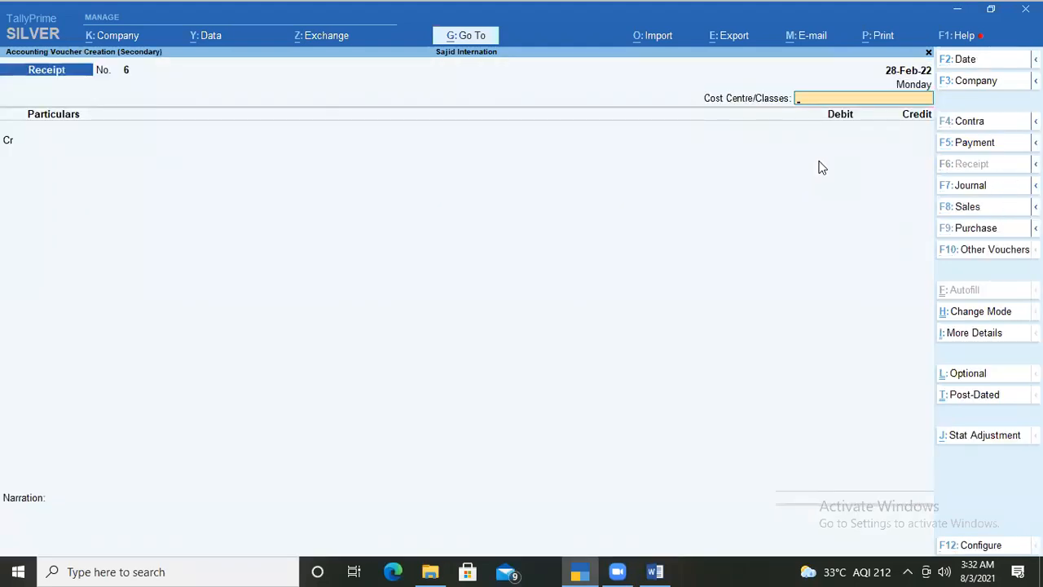
key(F2)
text(10)
key(Return)
Step: Credit Sagar and Company with 3,41,955 and allocate the amount as Agst Ref to bill 545
key(Return)
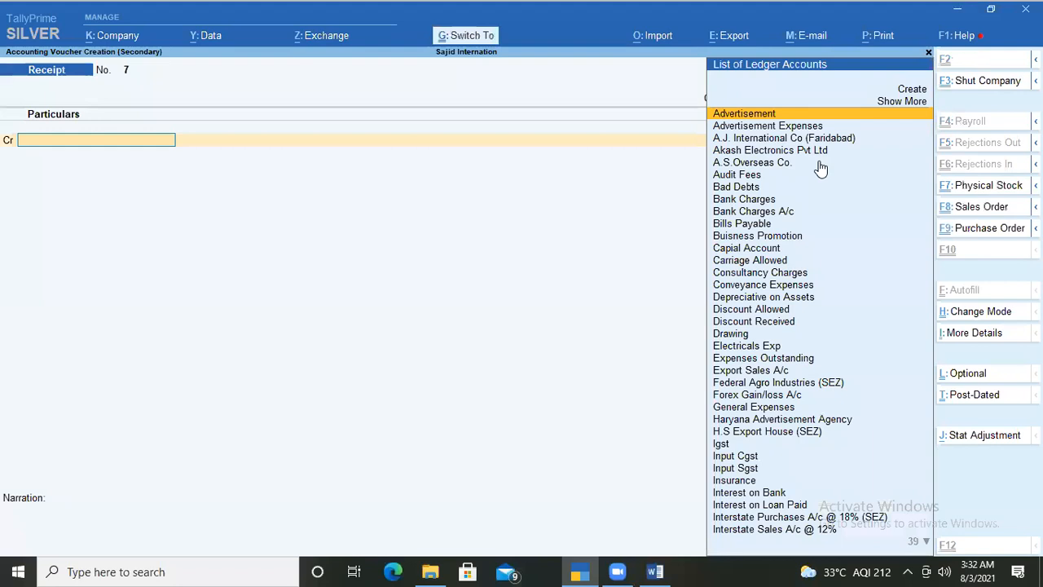
text(Sagar and Company)
key(Return)
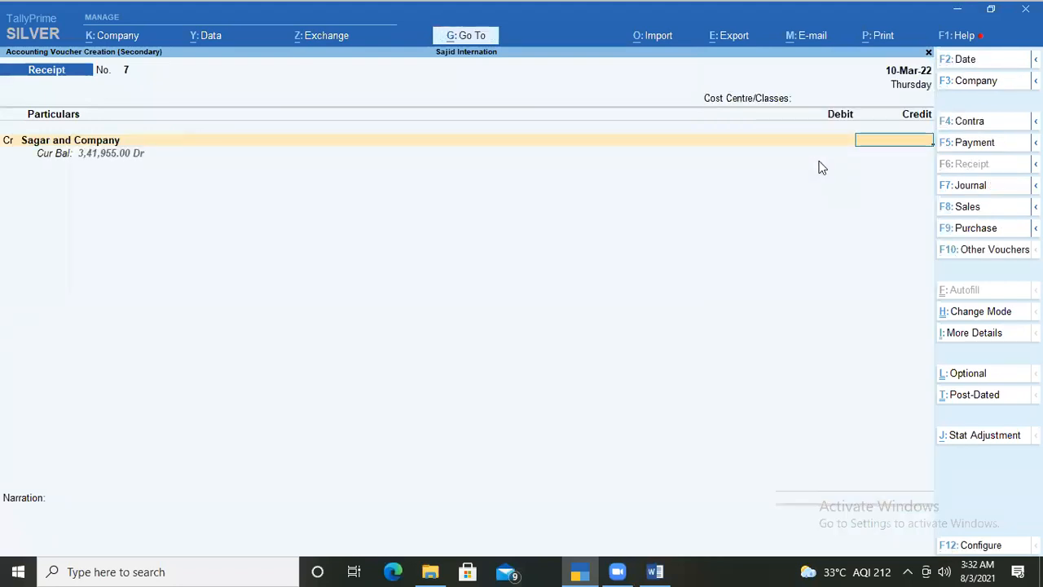
text(341955)
key(Return)
key(Return)
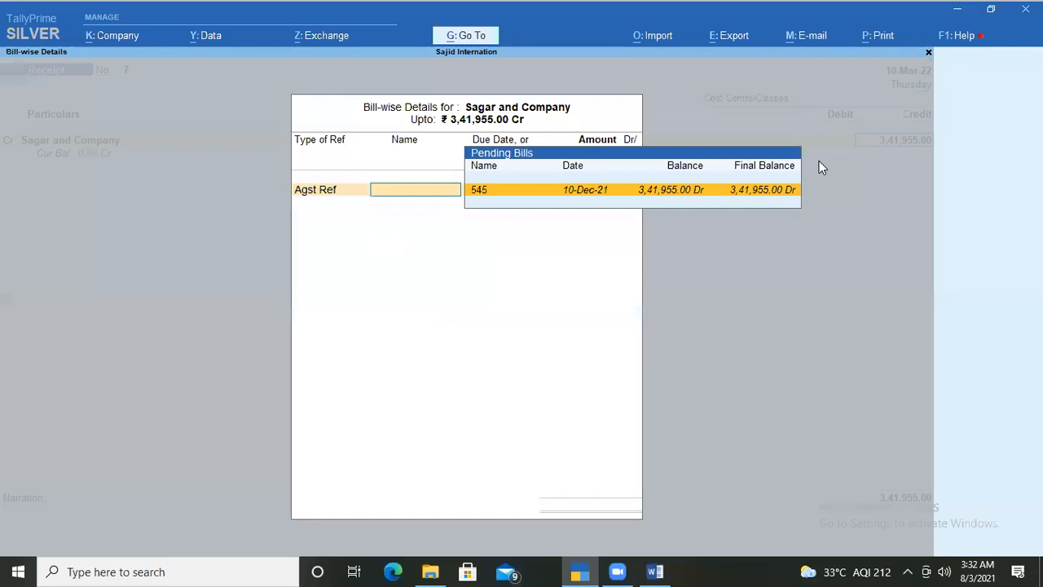
key(Return)
key(Return)
key(Return)
key(Return)
Step: Debit Hdfc Bank A/c with 3,41,955 and add the narration "being amount received against iunvoice no.545."
key(Return)
key(Return)
key(Return)
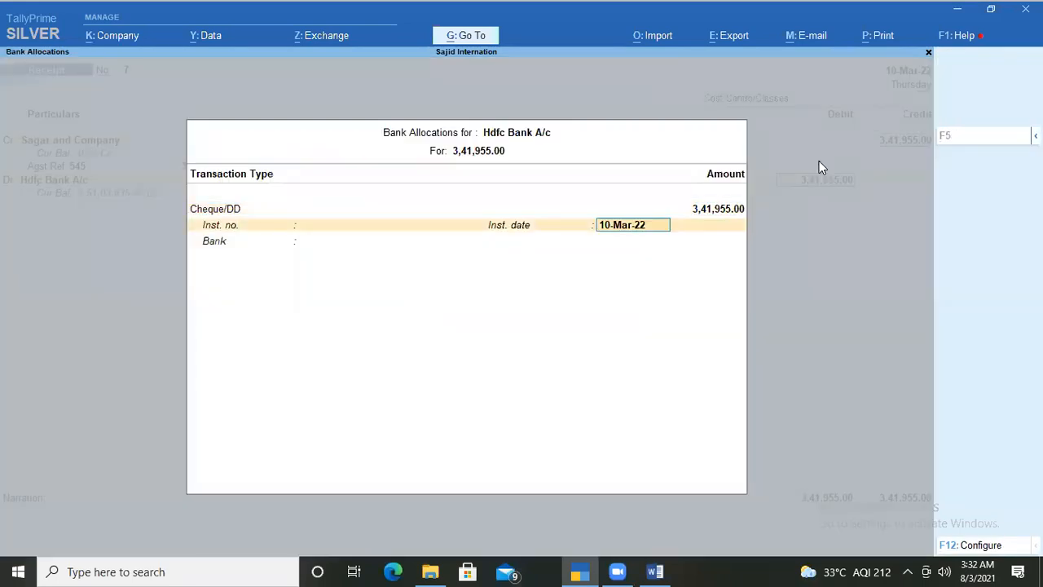
key(Return)
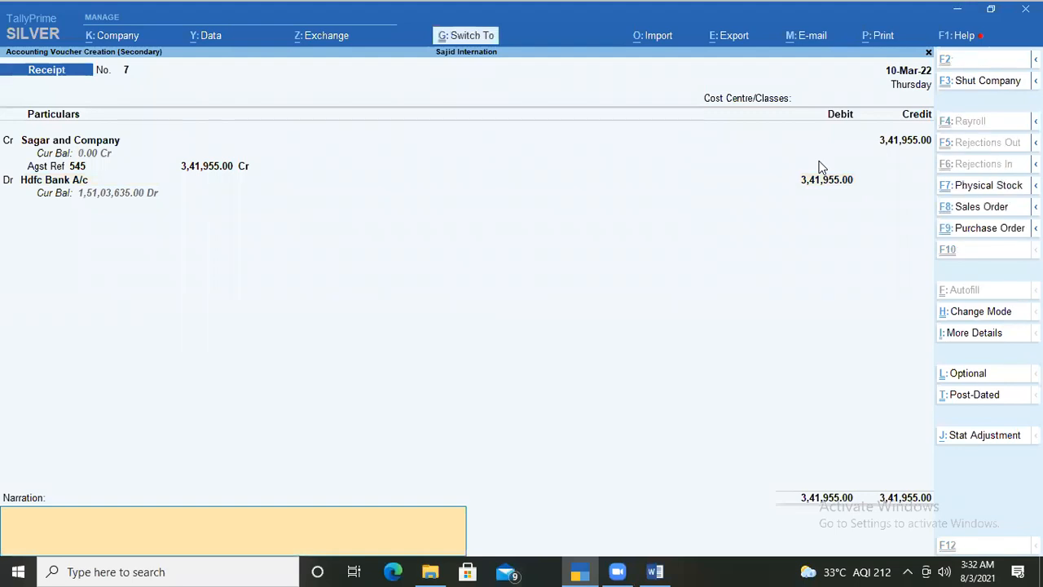
text(being amount received against iunvoice no.545.)
key(Return)
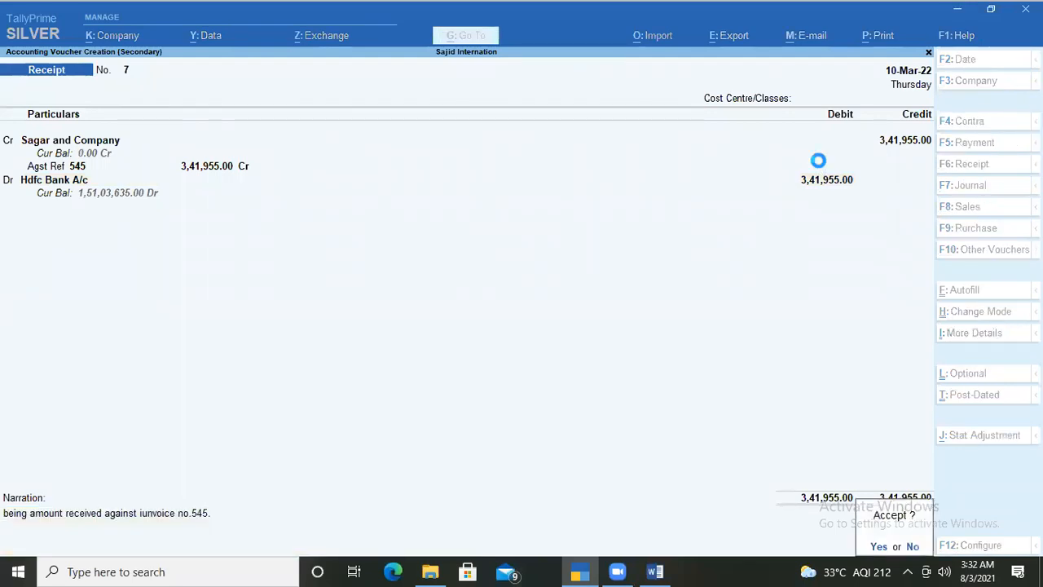
Step: Save the 10-Mar-22 receipt and reopen the bill-wise outstandings of Sagar and Company
key(Return)
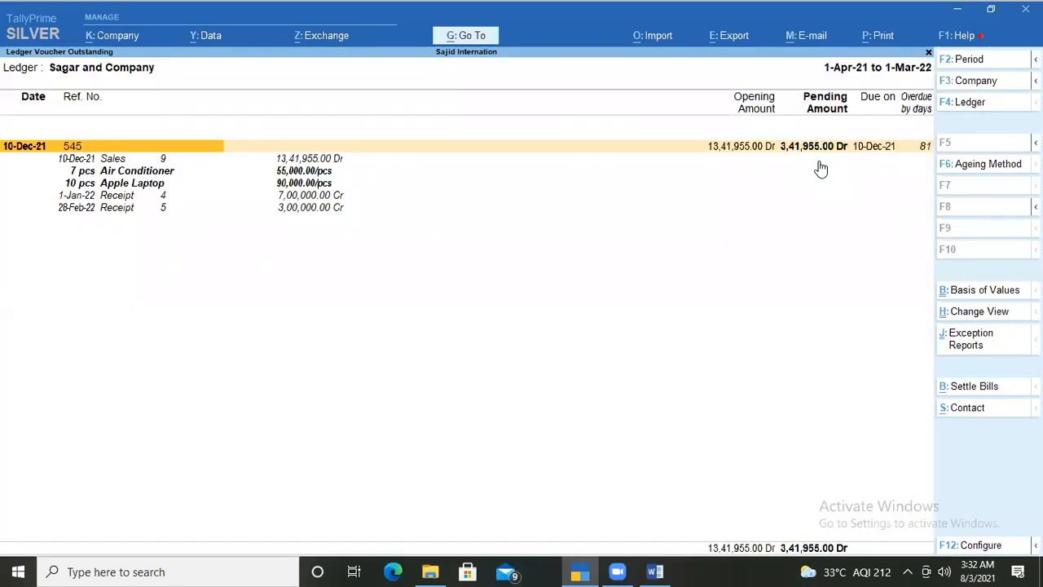
key(Escape)
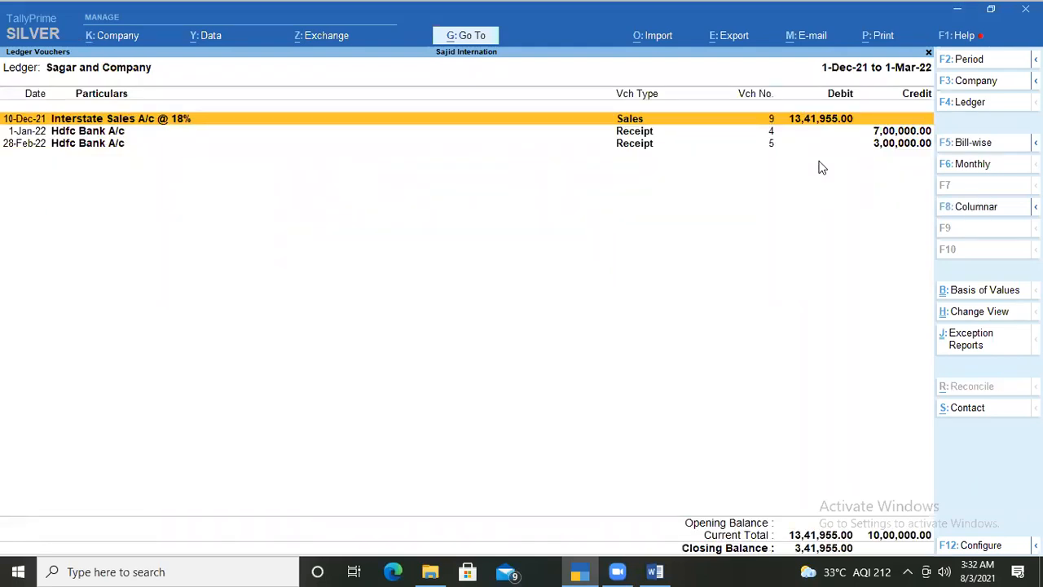
key(F5)
key(alt+F1)
key(alt+F1)
key(alt+F1)
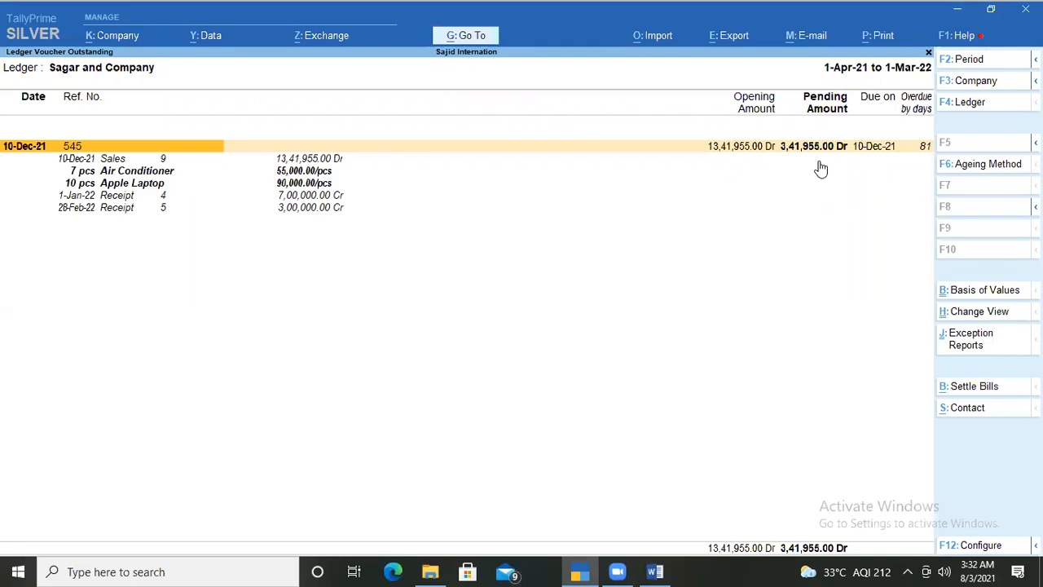
key(Down)
key(Down)
key(Down)
key(Down)
key(Down)
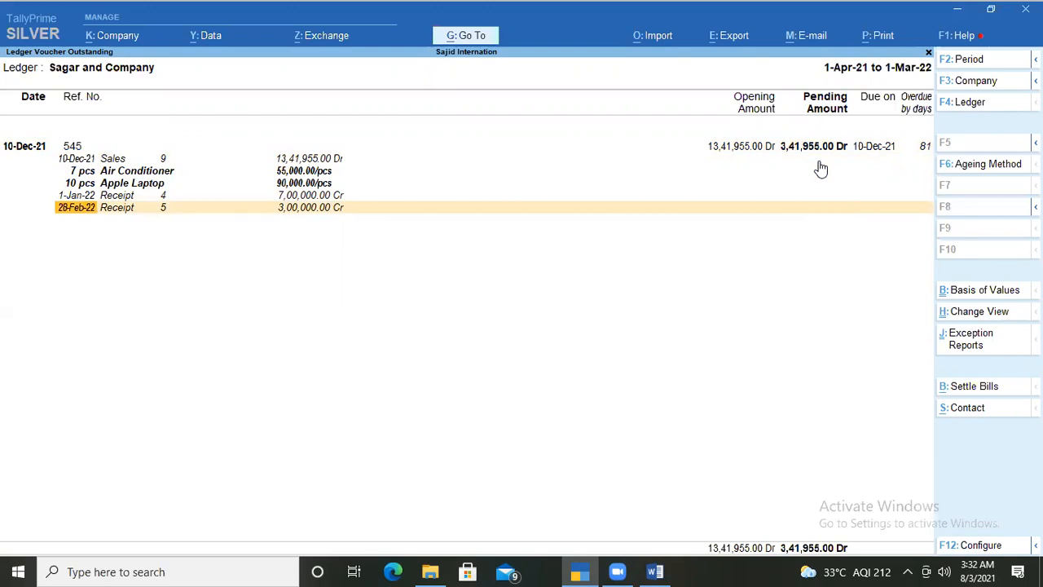
key(alt+a)
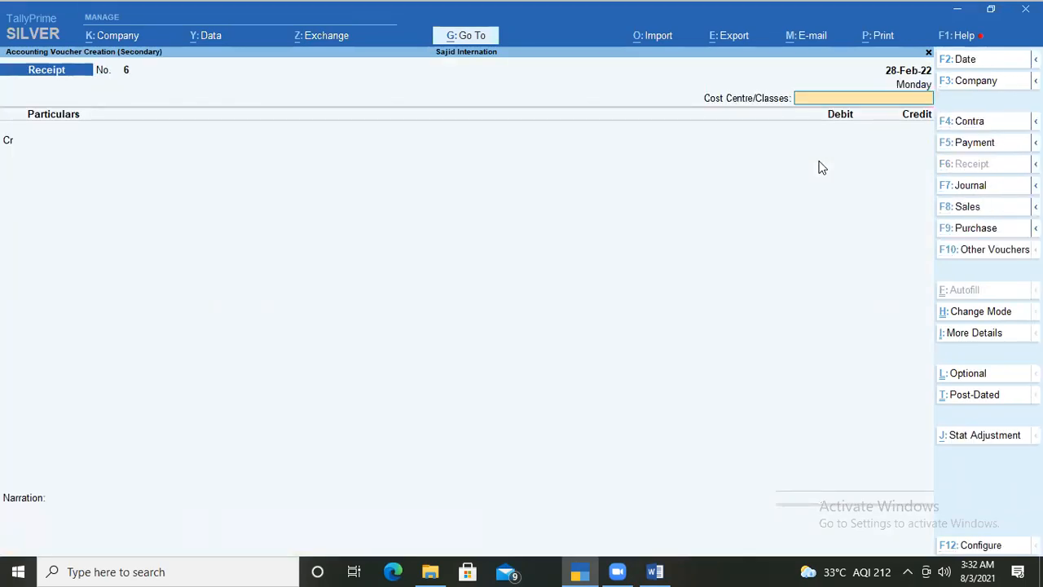
key(Return)
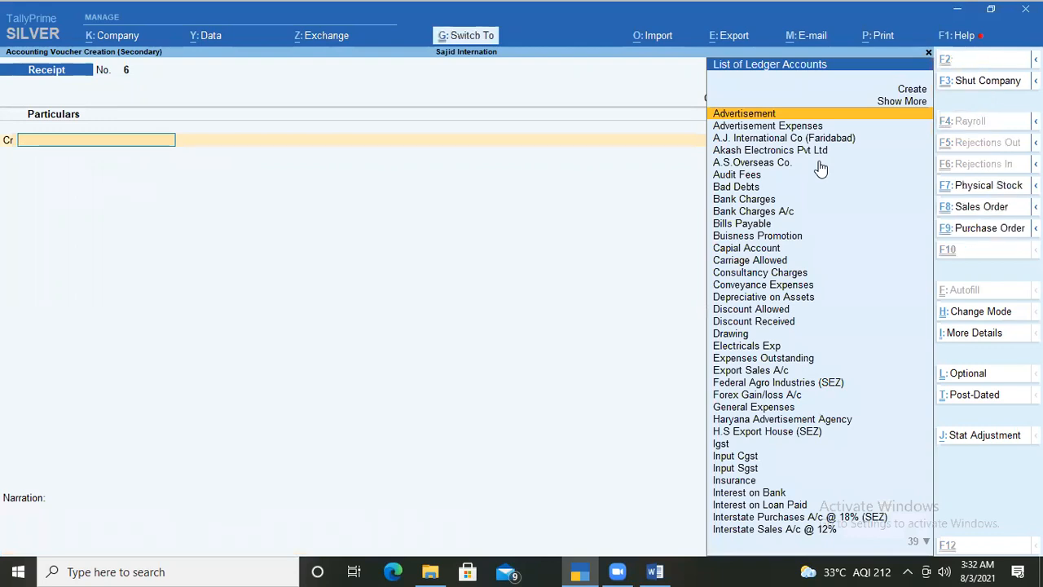
text(Sagar and Company)
key(Return)
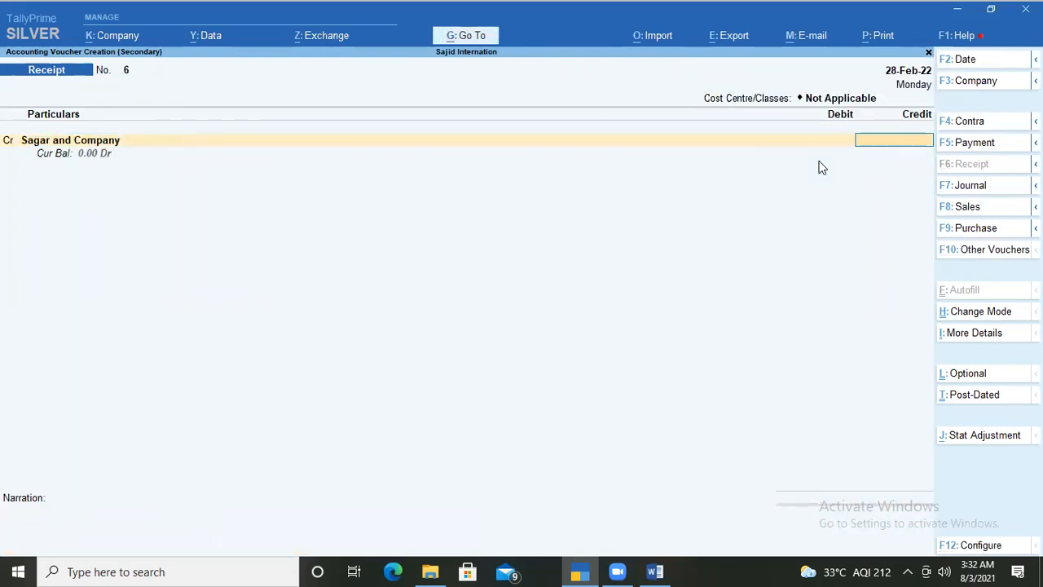
key(Escape)
key(Escape)
key(Escape)
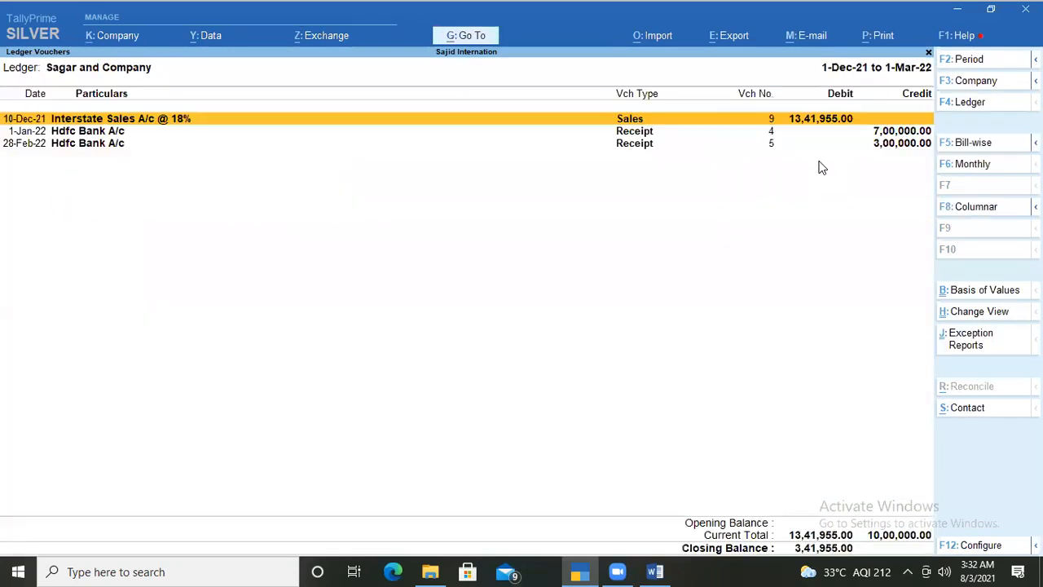
Step: Check Sagar and Company's March ledger vouchers and bill-wise outstandings up to 10-Mar-22, and return to the Gateway of Tally
key(Return)
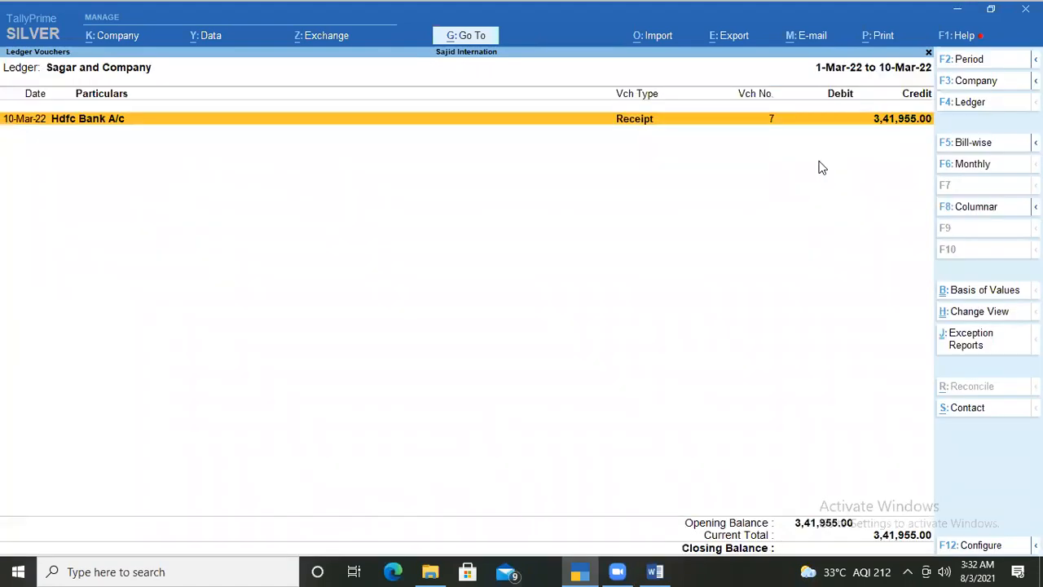
key(F5)
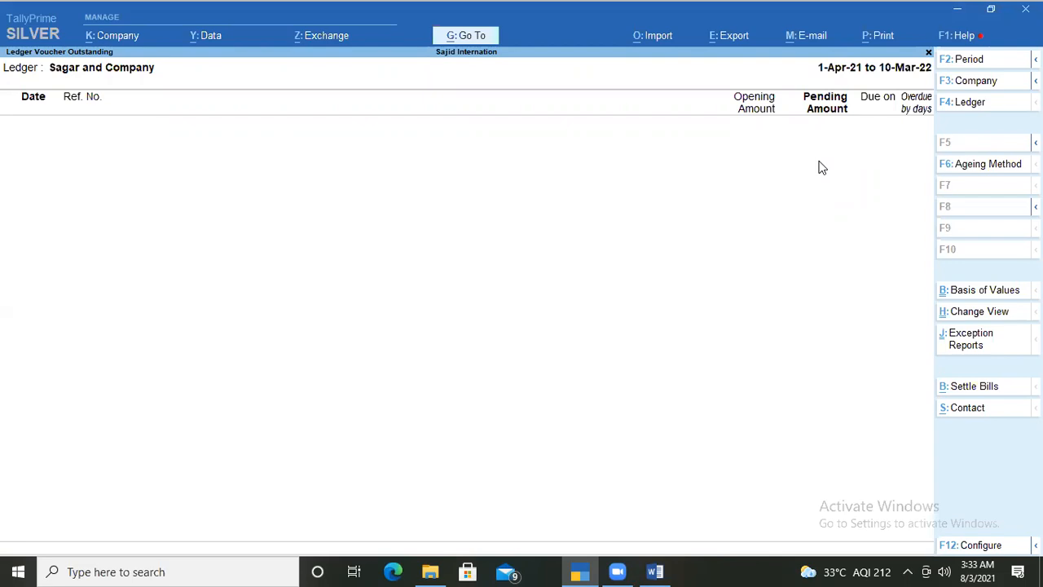
key(Escape)
key(Escape)
key(Escape)
key(Escape)
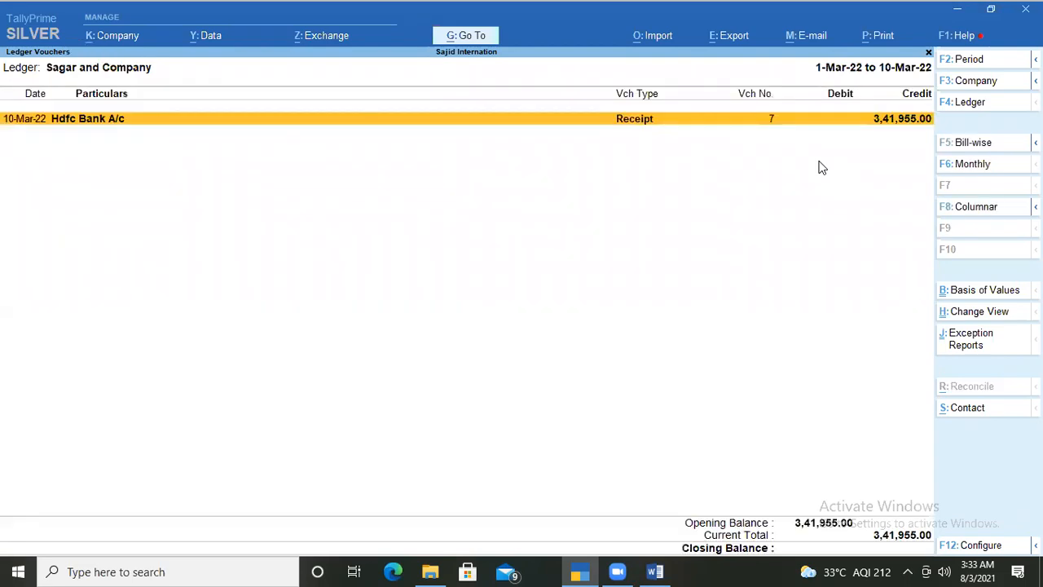
key(Escape)
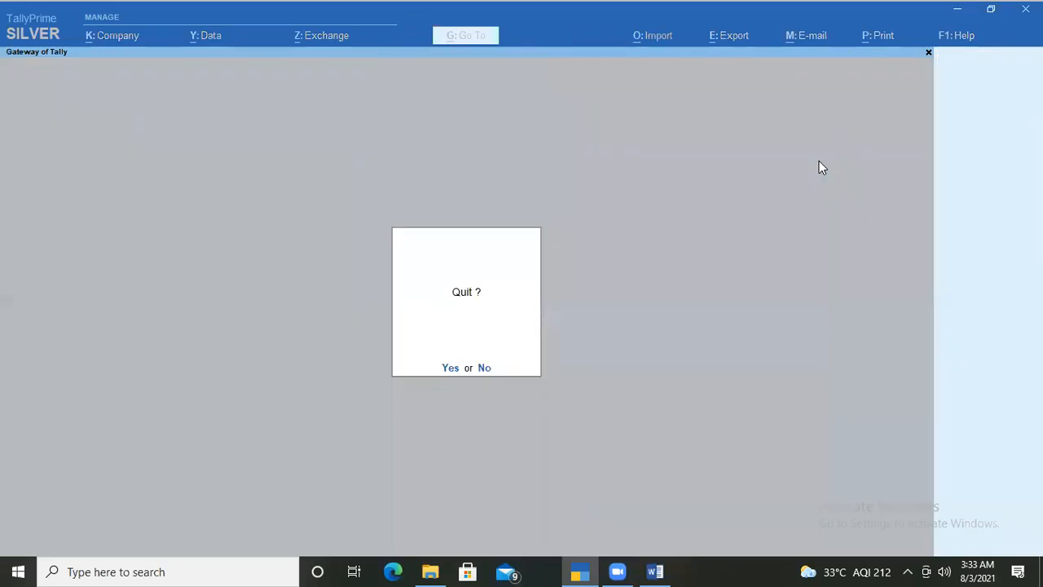
key(Escape)
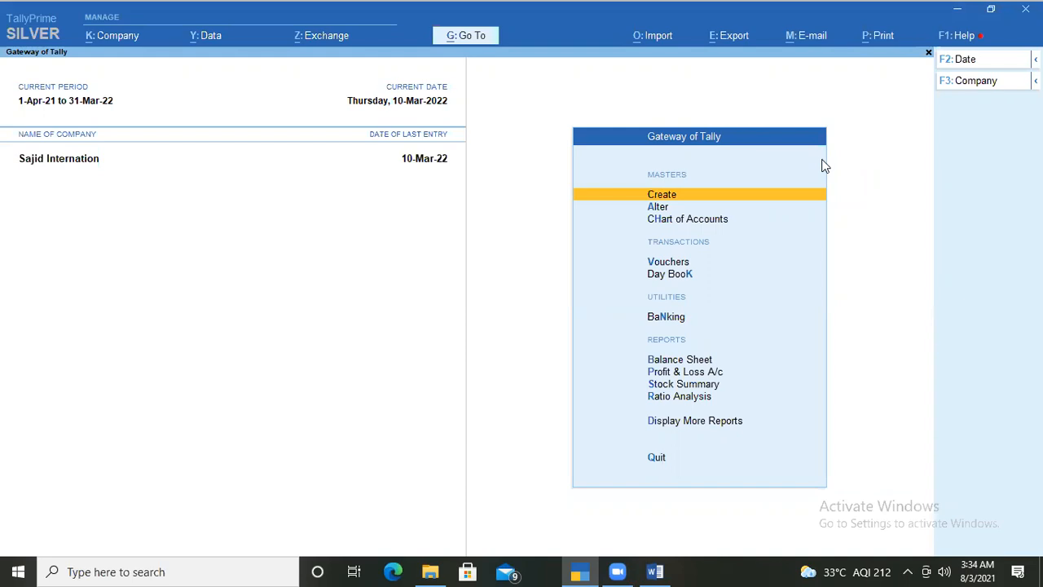
key(Escape)
key(Escape)
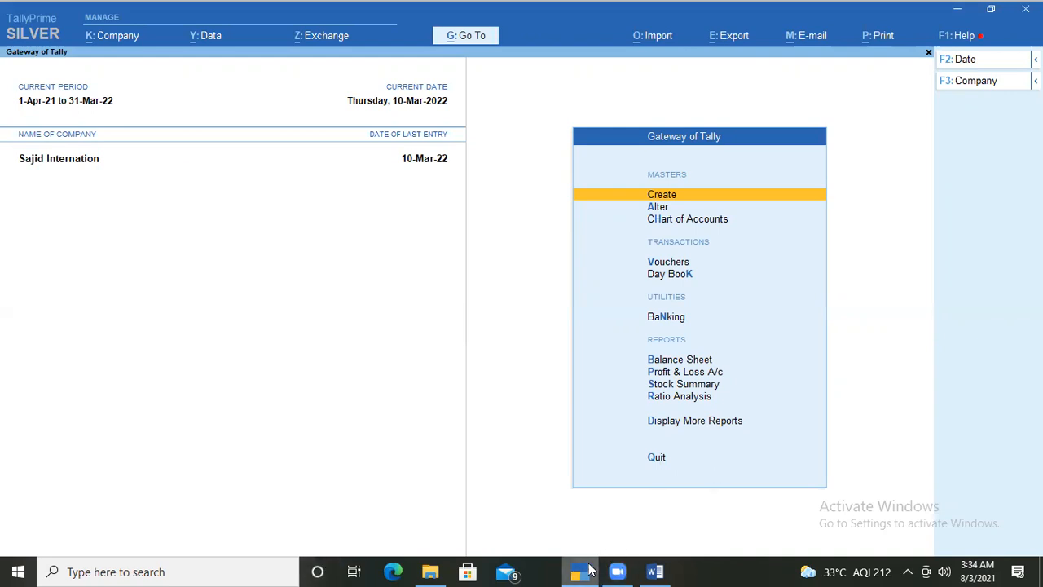
Step: Switch to the Tally Notes document in Word and look back through the earlier consultancy service exercises
click(657, 571)
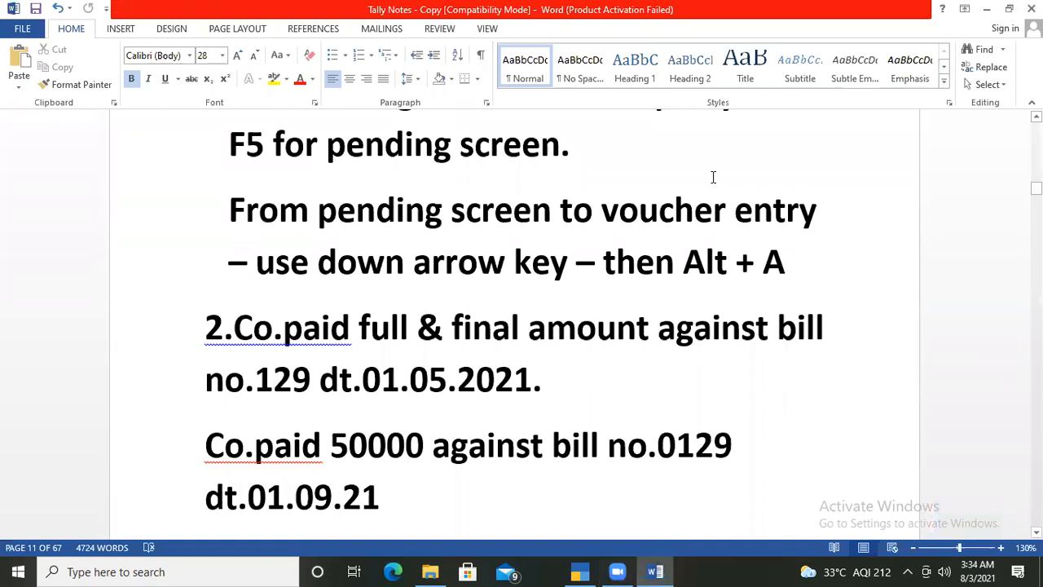
key(Up)
key(Up)
key(Up)
key(Up)
key(Up)
key(Up)
key(Up)
key(Up)
key(Up)
key(Up)
key(Up)
key(Up)
key(Up)
key(Up)
key(Up)
key(Up)
key(Up)
key(Up)
key(Up)
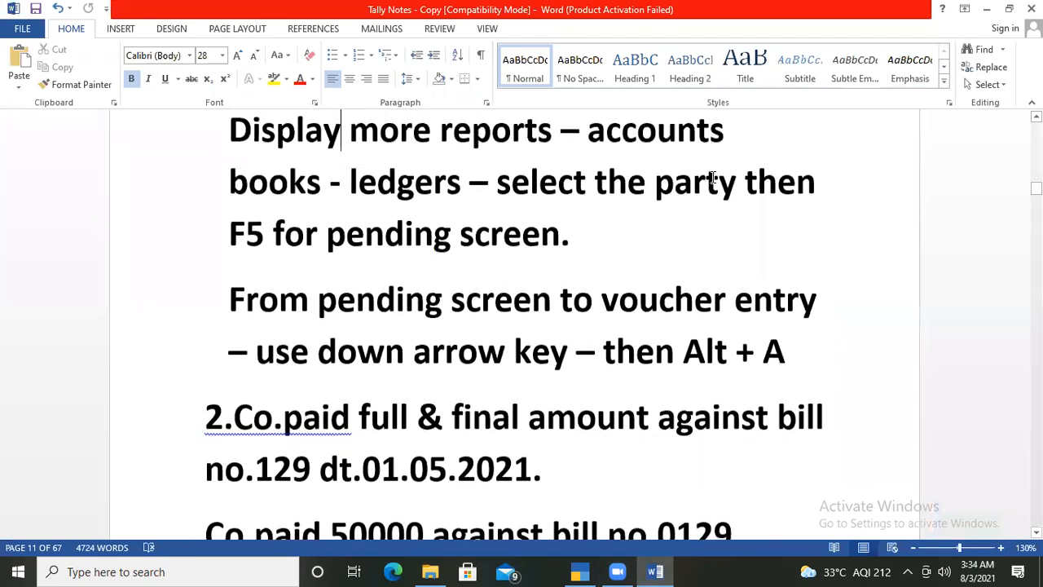
key(Up)
key(Up)
key(Up)
key(Up)
key(Up)
key(Up)
key(Up)
key(Up)
key(Up)
key(Up)
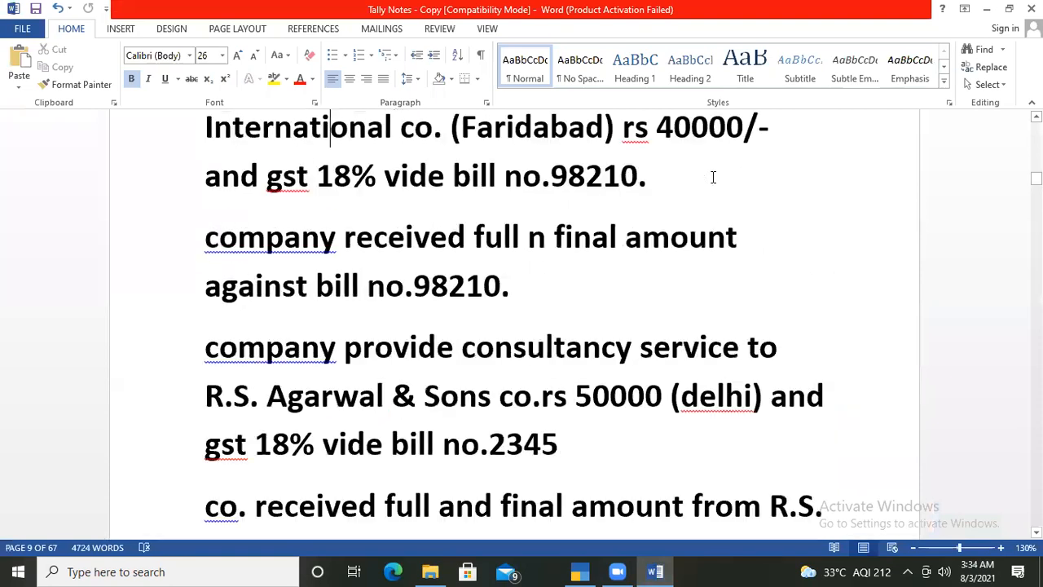
key(Up)
Step: Review the Rahul electricals company purchase and bill payment exercises in the notes
key(Down)
key(Down)
key(Down)
key(Down)
key(Down)
key(Down)
key(Down)
key(Down)
key(Down)
key(Down)
key(Down)
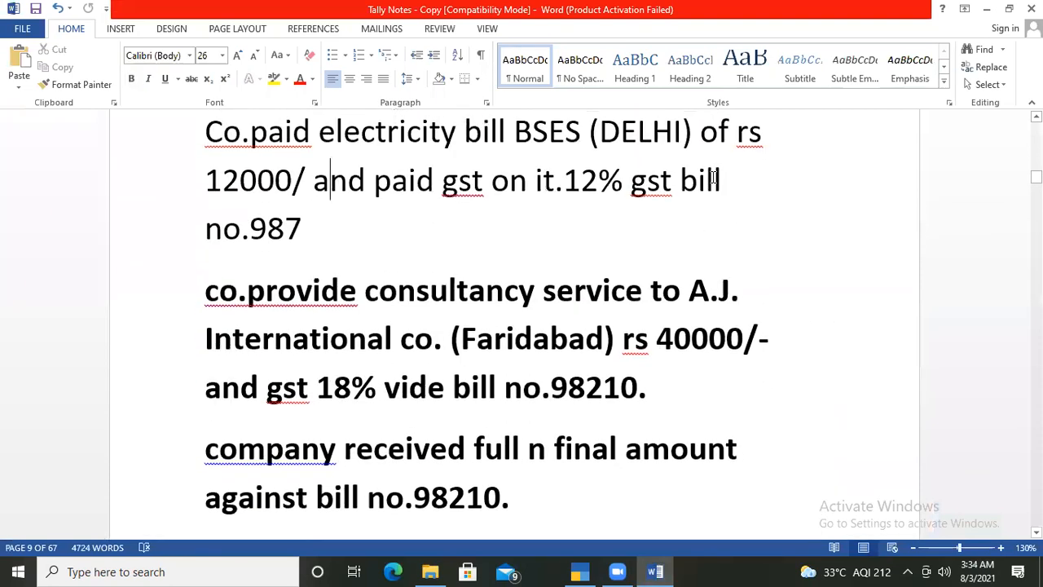
key(Down)
key(Down)
key(Down)
key(Down)
key(Down)
key(Down)
key(Down)
key(Down)
key(Down)
key(Down)
key(Down)
key(Down)
key(Down)
key(Down)
key(Down)
key(Down)
key(Down)
key(Down)
key(Down)
key(Down)
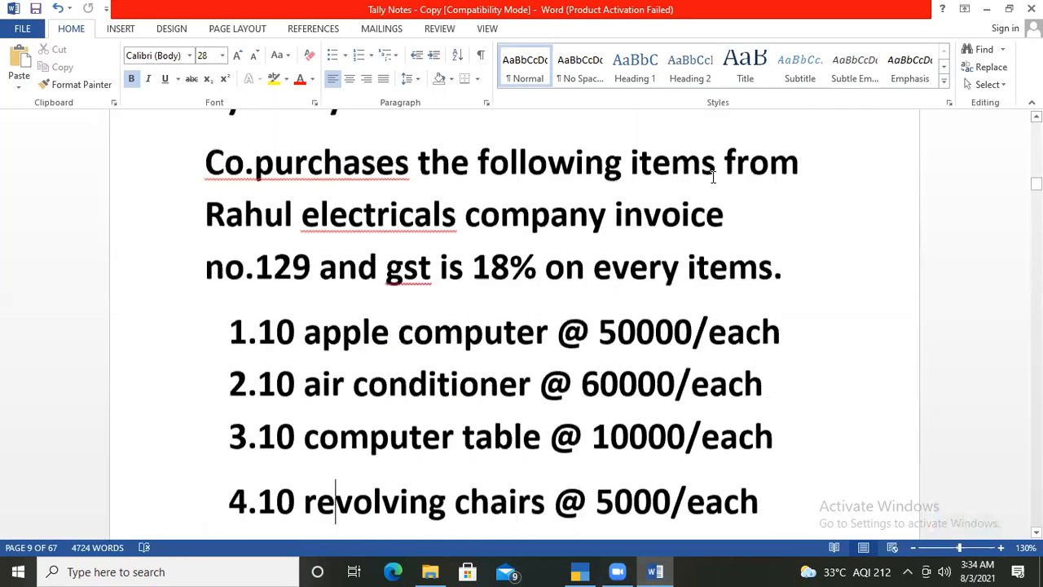
key(Down)
key(Down)
key(Down)
key(Down)
key(Down)
key(Down)
key(Down)
key(Down)
key(Down)
key(Down)
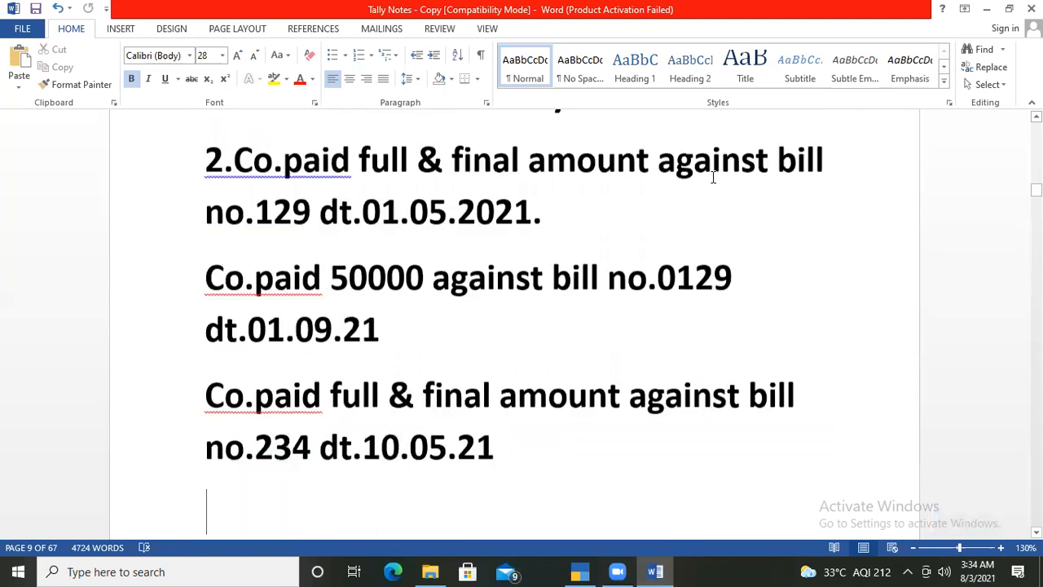
Step: Look through the Point of sales, Multiple currency and Tax Deducted at Source (TDS) sections of the notes
key(Down)
key(Down)
key(Down)
key(Down)
key(Down)
key(Down)
key(Down)
key(Down)
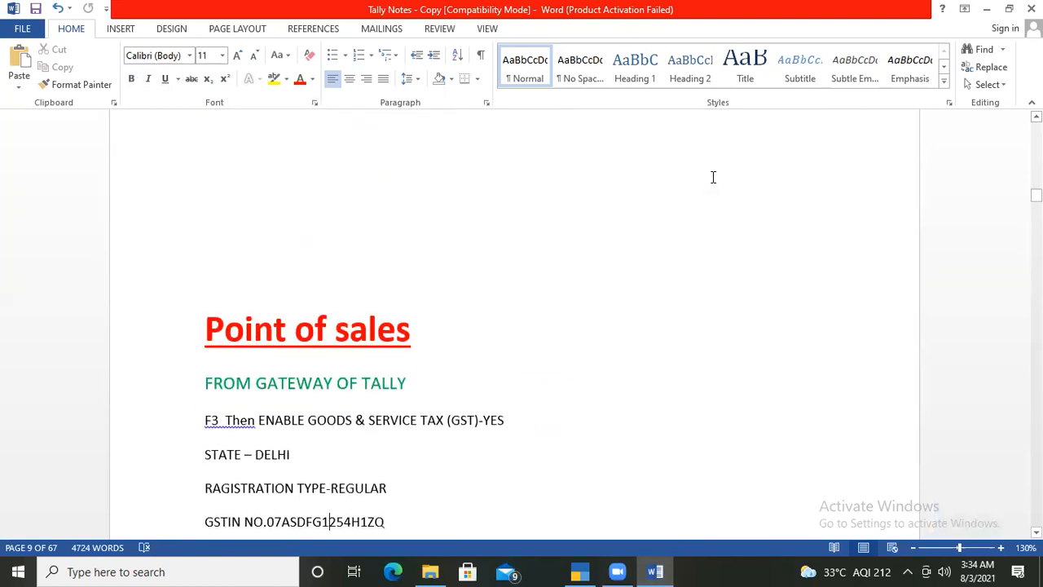
key(Down)
key(Down)
key(Down)
key(Down)
key(Down)
key(Down)
key(Down)
key(Down)
key(Down)
key(Down)
key(Down)
key(Down)
key(Down)
key(Down)
key(Down)
key(Down)
key(Down)
key(Down)
key(Down)
key(Down)
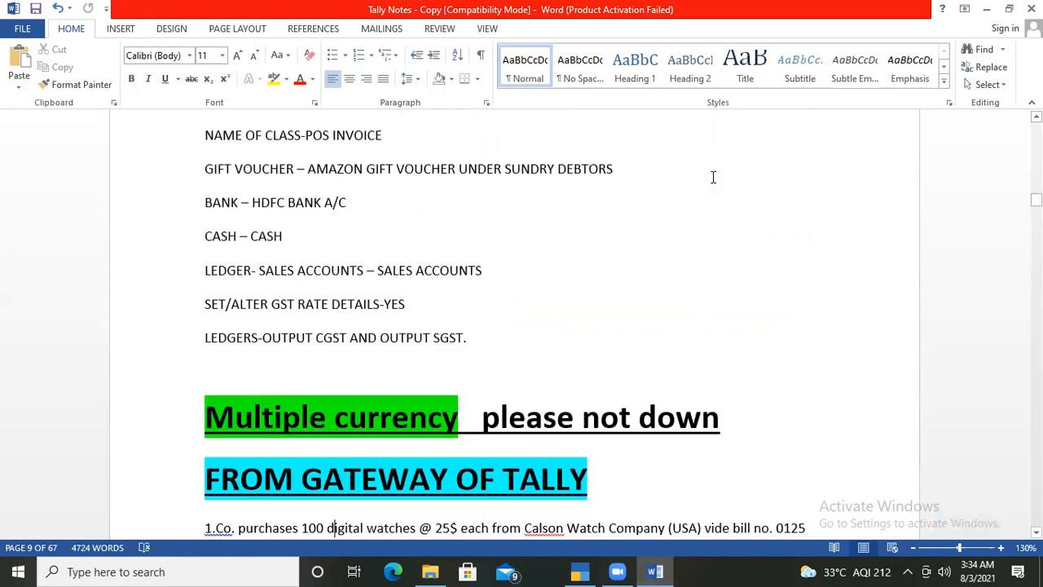
key(Down)
key(Down)
key(Down)
key(Down)
key(Down)
key(Down)
key(Down)
key(Down)
key(Down)
key(Down)
key(Down)
key(Down)
key(Down)
key(Down)
key(Down)
key(Down)
key(Down)
key(Down)
key(Down)
key(Down)
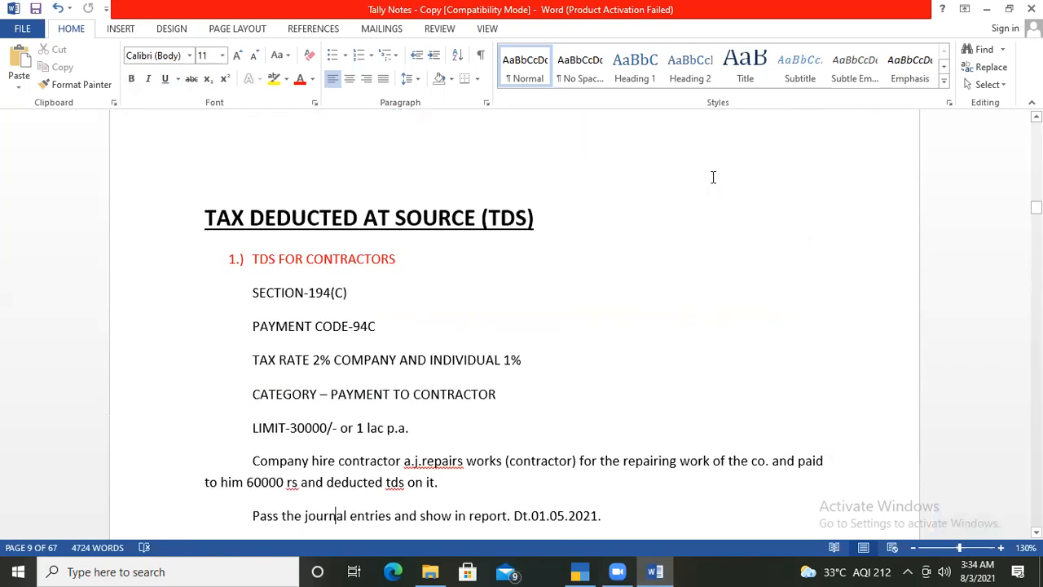
Step: Read through the TDS exercises for contractors, professional or technical services, and commission or brokerage in the notes
key(Down)
key(Down)
key(Down)
key(Down)
key(Down)
key(Down)
key(Down)
key(Down)
key(Down)
key(Down)
key(Down)
key(Down)
key(Down)
key(Down)
key(Down)
key(Down)
key(Down)
key(Down)
key(Down)
key(Down)
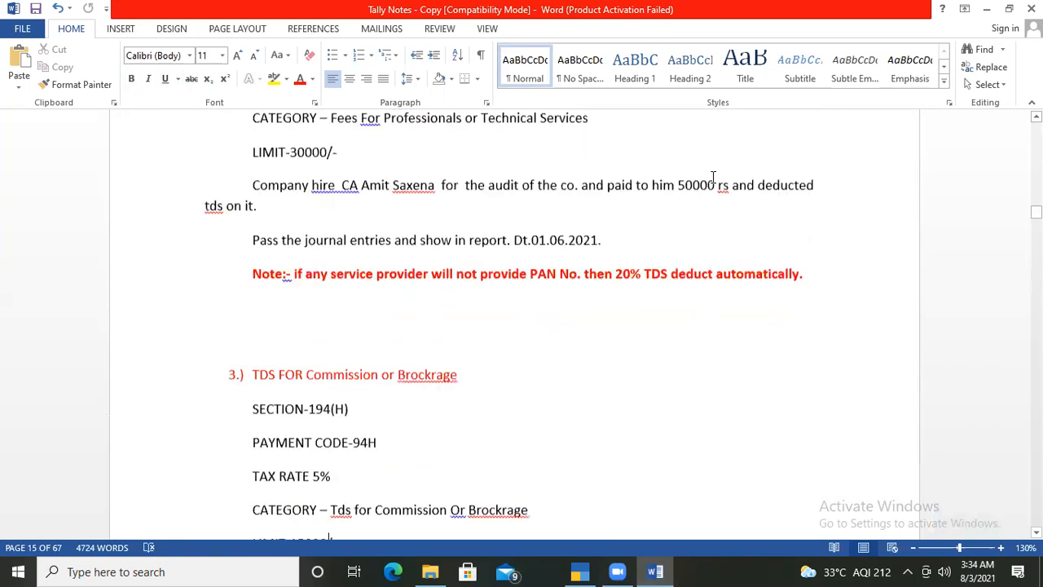
key(Down)
key(Down)
key(Down)
key(Down)
key(Down)
key(Down)
key(Down)
key(Down)
key(Down)
key(Down)
key(Down)
key(Down)
key(Down)
key(Down)
key(Down)
key(Down)
key(Down)
key(Down)
key(Down)
key(Down)
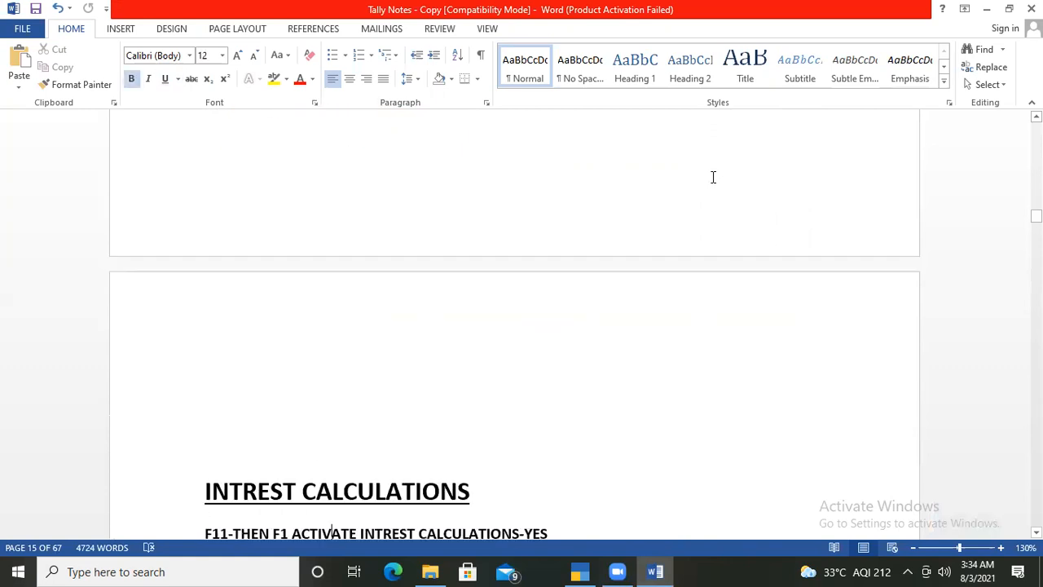
Step: Look through the Interest Calculations section of the notes down to the full and final payment exercise for bill no. 403
key(Down)
key(Down)
key(Down)
key(Down)
key(Down)
key(Down)
key(Down)
key(Down)
key(Down)
key(Down)
key(Down)
key(Down)
key(Down)
key(Down)
key(Down)
key(Down)
key(Down)
key(Down)
key(Down)
key(Down)
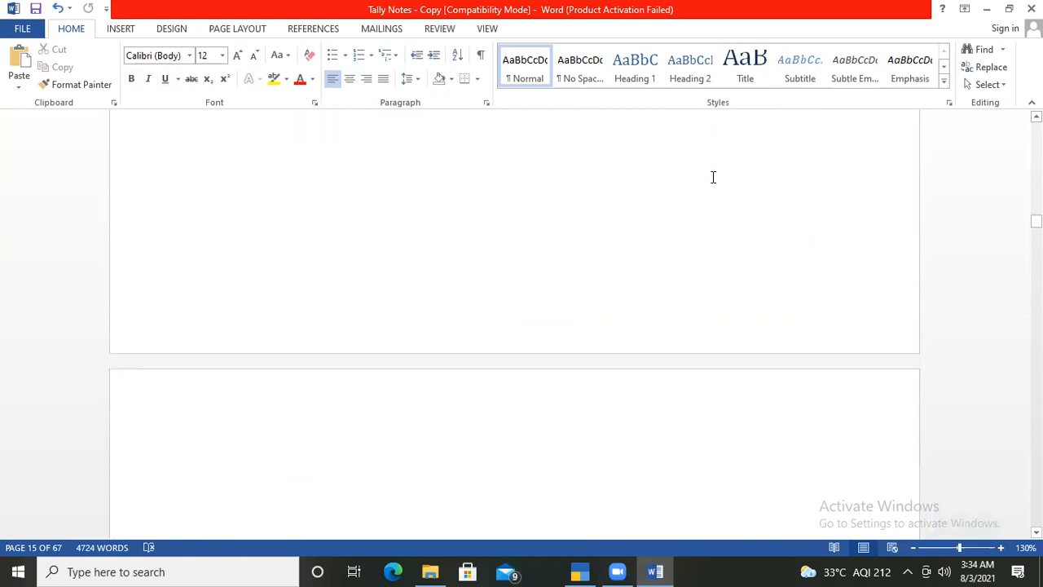
key(Down)
key(Down)
key(Down)
key(Down)
key(Down)
key(Down)
key(Down)
key(Down)
key(Down)
key(Down)
key(Down)
key(Down)
key(Down)
key(Down)
key(Down)
key(Down)
key(Down)
key(Down)
key(Down)
key(Down)
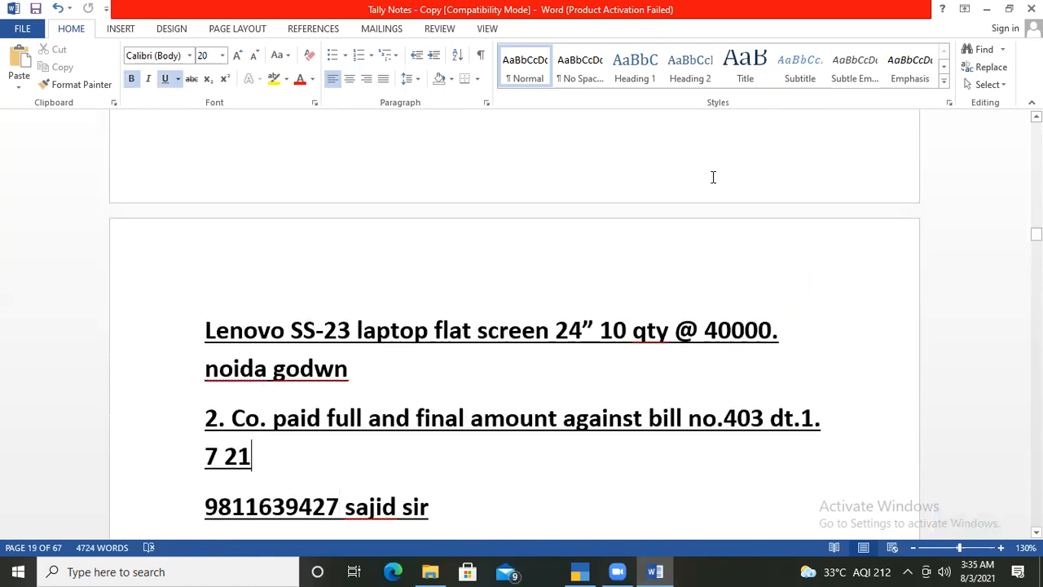
Step: Review the raj computers purchase exercise for bill no. 403, including its item list, interest terms and payment entry
key(Up)
key(Up)
key(Up)
key(Up)
key(Up)
key(Up)
key(Up)
key(Up)
key(Up)
key(Up)
key(Up)
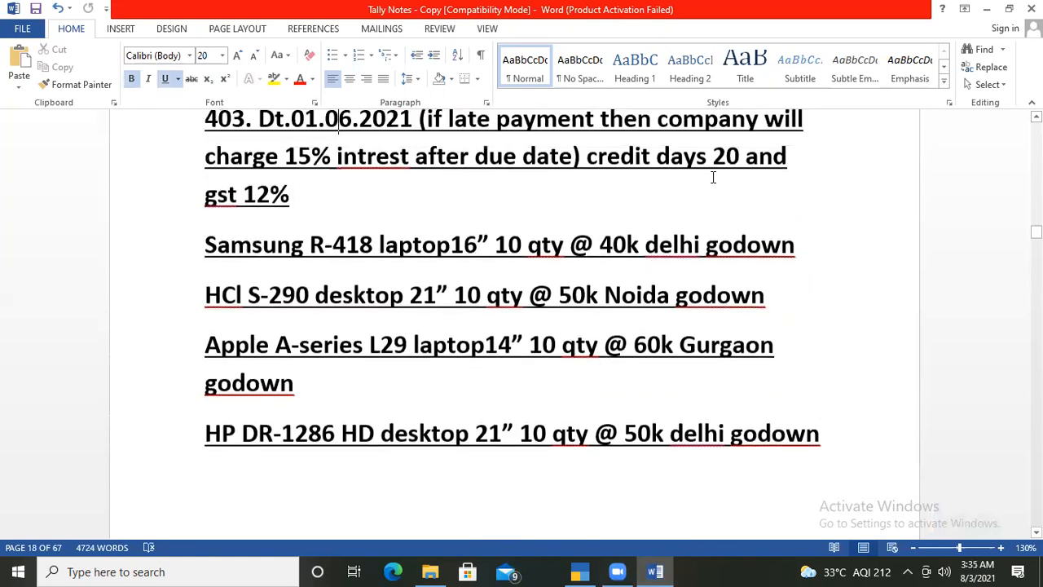
key(Up)
key(Up)
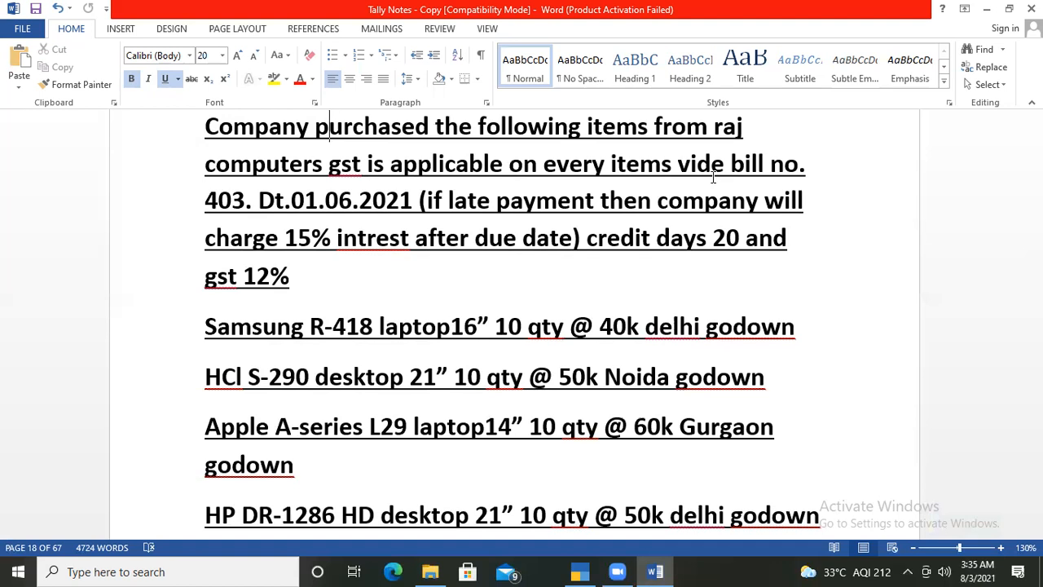
key(Down)
key(Down)
key(Down)
key(Down)
key(Down)
key(Down)
key(Down)
key(Down)
key(Down)
key(Down)
key(Down)
key(Down)
key(Down)
key(Down)
key(Down)
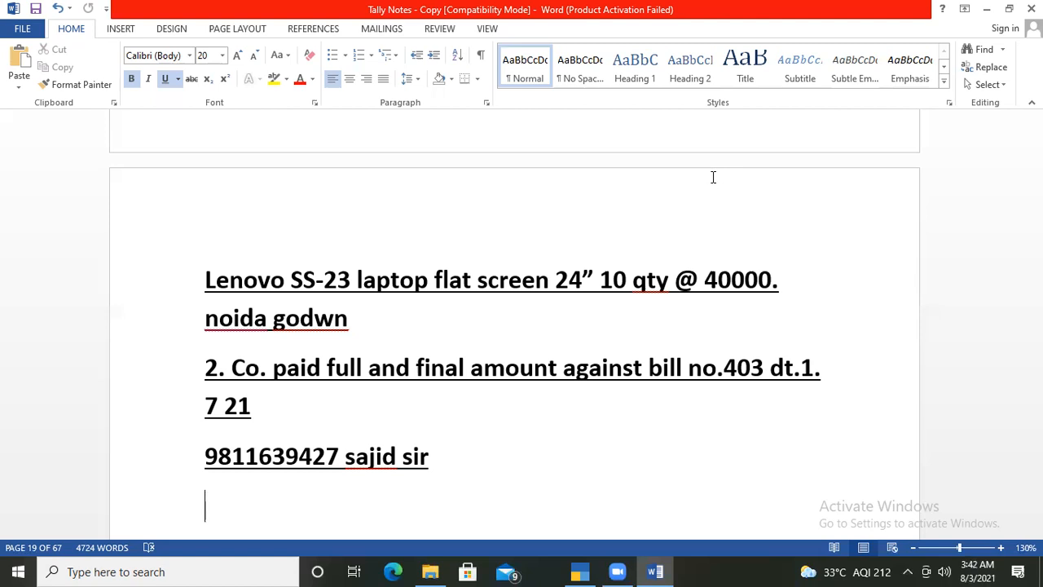
Step: Switch to TallyPrime and open the Inventory Books reports
key(alt+Tab)
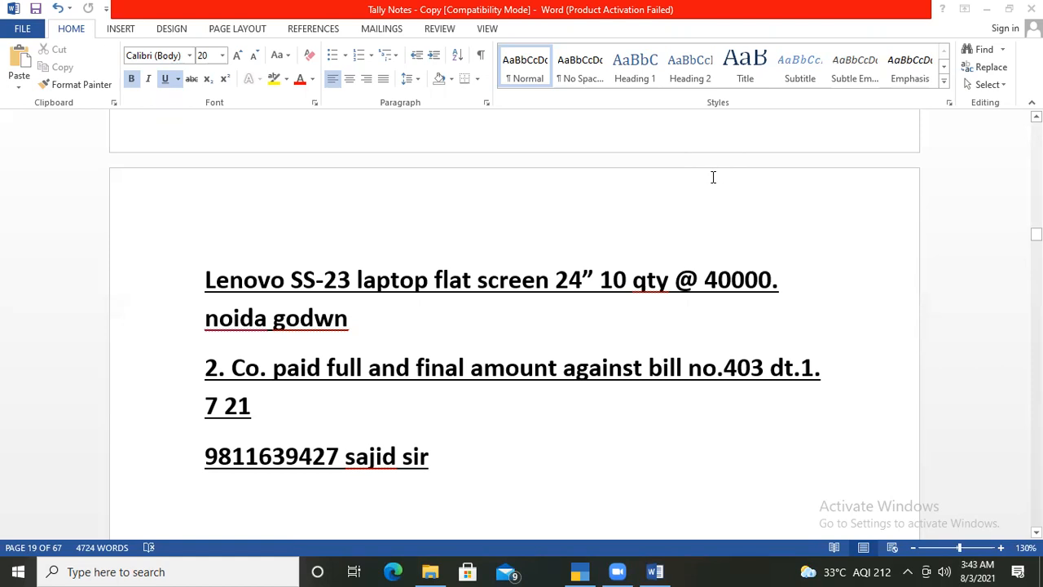
key(alt+Tab)
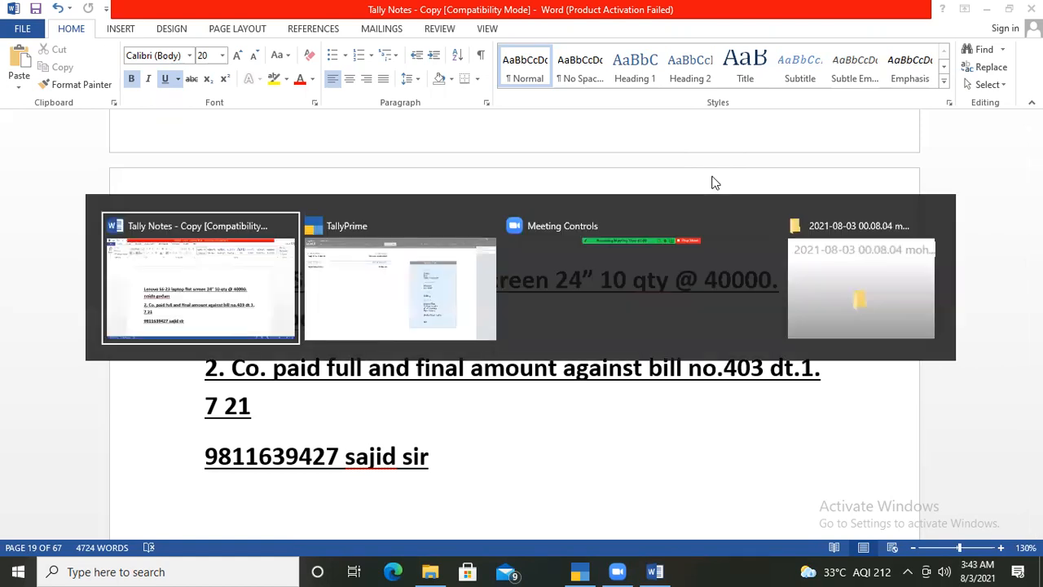
key(alt+Tab)
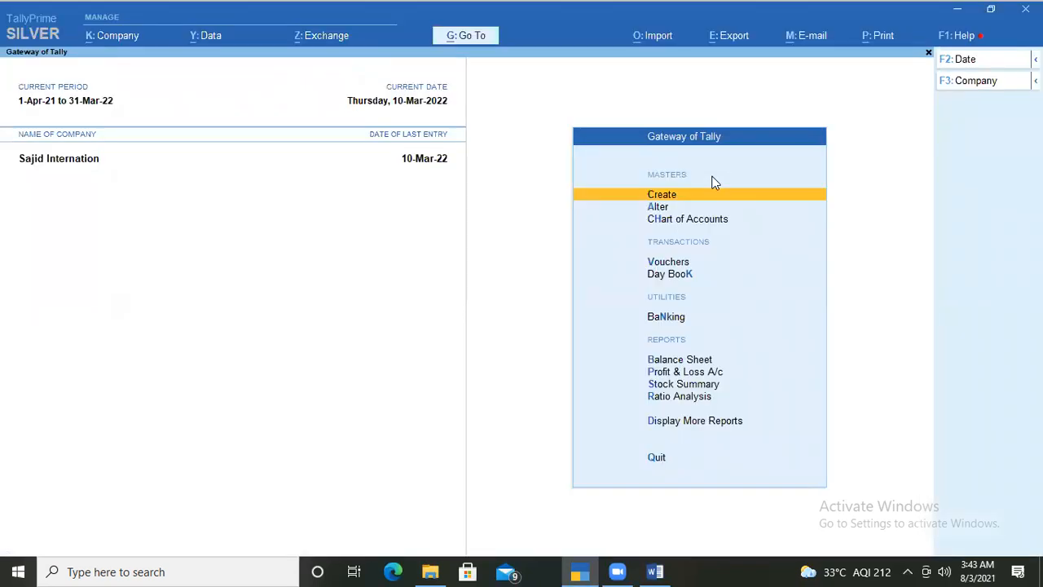
key(Down)
key(Down)
key(Down)
key(Down)
key(Down)
key(Down)
key(Down)
key(Down)
key(Down)
key(Down)
key(Return)
key(Down)
key(Down)
key(Down)
key(Down)
key(Down)
key(Down)
key(Down)
key(Up)
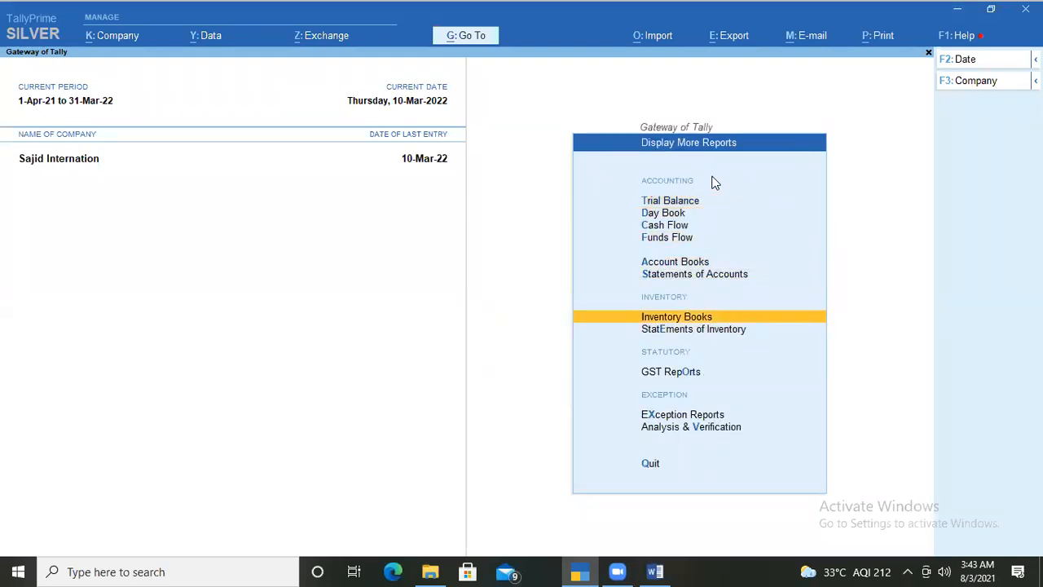
key(Return)
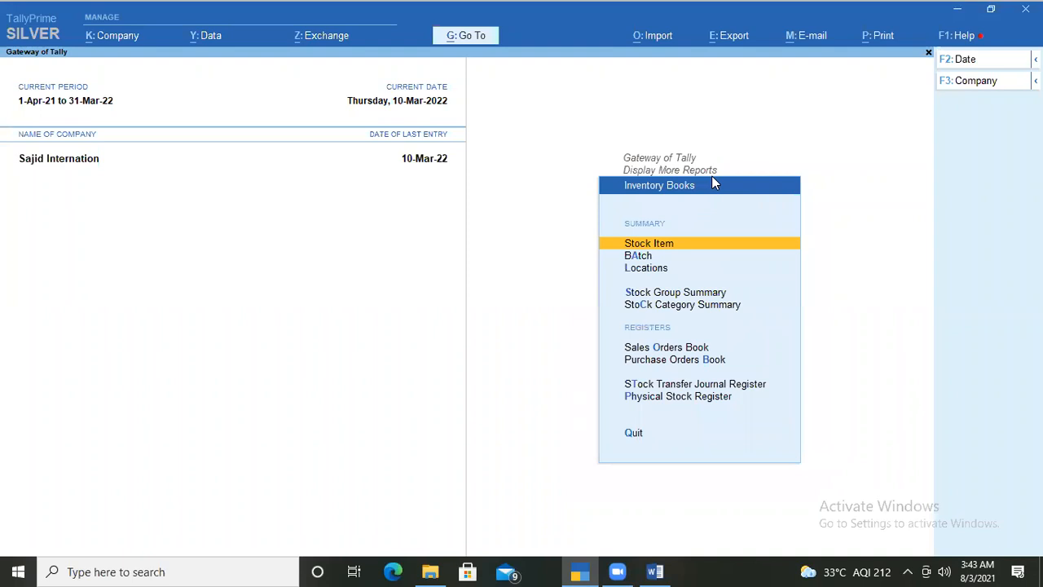
Step: Display the monthly summary of the Air Conditioner stock item and examine its inward and outward movements, especially April and May
key(Return)
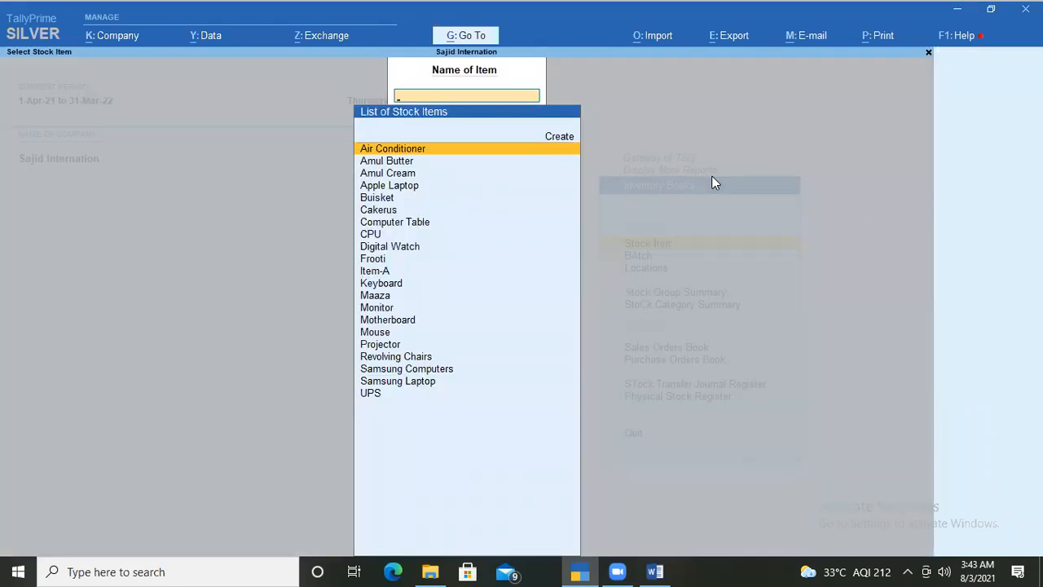
text(a)
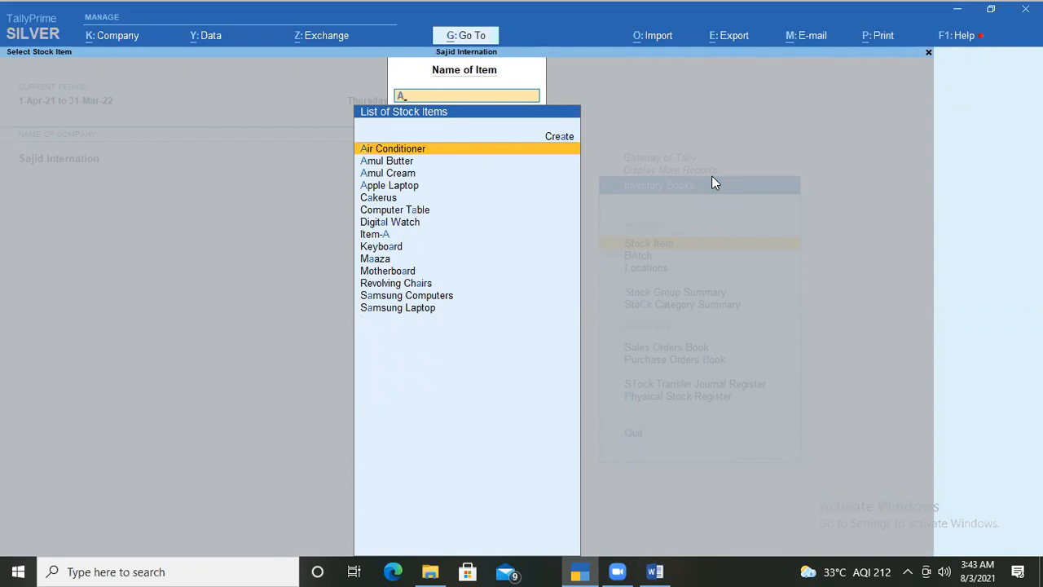
key(Return)
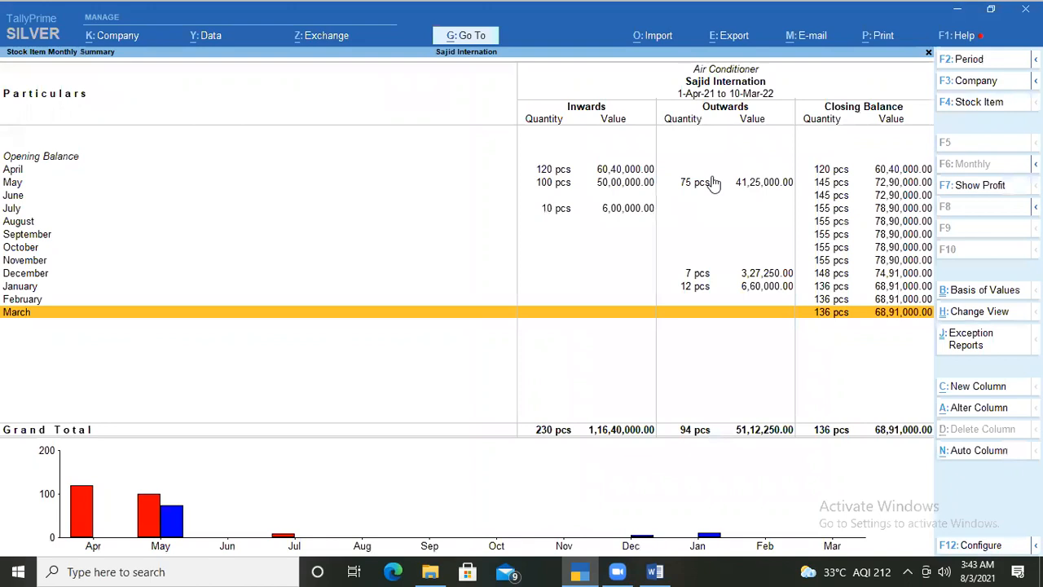
key(Up)
key(Up)
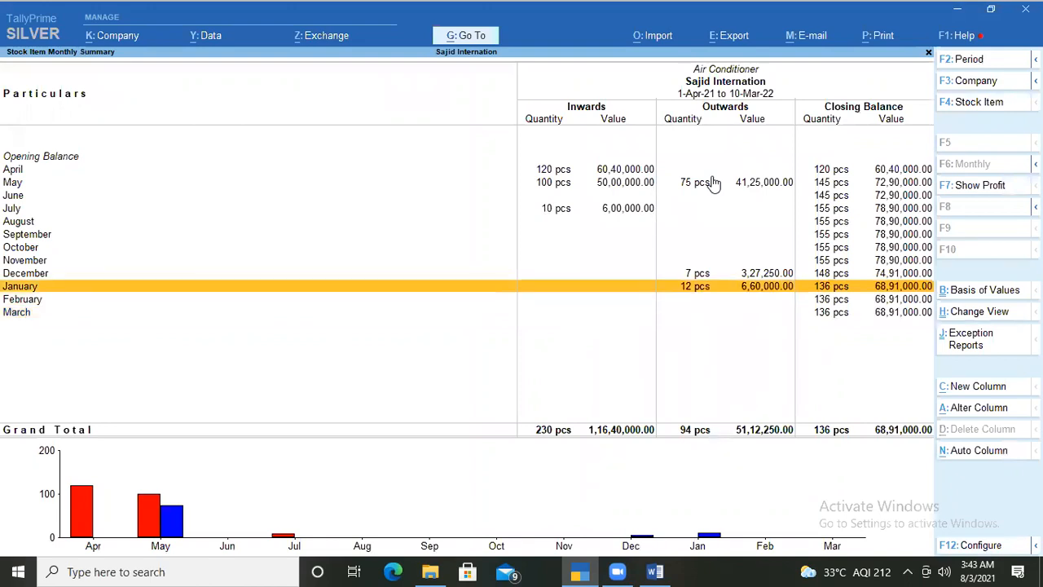
key(Up)
key(Up)
key(Up)
key(Up)
key(Up)
key(Up)
key(Up)
key(Up)
key(Up)
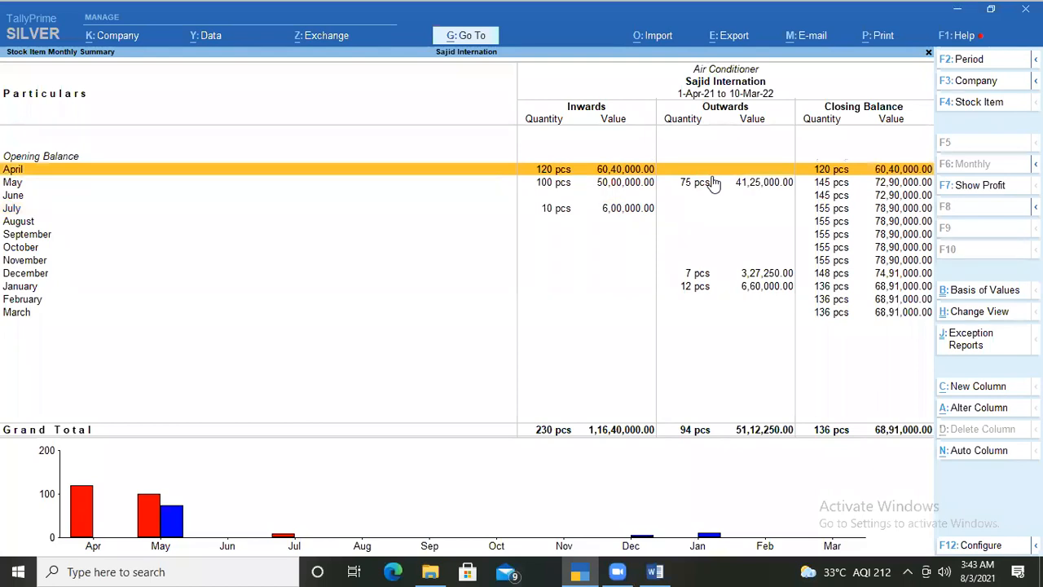
key(Down)
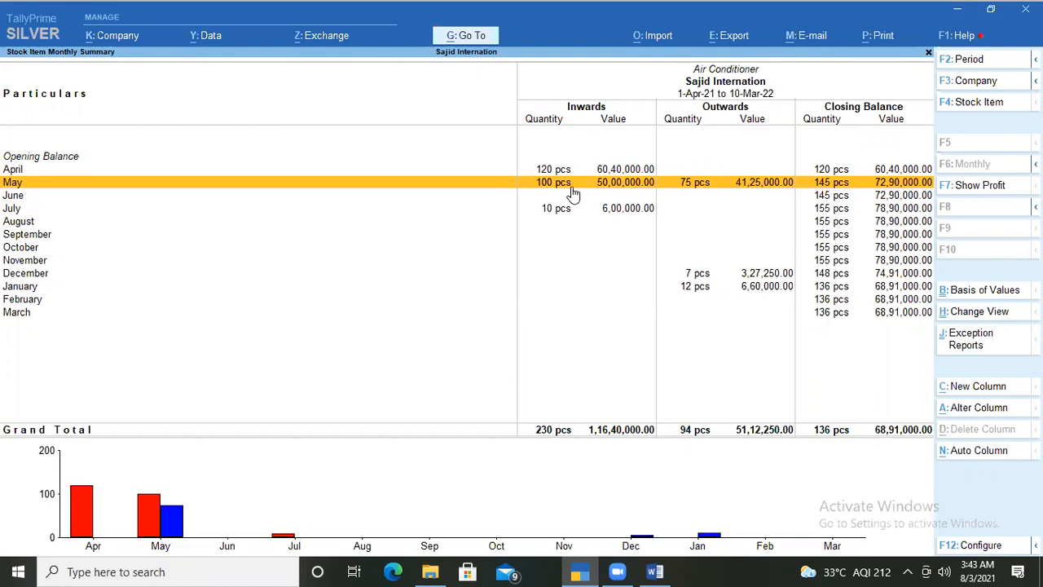
key(Up)
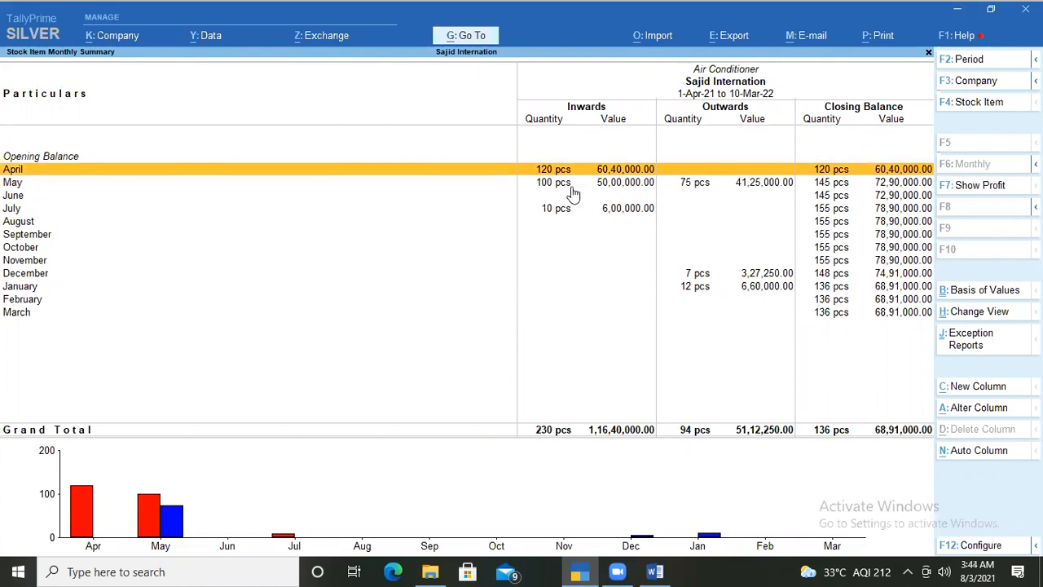
Step: Open the April stock vouchers for Air Conditioner and inspect the Rahul Electricals Company purchase voucher
key(Return)
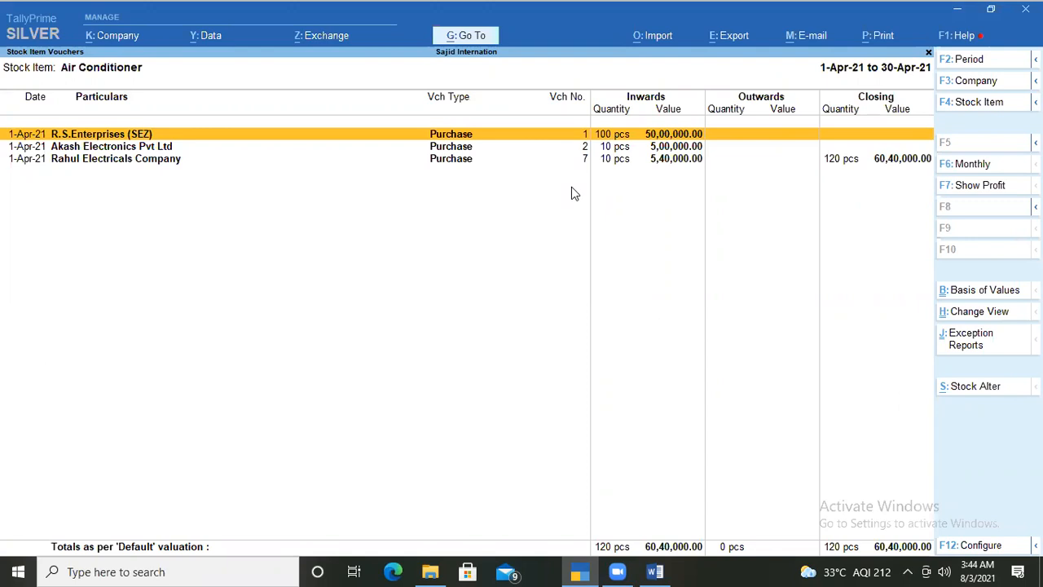
key(Down)
key(Down)
key(Return)
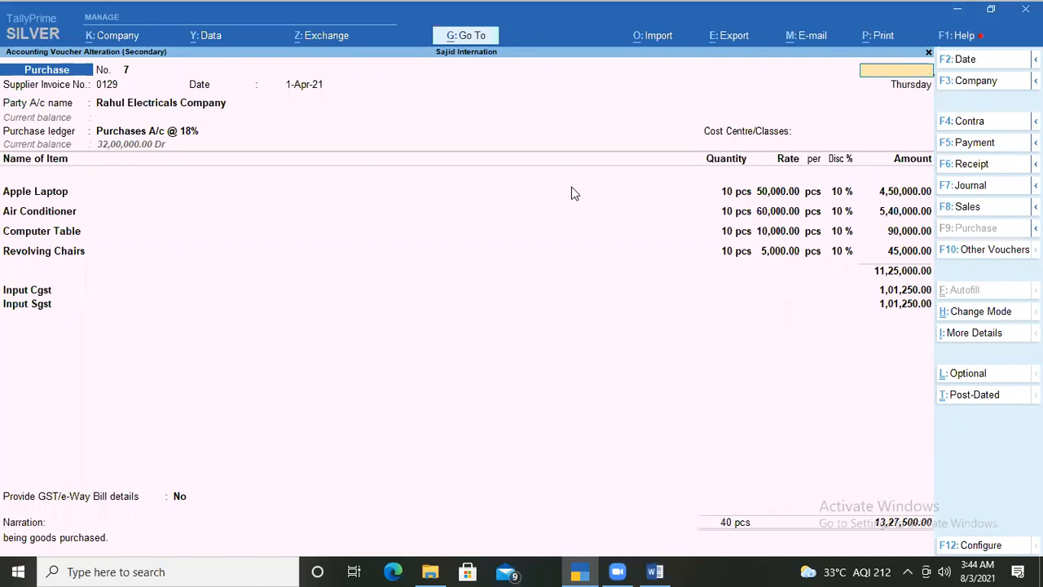
key(Escape)
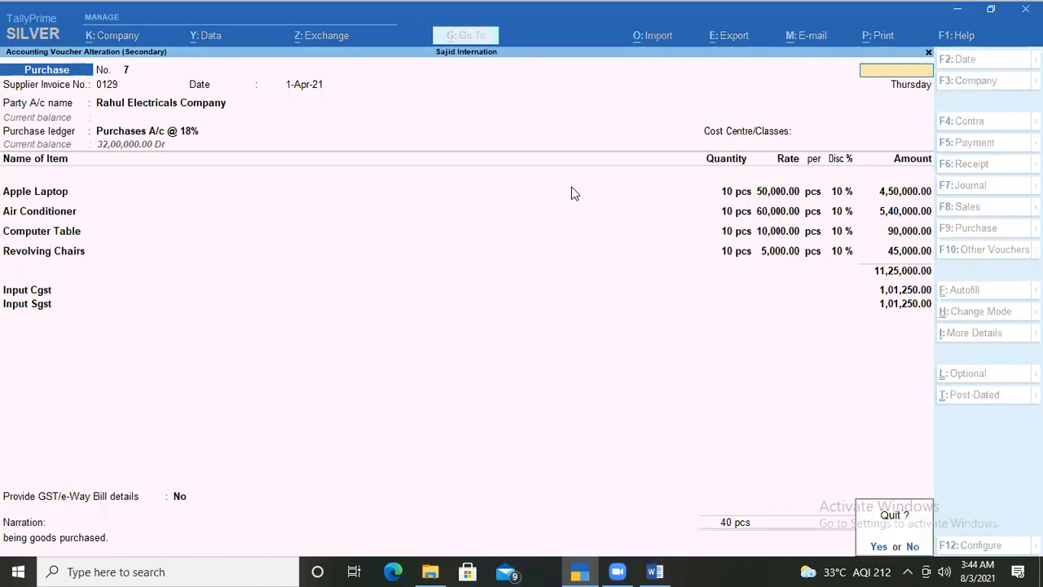
key(y)
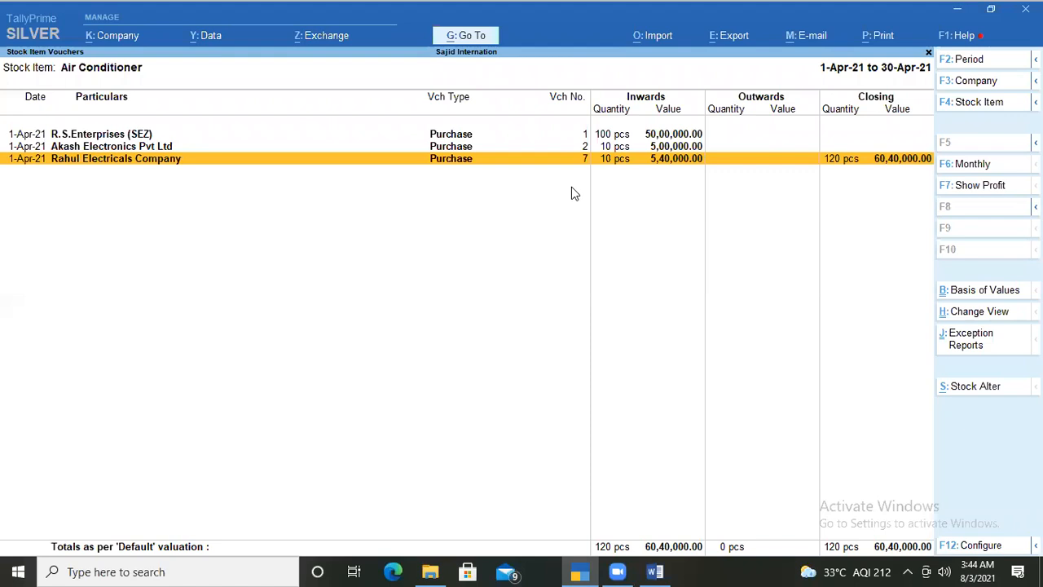
key(Return)
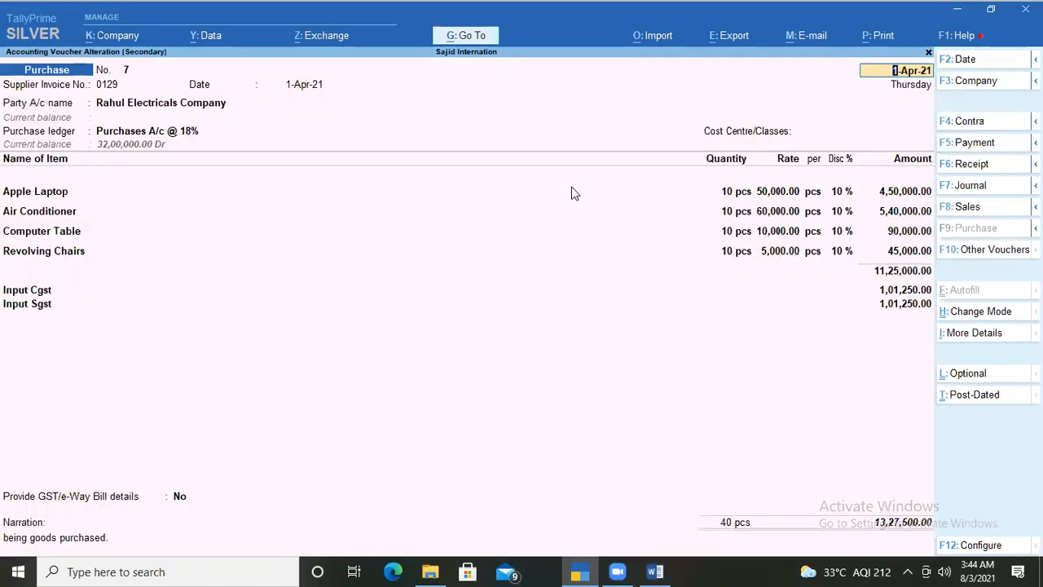